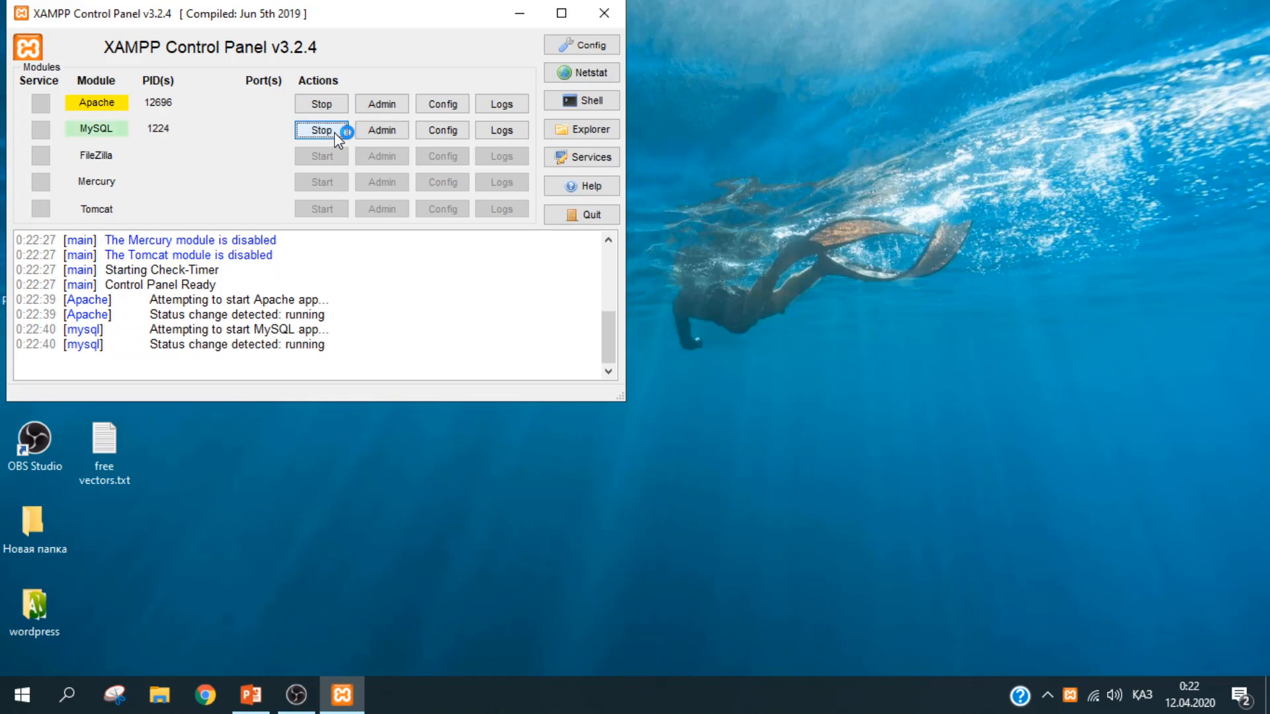
Step: Launch Chrome and bring the XAMPP Control Panel back to the front
click(213, 706)
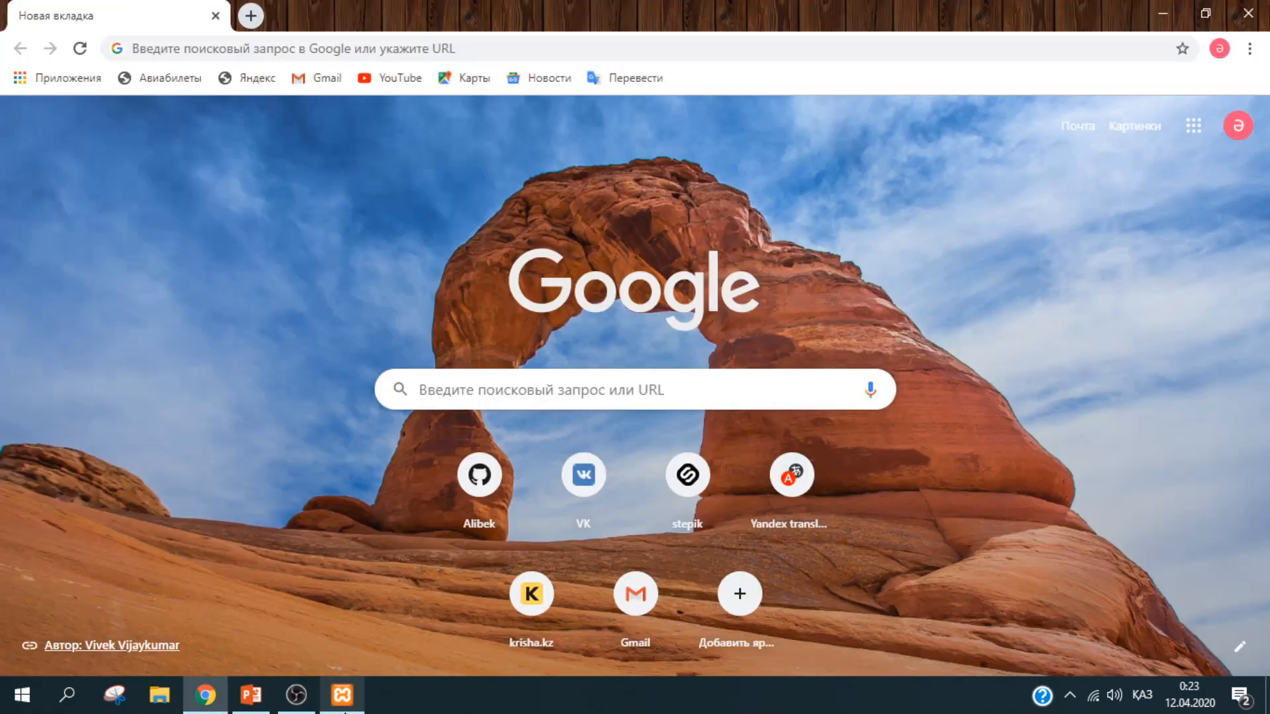
click(342, 696)
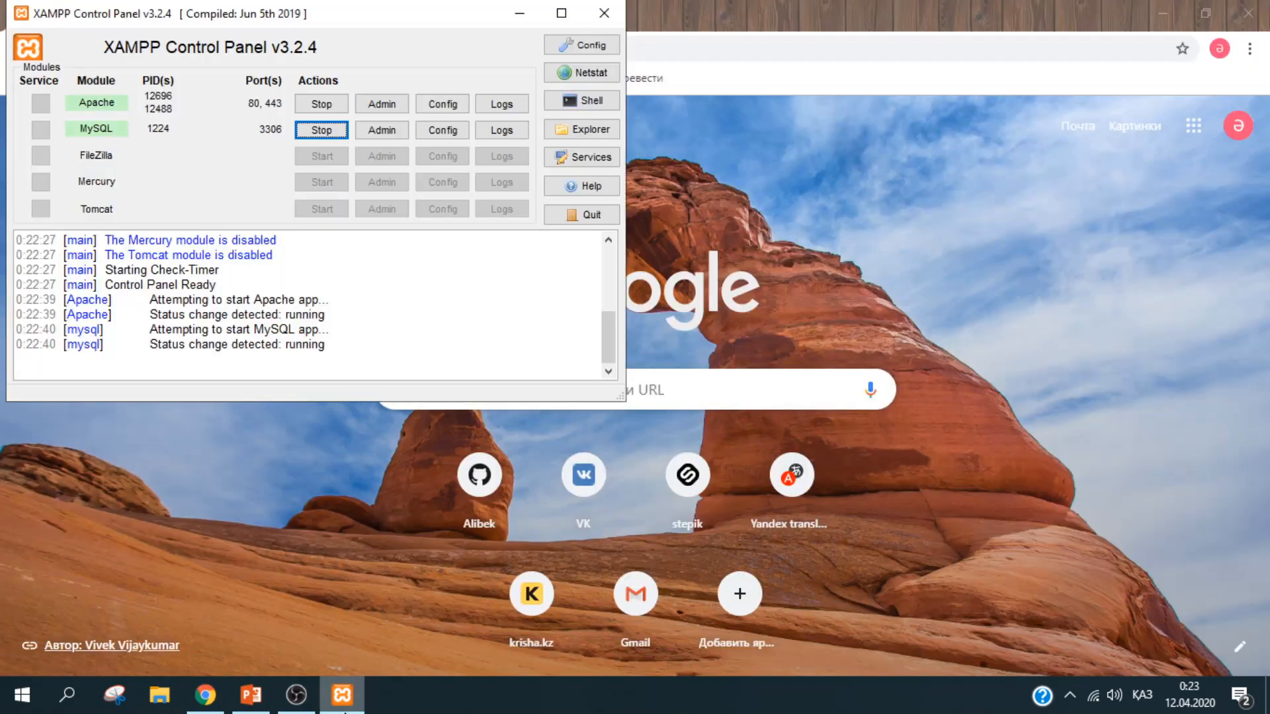
Step: Close XAMPP and open the admin dashboard of the local site at localhost/test.ru
click(602, 14)
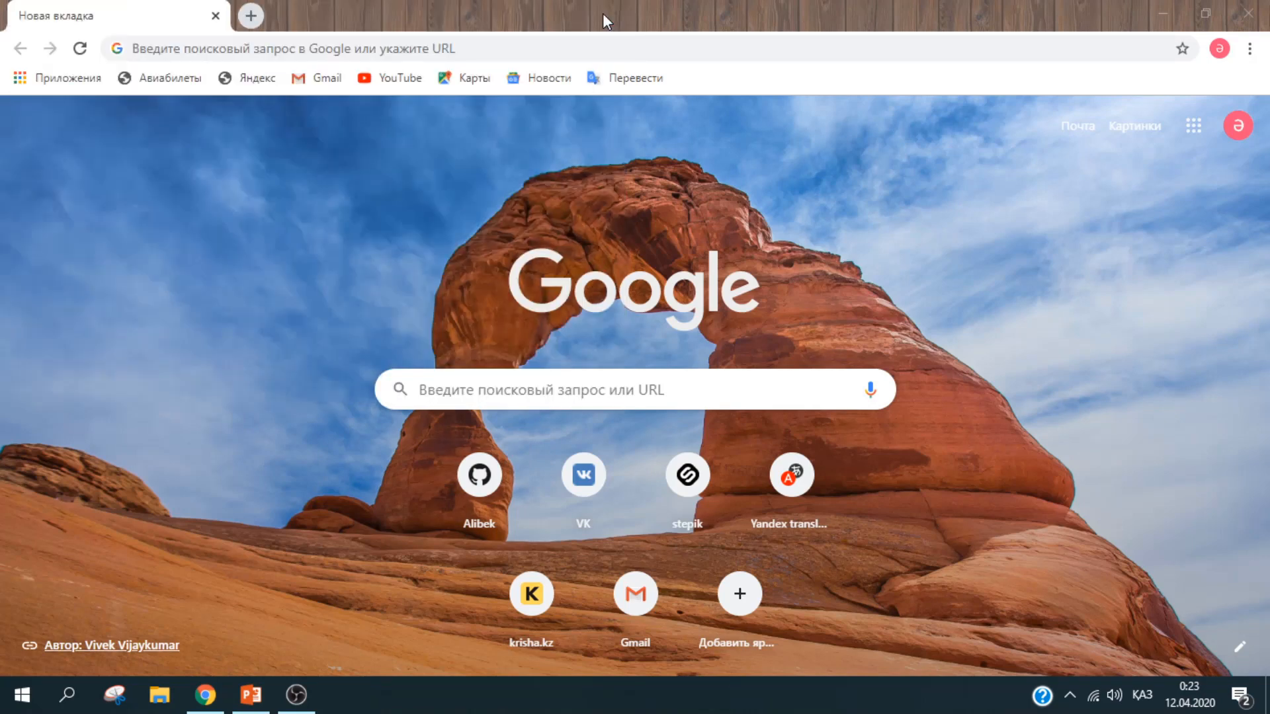
click(529, 53)
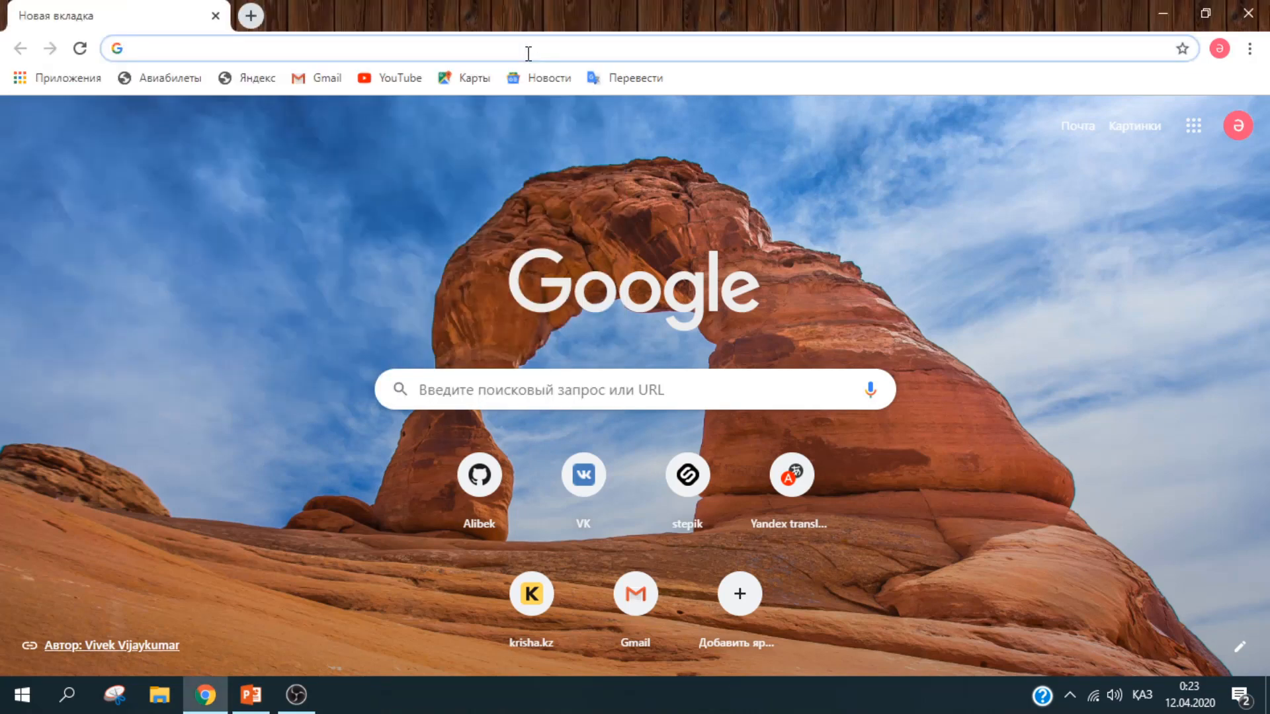
key(alt+shift)
text(localhost)
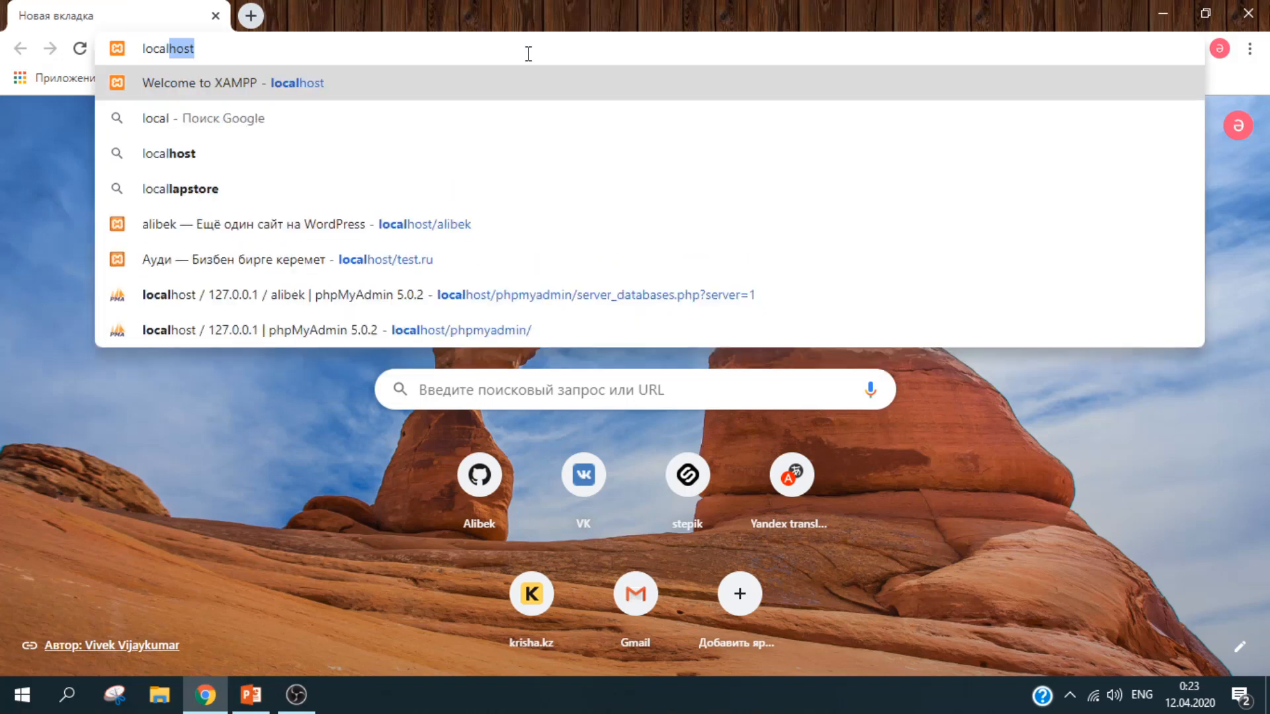
text(/)
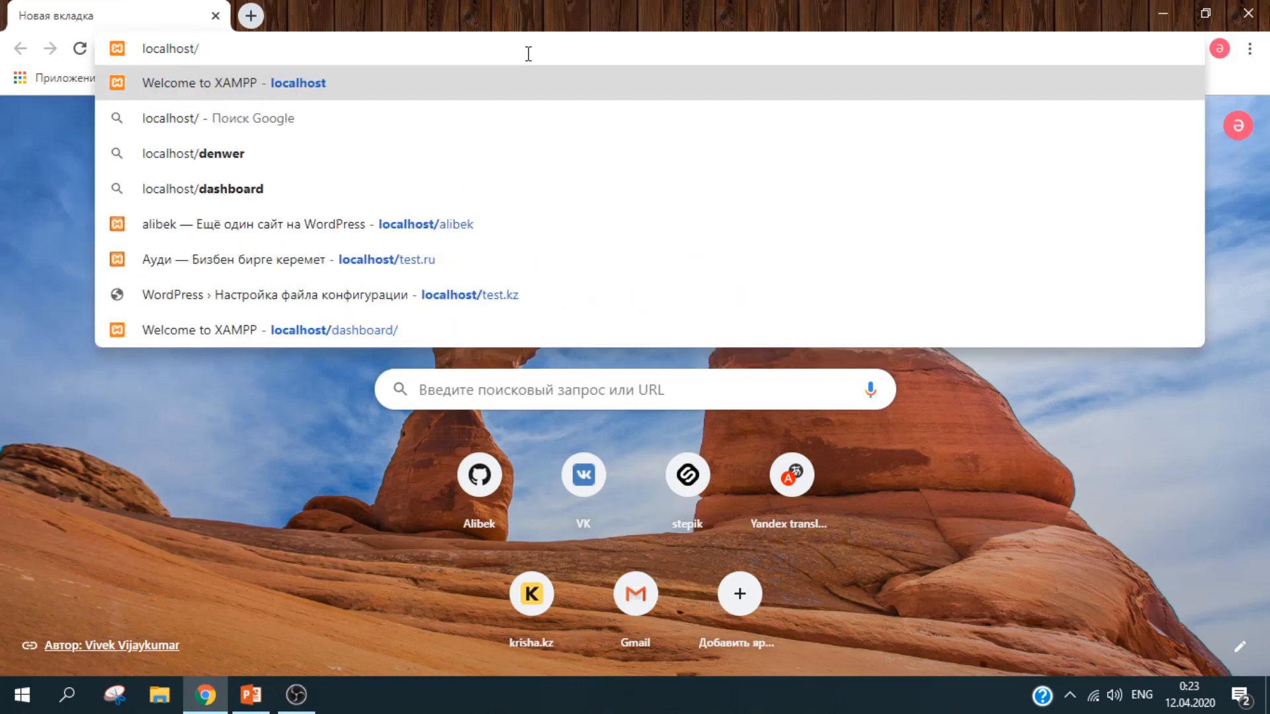
text(test.ru)
key(Return)
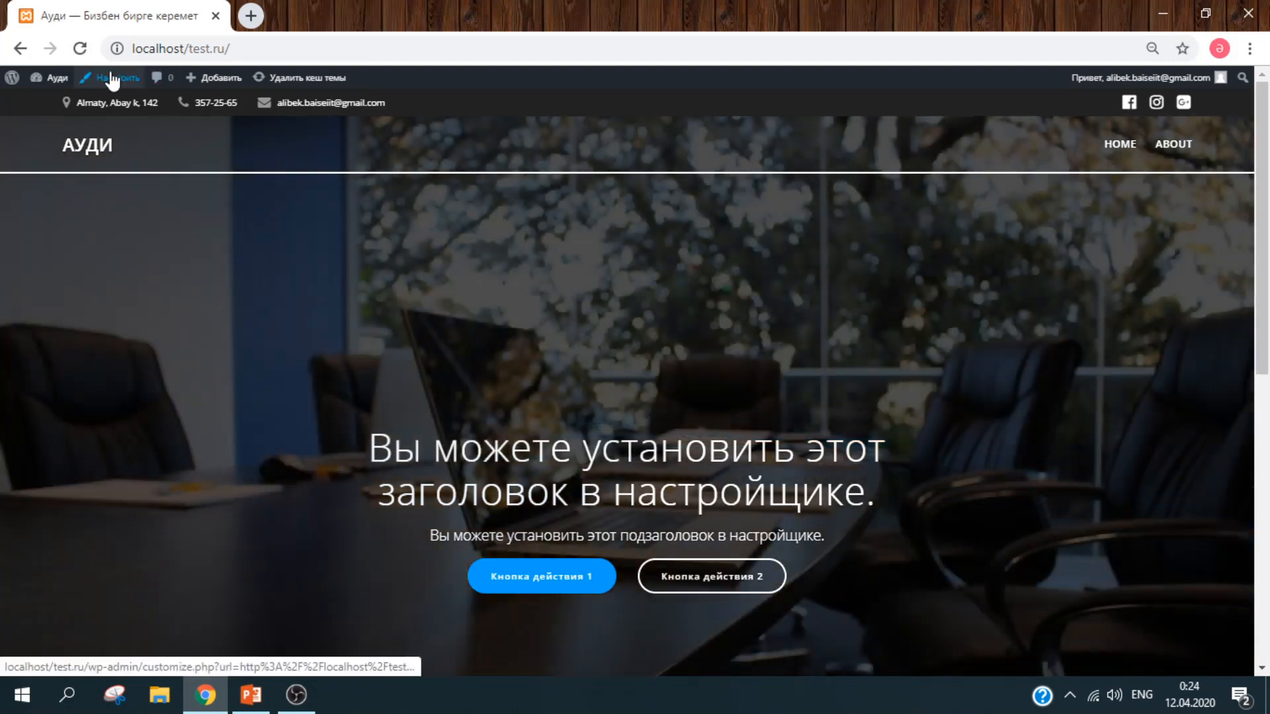
mouse_move(65, 84)
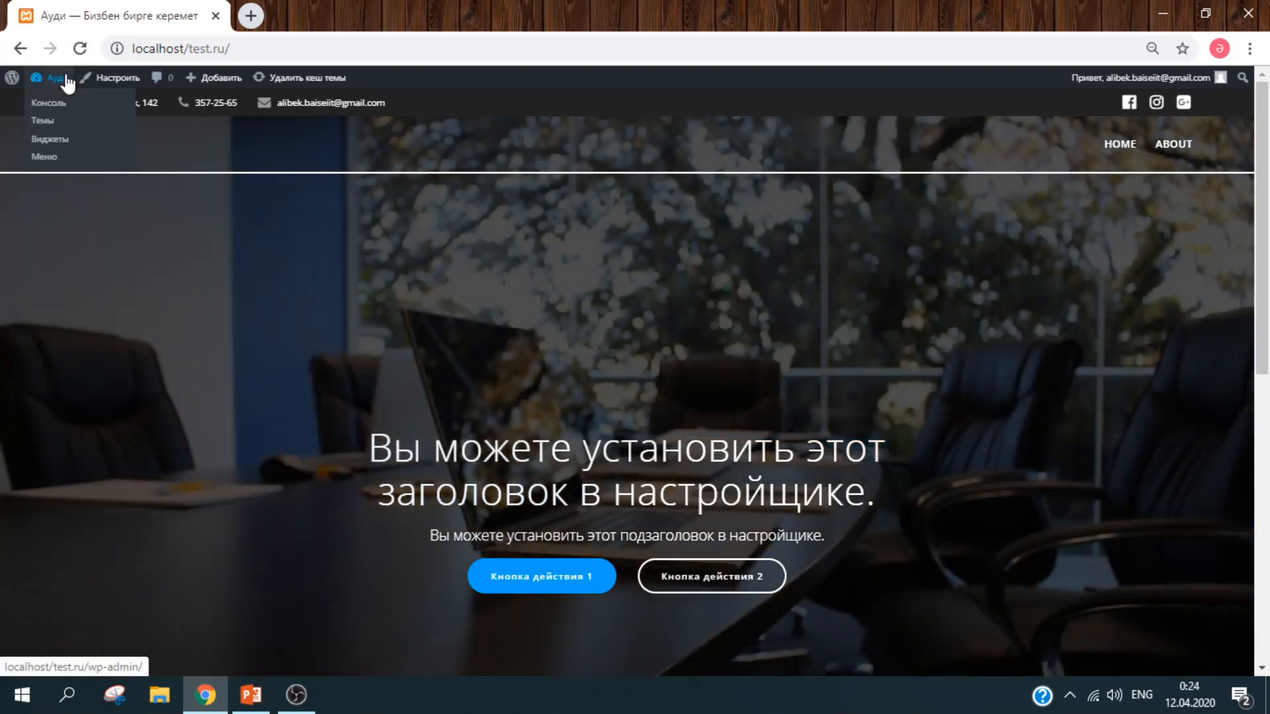
click(69, 111)
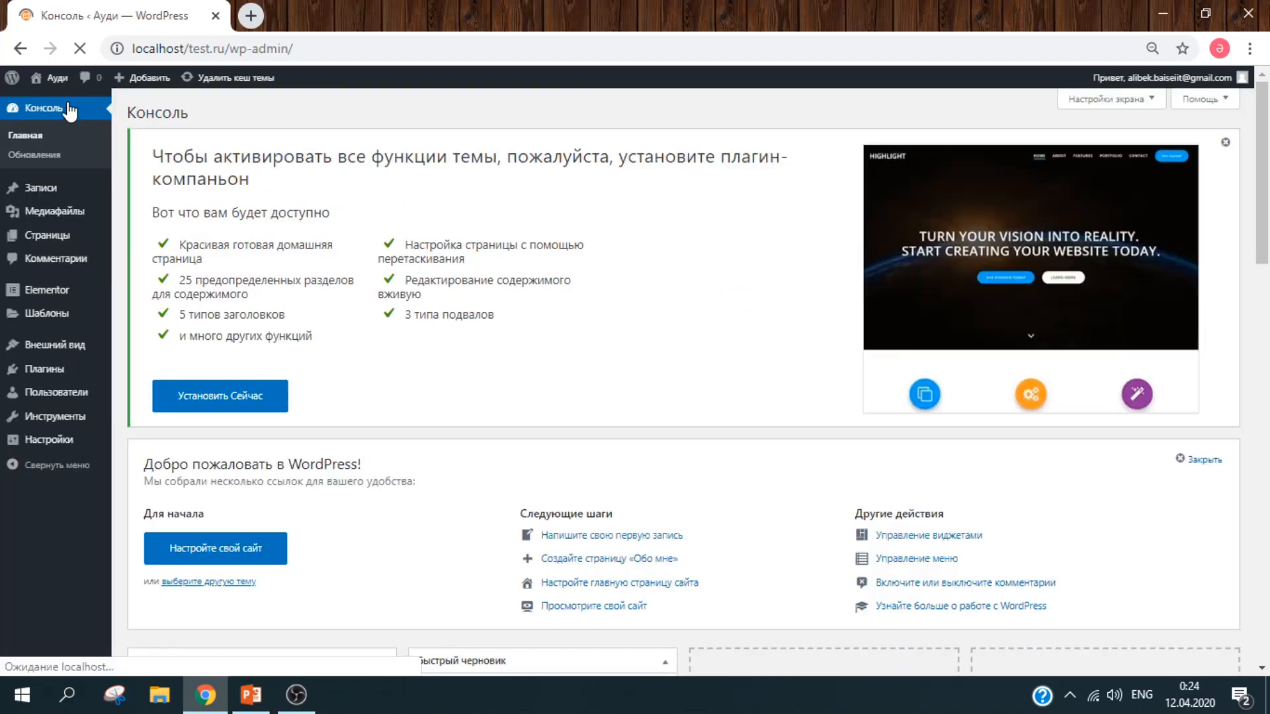
Step: Select both pages, About and Home, and bulk-move them to the trash
click(55, 238)
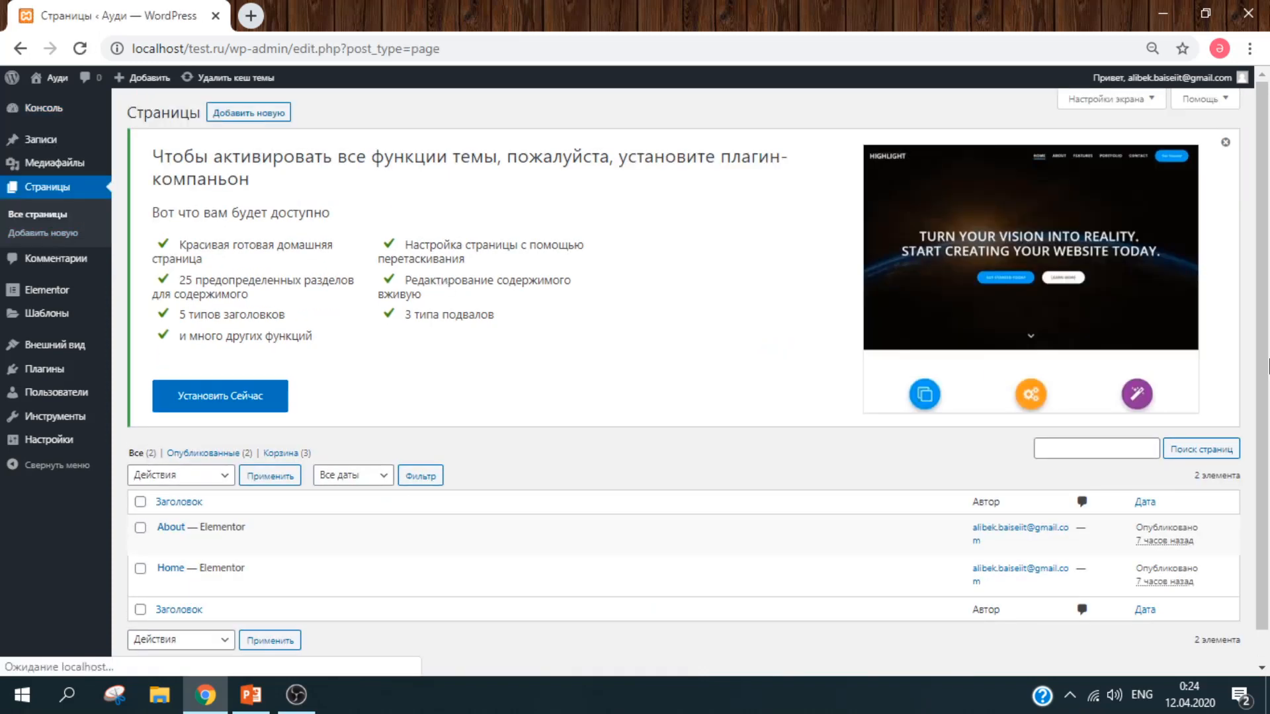
scroll(1267, 362, down, 1)
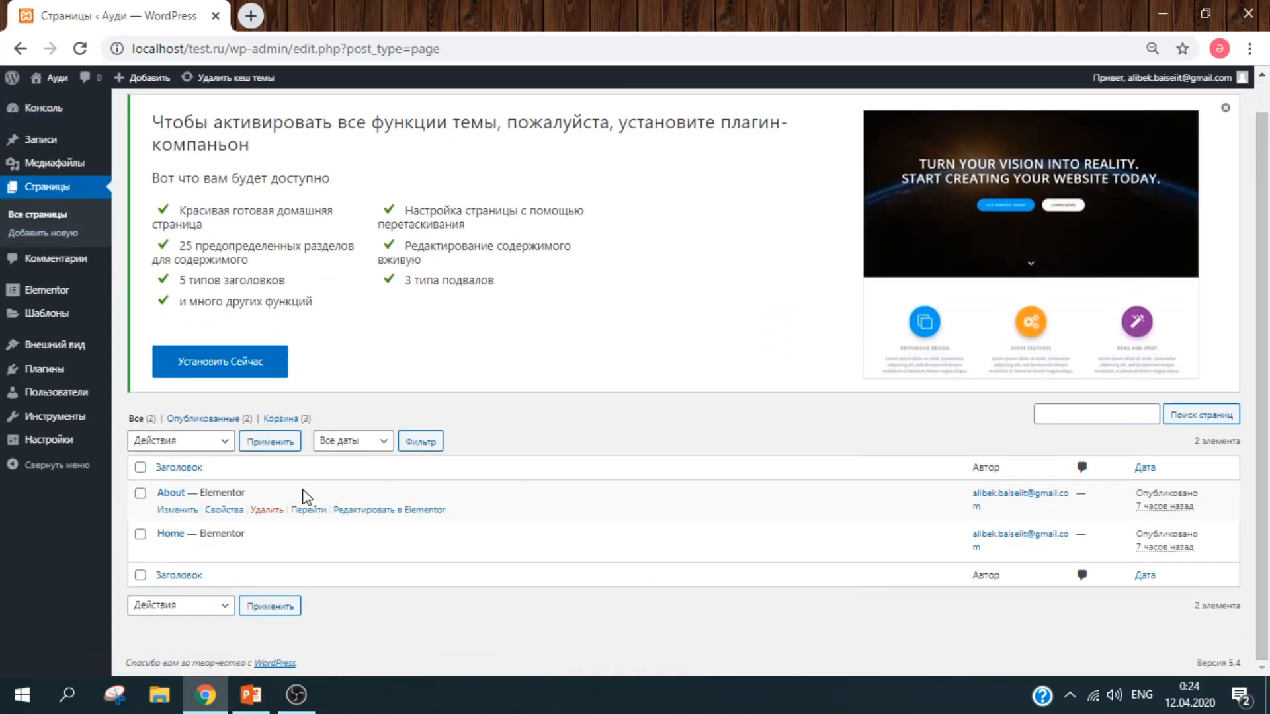
click(140, 468)
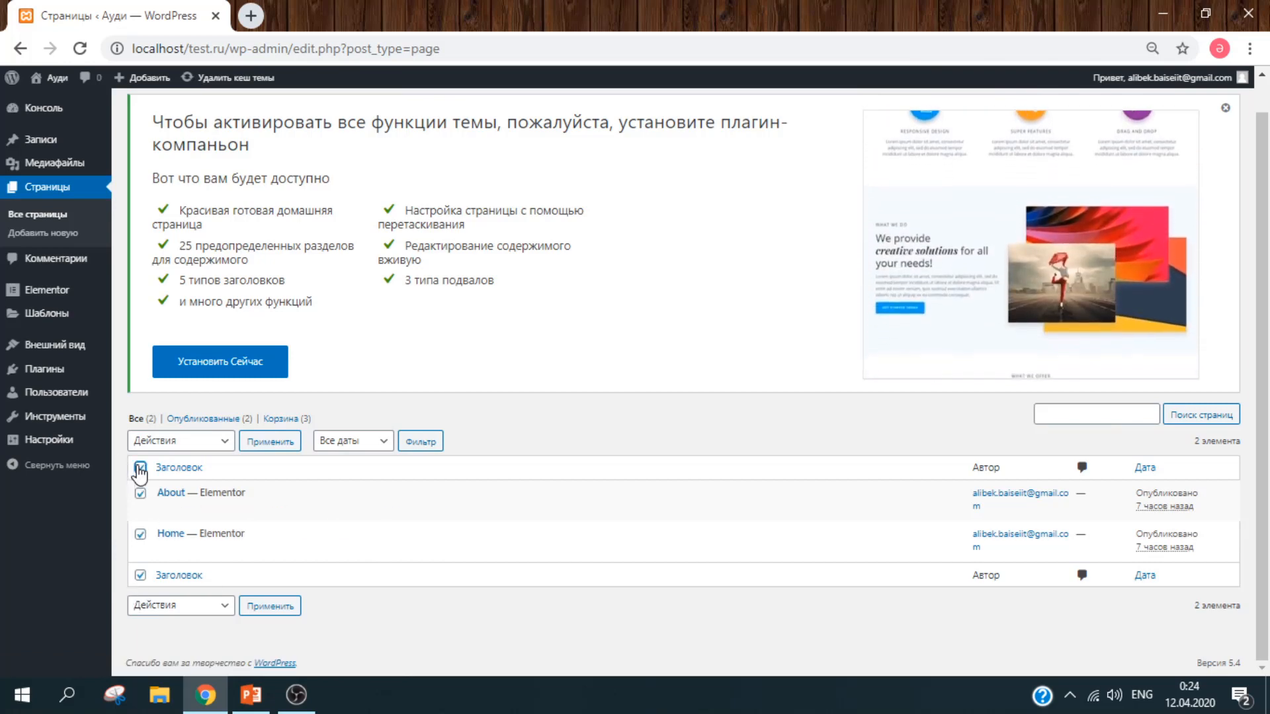
click(223, 607)
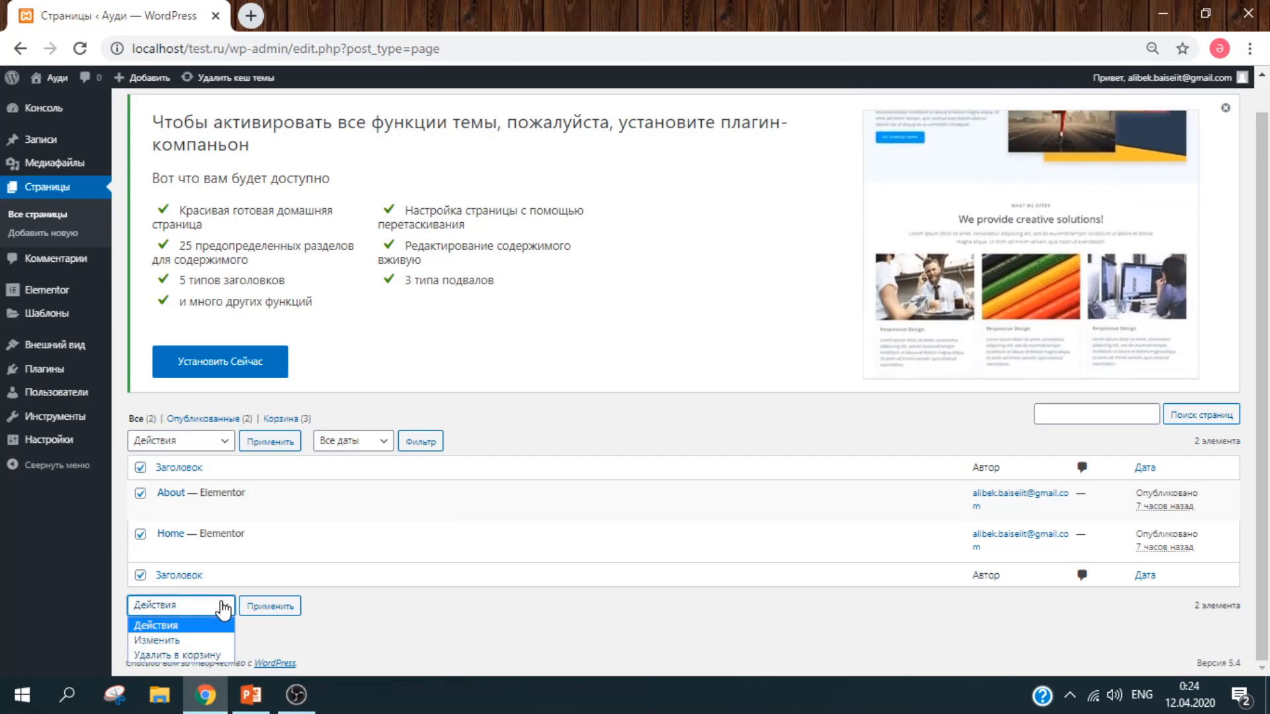
click(207, 654)
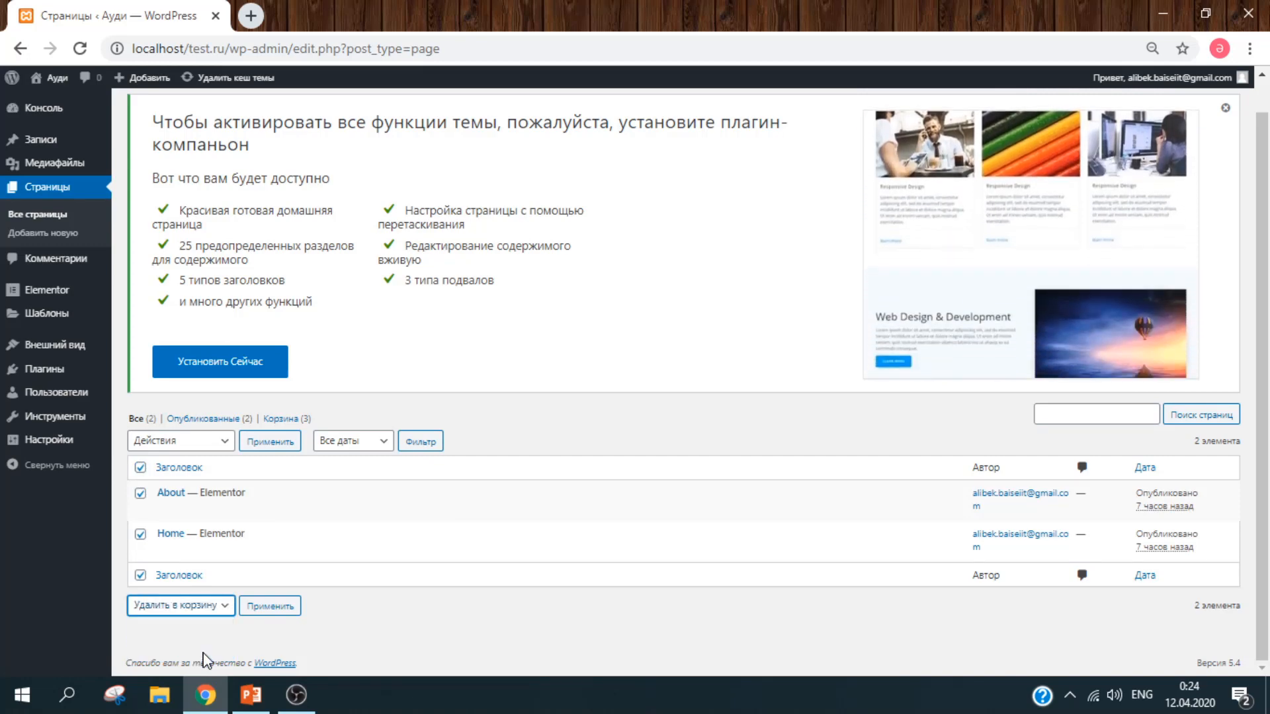
click(292, 606)
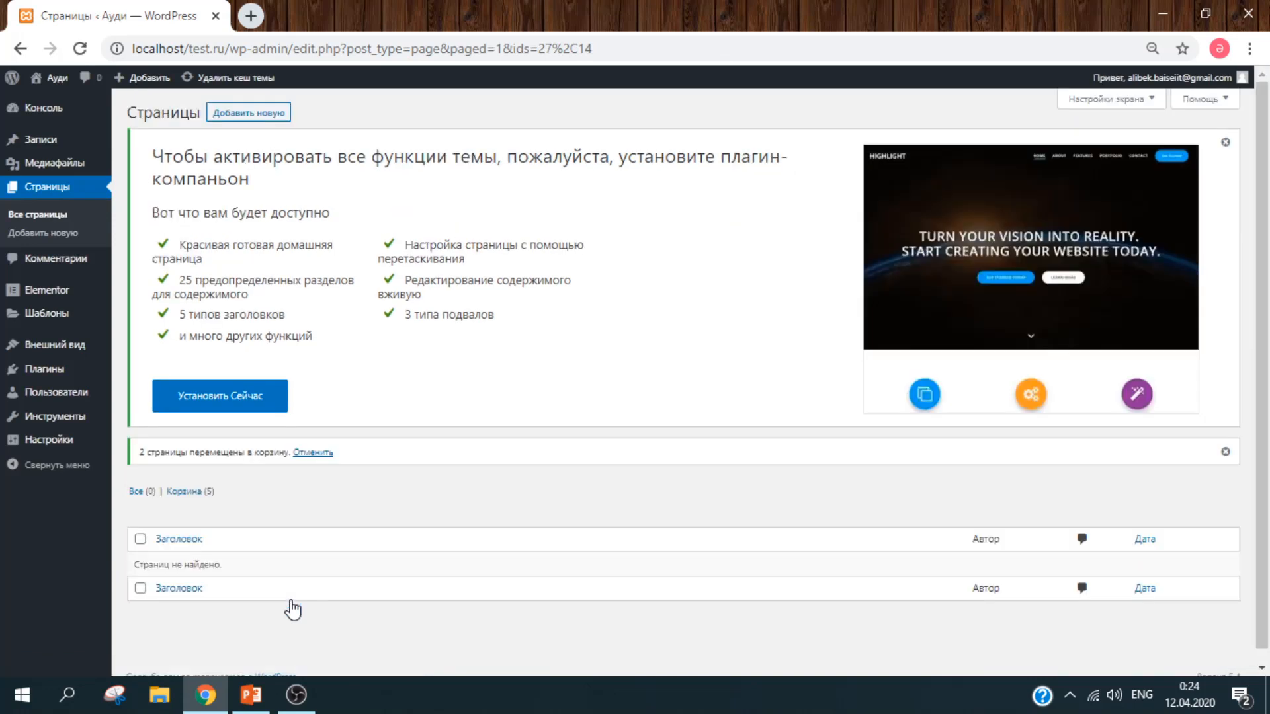
click(52, 372)
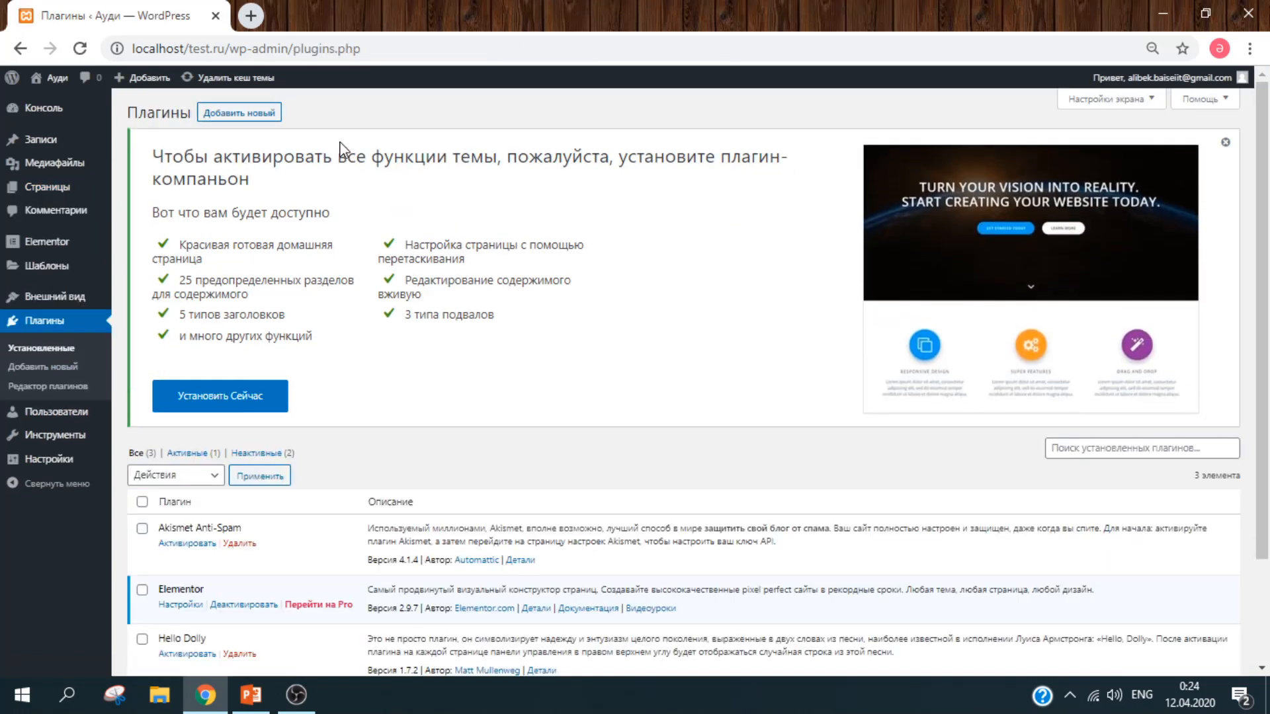
Step: Search new plugins for 'woocommerce', then install and activate WooCommerce
click(259, 108)
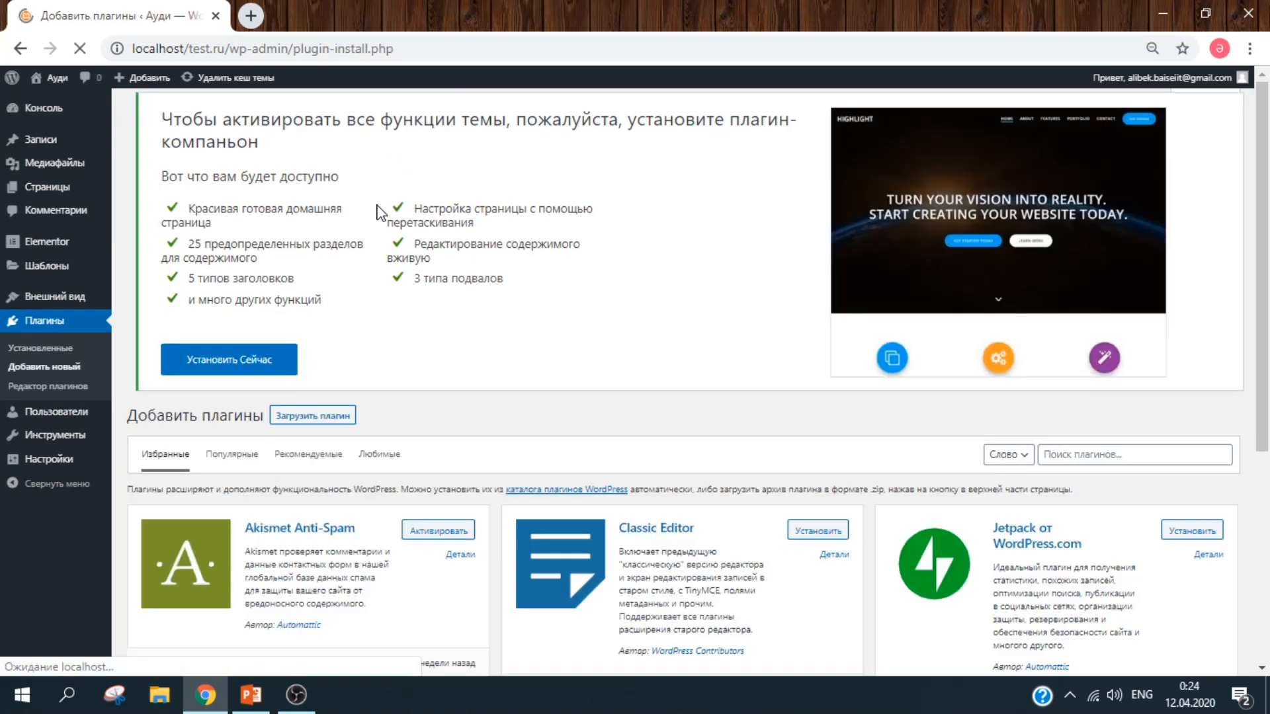
drag(1269, 251, 1268, 347)
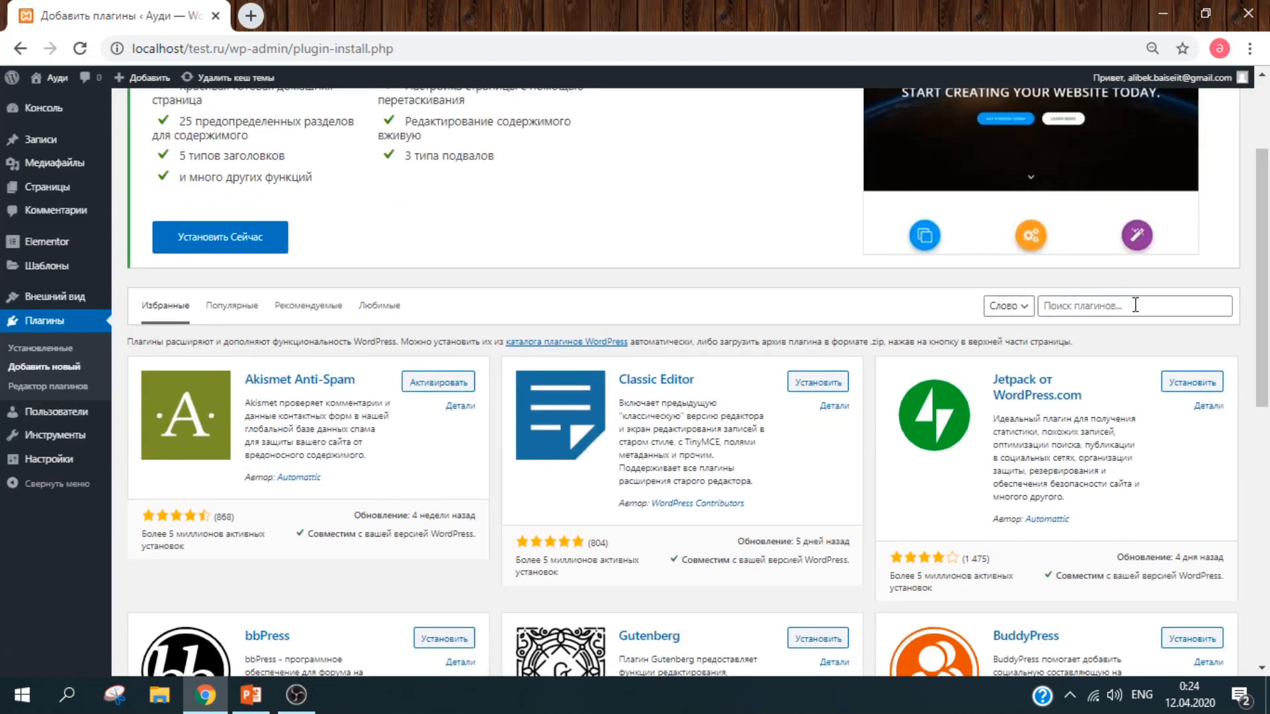
click(1135, 305)
text(wooc)
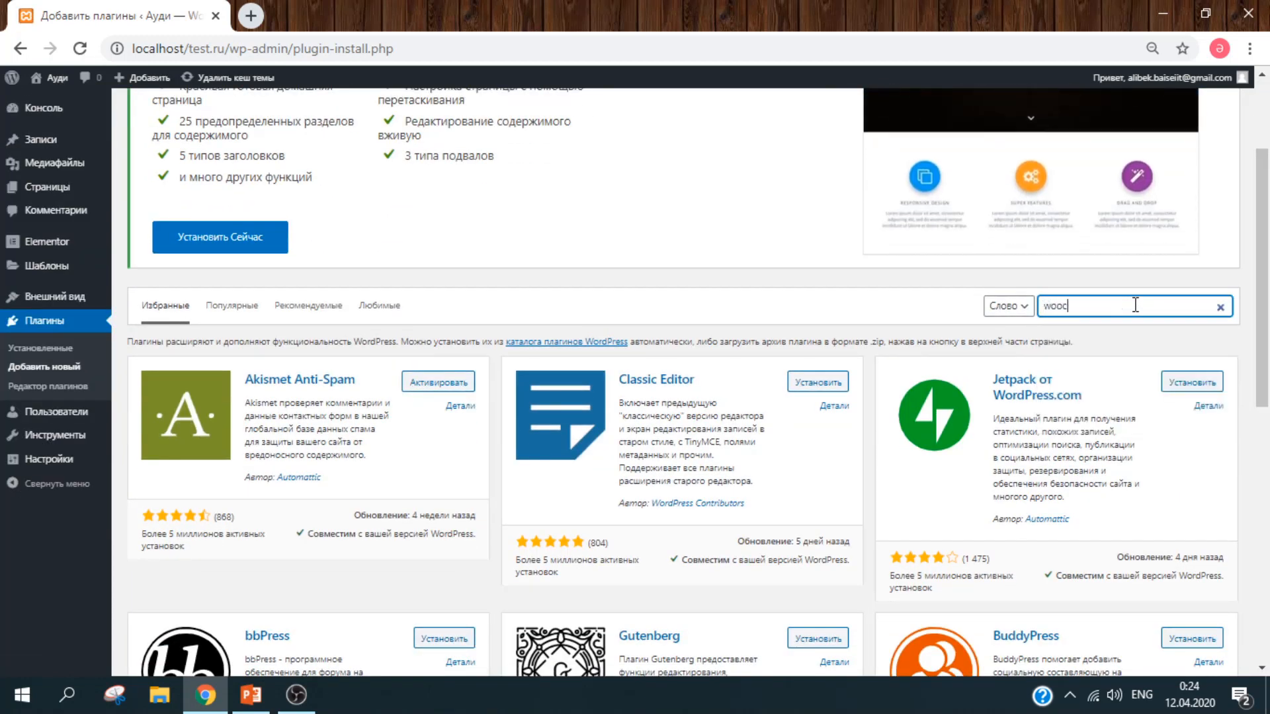
text(ommerc)
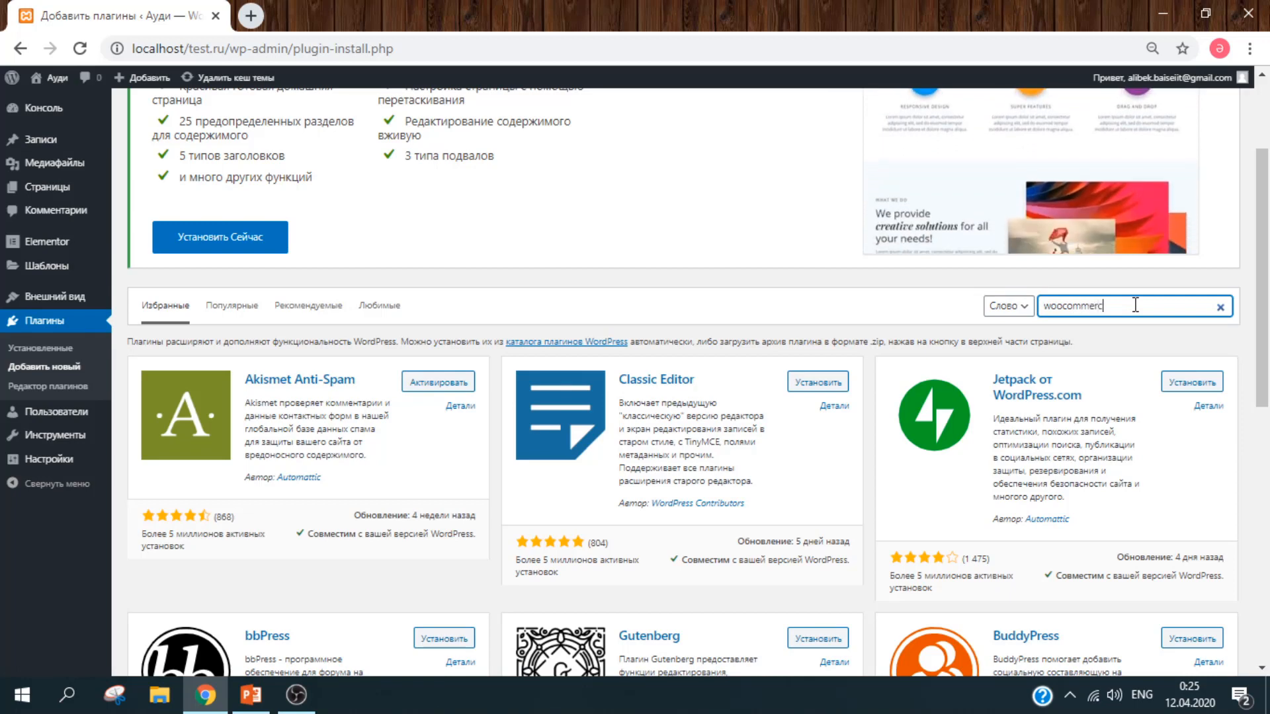
text(e)
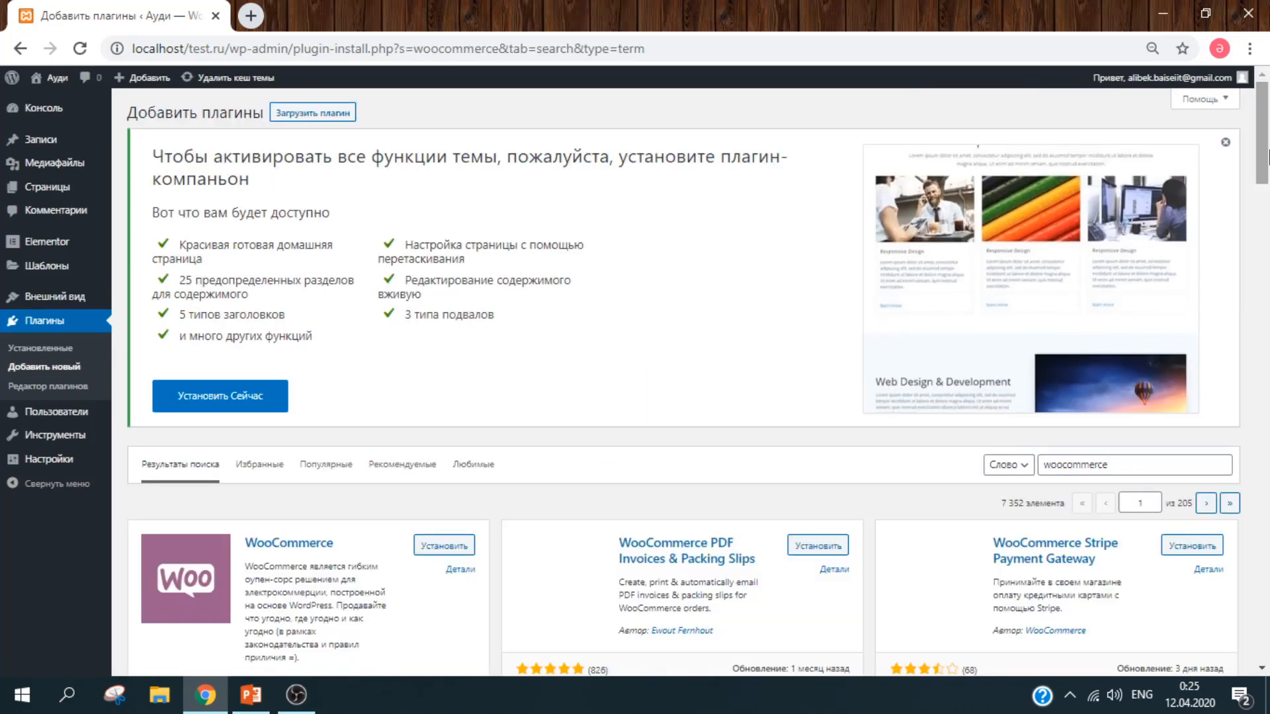
scroll(748, 291, down, 5)
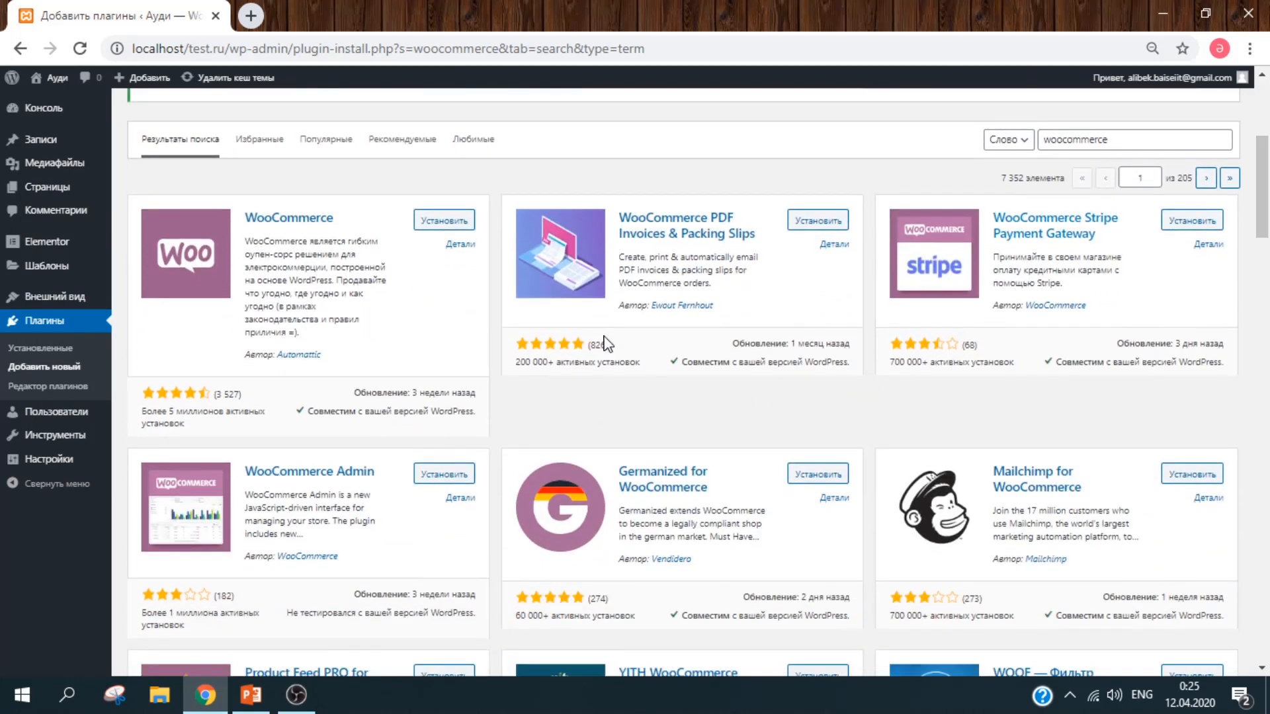
click(424, 225)
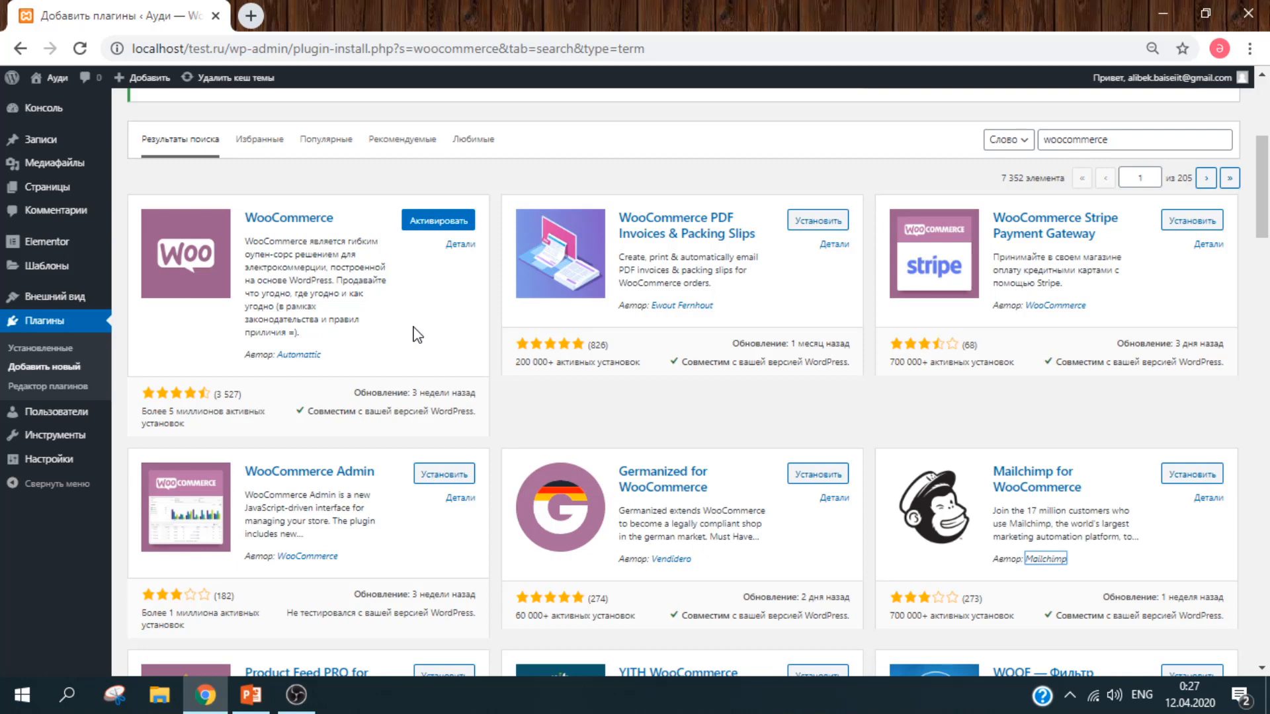
click(443, 230)
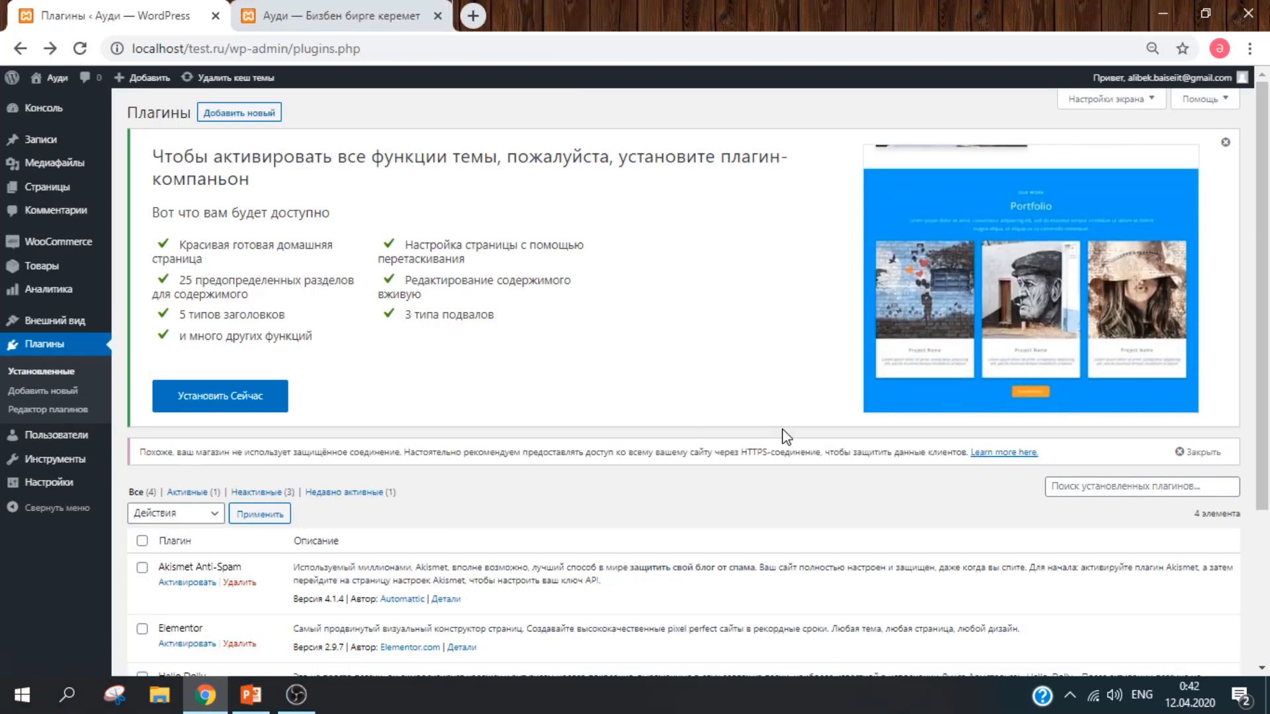
Step: Start WooCommerce setup, skipping Jetpack services and declining usage data sharing
mouse_move(89, 243)
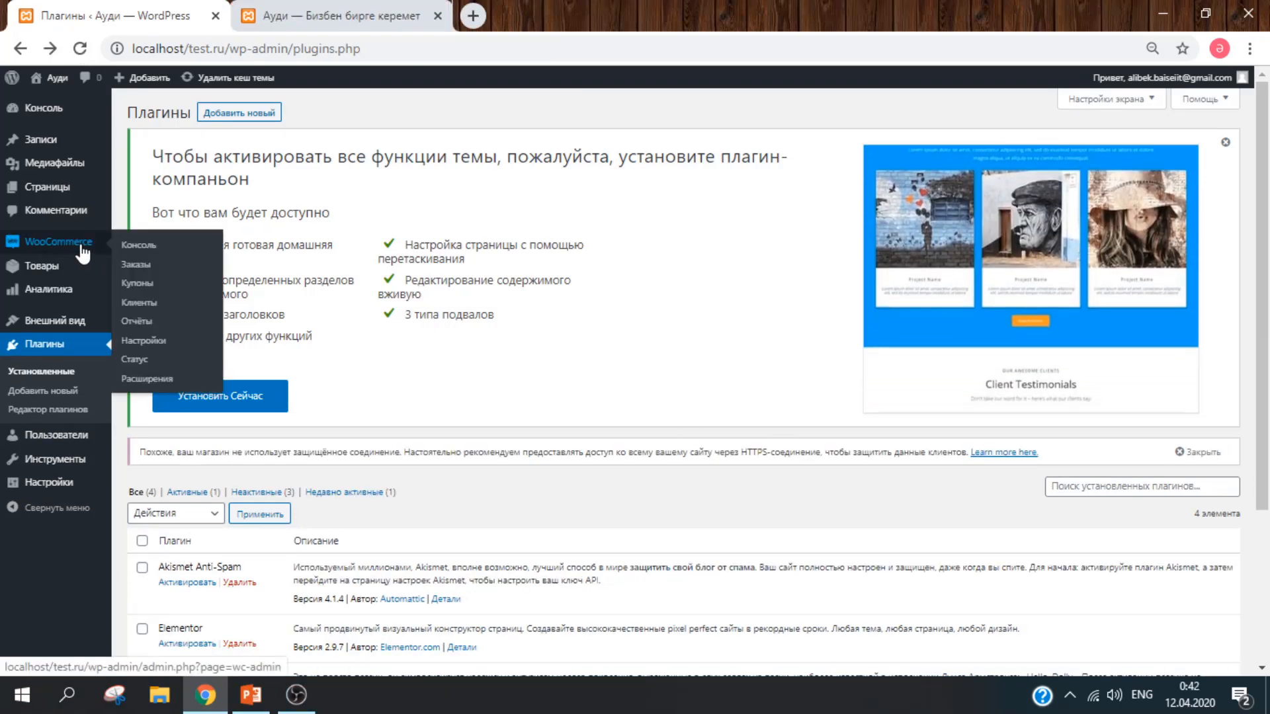
click(157, 247)
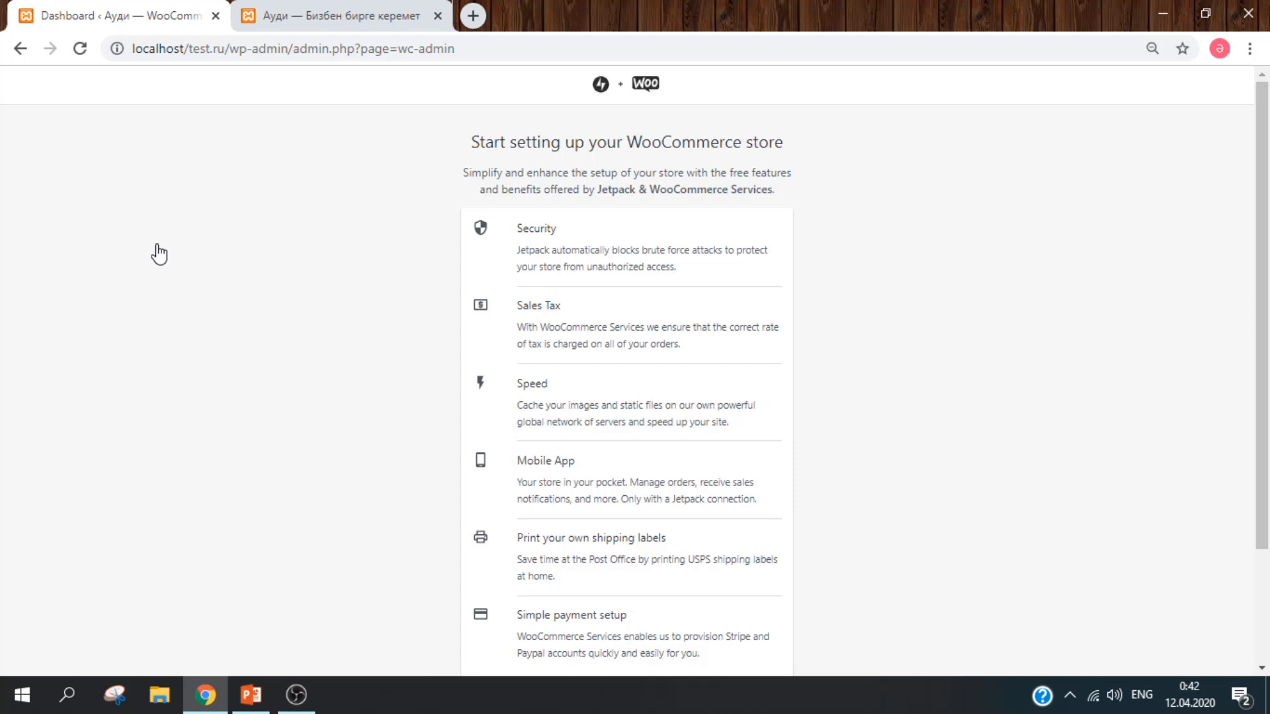
scroll(565, 669, down, 3)
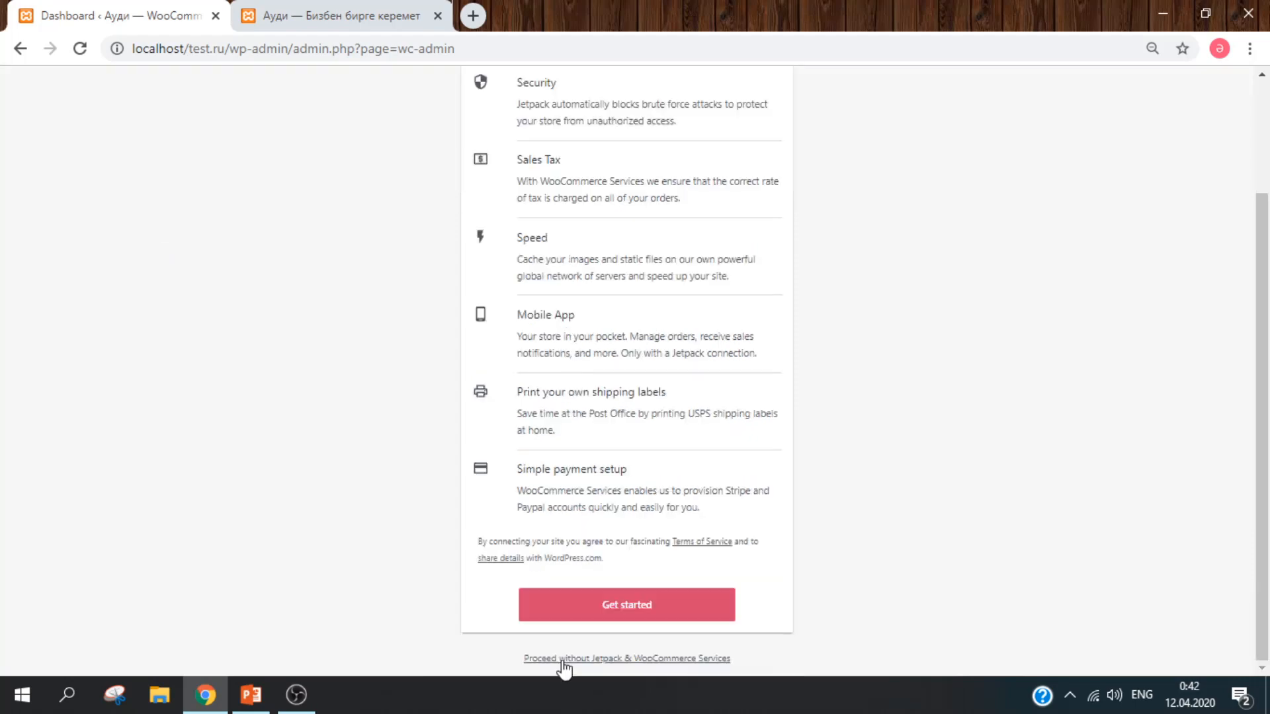
click(695, 657)
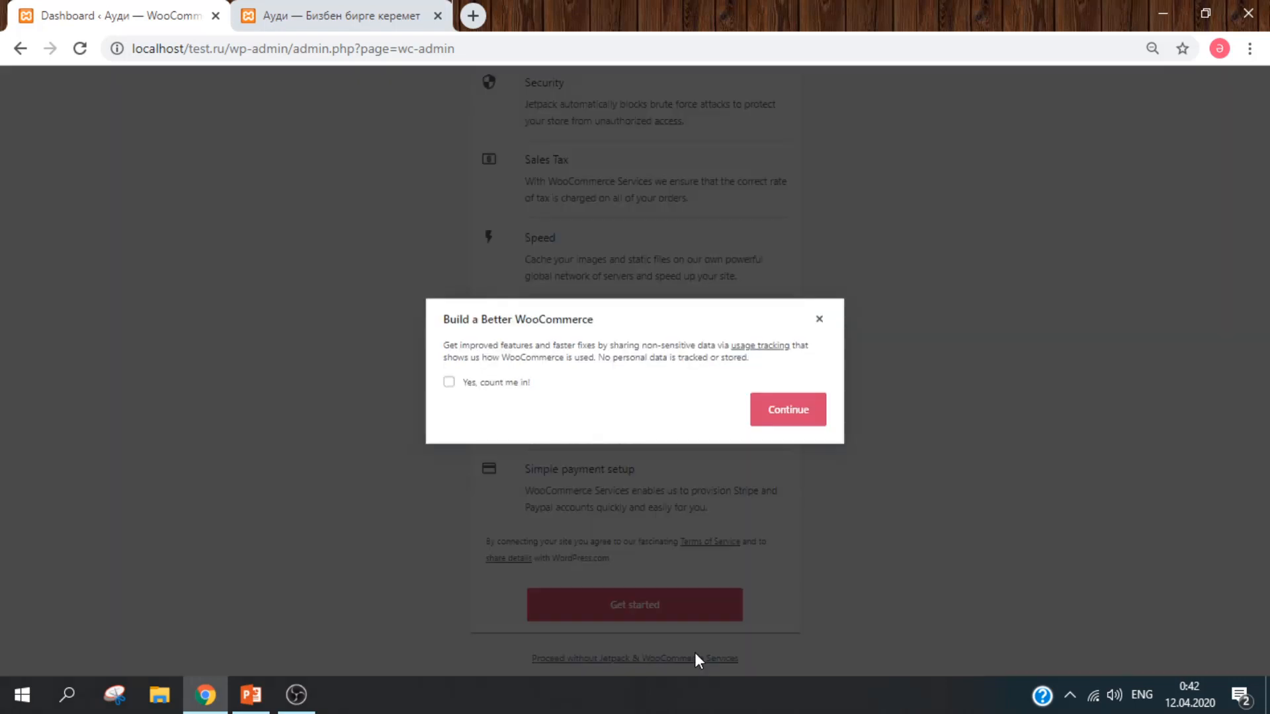
click(807, 418)
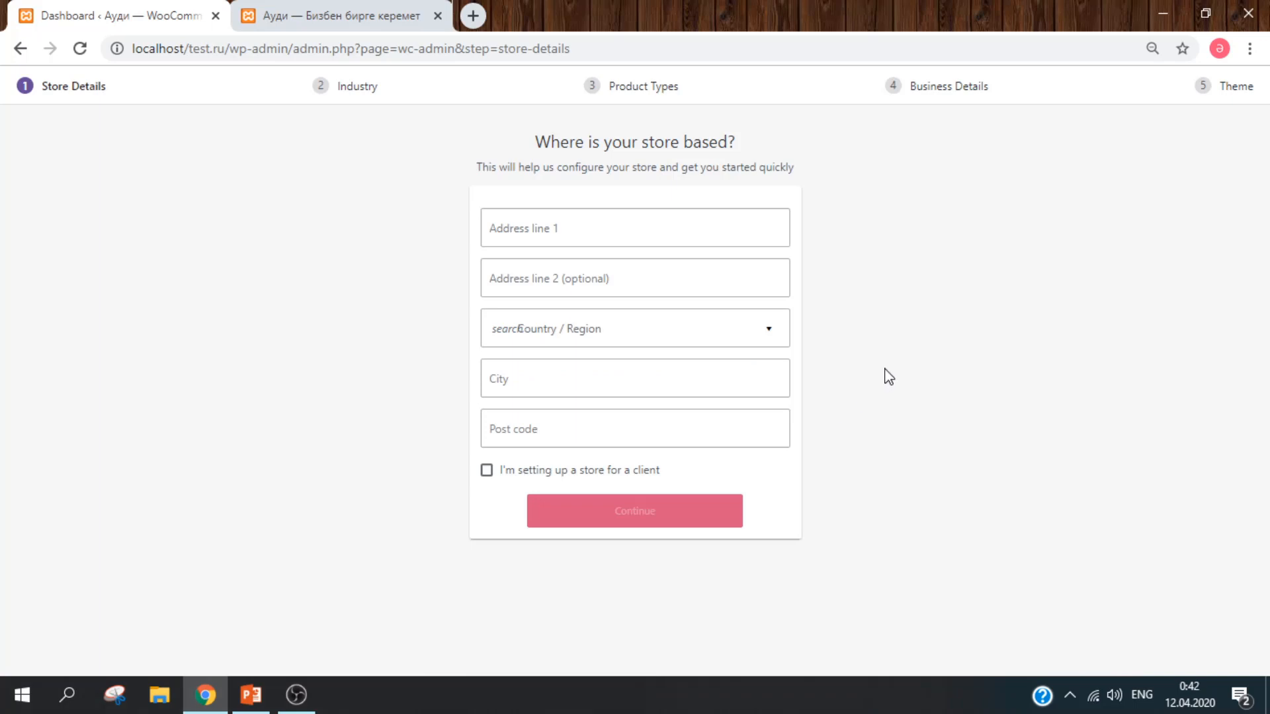
Step: Enter the store's first address line and choose Казахстан as the country
click(624, 217)
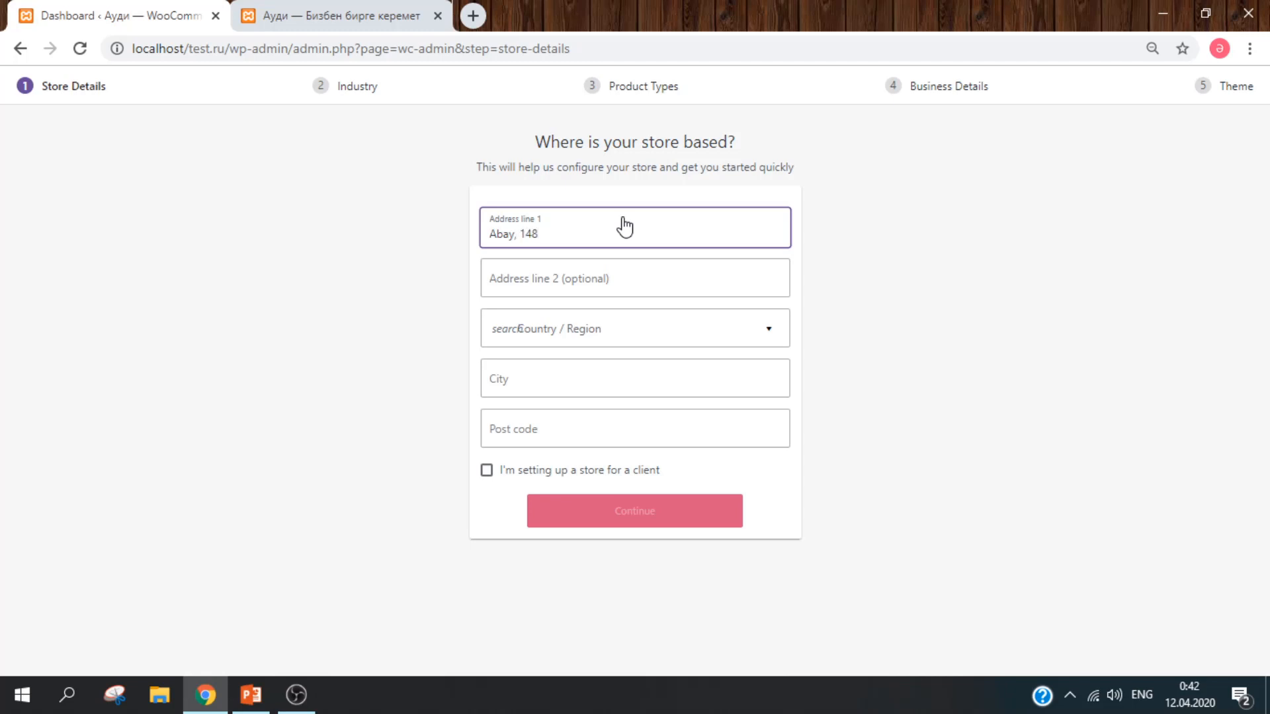
click(601, 278)
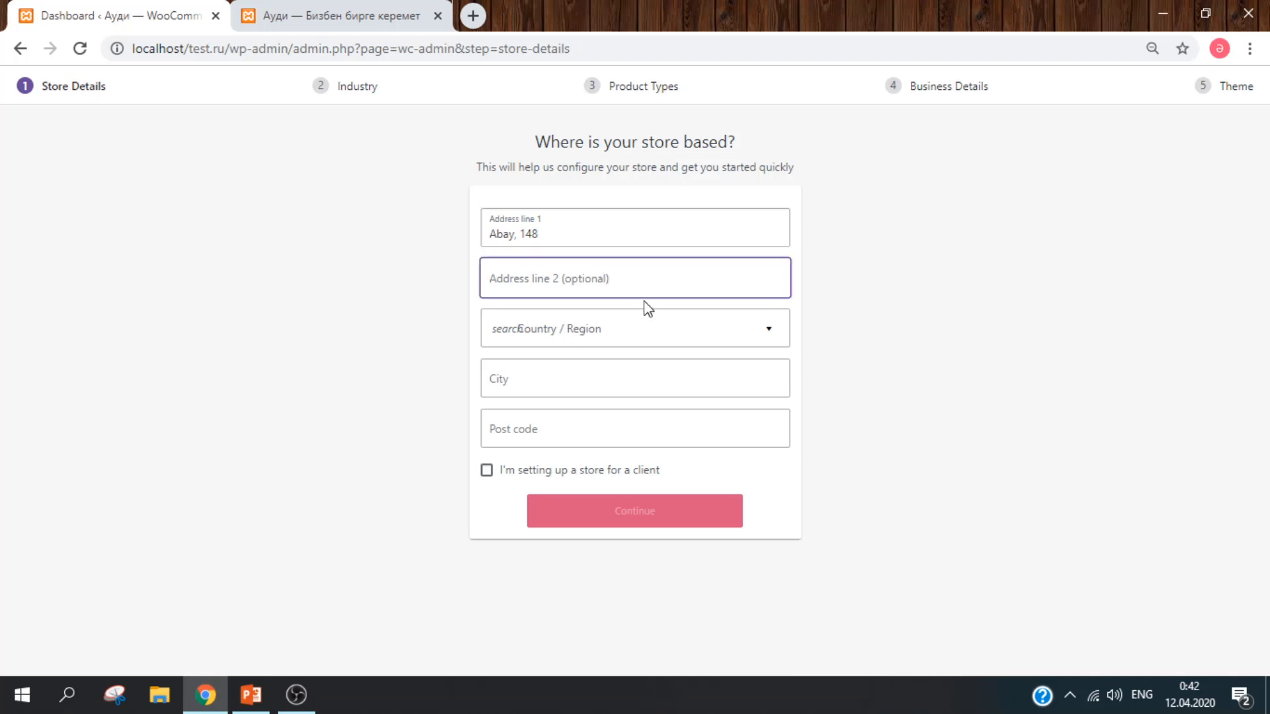
click(648, 324)
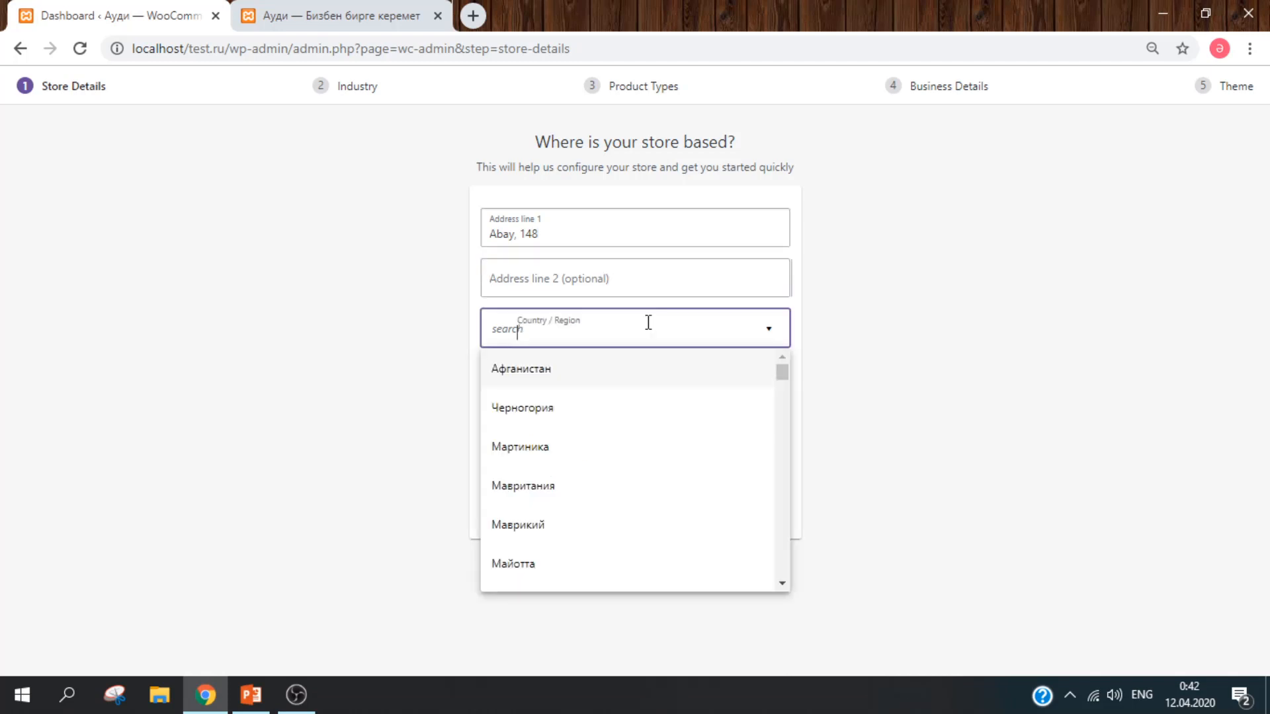
text(казах)
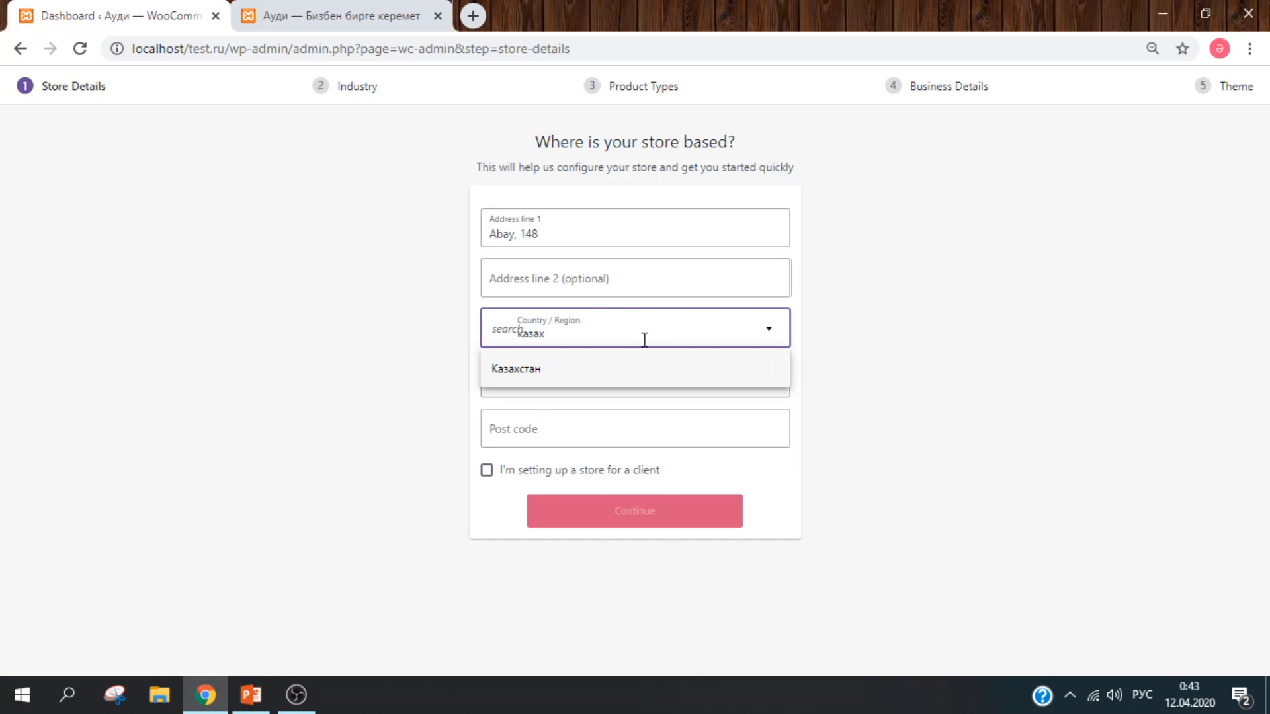
click(626, 369)
Step: Enter city Алматы and post code 042000, and mark the store as set up for a client
click(614, 380)
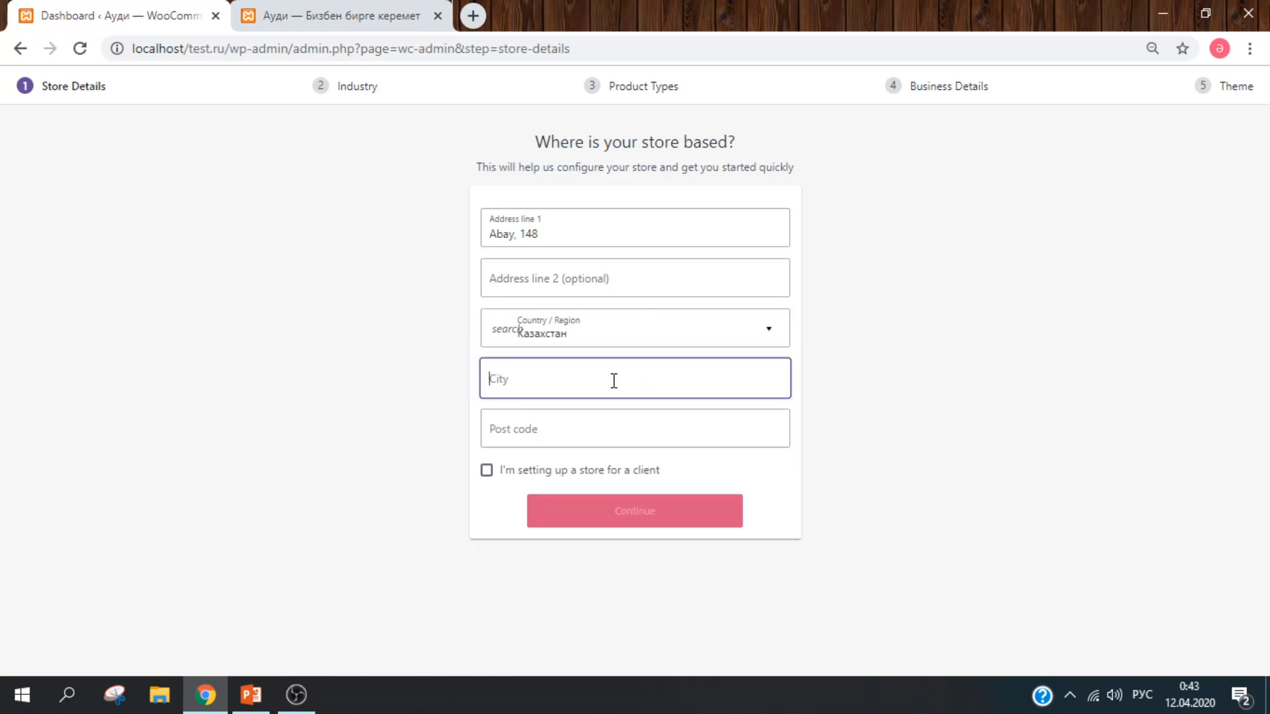
text(A)
click(706, 421)
key(alt+shift)
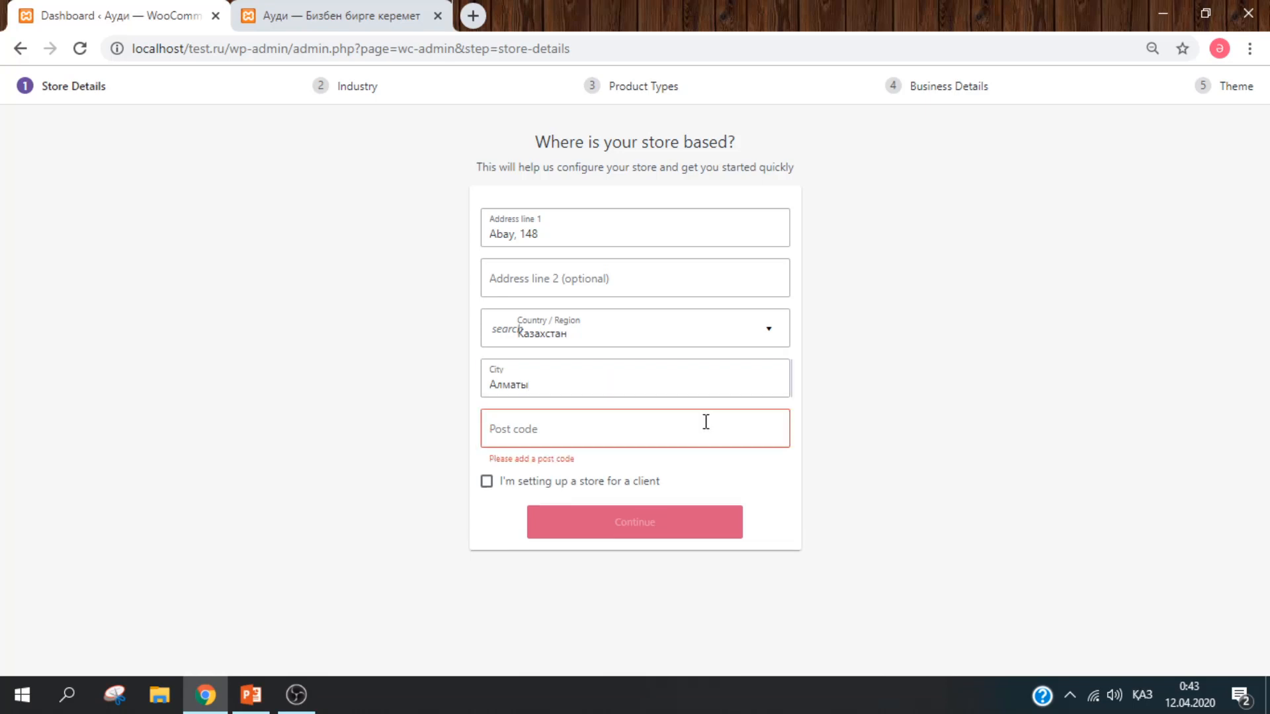
text(04)
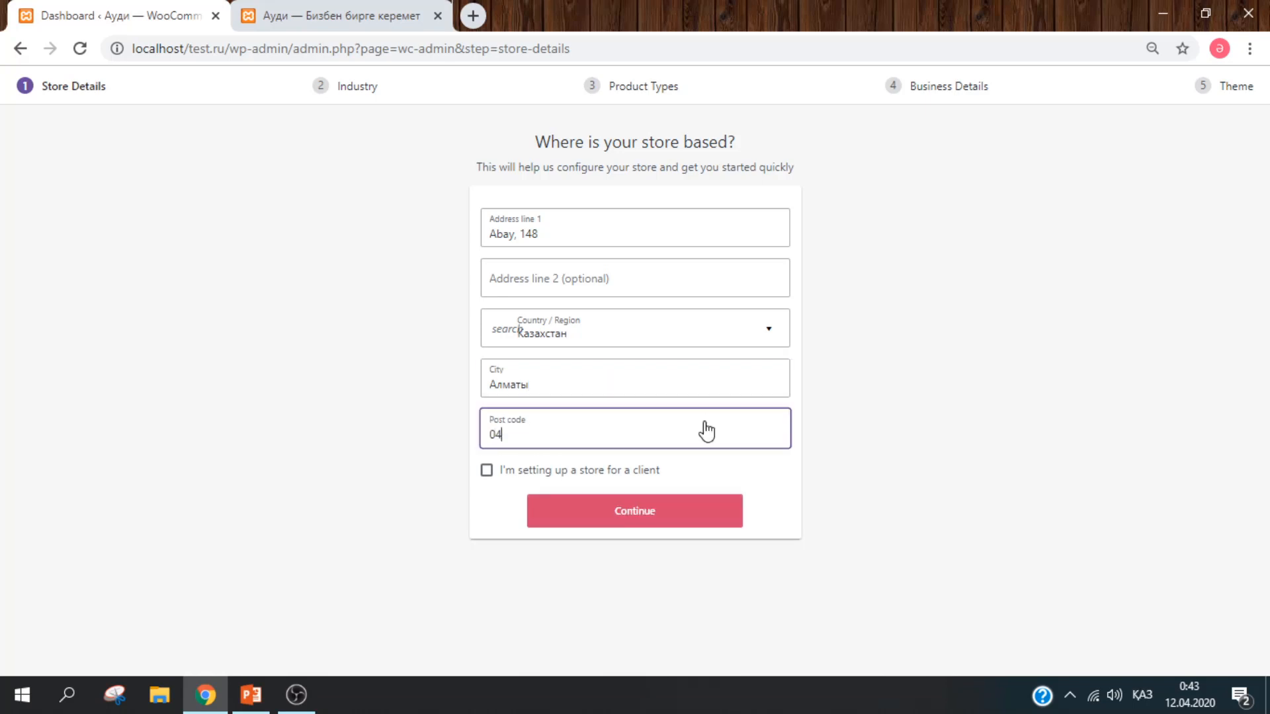
text(2000)
click(573, 471)
click(568, 472)
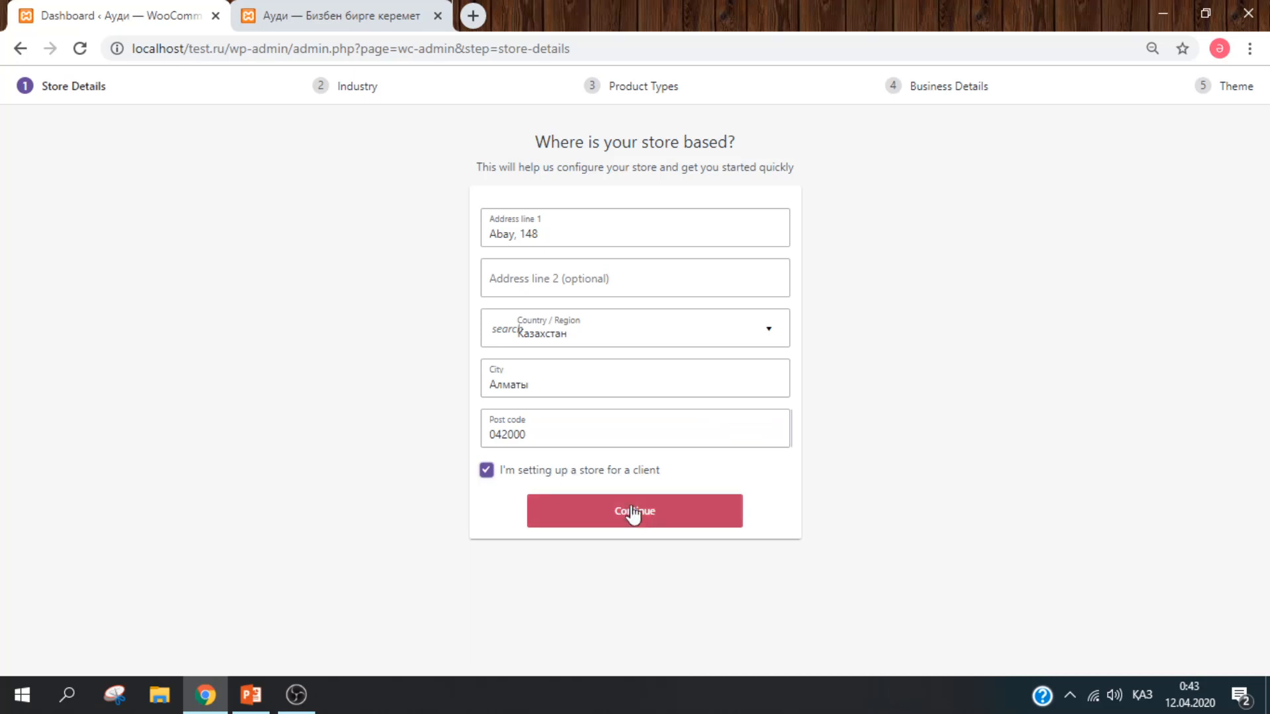
click(637, 513)
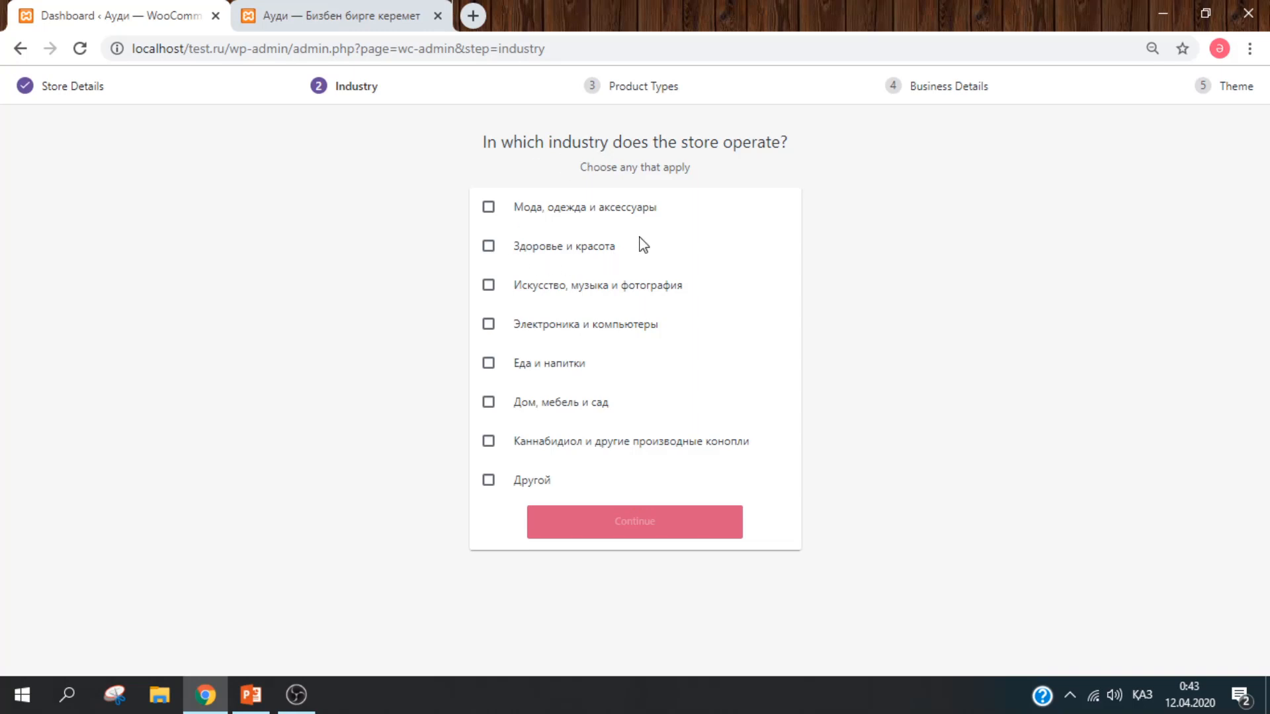
Step: Choose Электроника и компьютеры as the industry and Физические продукты as the product type
click(616, 332)
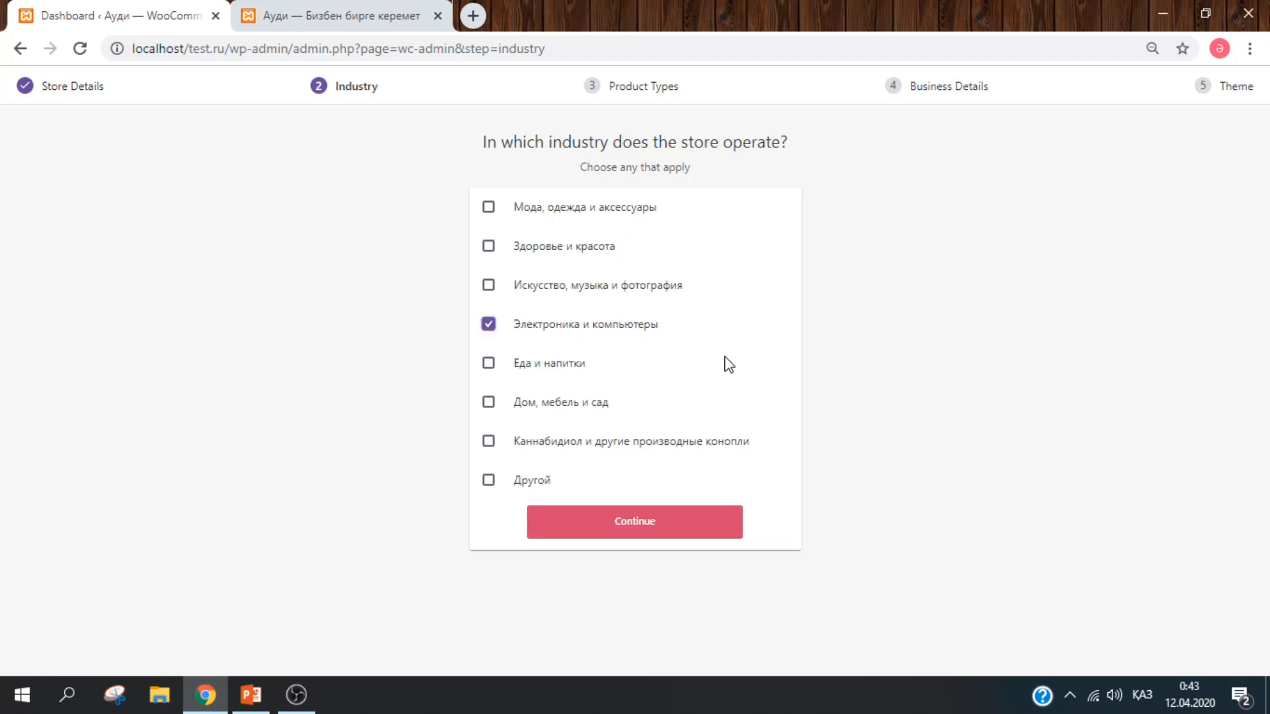
click(671, 528)
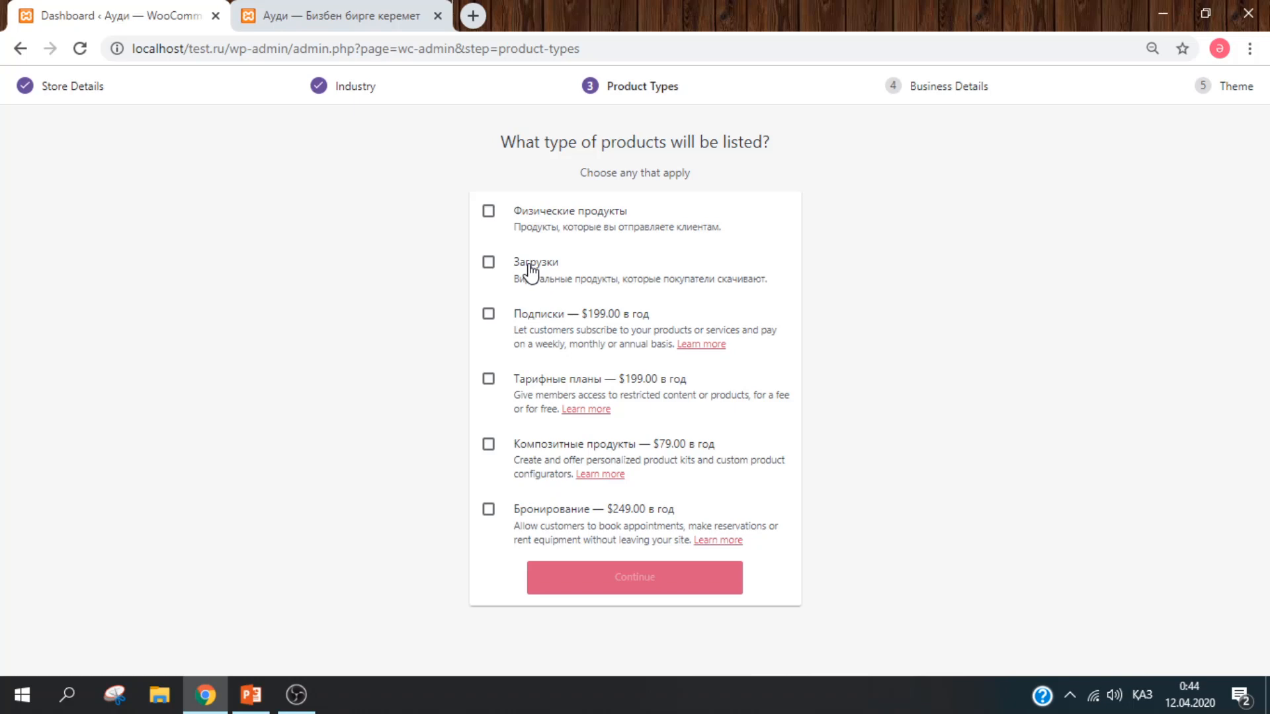
click(561, 218)
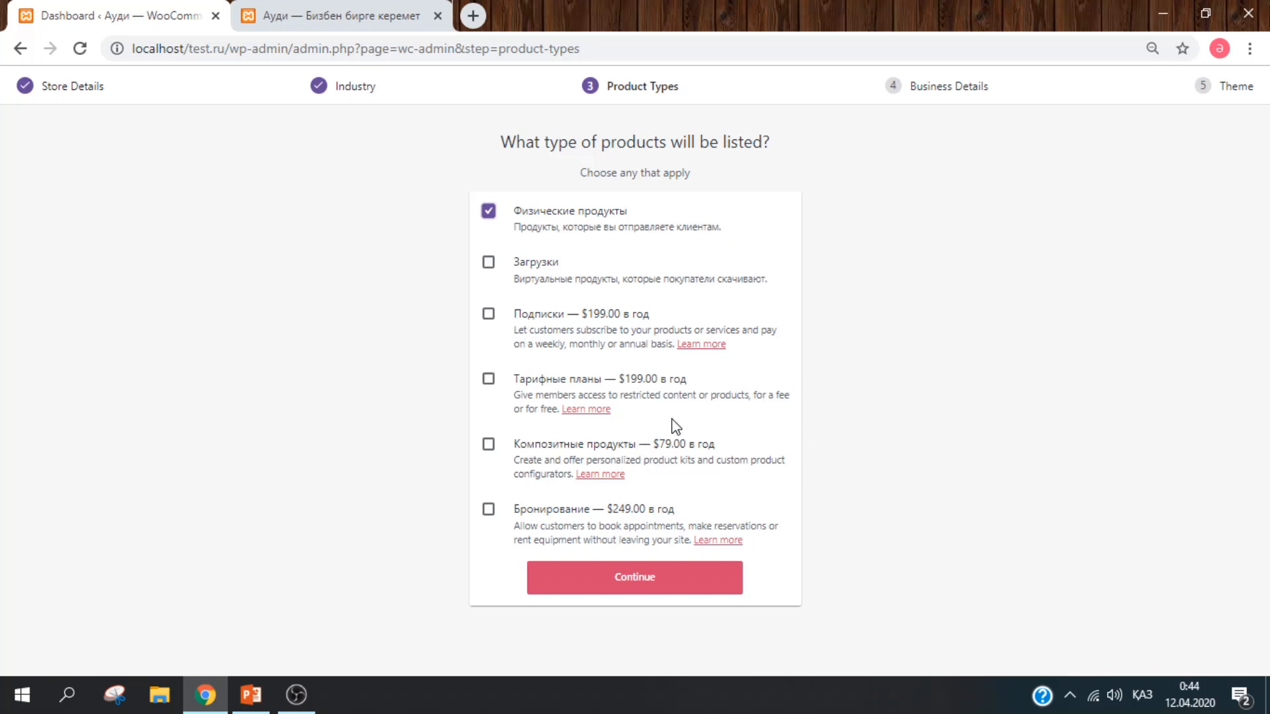
Step: Answer 11 - 100 products and No to selling elsewhere in the business details
click(645, 577)
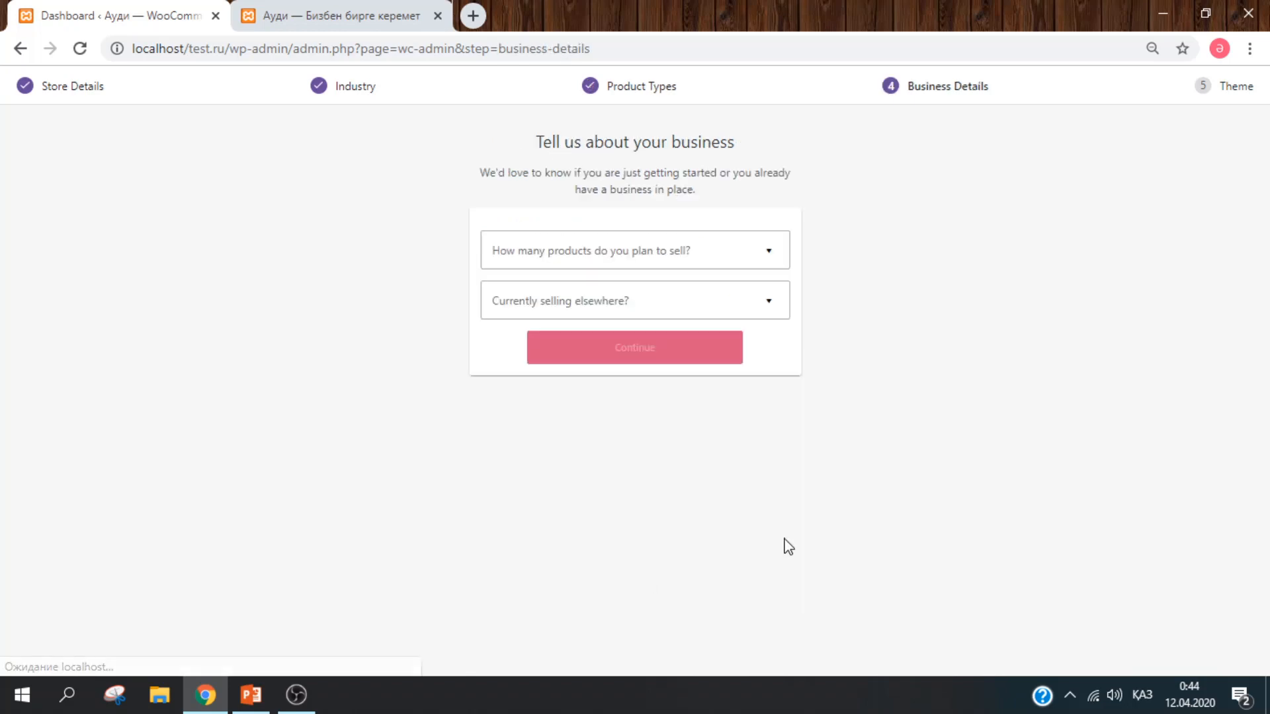
click(725, 253)
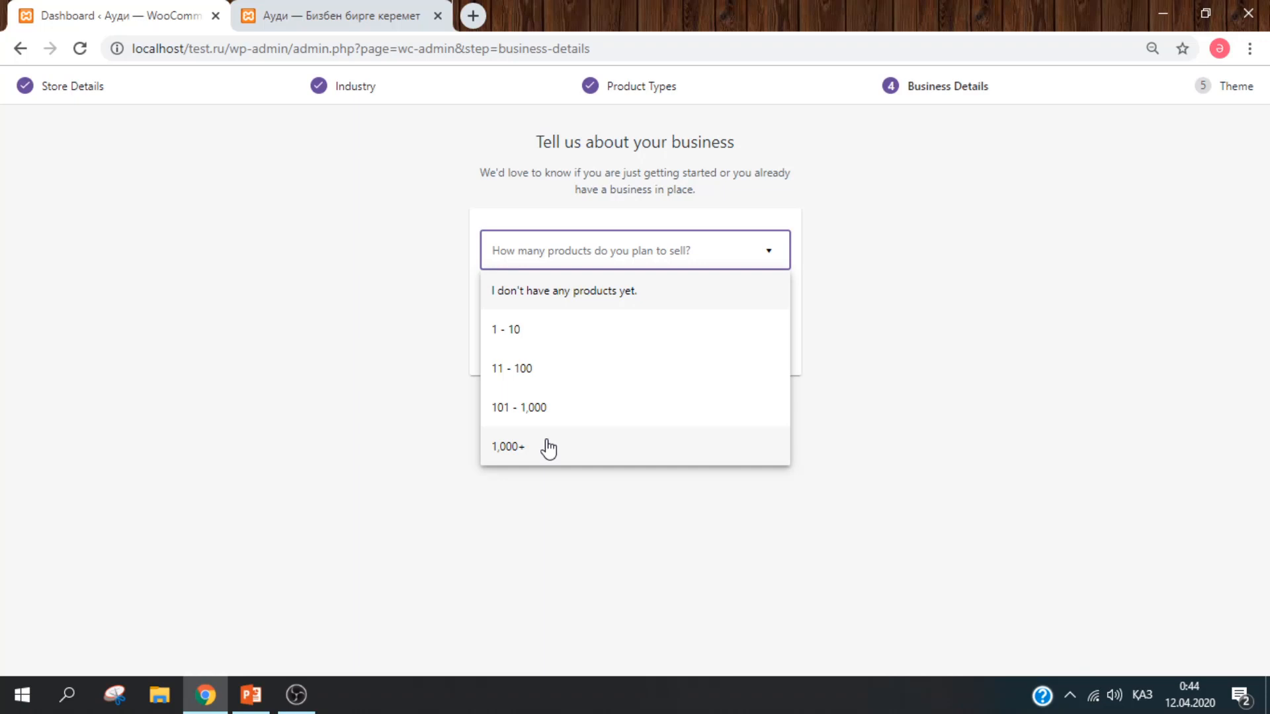
click(548, 368)
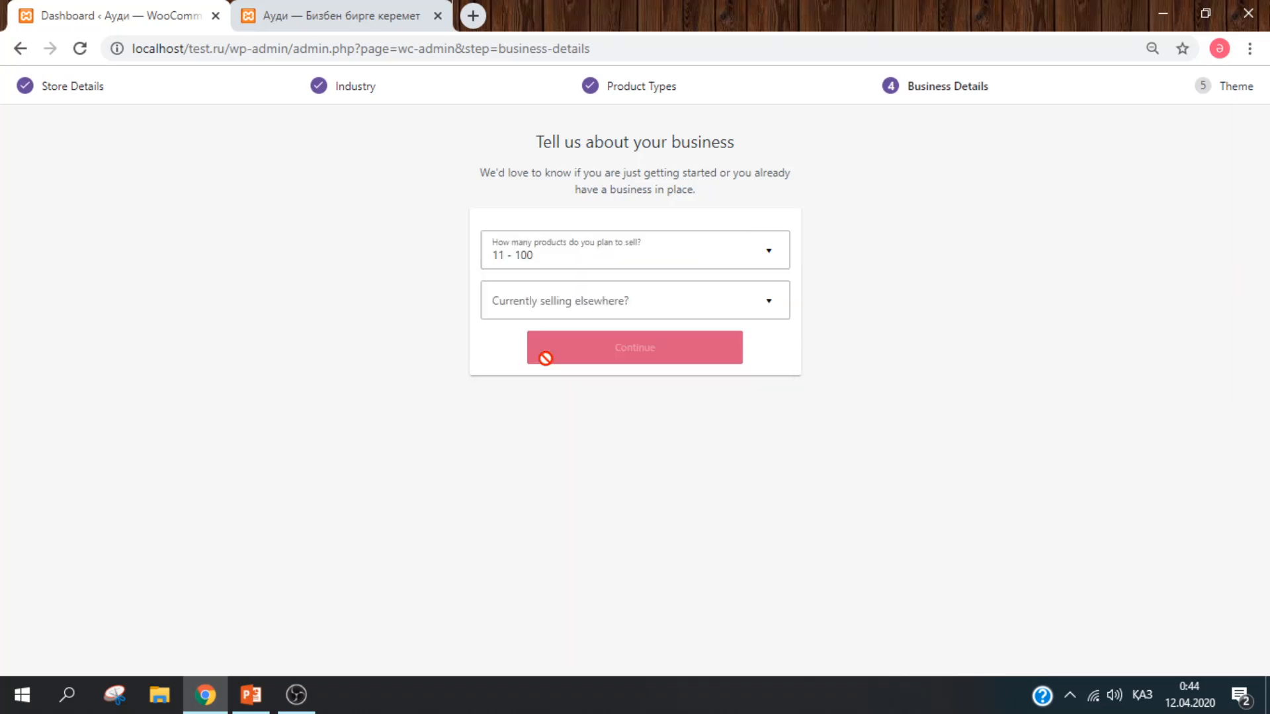
click(646, 305)
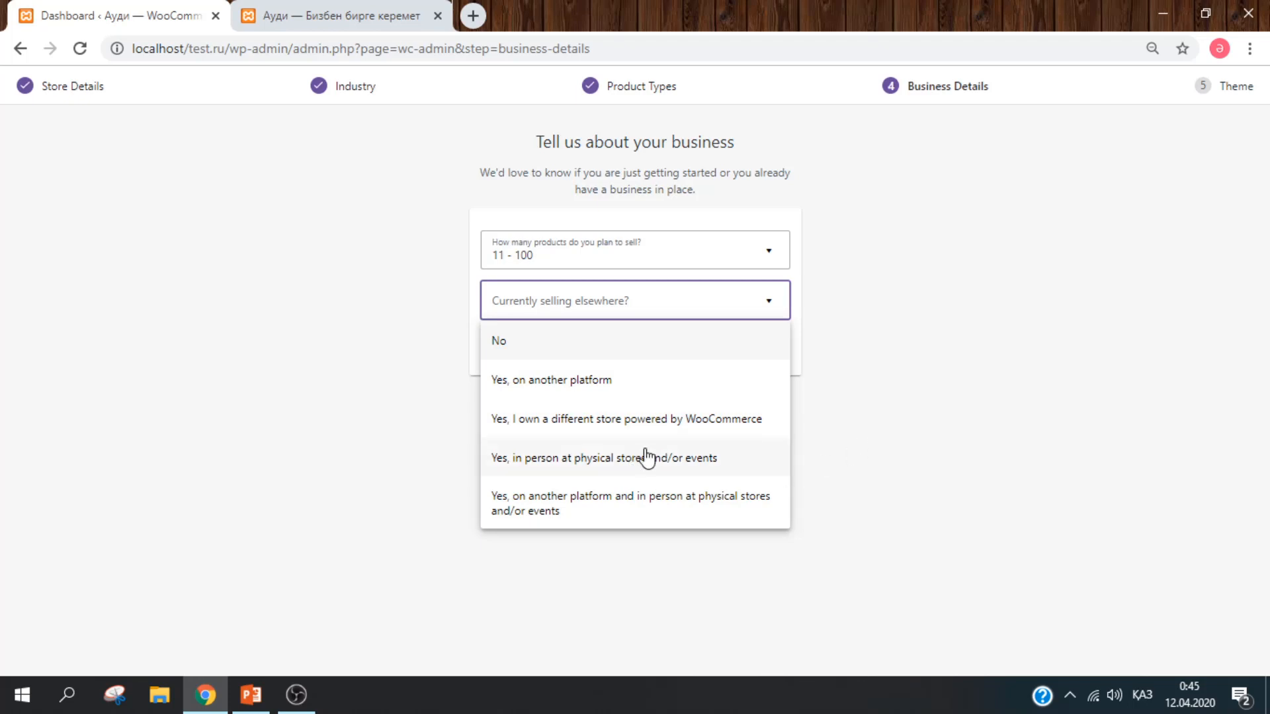
click(618, 339)
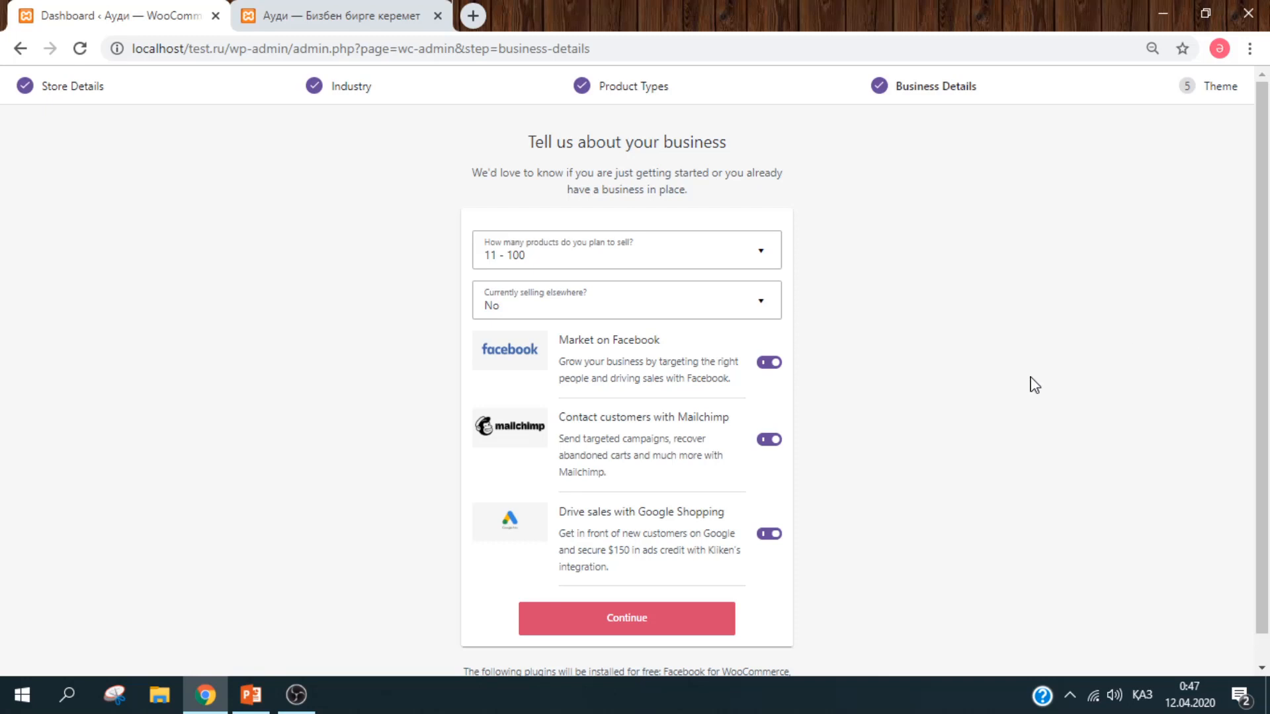
Step: Switch off the Facebook, Google Shopping and Mailchimp add-ons and submit the business details
click(770, 366)
click(769, 535)
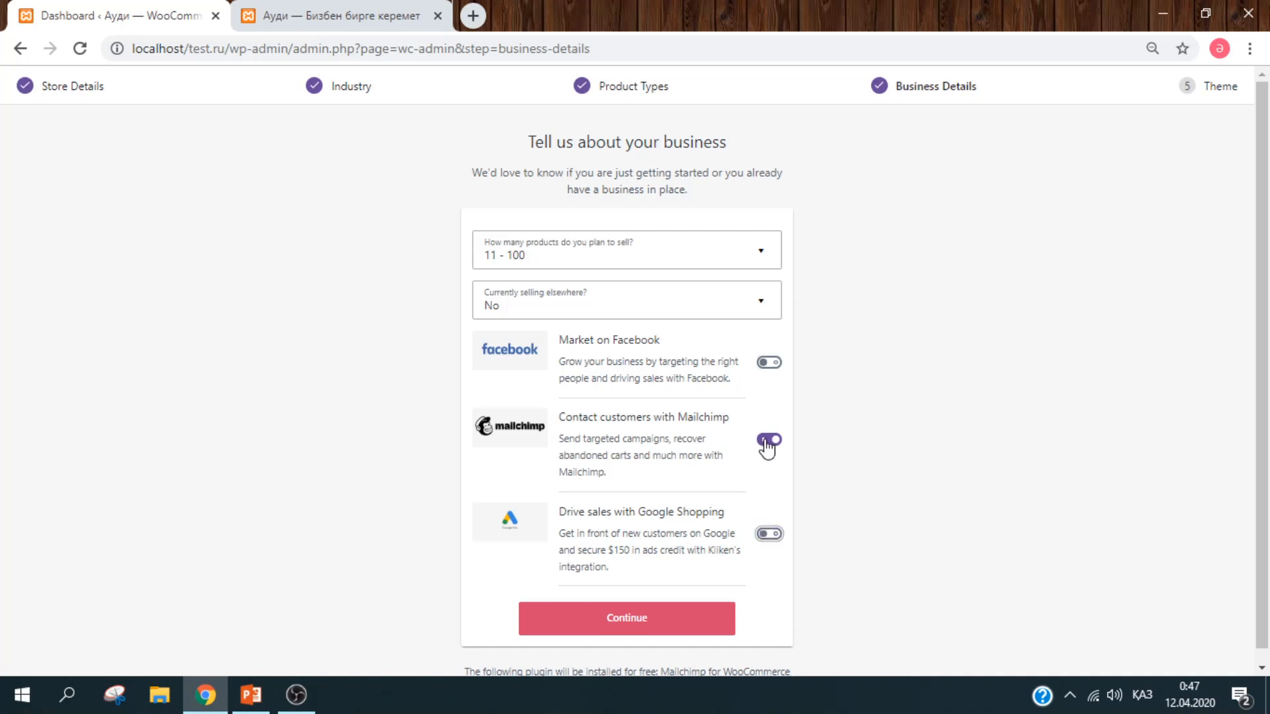
click(768, 445)
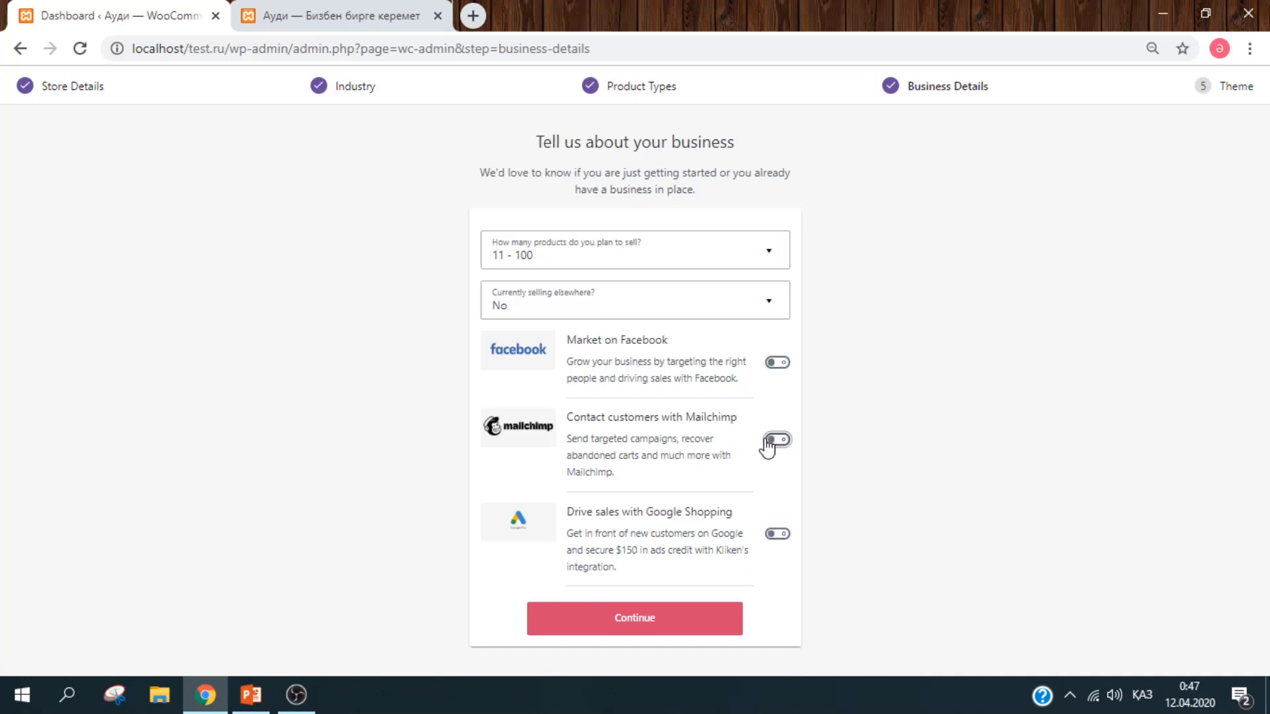
click(679, 615)
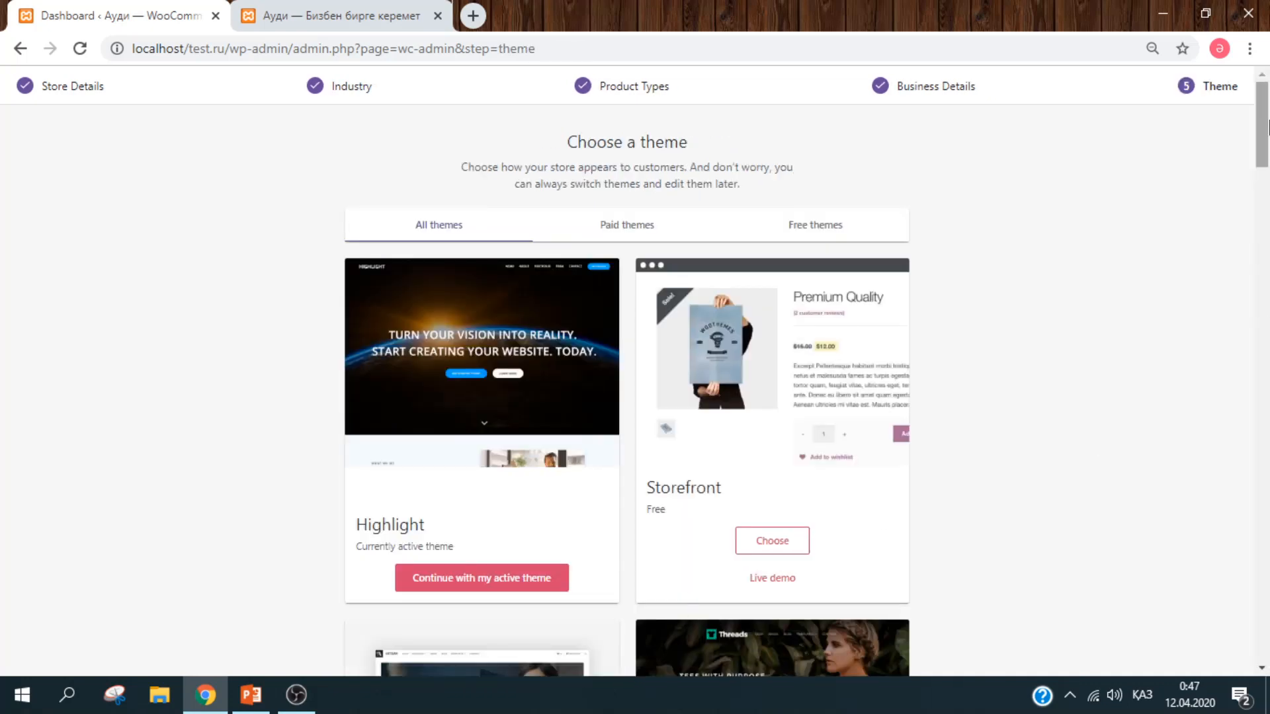
Step: On the theme step, continue with the currently active Highlight theme
scroll(1267, 132, down, 2)
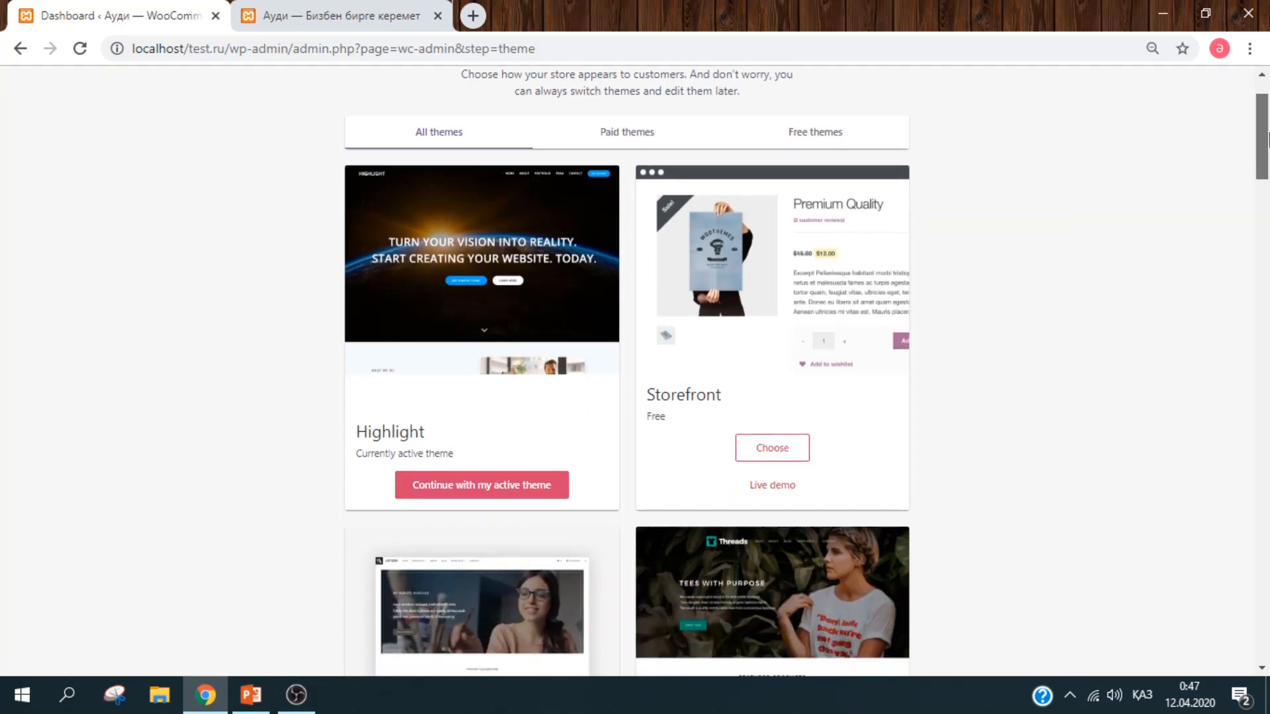
scroll(1268, 132, up, 2)
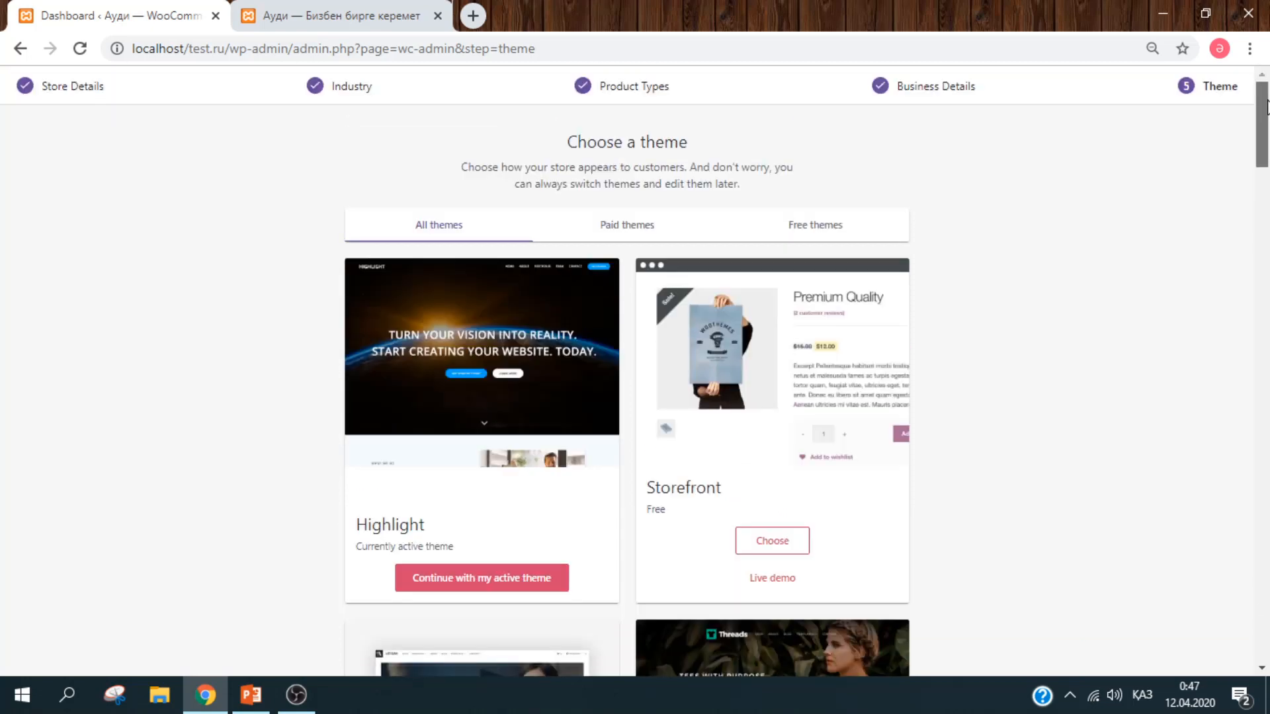
mouse_move(1268, 116)
mouse_down()
mouse_move(1268, 513)
mouse_move(1243, 278)
mouse_move(1256, 132)
mouse_up()
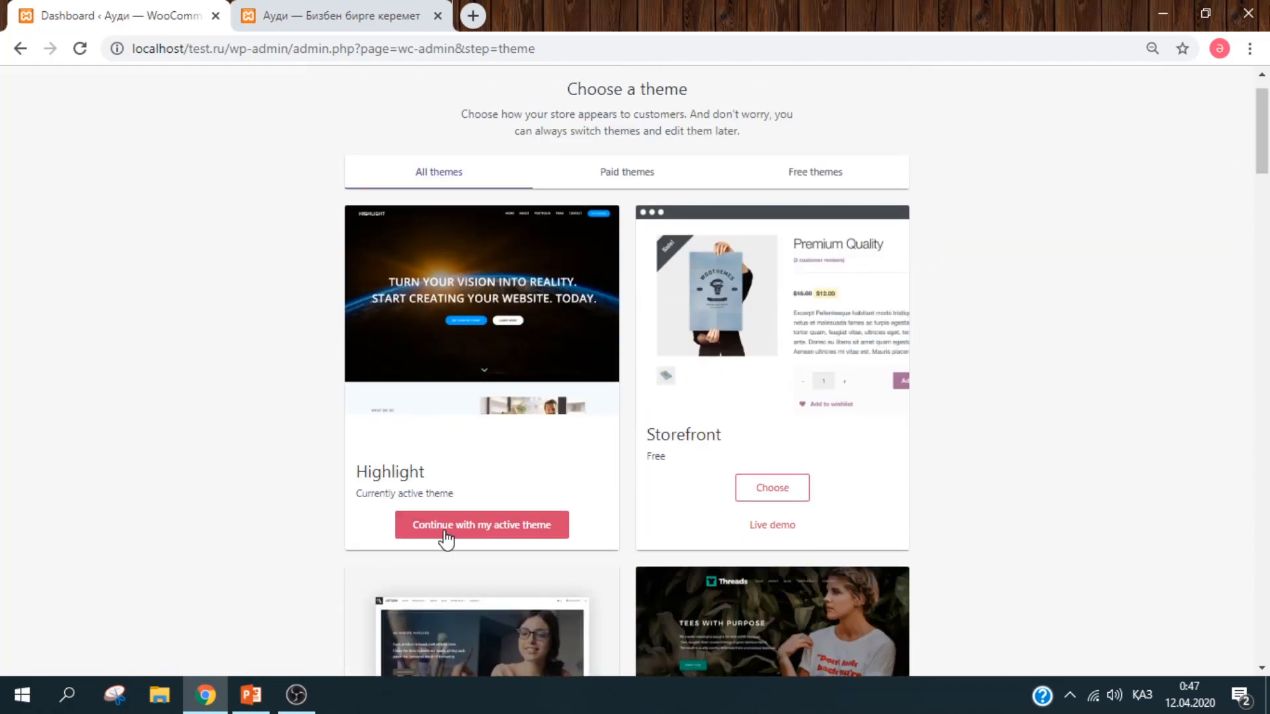
click(475, 525)
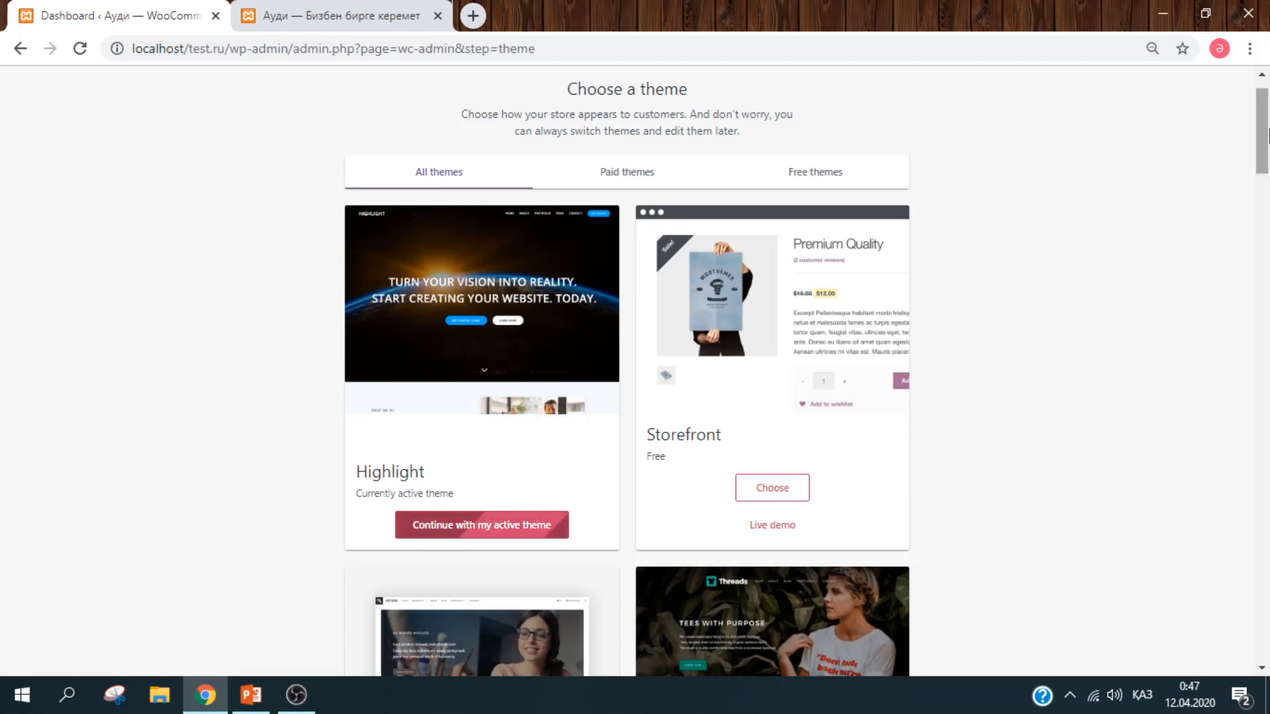
scroll(1268, 136, up, 1)
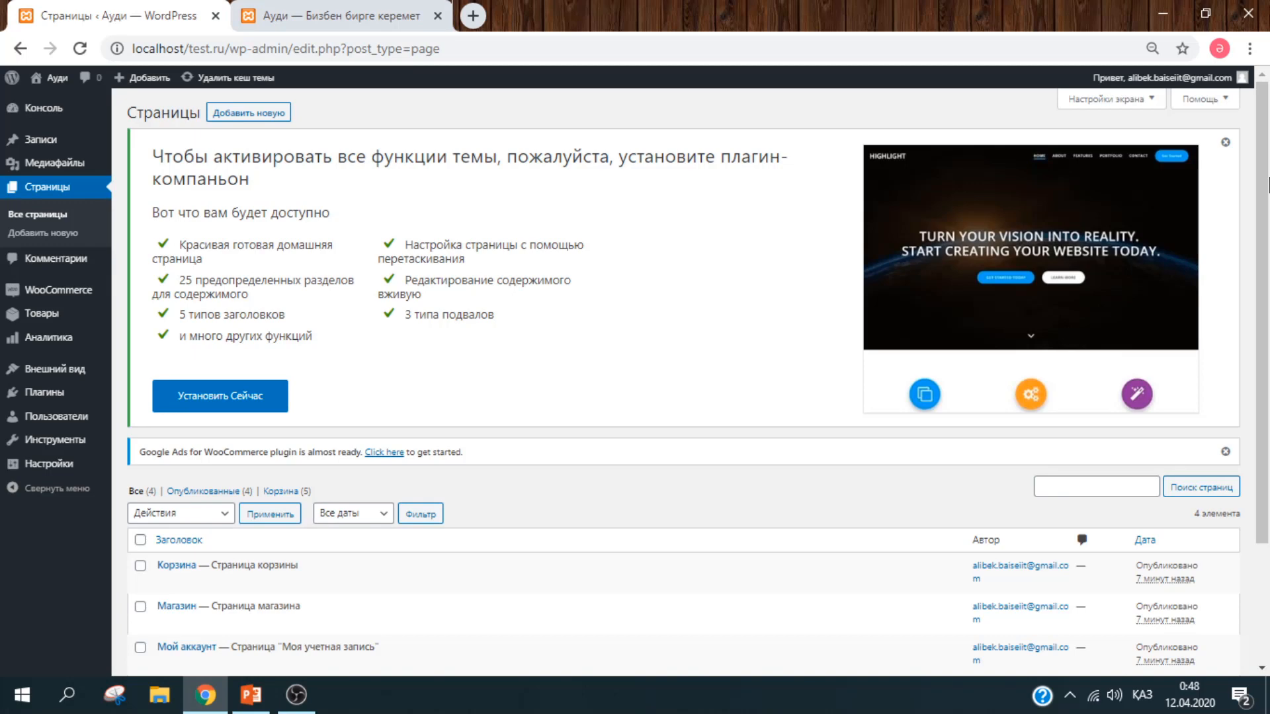
Step: Open Внешний вид > Темы and review the five installed themes, Highlight active
scroll(726, 406, down, 3)
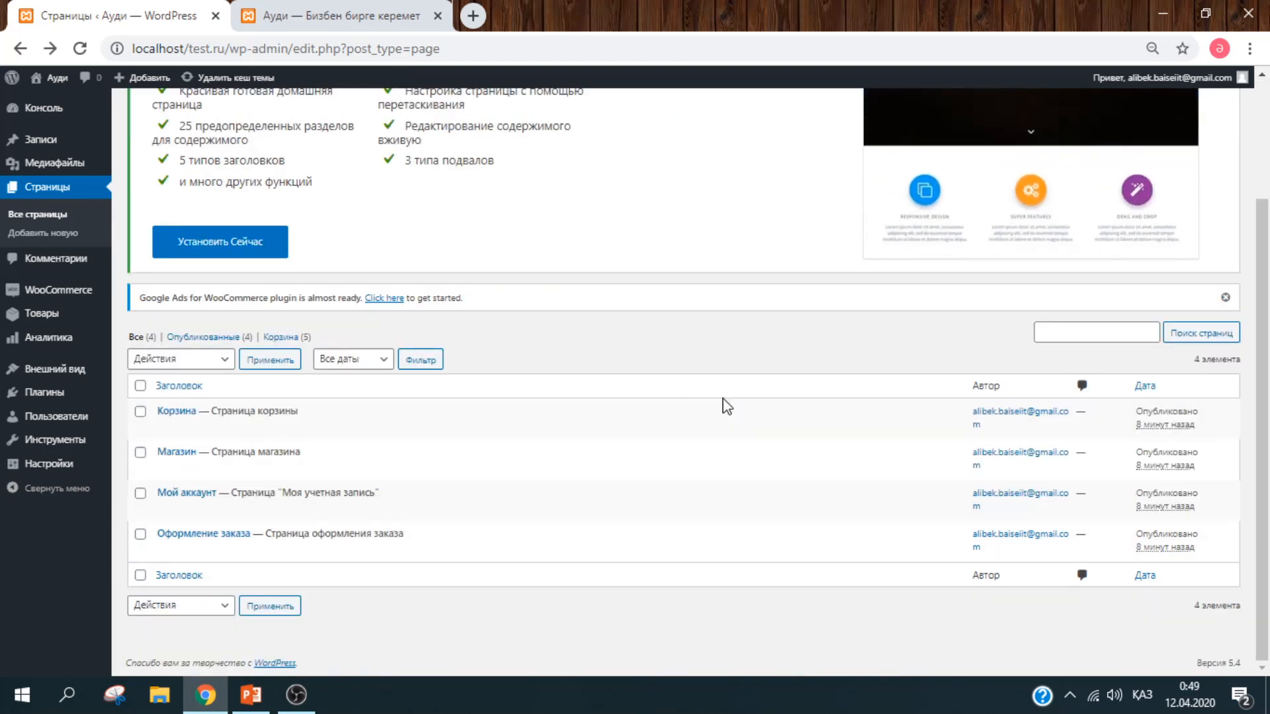
mouse_move(81, 375)
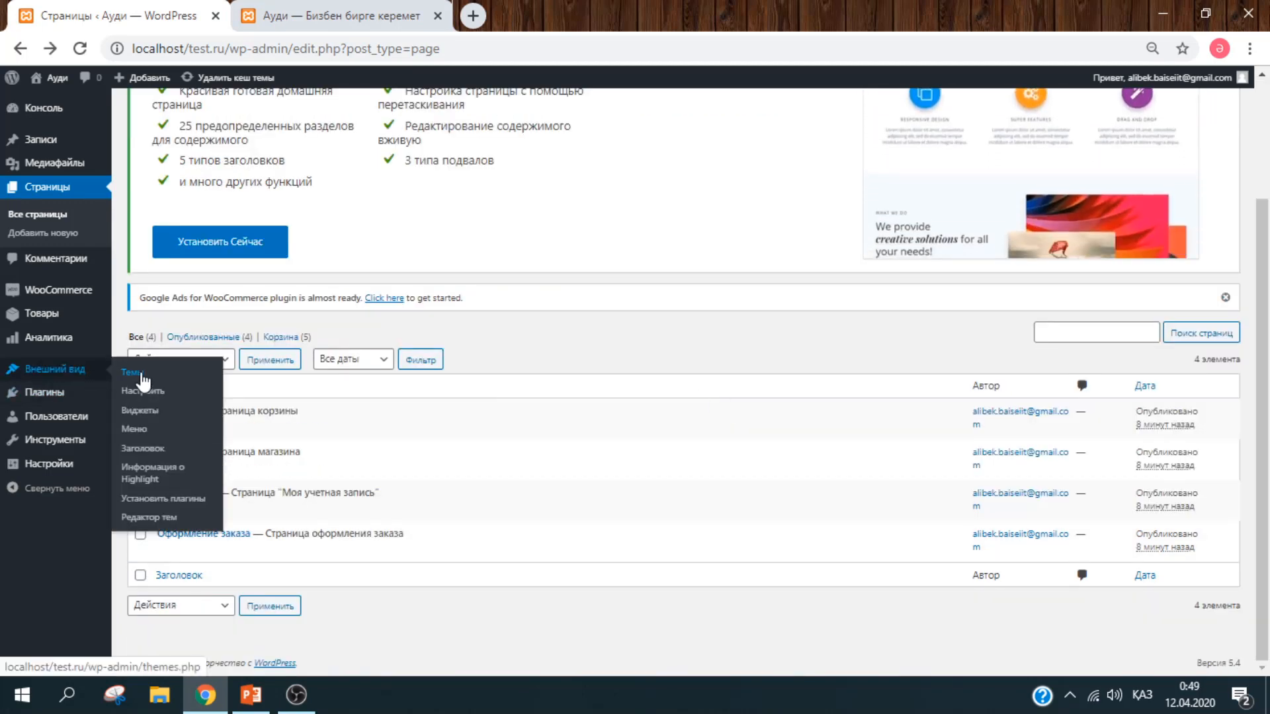
click(136, 377)
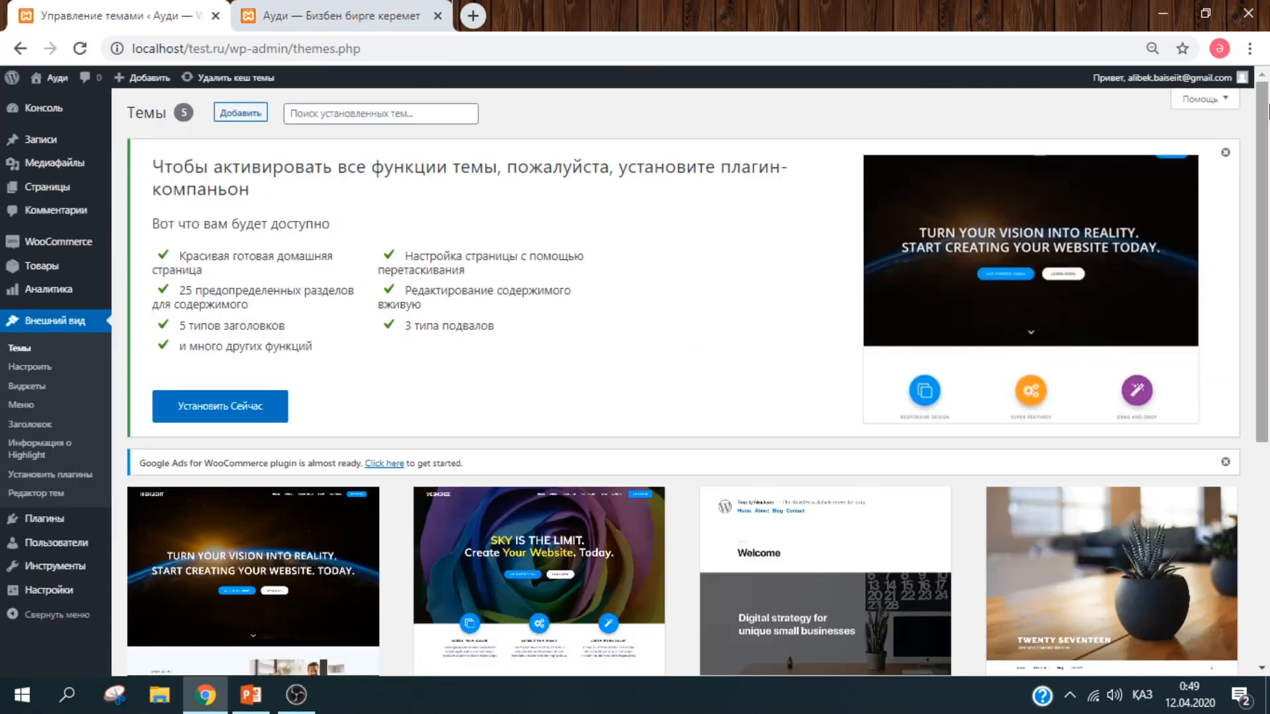
scroll(671, 352, down, 4)
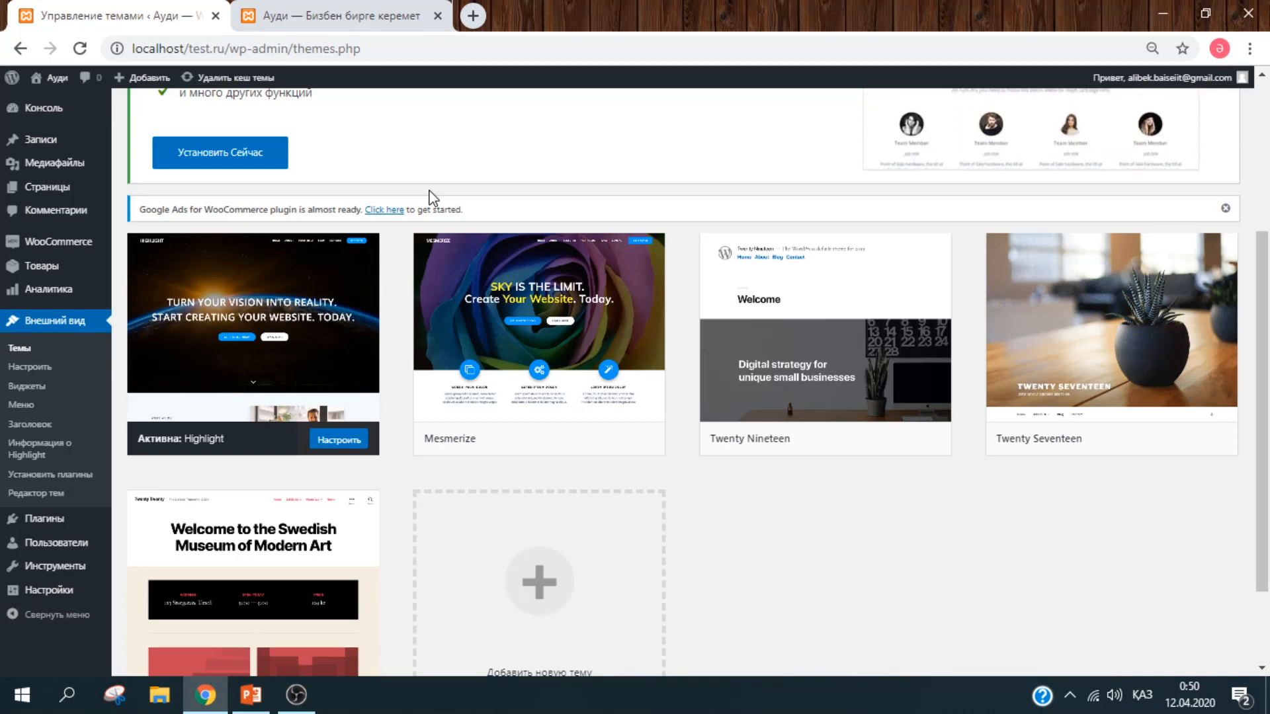
scroll(1267, 211, up, 3)
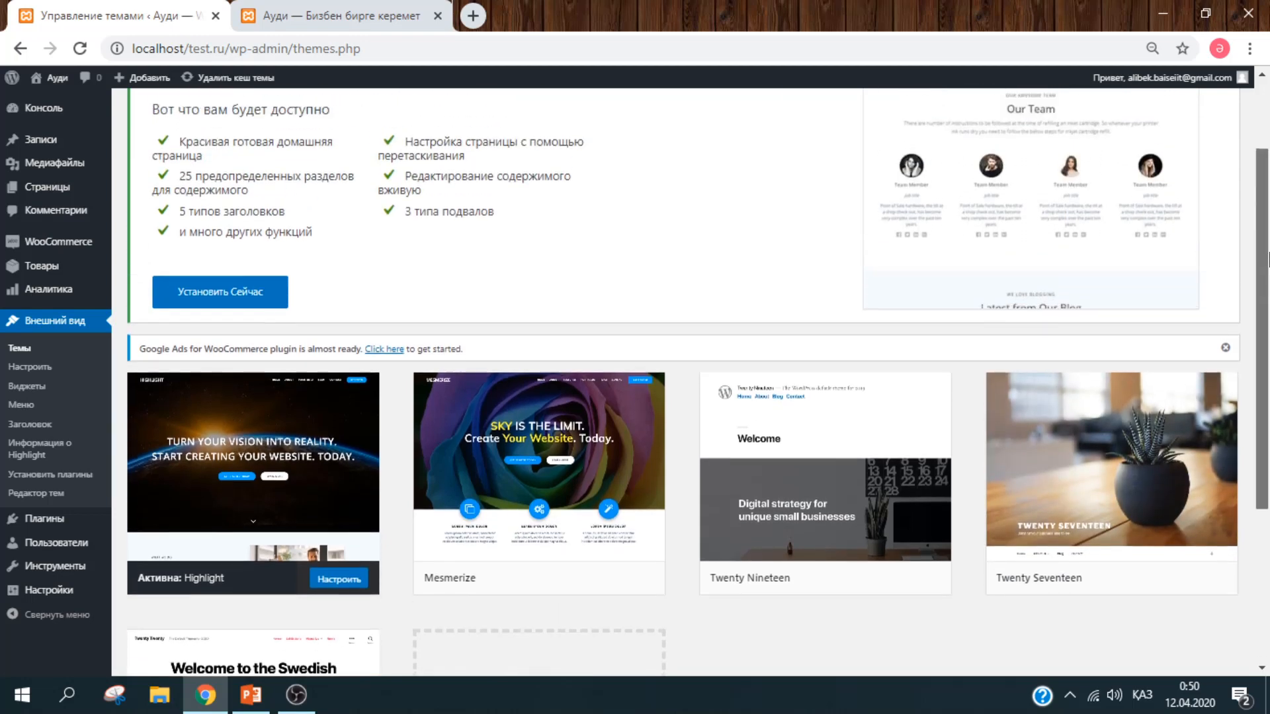
scroll(1266, 210, up, 1)
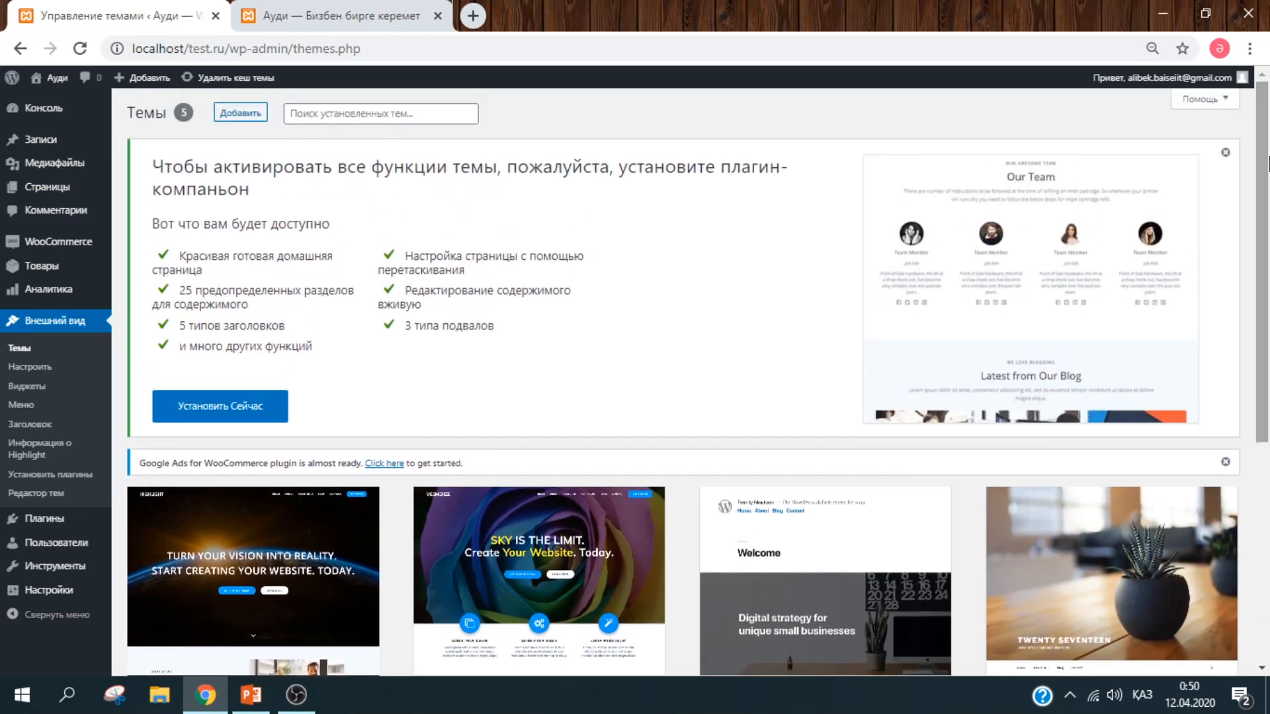
Step: Search the new-theme directory for 'shop' and browse the results
click(242, 121)
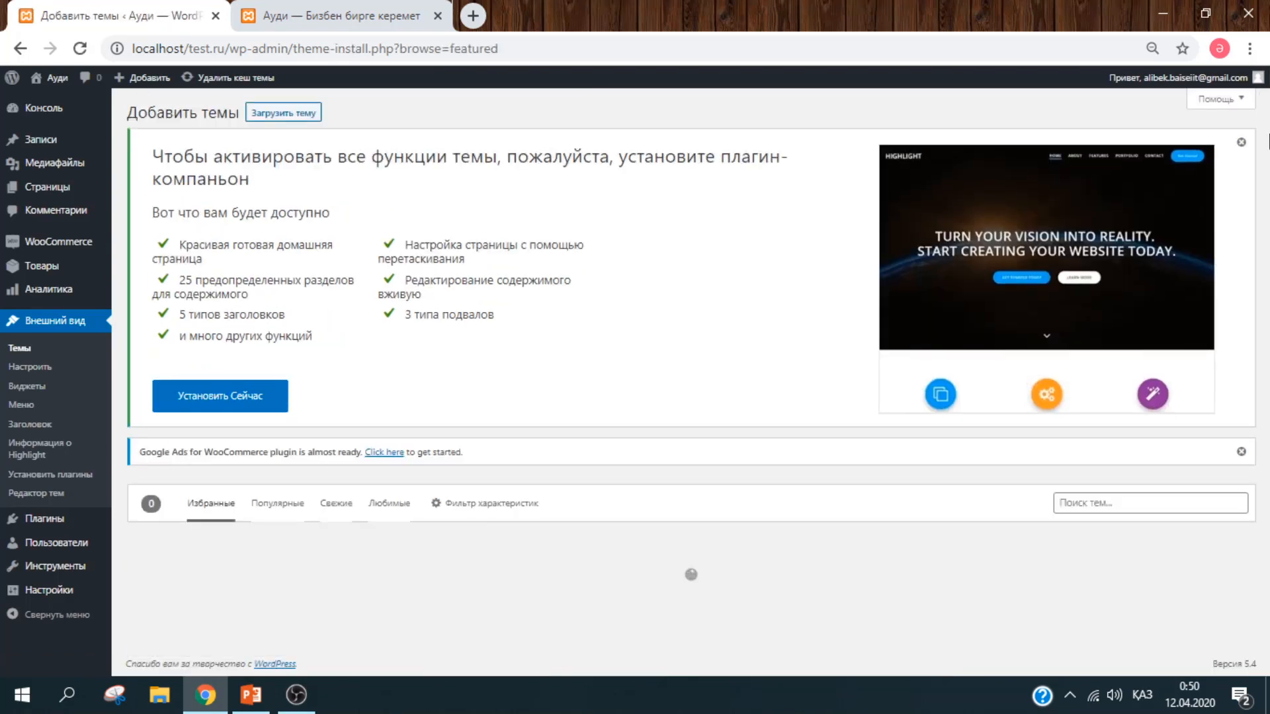
click(1132, 501)
text(ырщз)
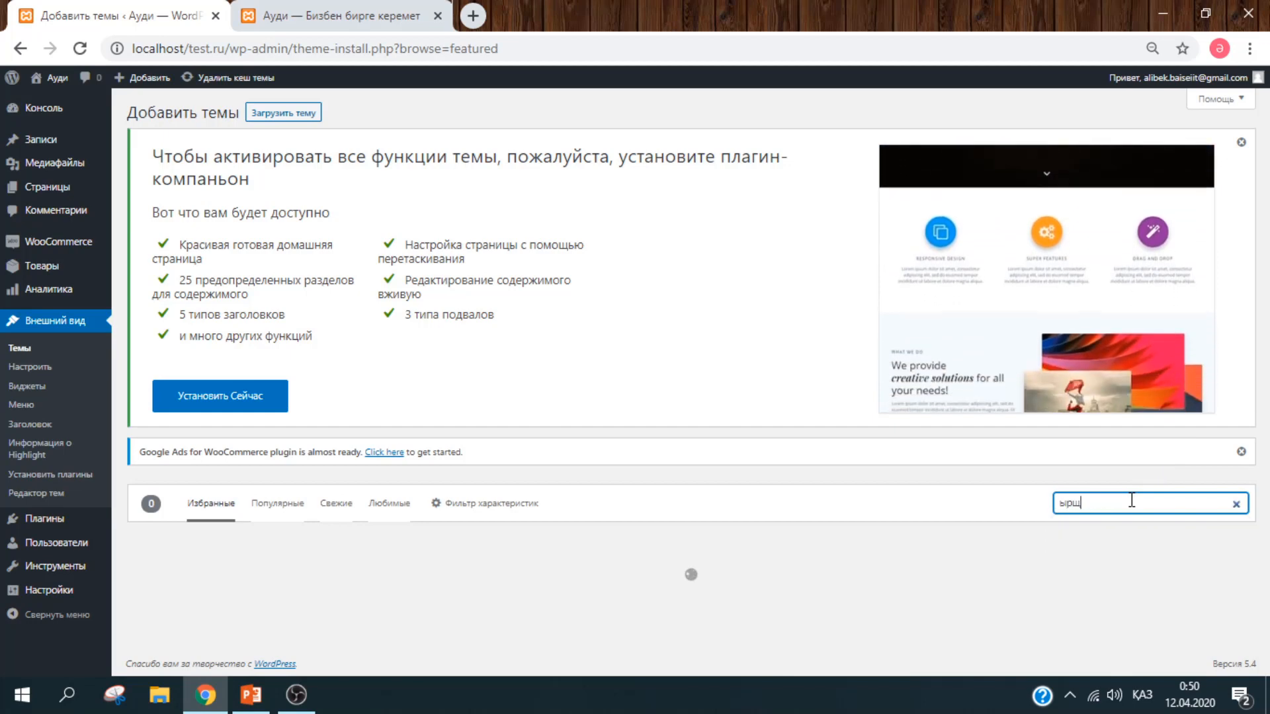
key(BackSpace)
key(BackSpace)
key(BackSpace)
key(BackSpace)
key(alt+shift)
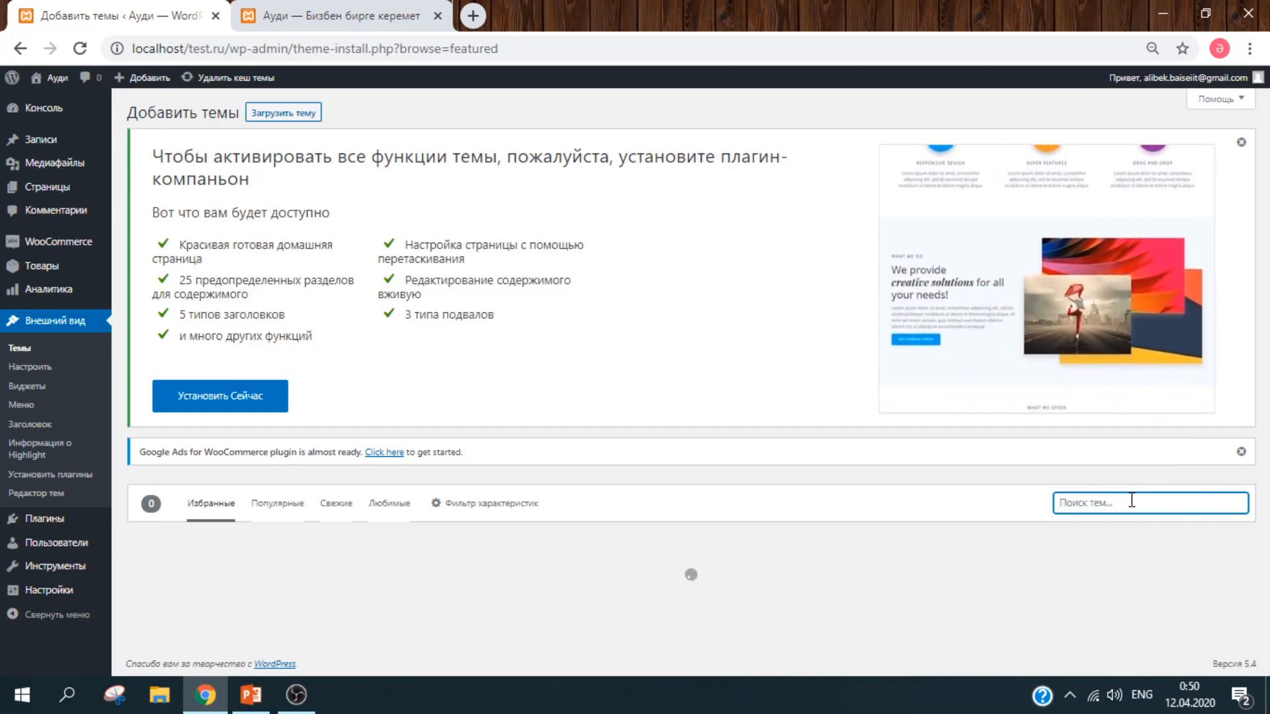
text(shop)
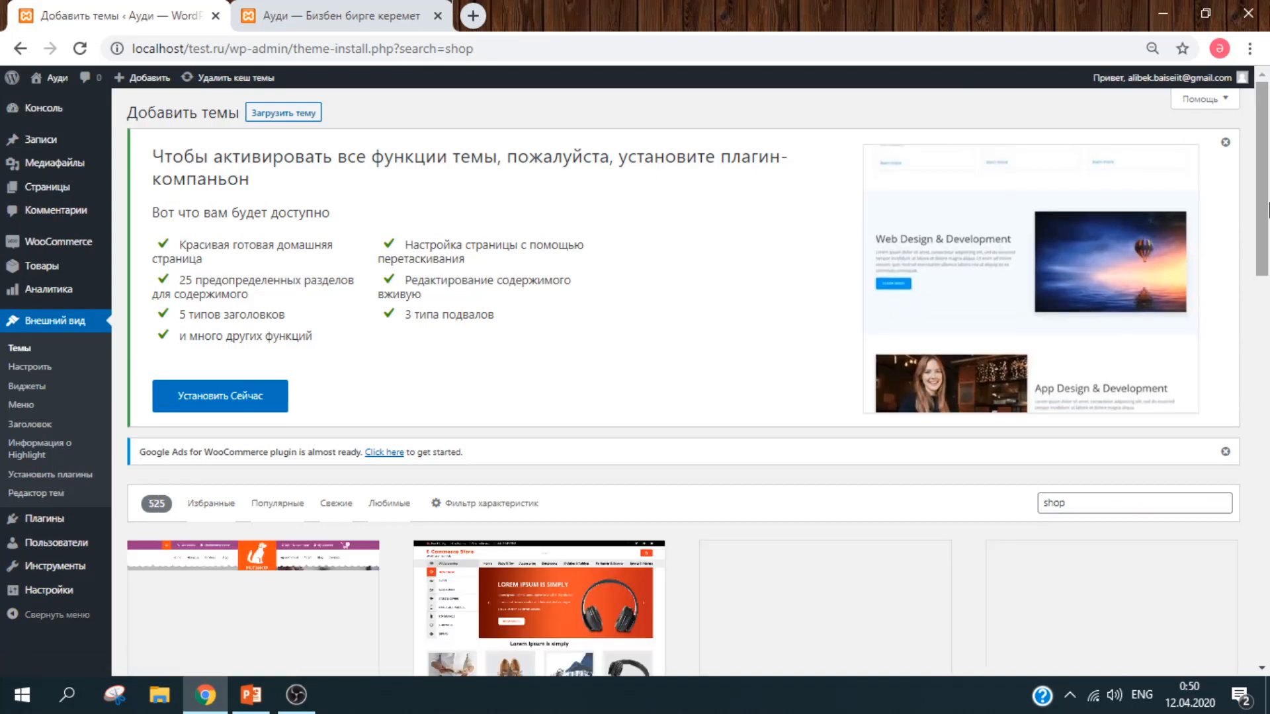
drag(1269, 178, 1269, 287)
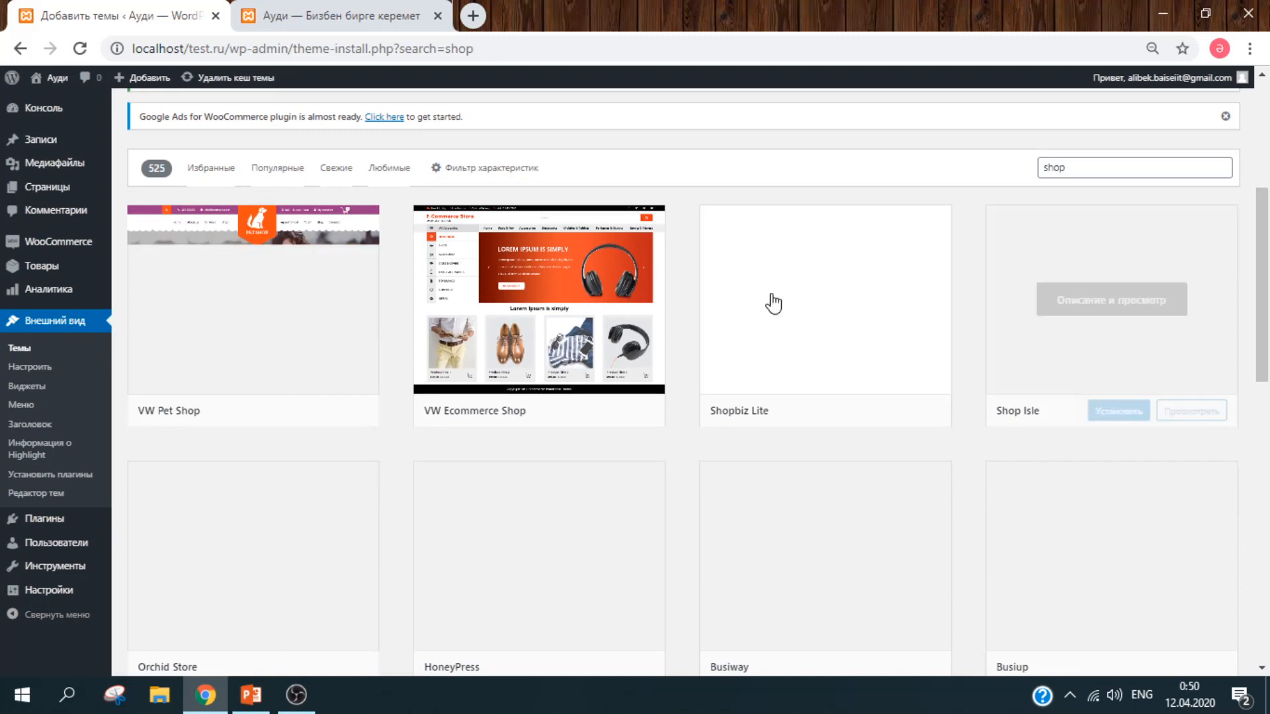
drag(1269, 286, 1269, 316)
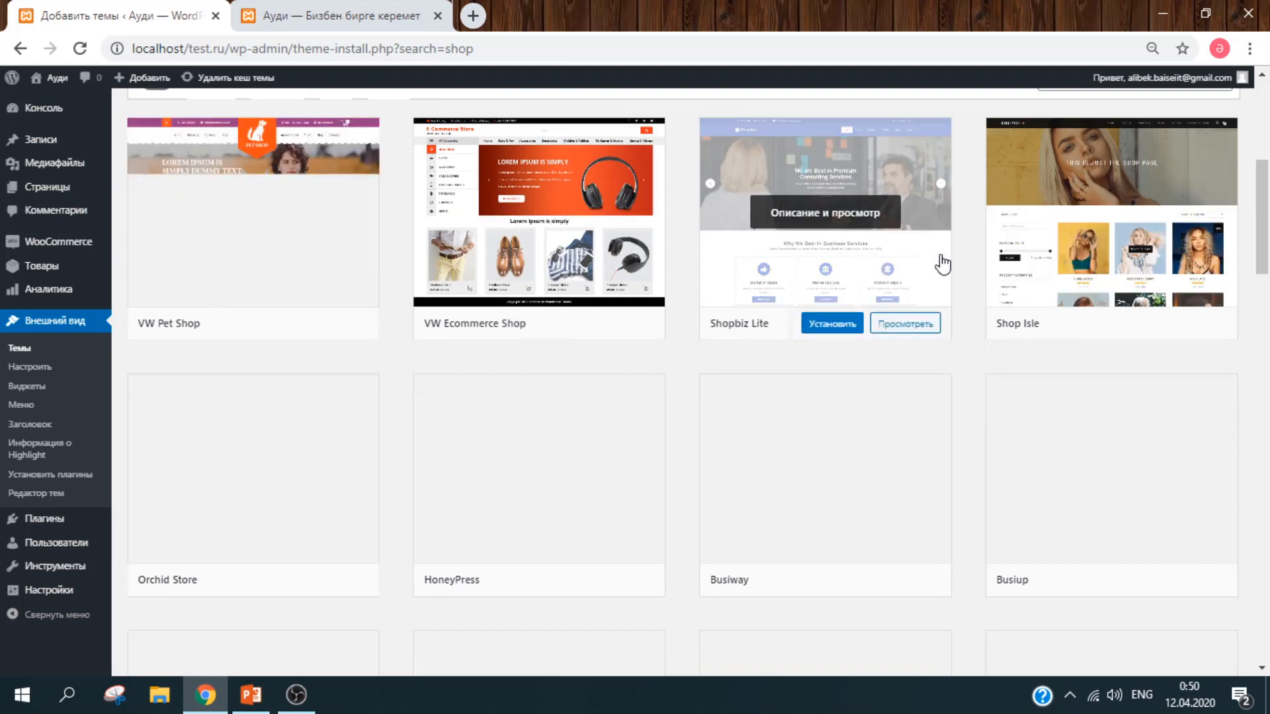
drag(1268, 224, 1268, 277)
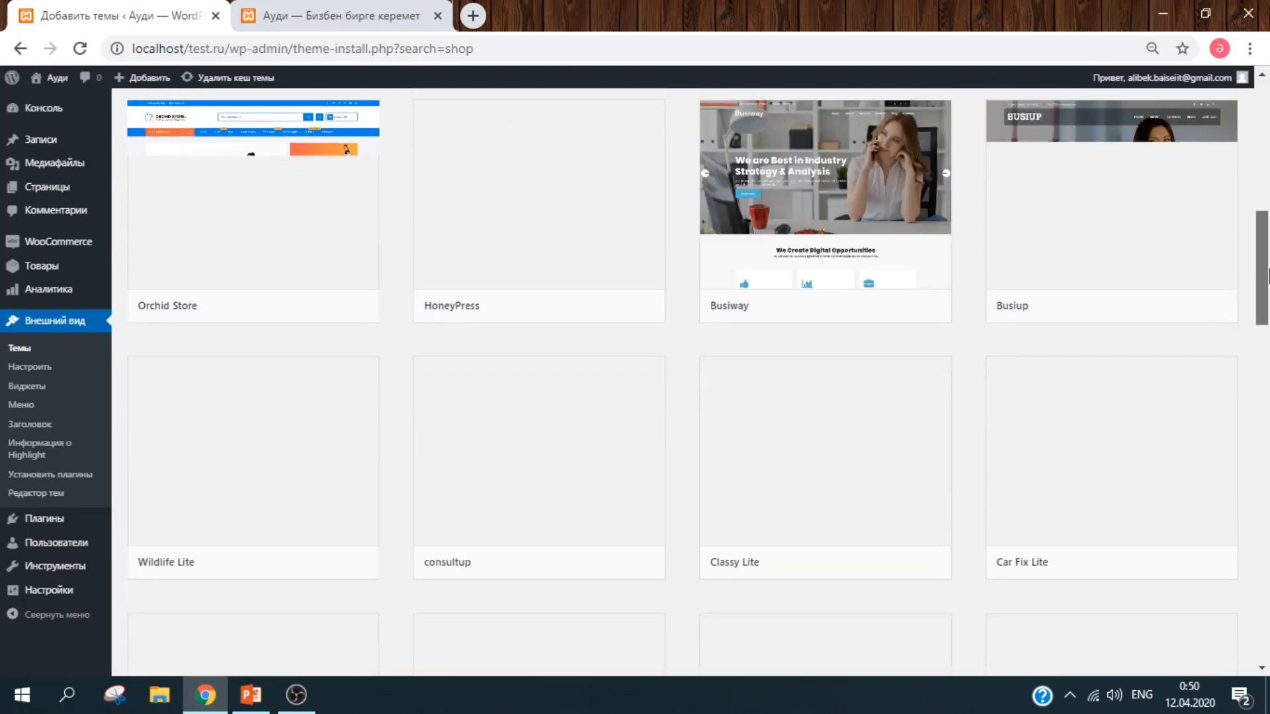
scroll(1267, 276, up, 1)
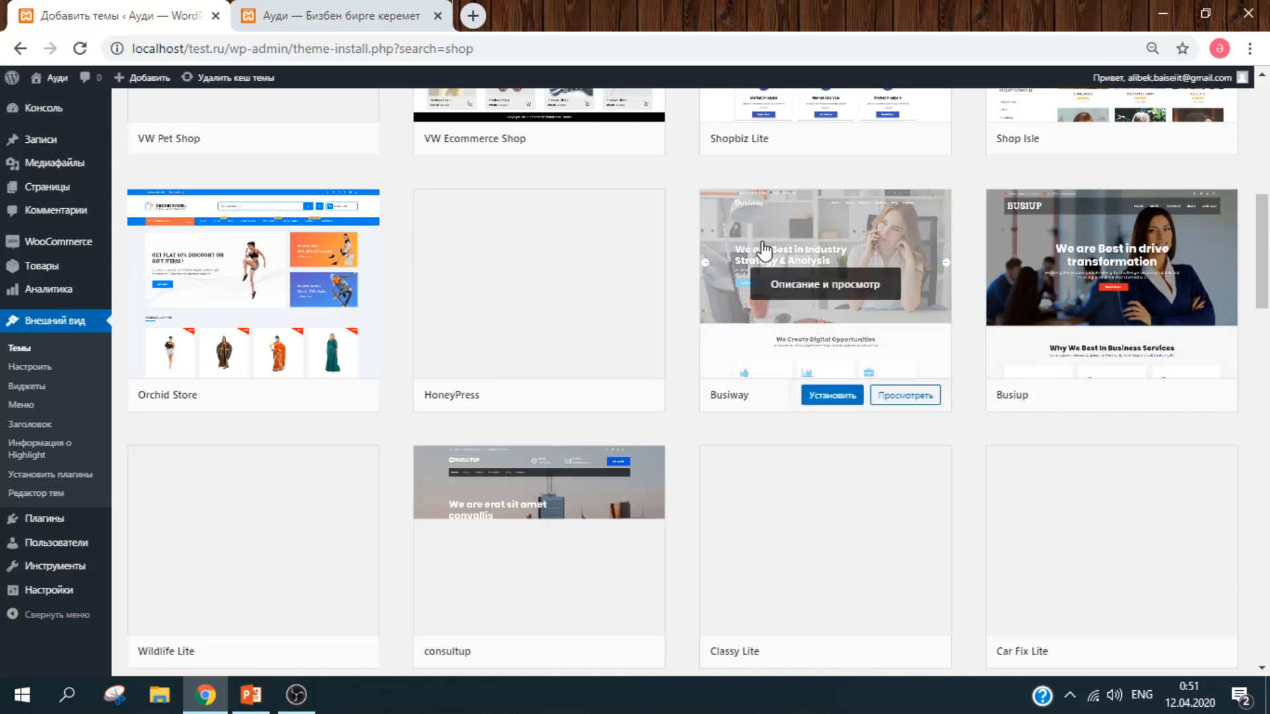
Step: Install and activate the Orchid Store theme
mouse_move(297, 299)
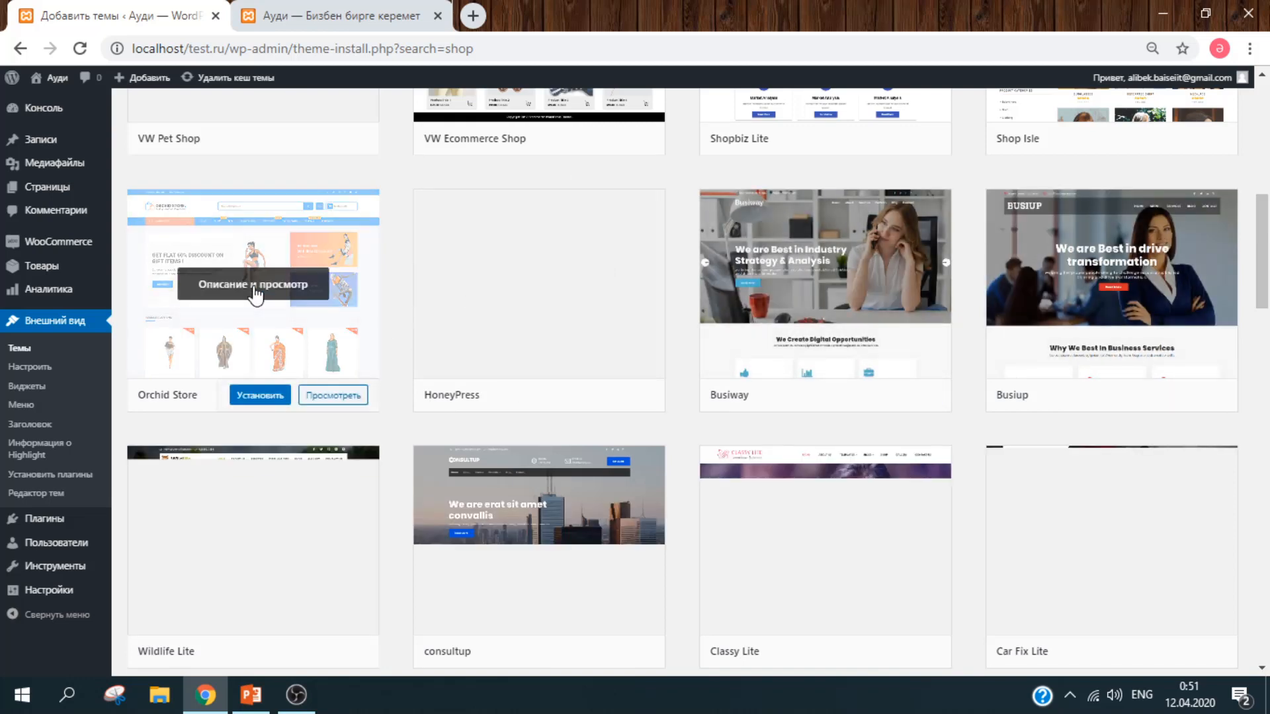
click(261, 397)
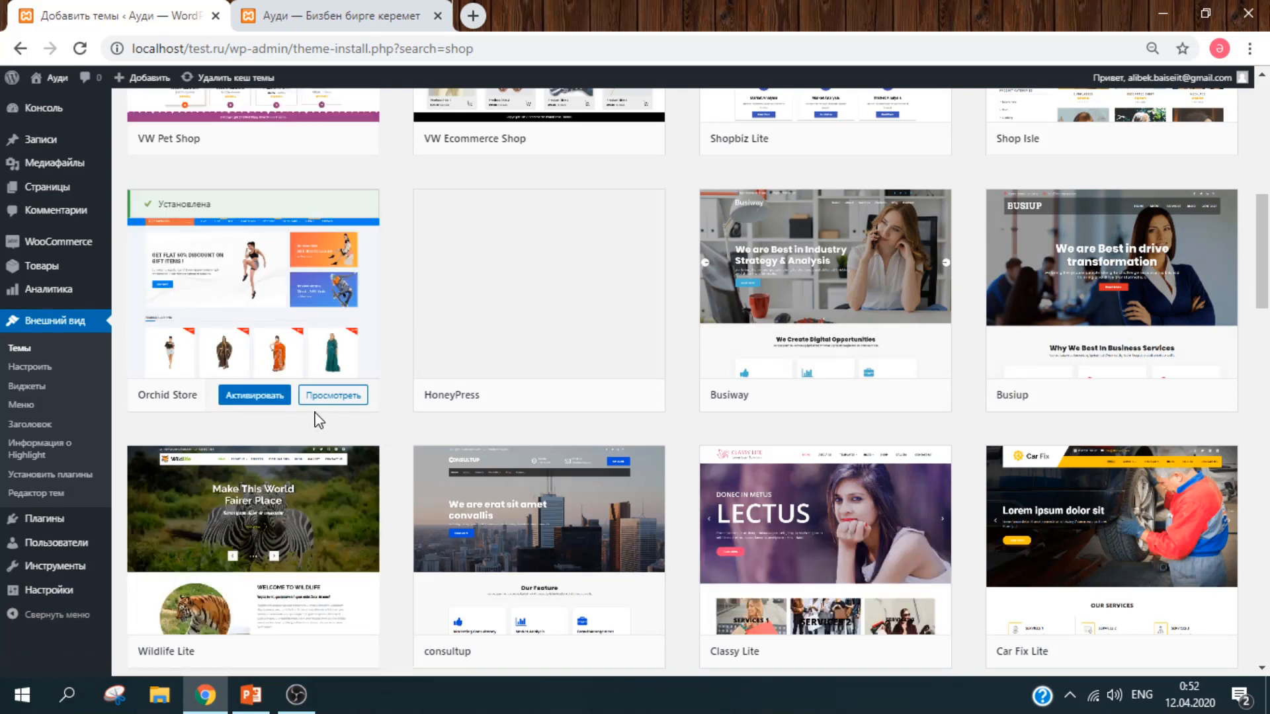
click(273, 396)
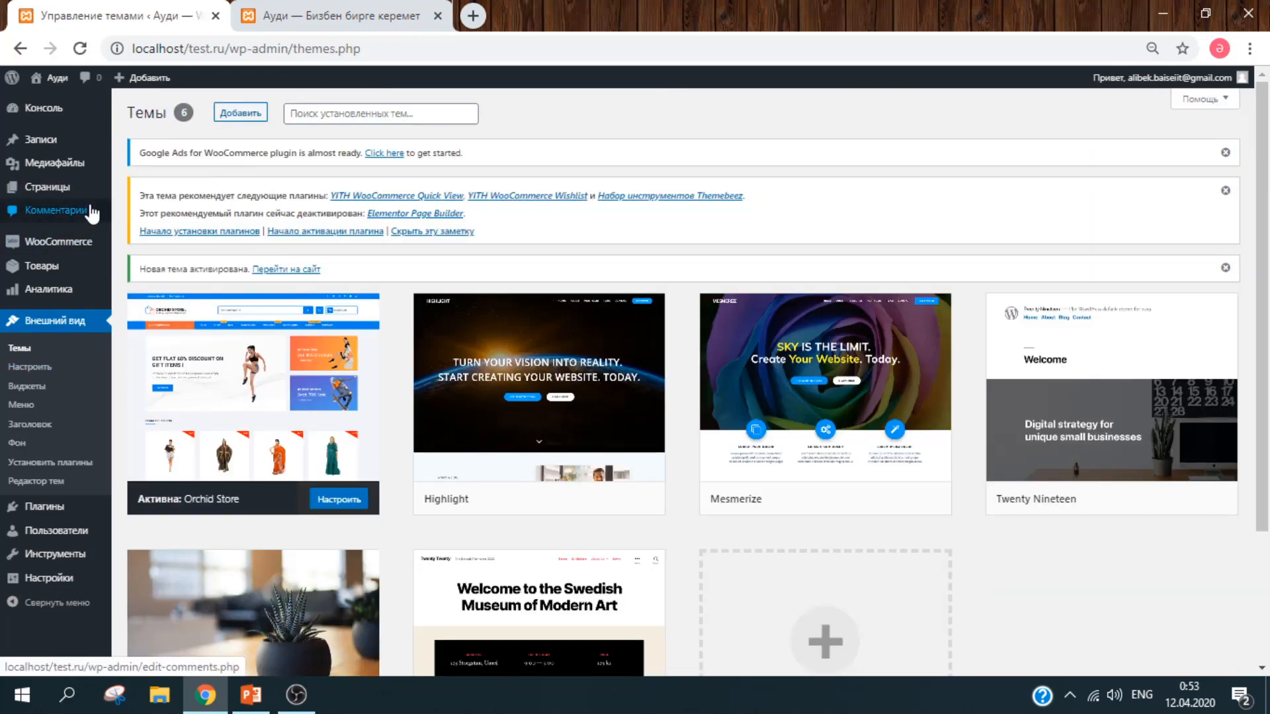
Step: In the customizer, delete the two broken Home and About items from the main menu
click(31, 366)
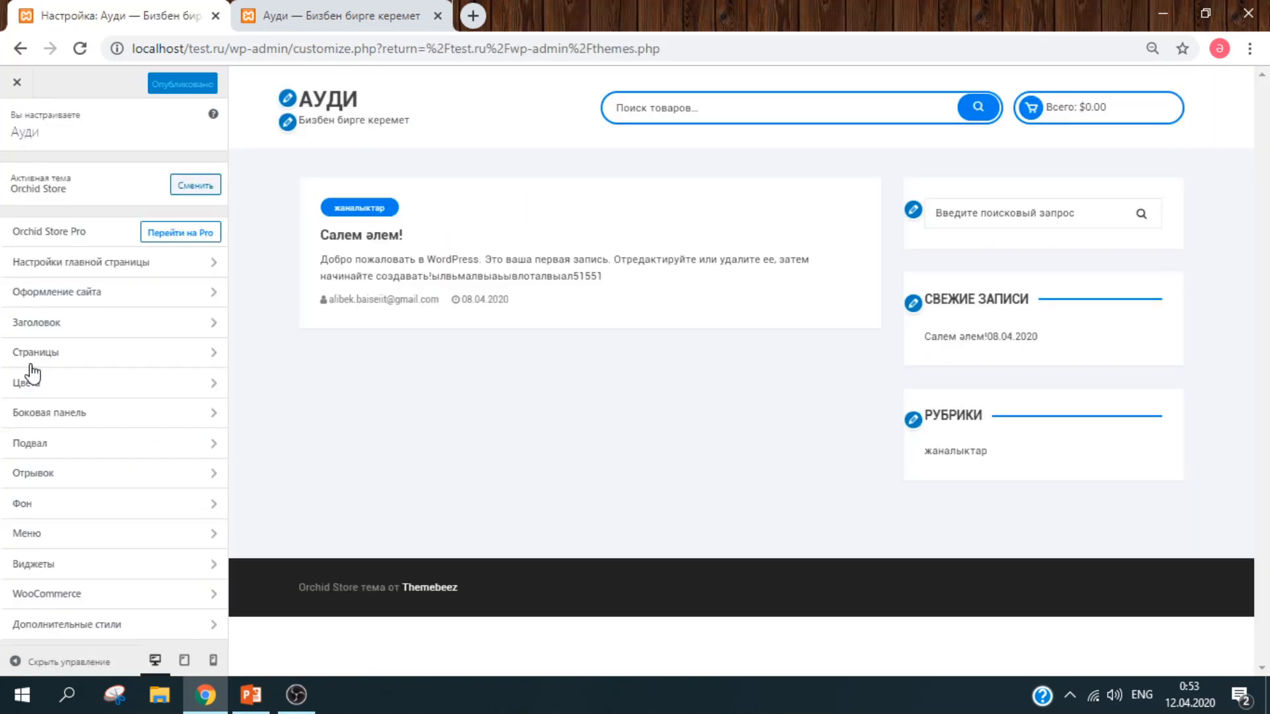
click(93, 544)
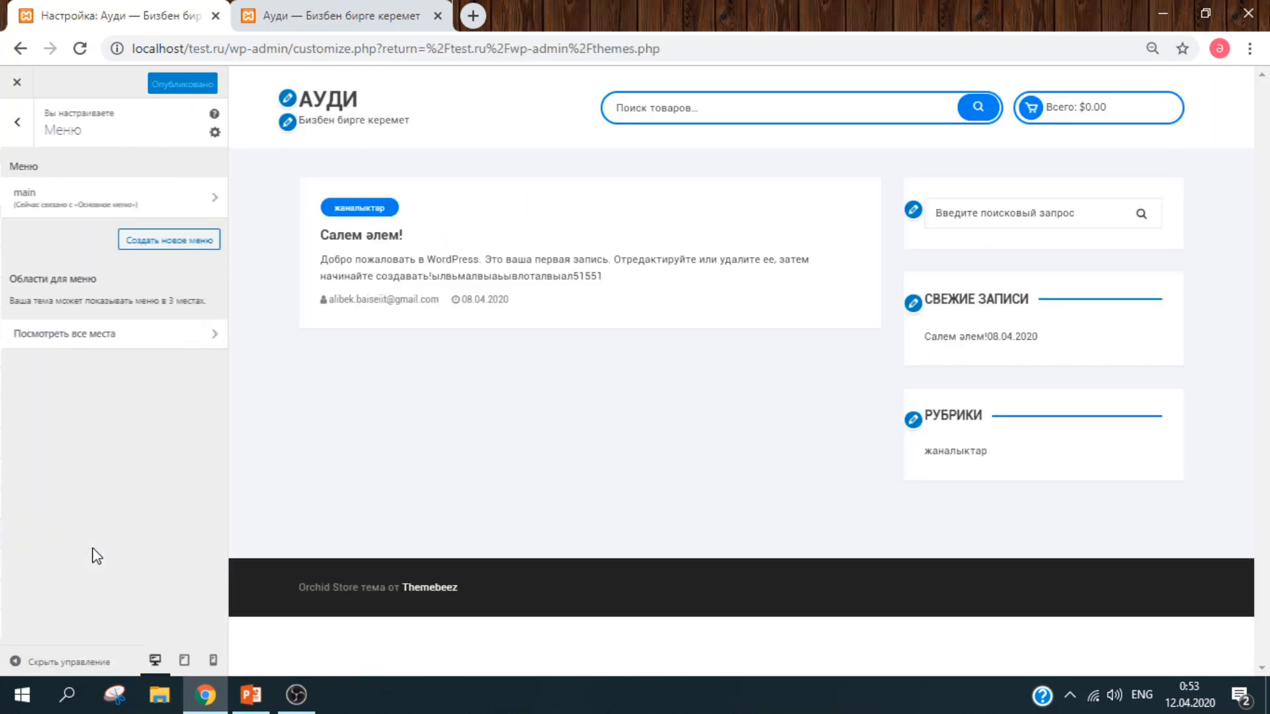
click(136, 198)
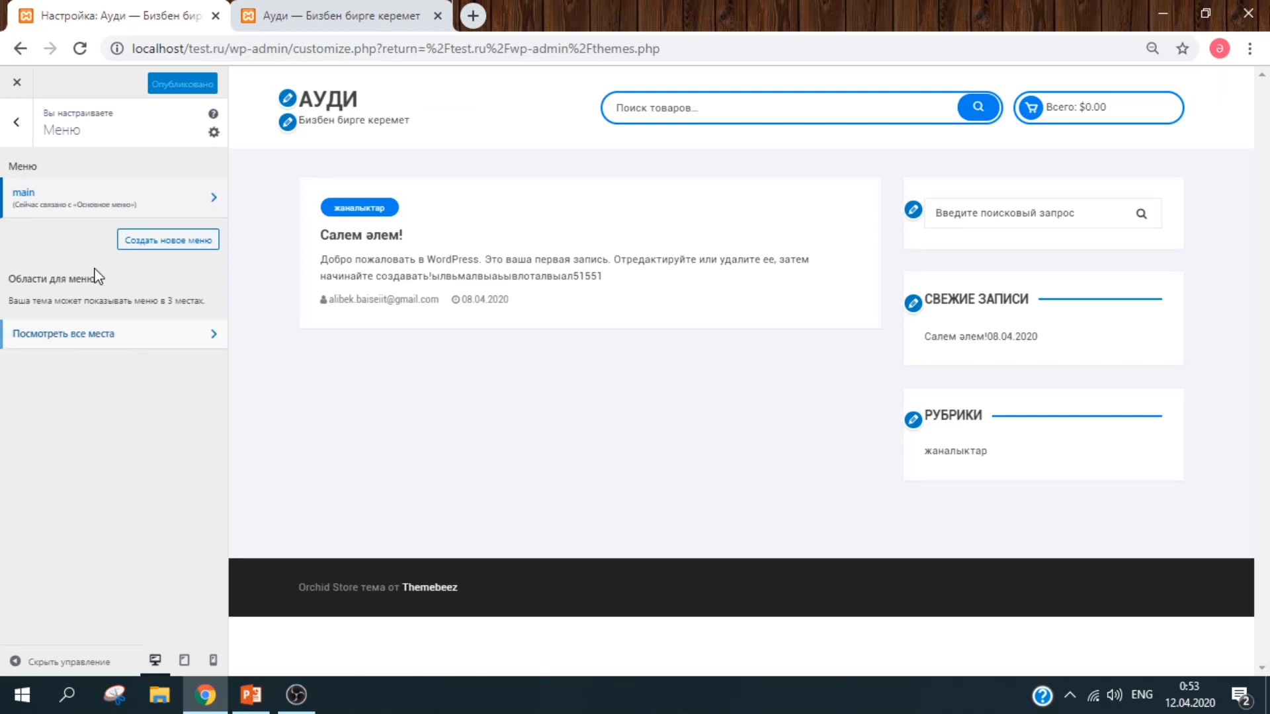
click(86, 202)
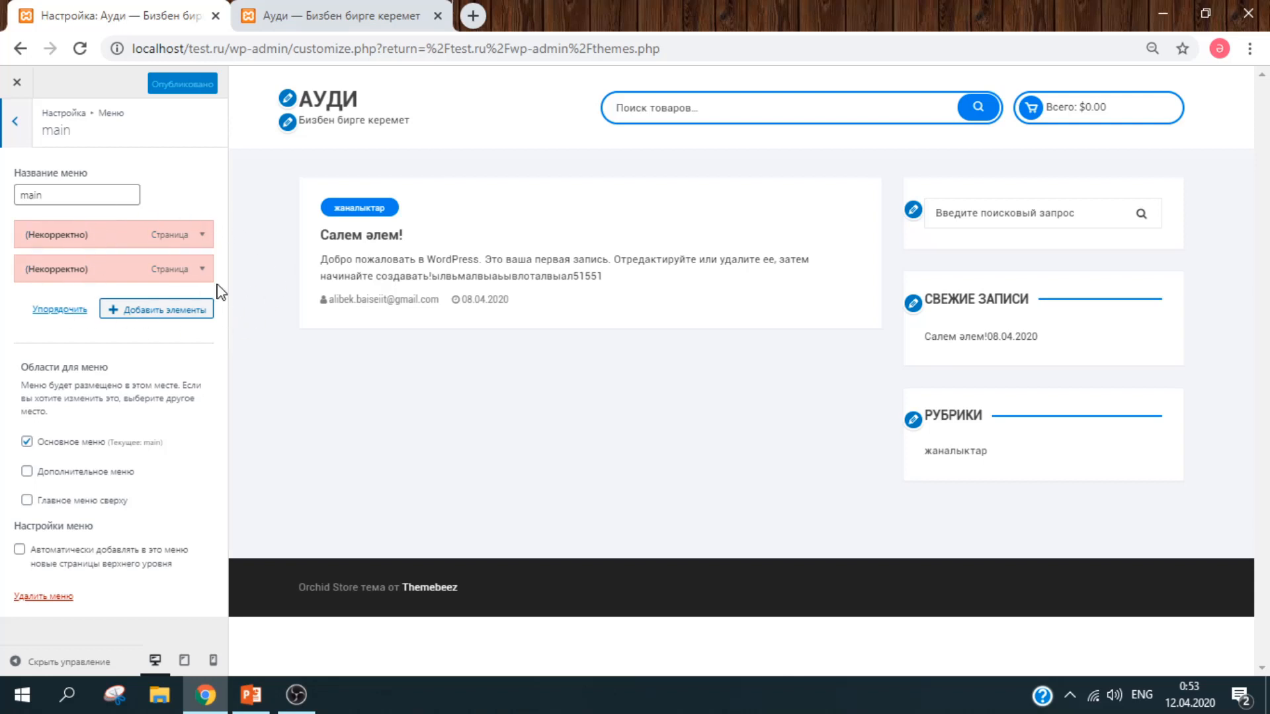
click(202, 236)
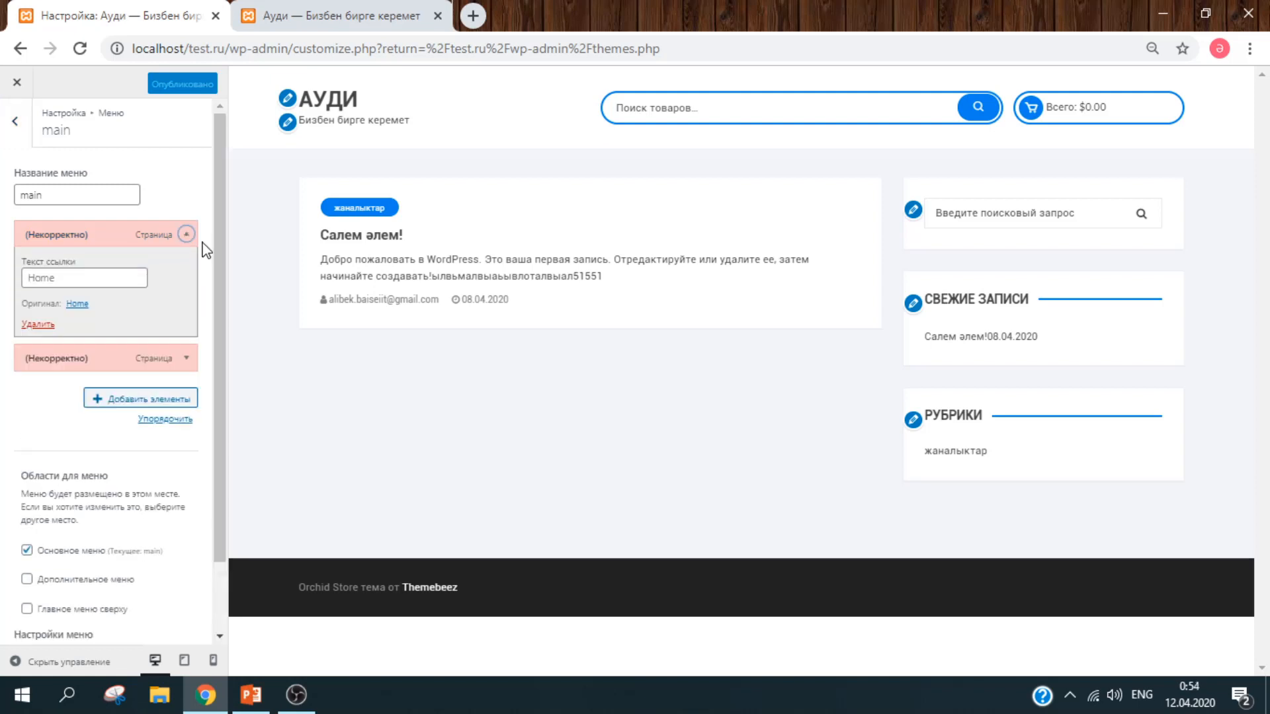
click(38, 324)
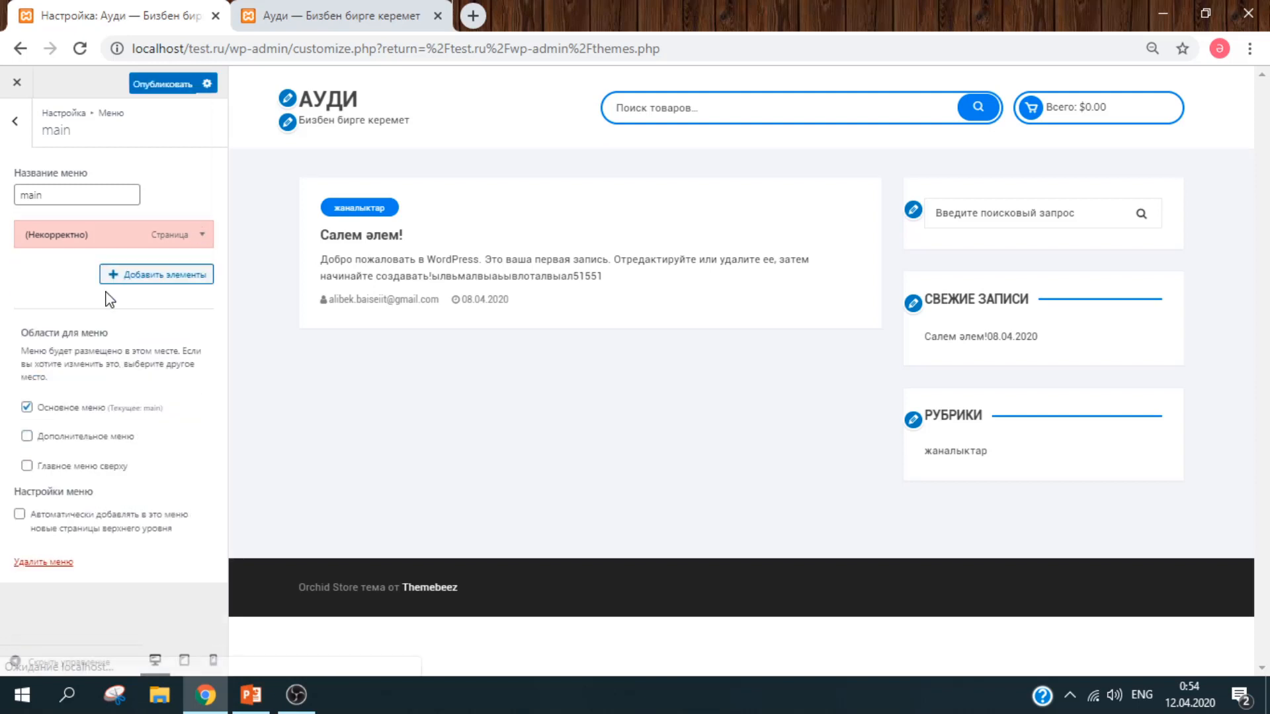
click(115, 232)
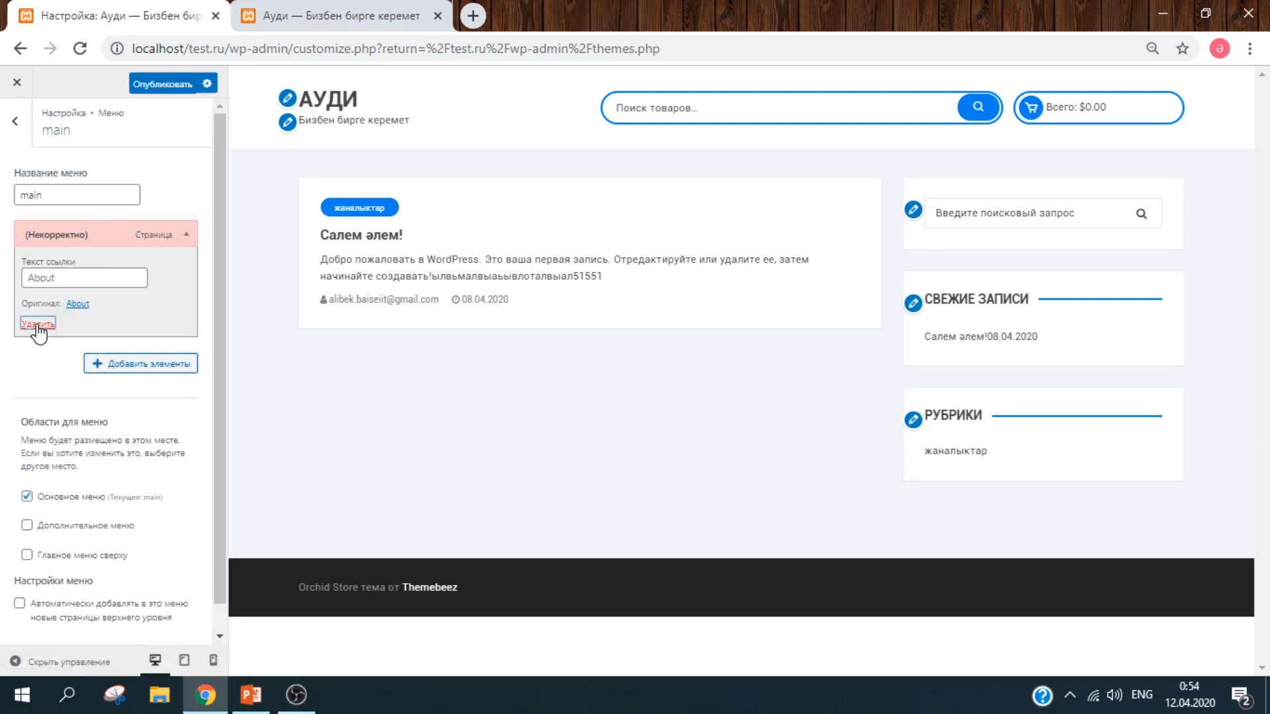
click(38, 324)
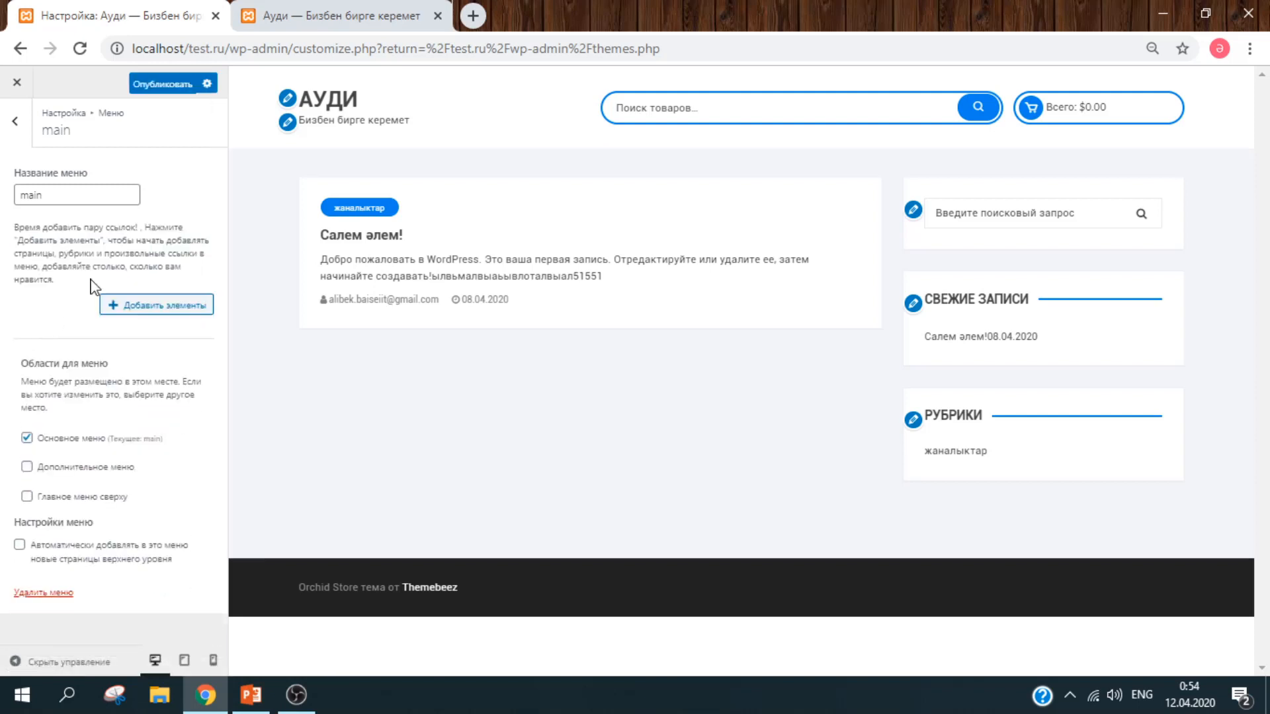
Step: Add Главная, Мой аккаунт, Оформление заказа, Корзина and Магазин, publish, and reload the live site
click(148, 308)
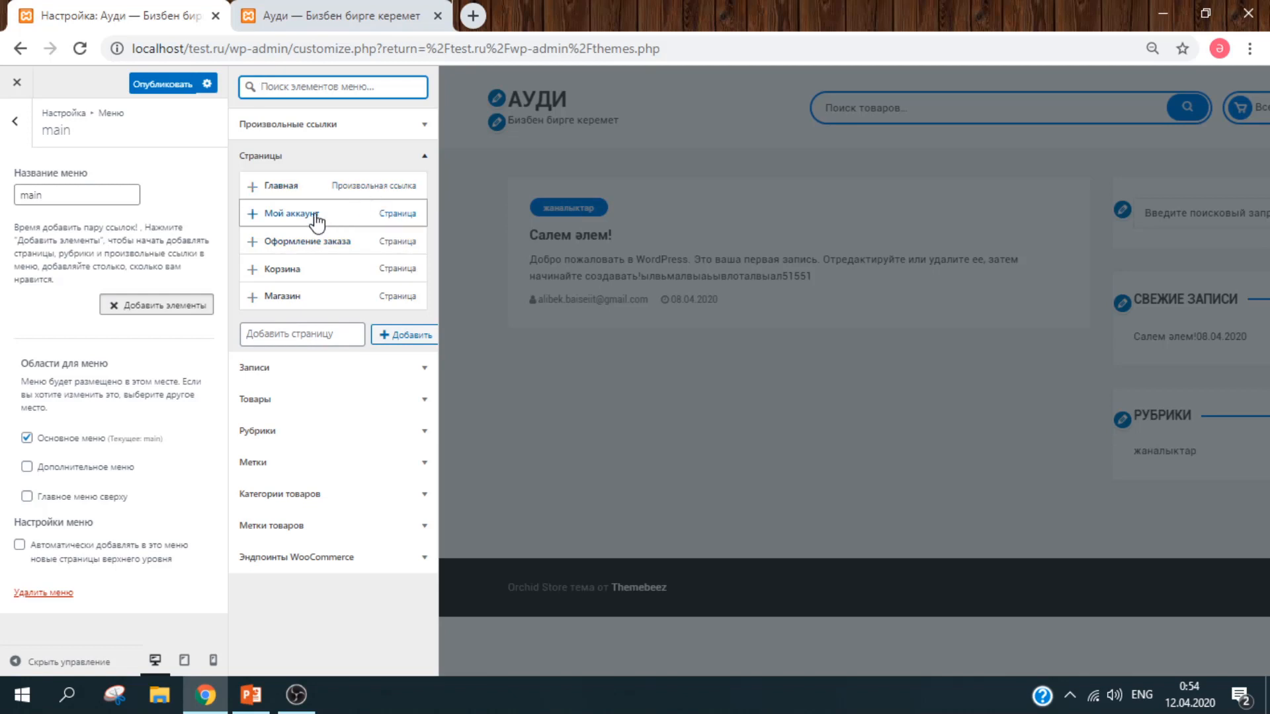
click(254, 188)
click(252, 215)
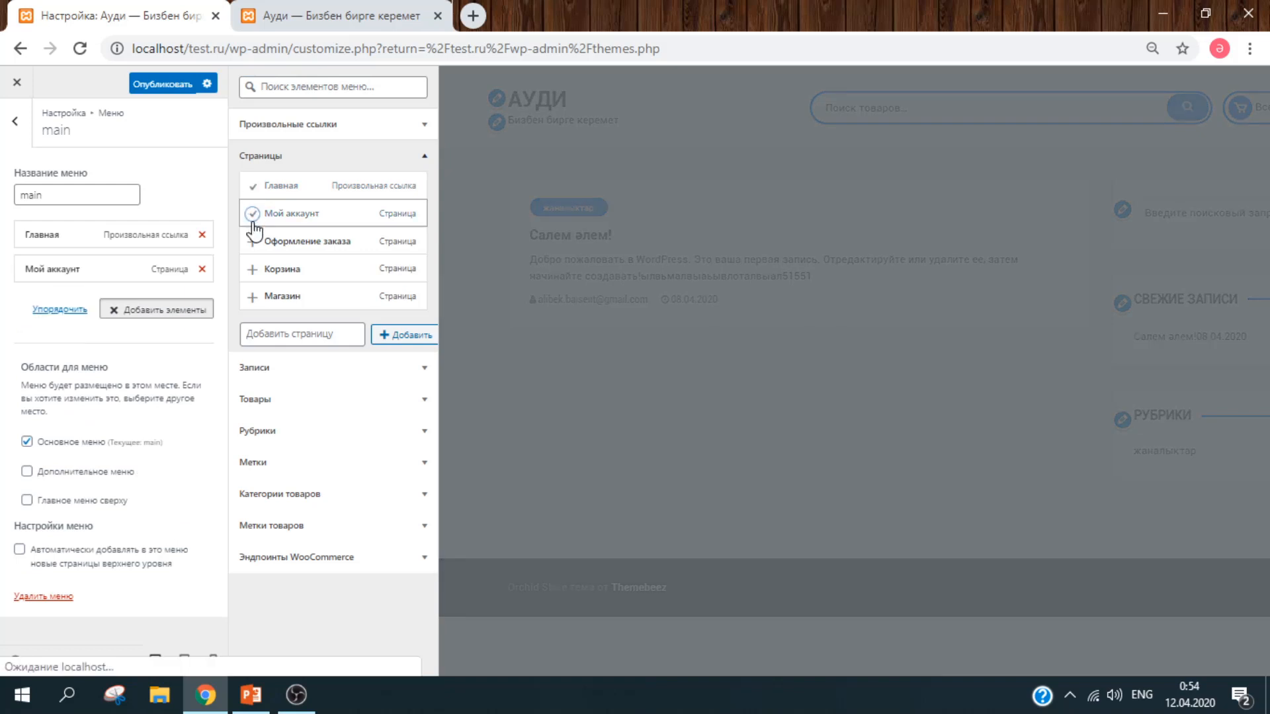
click(252, 241)
click(252, 269)
click(252, 297)
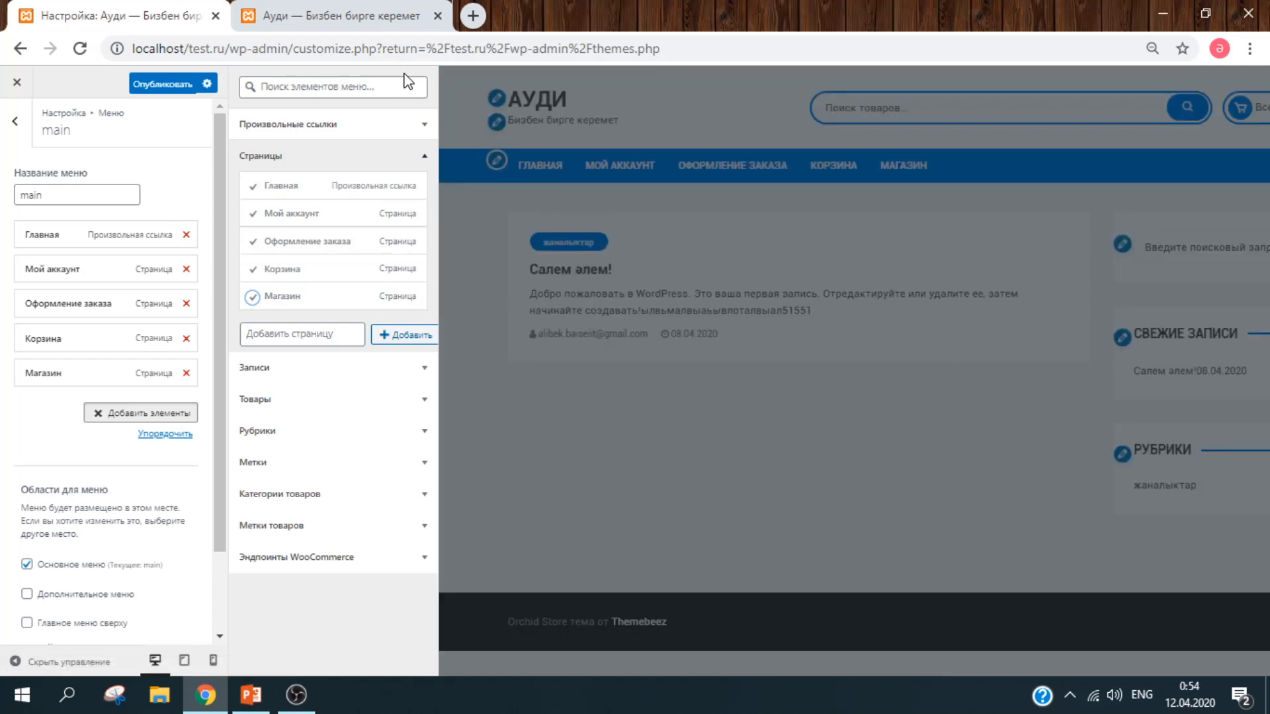
click(162, 87)
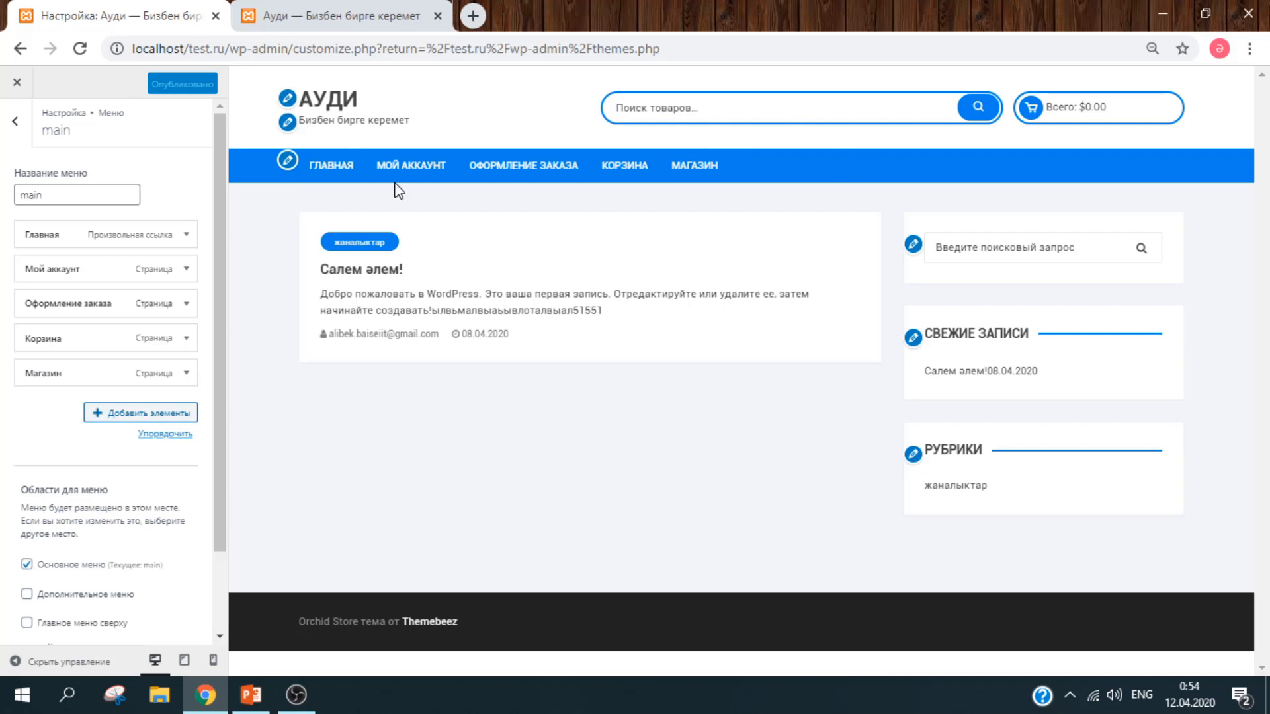
click(327, 26)
key(F5)
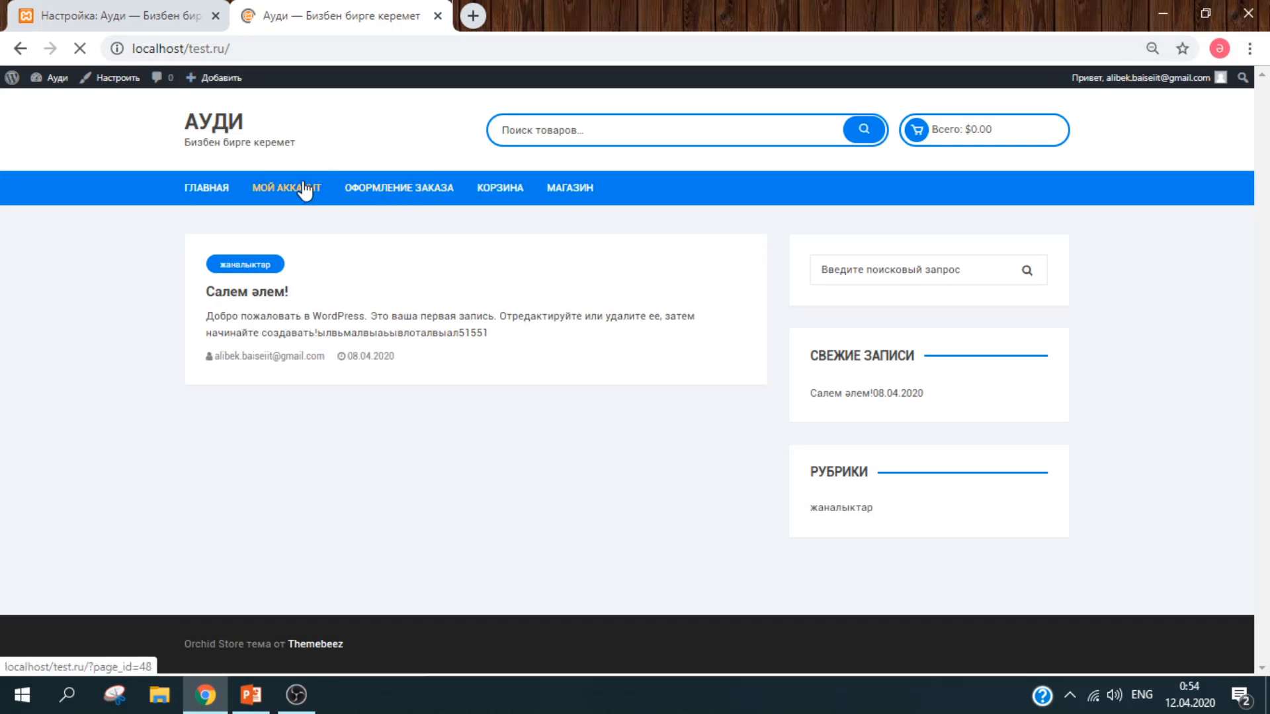
Step: Visit the Мой аккаунт, Оформление заказа and Магазин pages on the live store, then go back to the admin tab
click(304, 190)
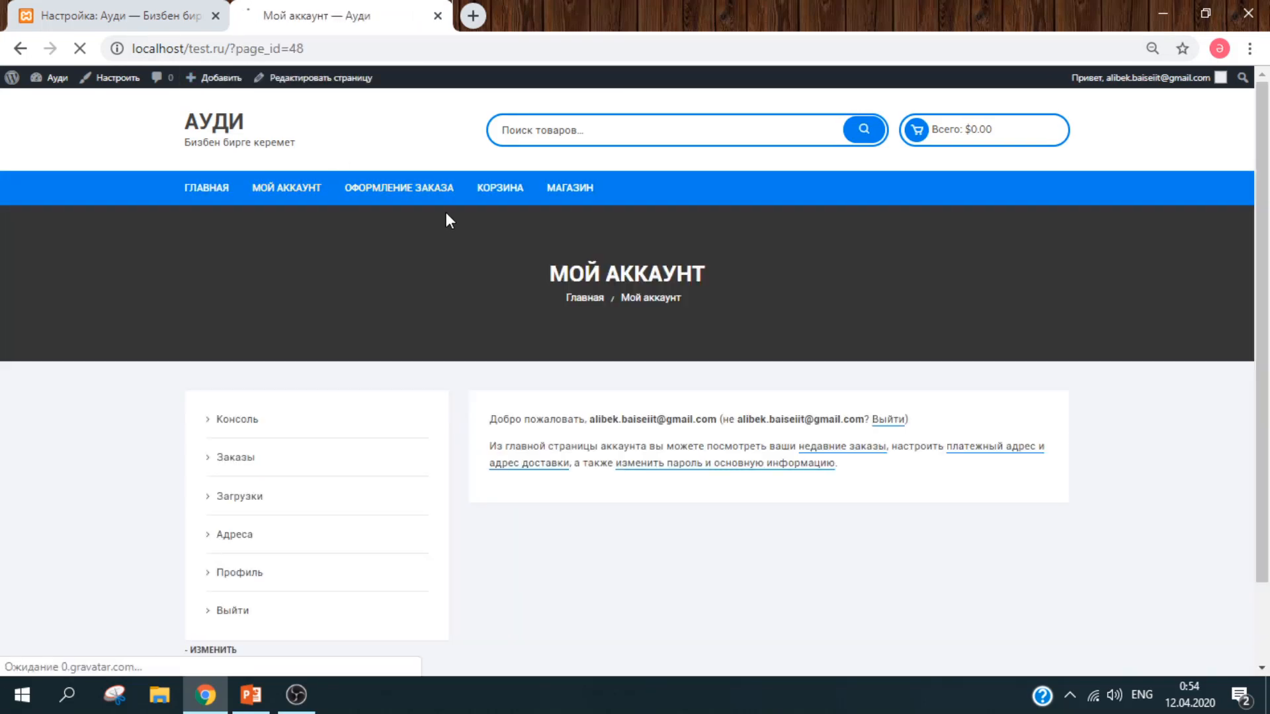
drag(1263, 119, 1262, 72)
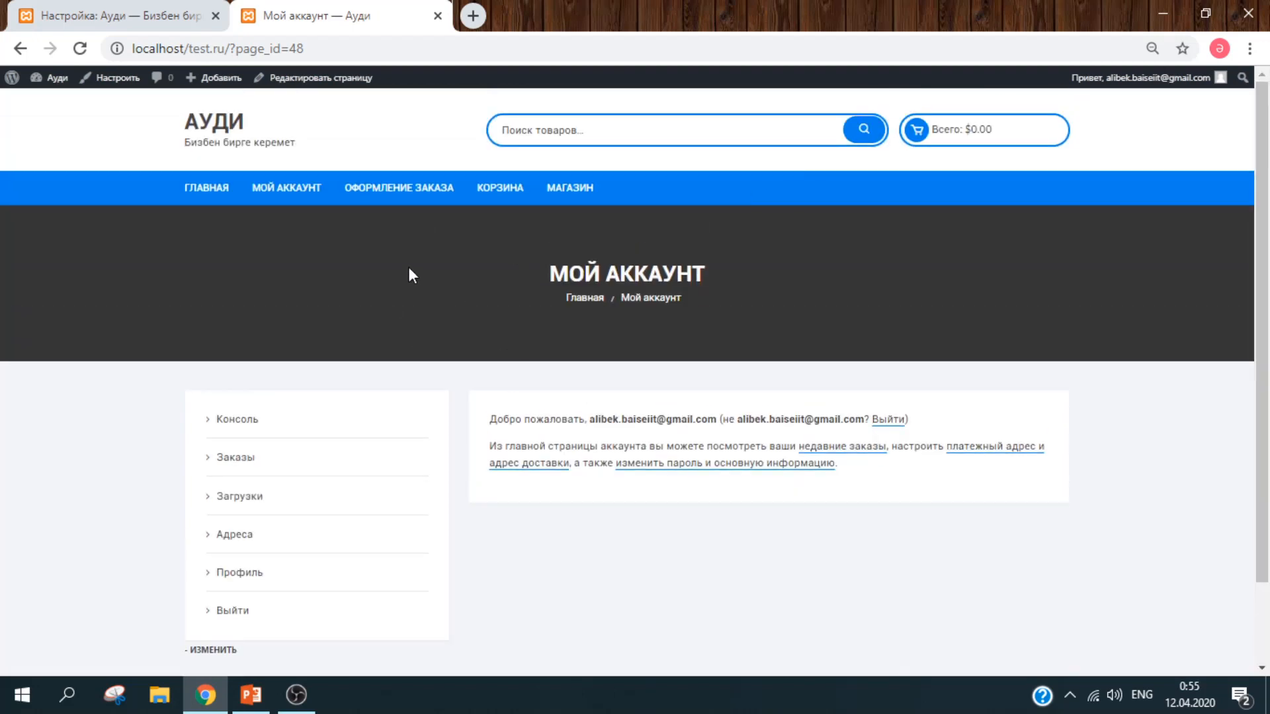
click(385, 191)
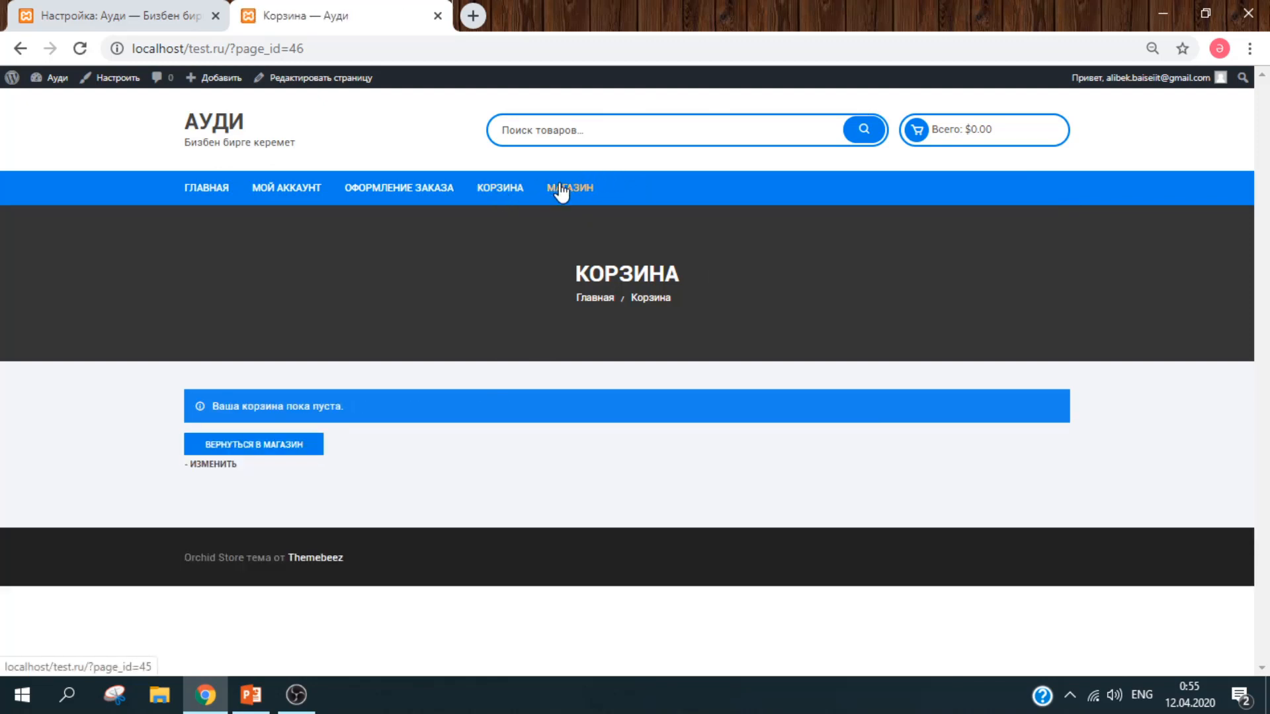
click(560, 187)
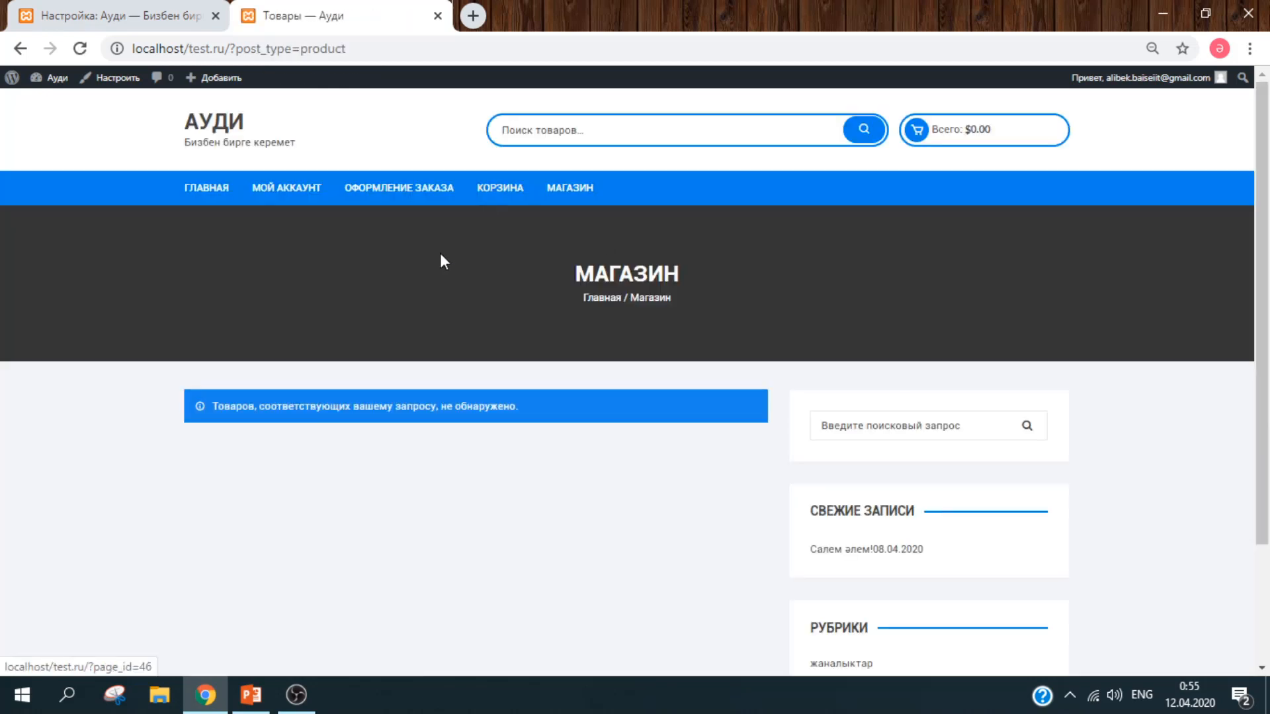
mouse_move(1268, 218)
mouse_down()
mouse_move(1268, 341)
mouse_move(1268, 216)
mouse_up()
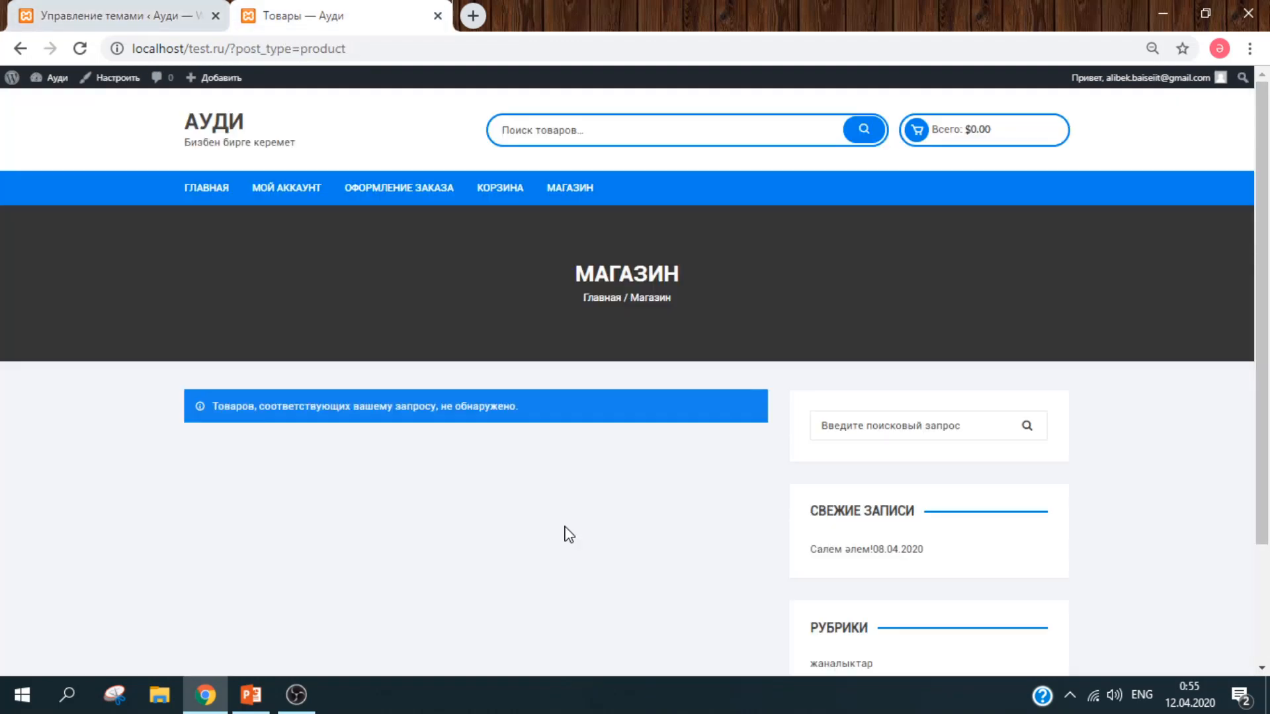
click(141, 20)
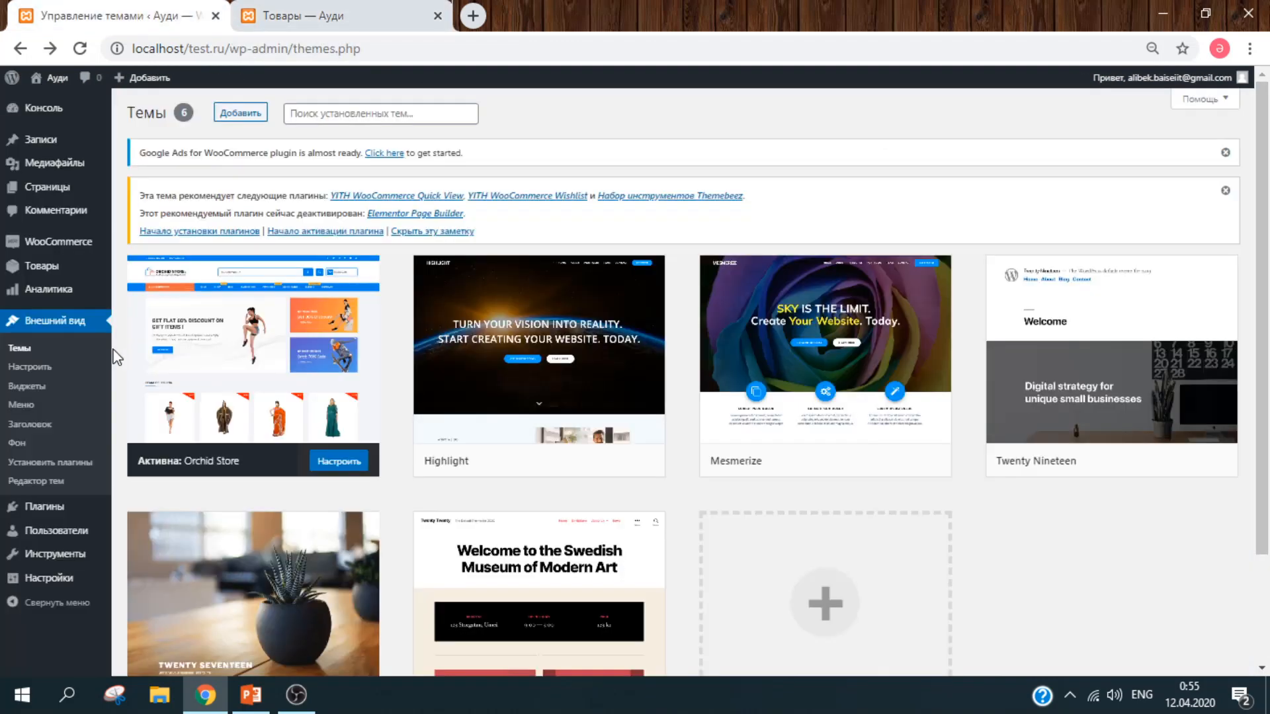
Step: Open a blank WooCommerce Add New Product page from Товары > Добавить
mouse_move(82, 278)
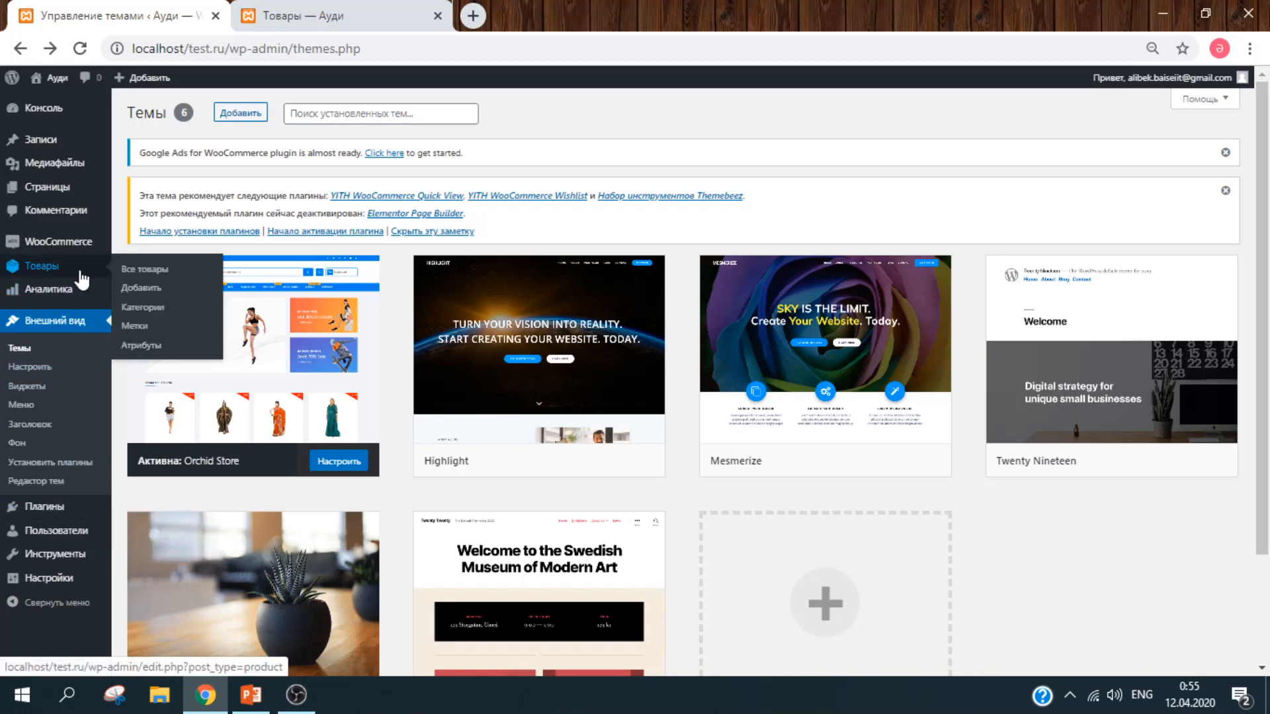
click(142, 289)
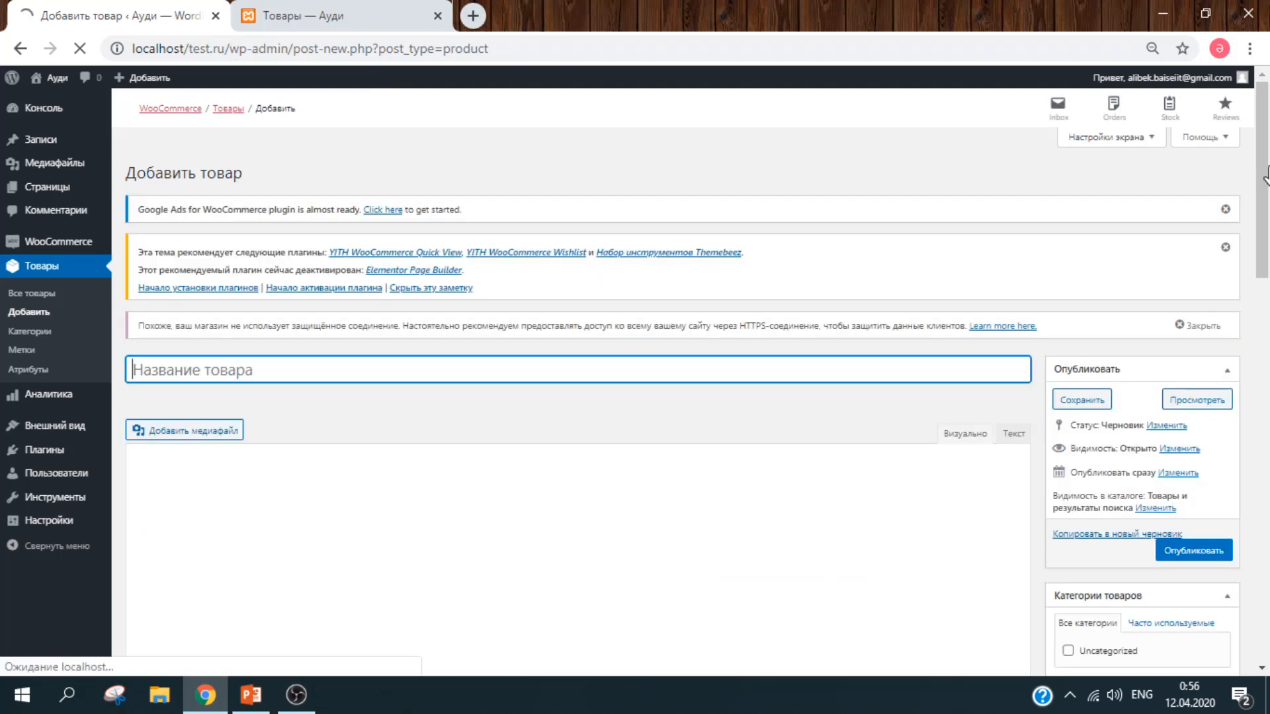
drag(1266, 176, 1269, 256)
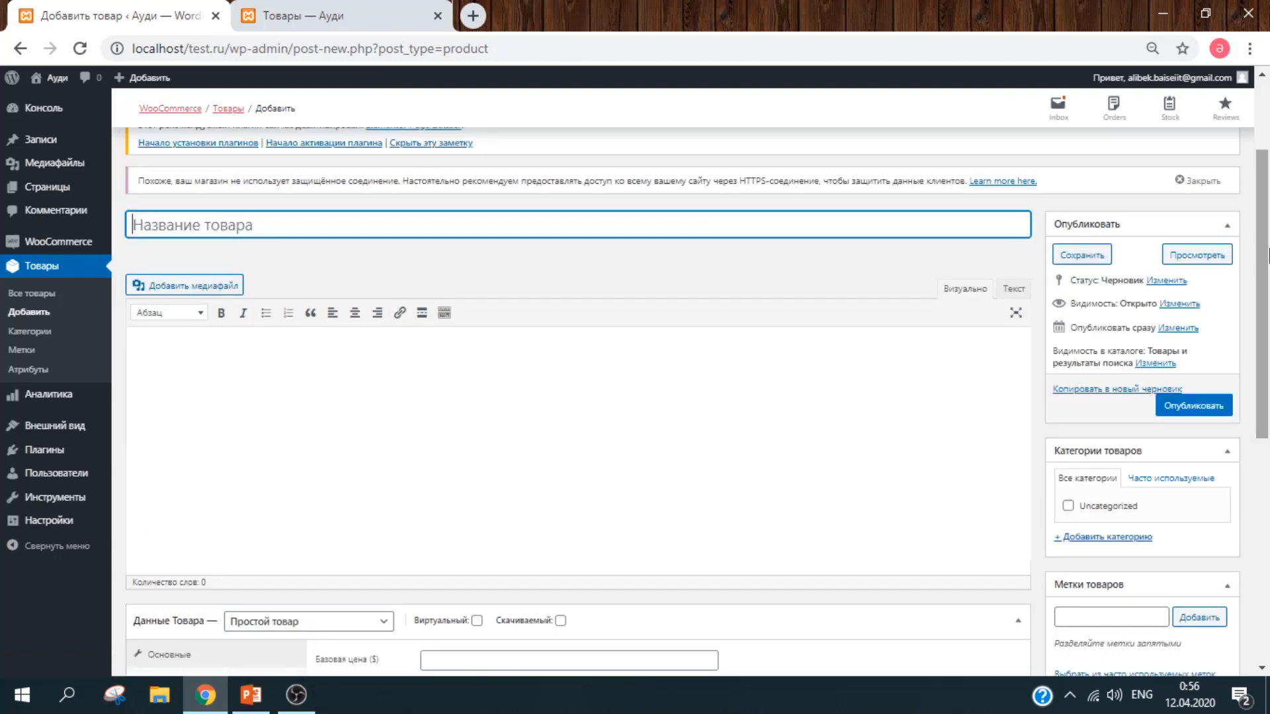
drag(1268, 255, 1264, 208)
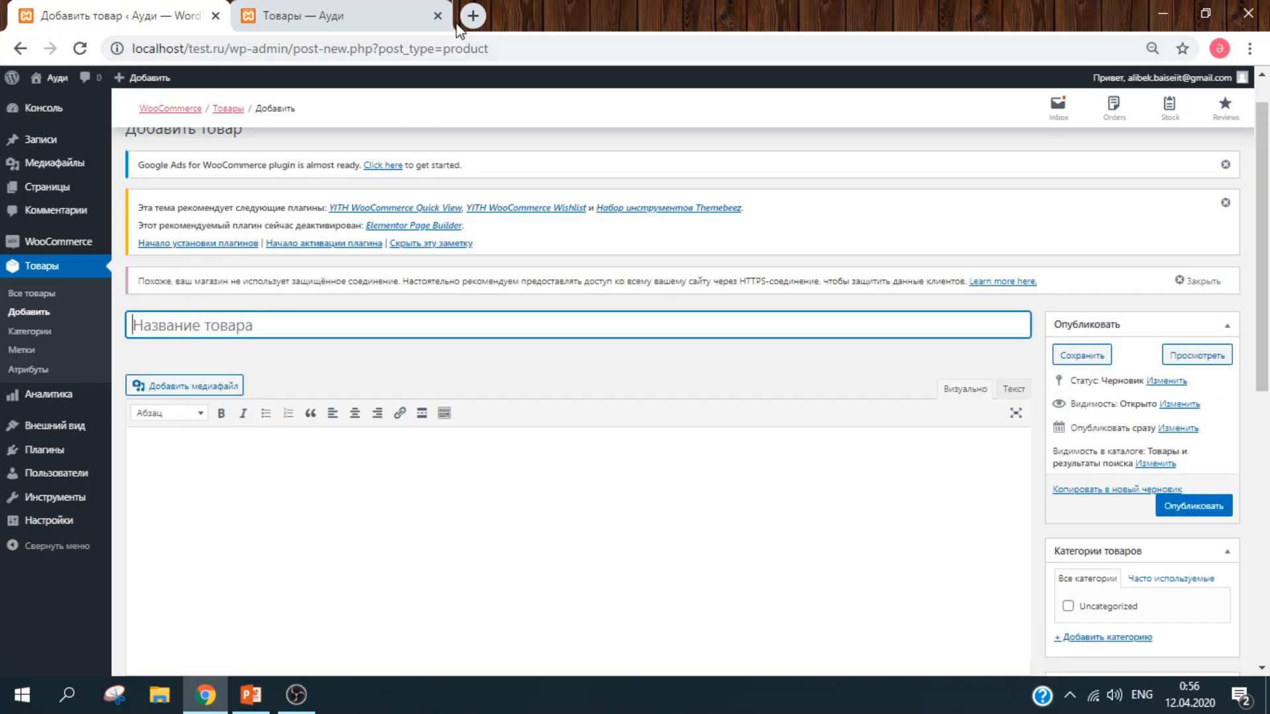
Step: Search the web for 'sulpak' in a new tab placed beside the admin tab
click(476, 15)
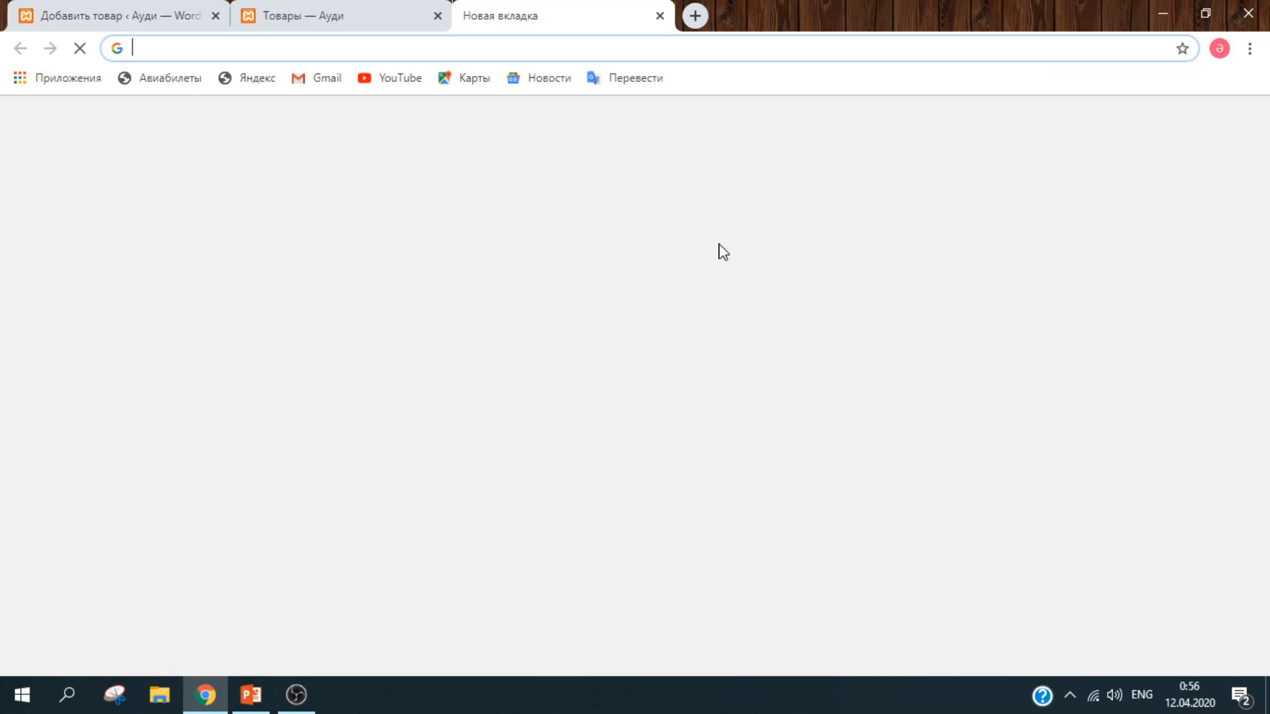
text(s)
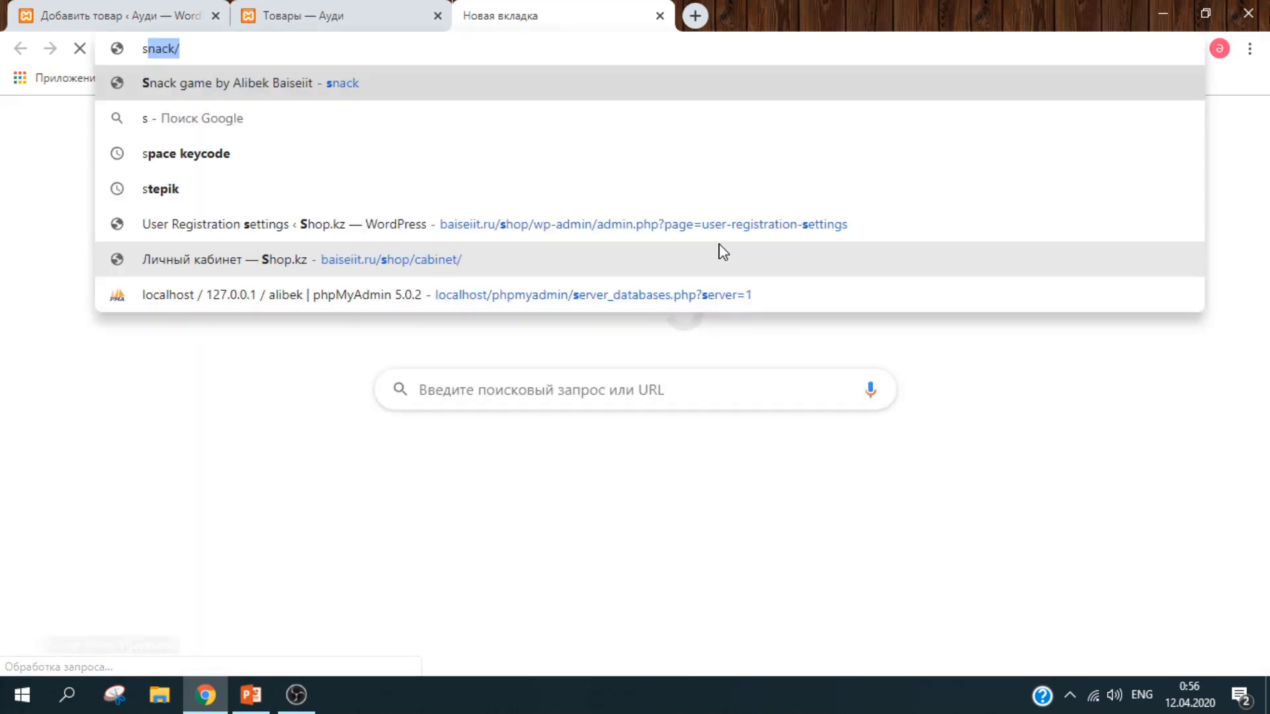
text(ulpak)
key(Return)
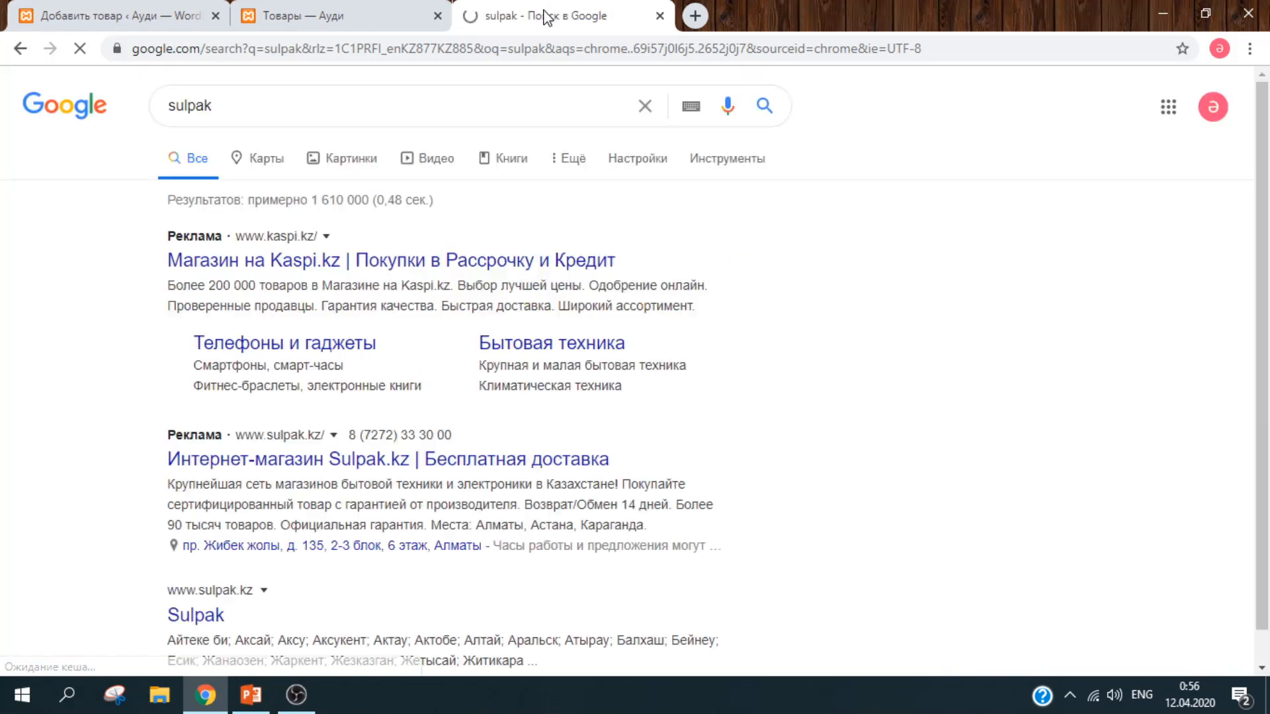
drag(532, 13, 343, 14)
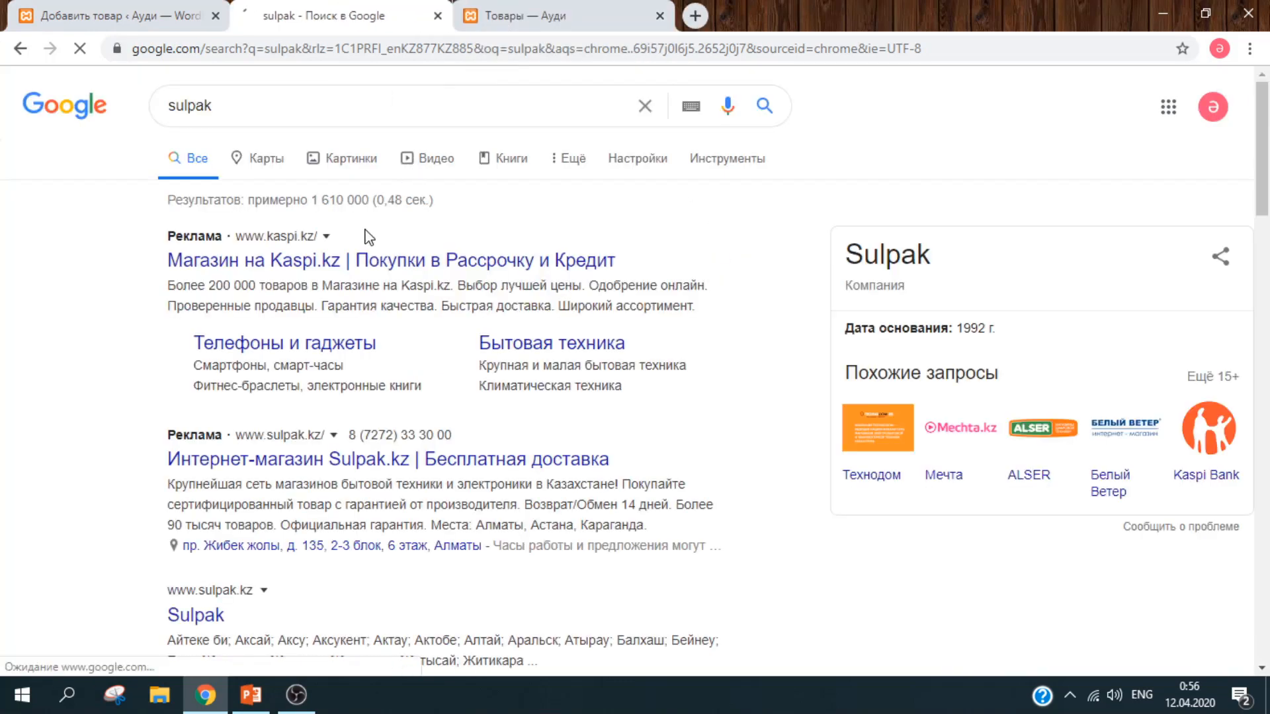
Step: On Sulpak.kz, confirm Almaty and open the Huawei Mate 30 Pro page from Смартфоны
click(389, 473)
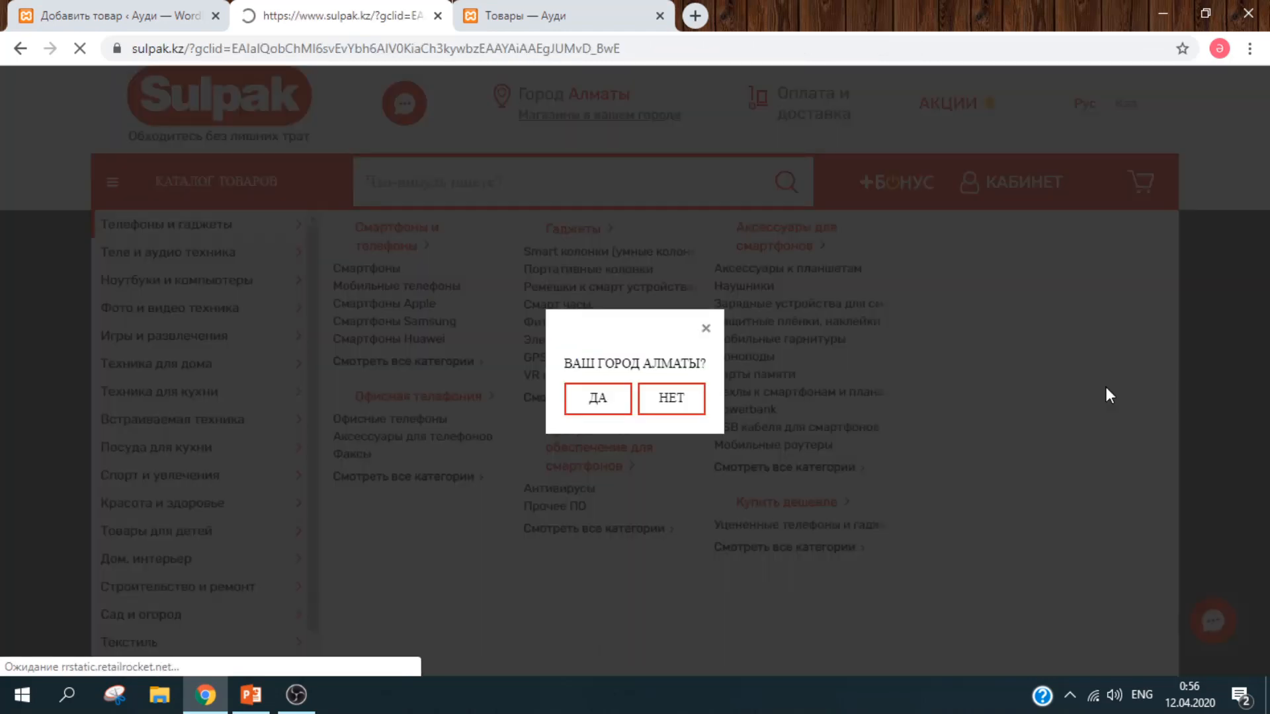
click(585, 430)
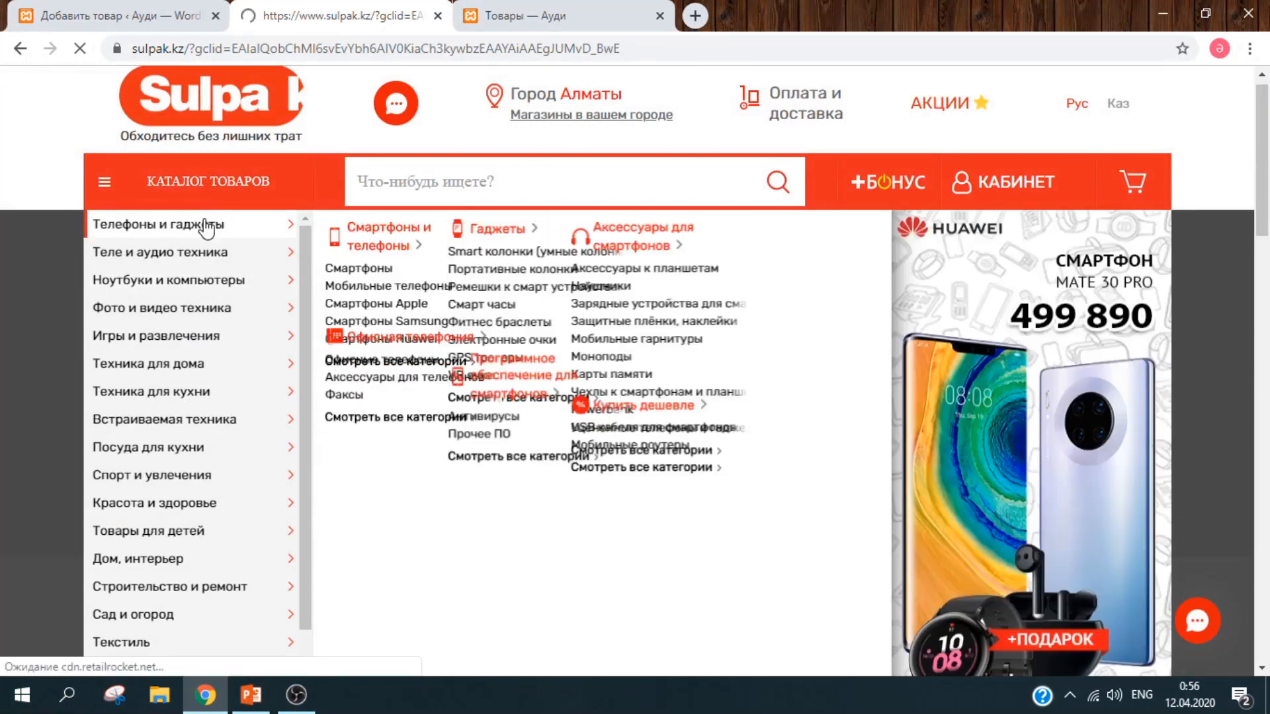
click(359, 270)
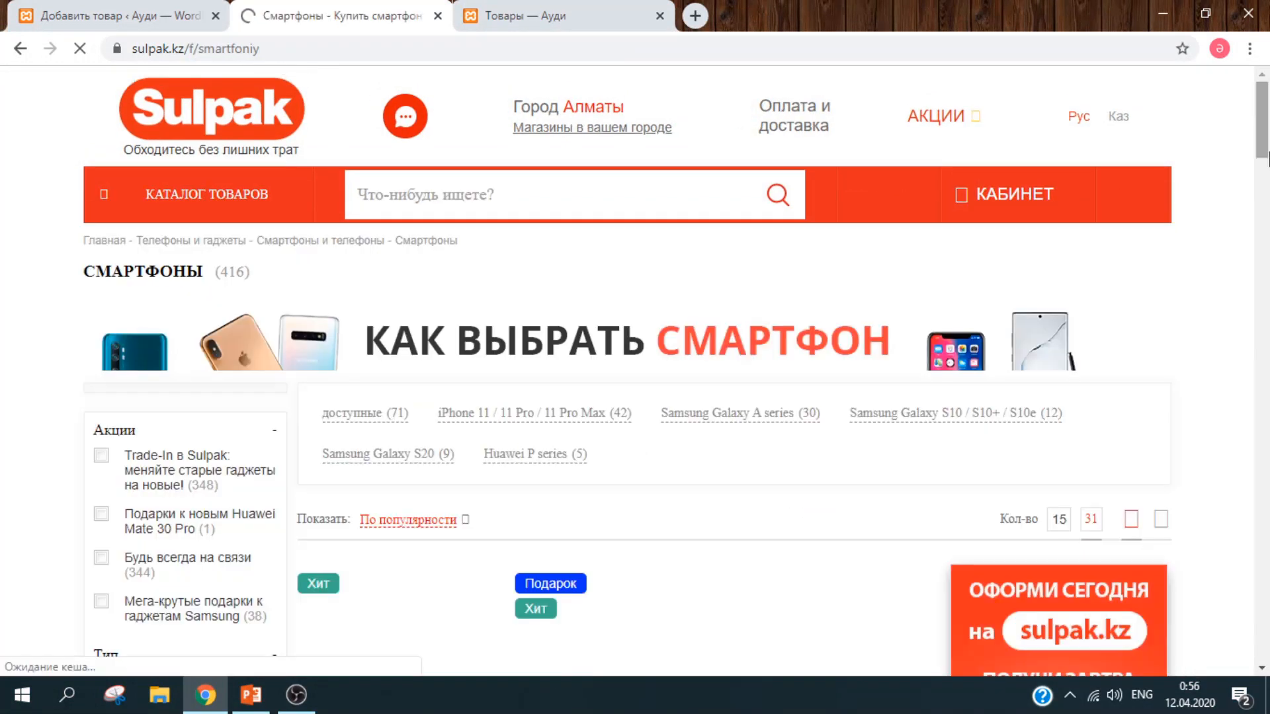
scroll(1267, 159, down, 8)
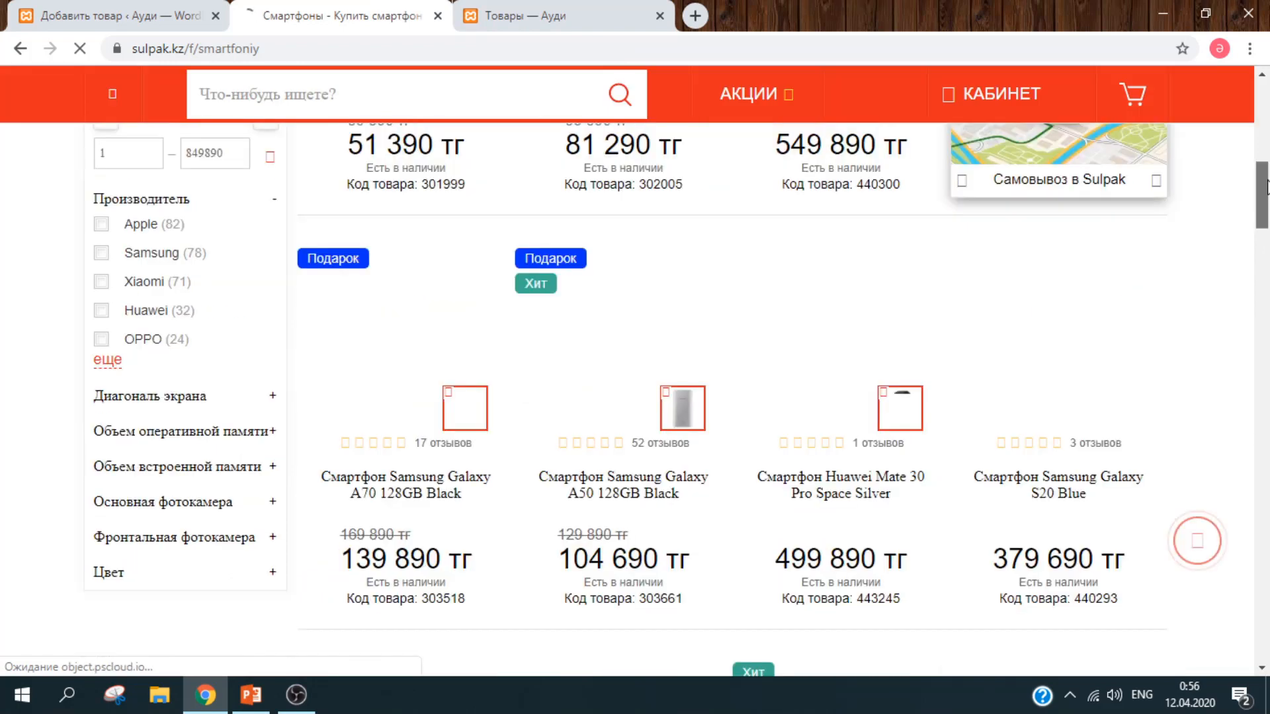
scroll(1267, 188, down, 3)
mouse_move(829, 402)
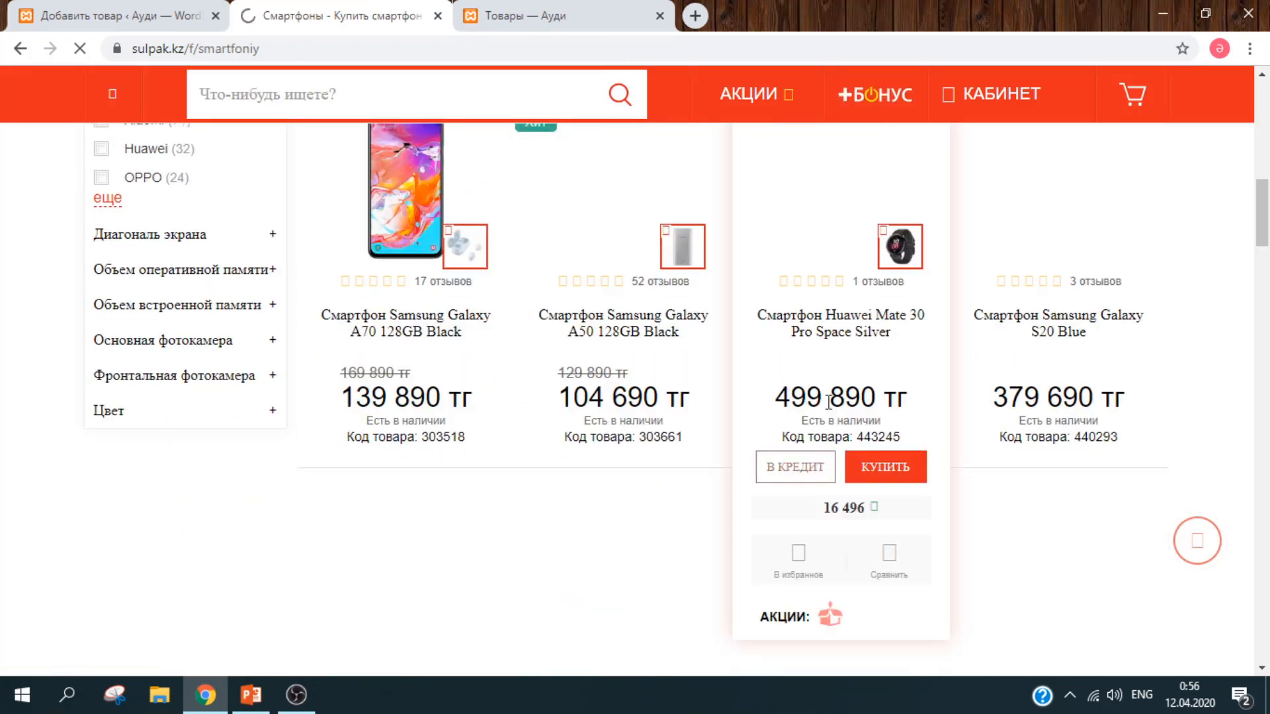
click(832, 322)
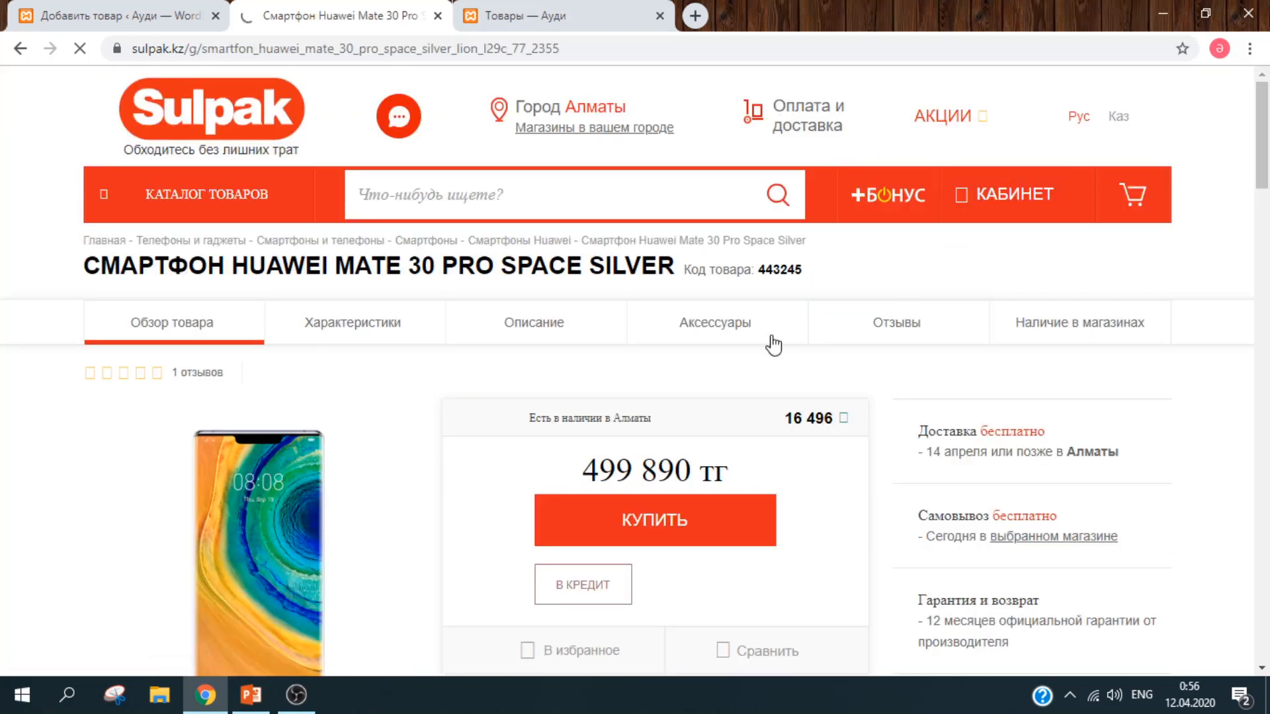
Step: Set the product name to СМАРТФОН HUAWEI MATE 30 PRO SPACE SILVER, copied from Sulpak
triple_click(678, 273)
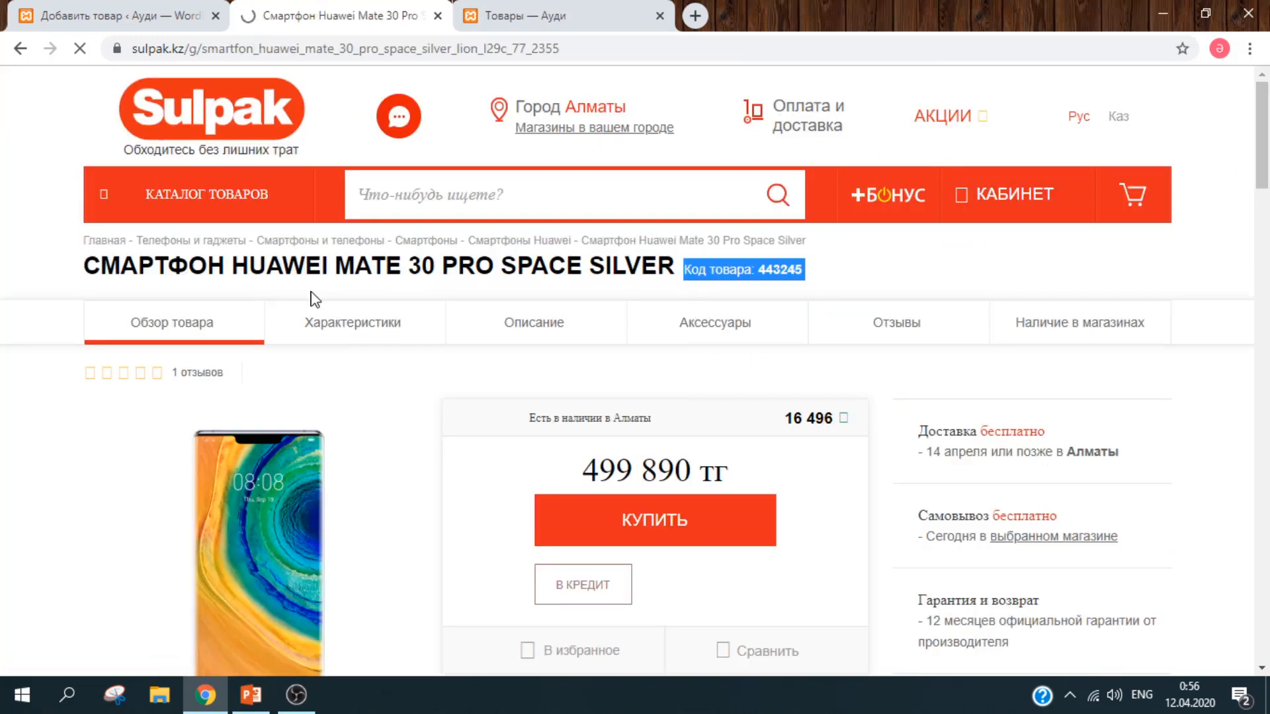
triple_click(86, 267)
key(ctrl+c)
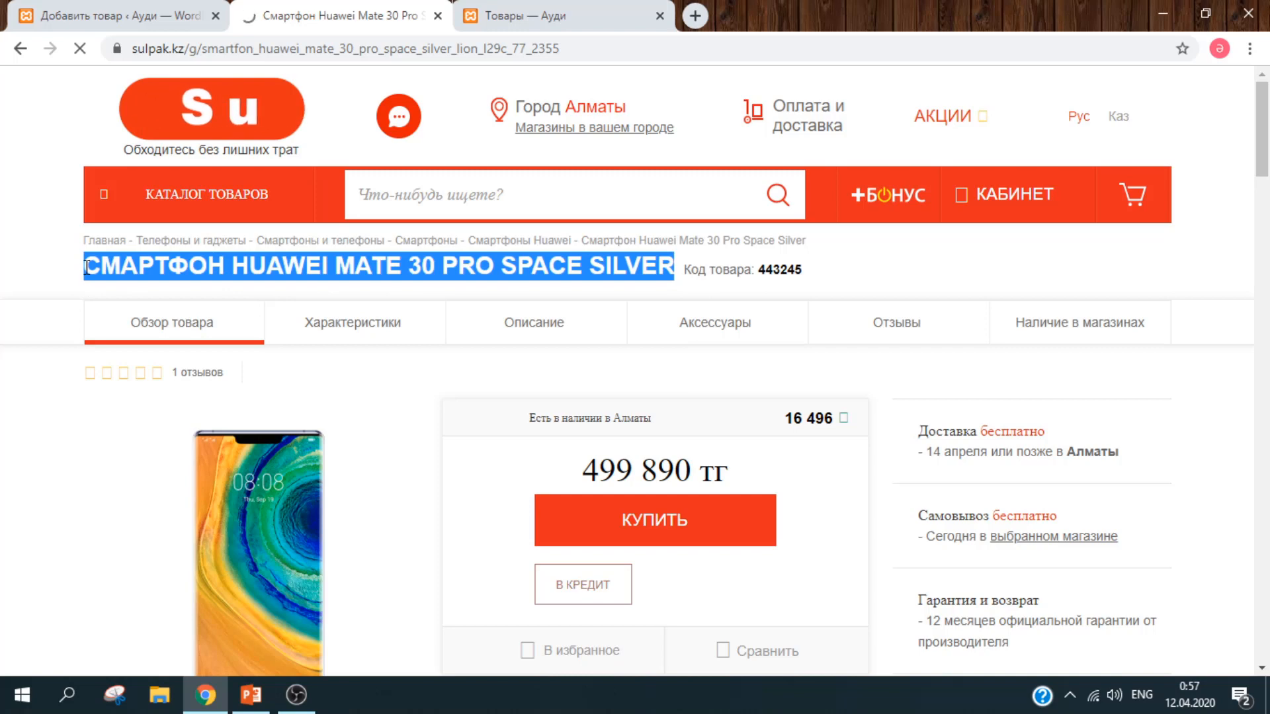
click(157, 20)
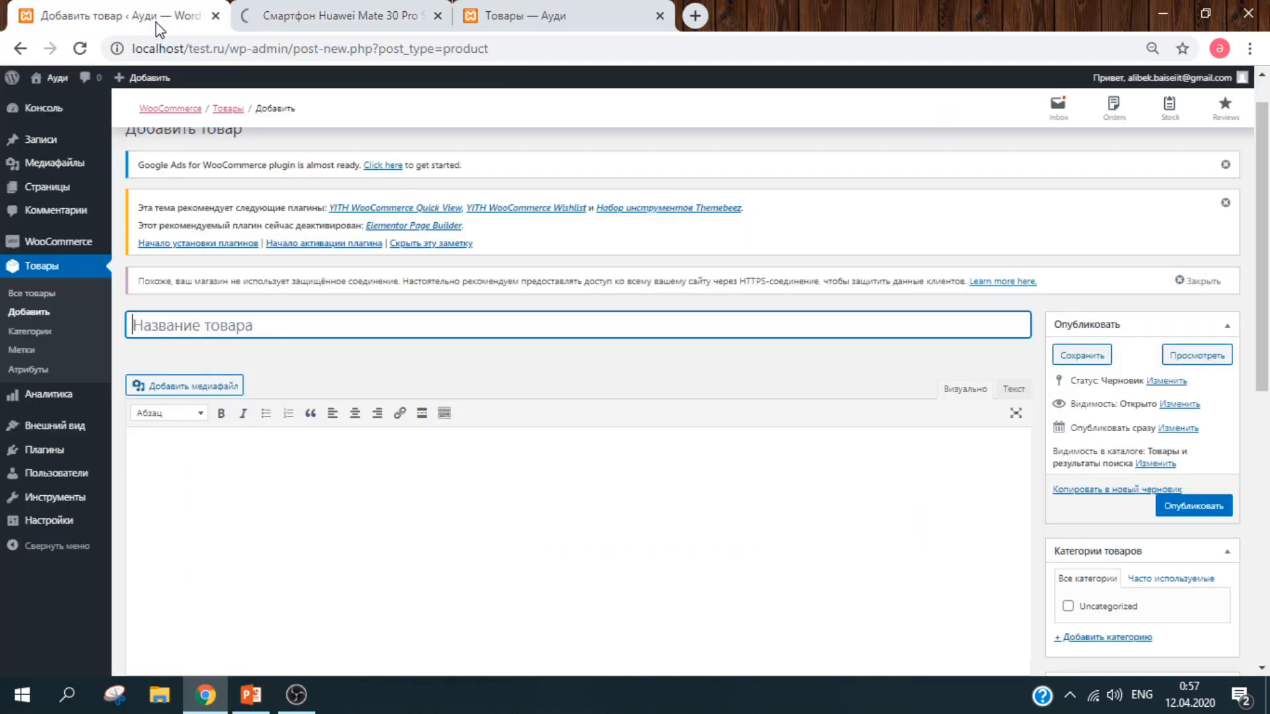
key(ctrl+v)
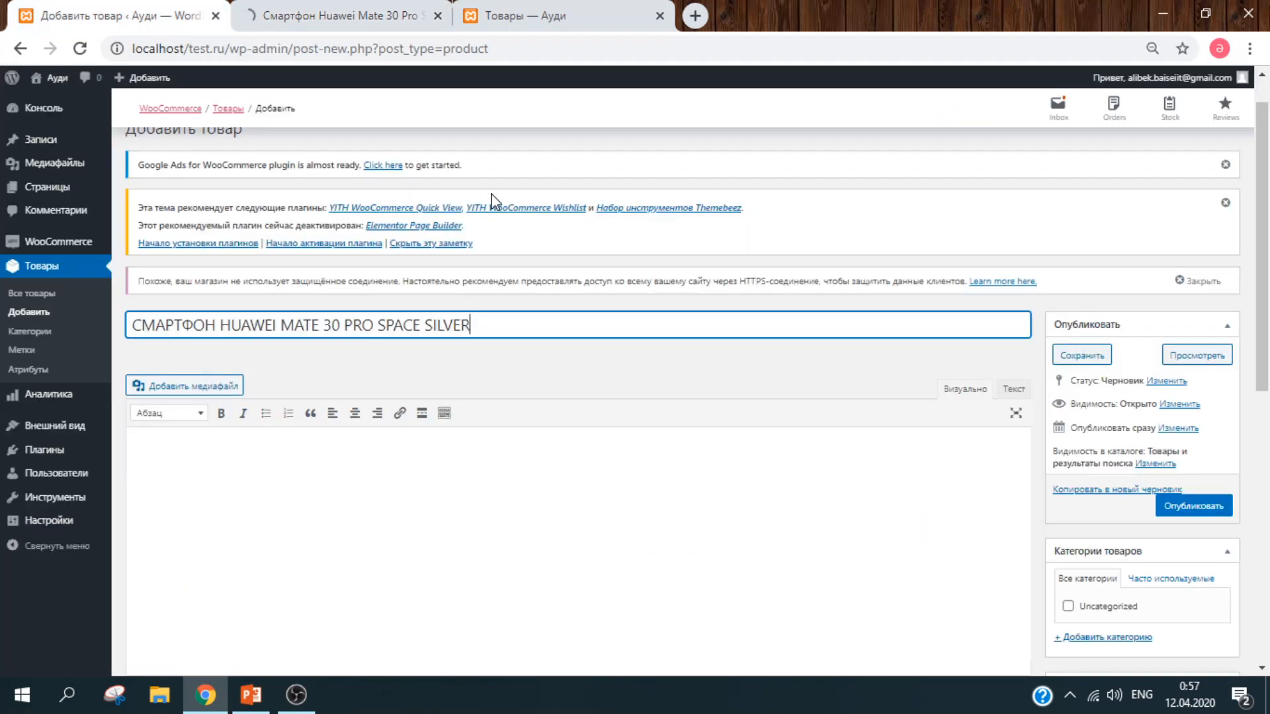
Step: Paste the Sulpak customer review paragraph into the product description body
click(380, 28)
scroll(1240, 157, up, 2)
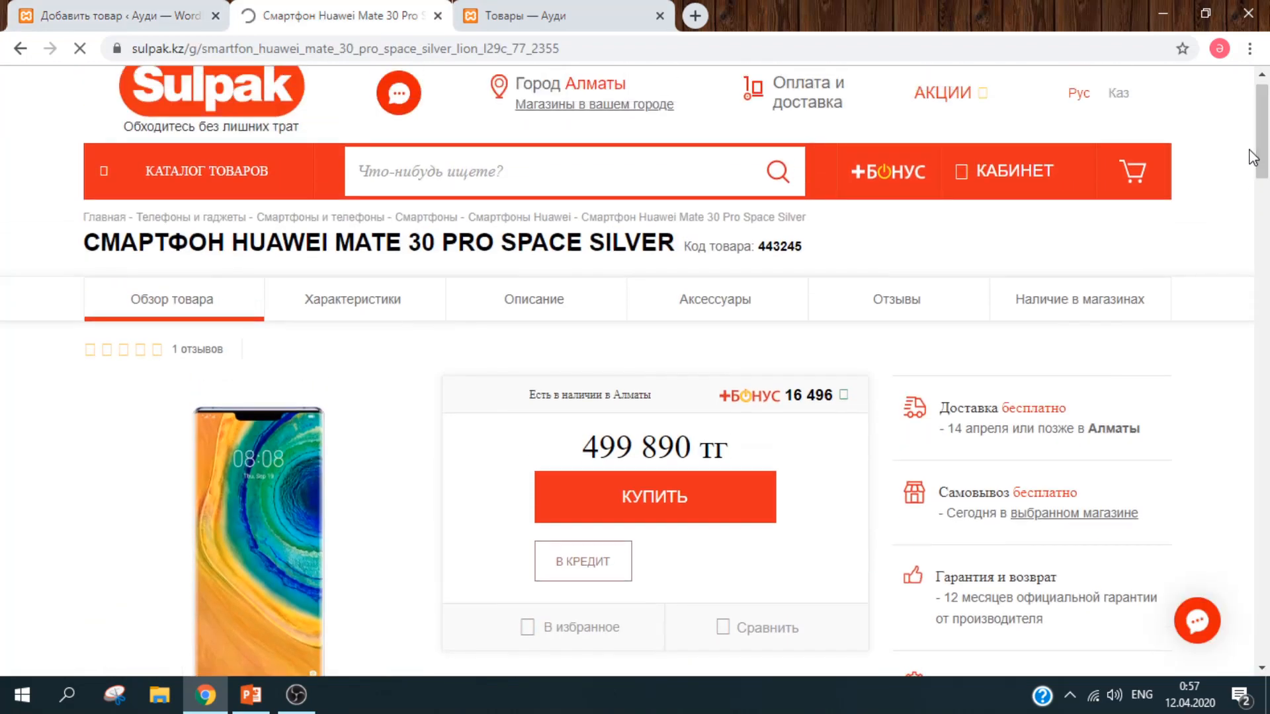
drag(1266, 156, 1266, 337)
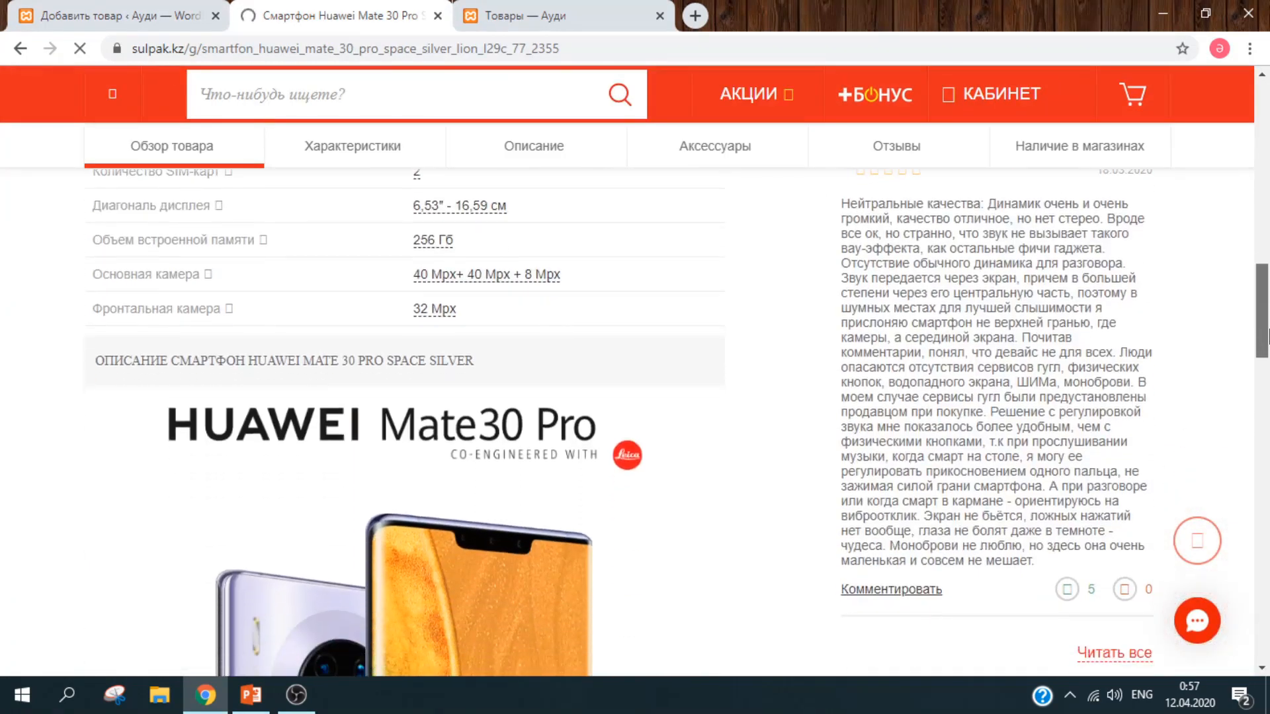
drag(846, 201, 1141, 569)
key(ctrl+c)
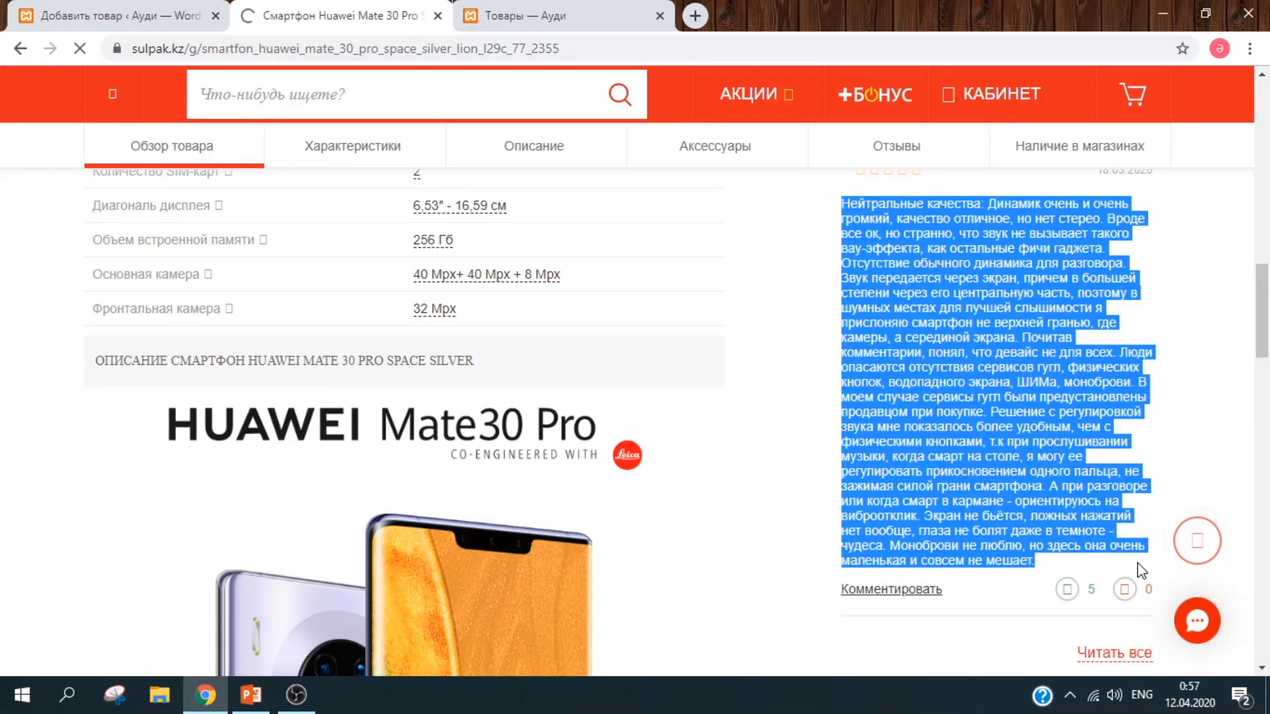
click(46, 15)
click(383, 513)
key(ctrl+v)
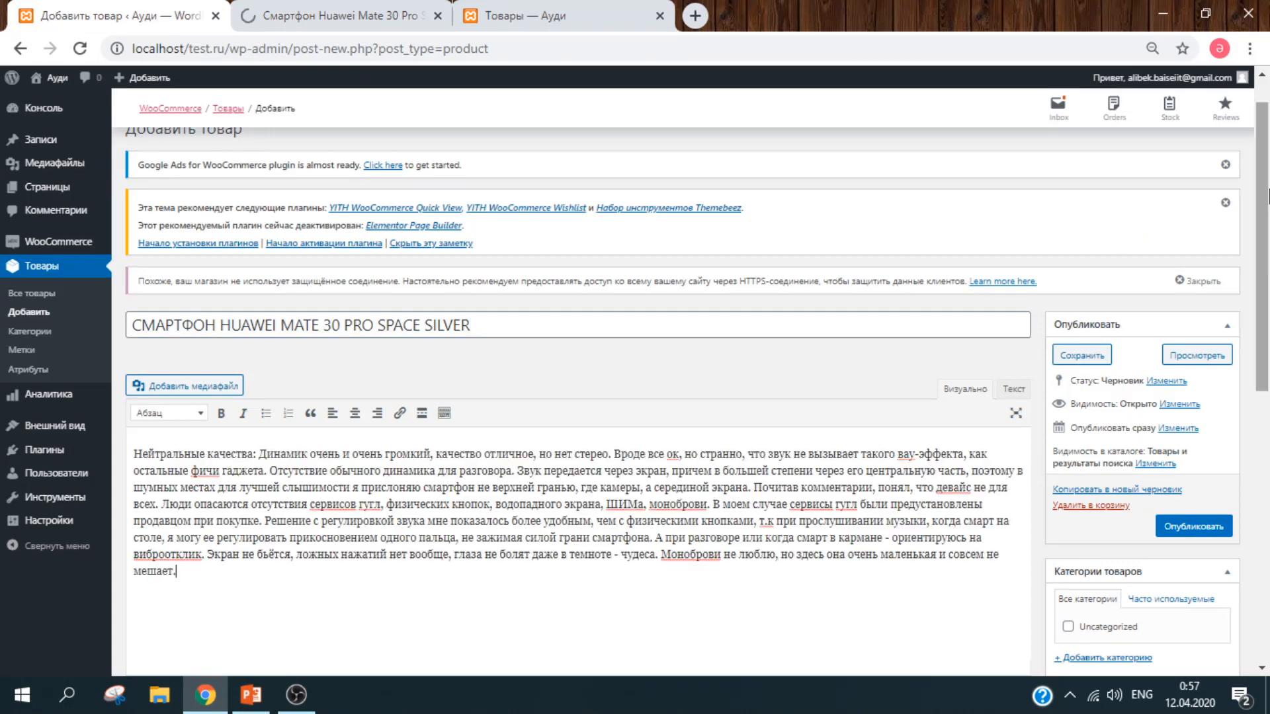
scroll(737, 217, down, 2)
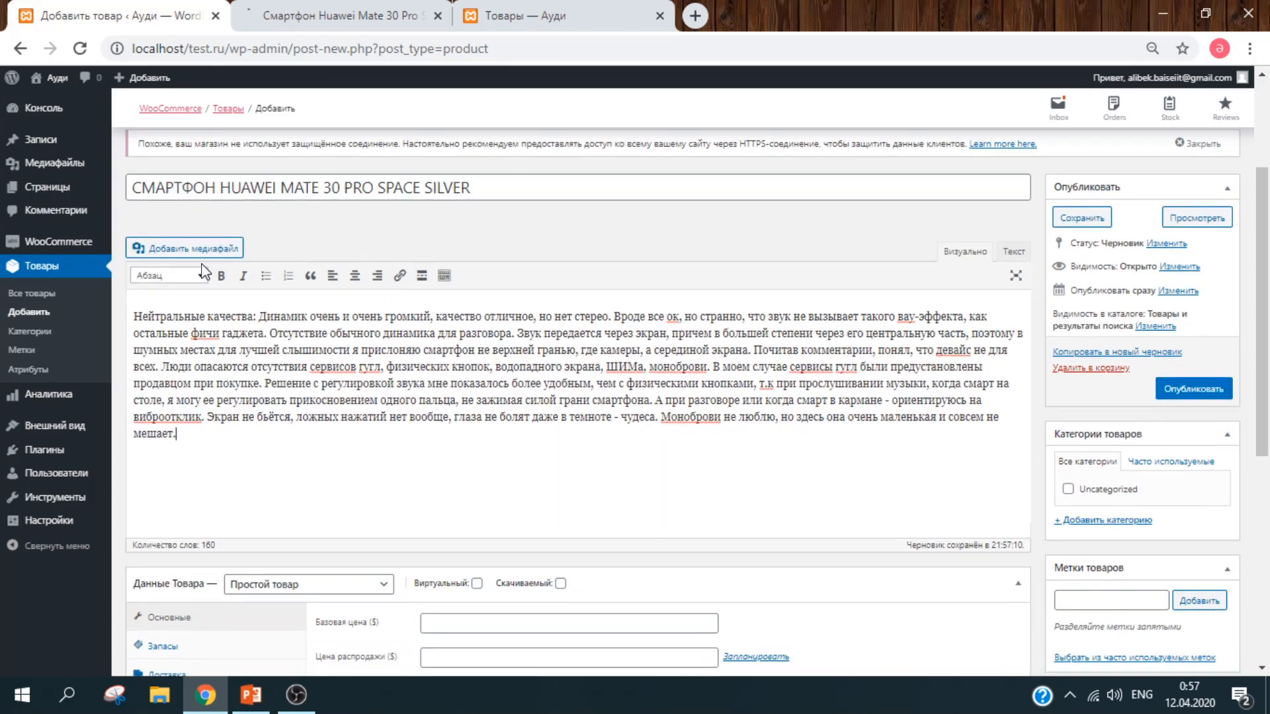
click(527, 20)
Step: Save the Huawei Mate 30 Pro phone image from Sulpak as p30_2.jpg
click(350, 14)
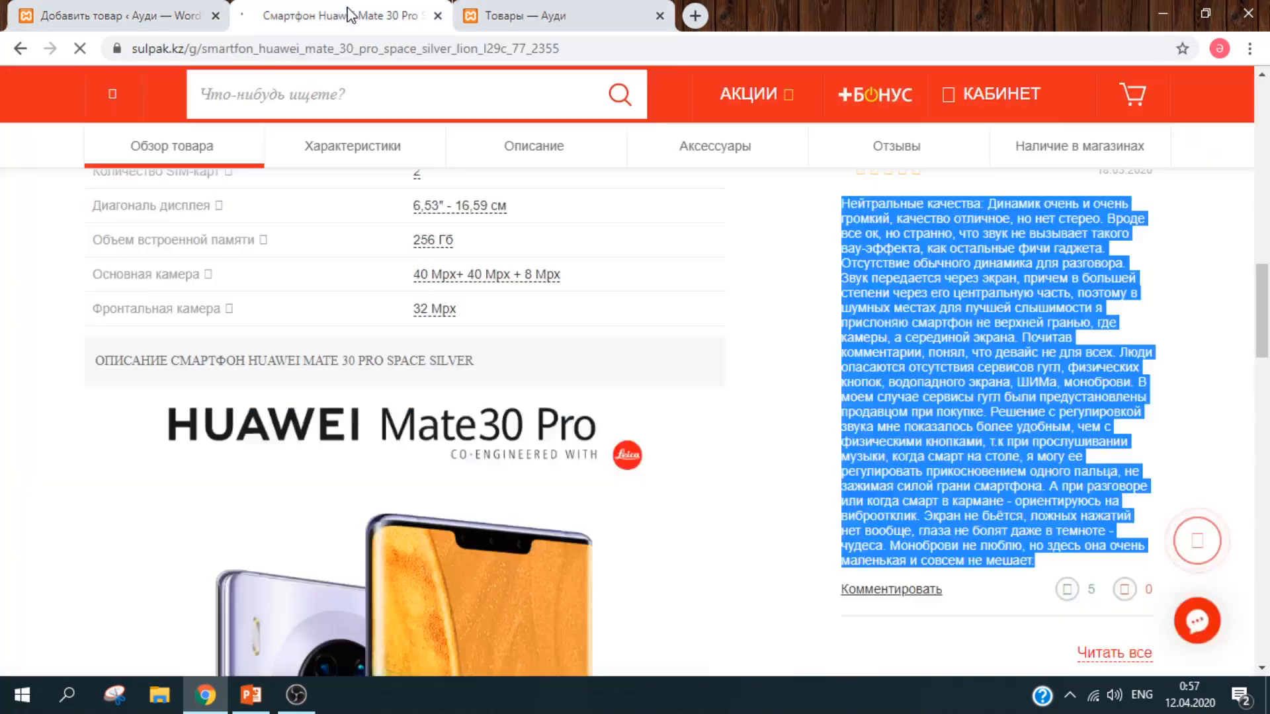
scroll(1263, 324, down, 5)
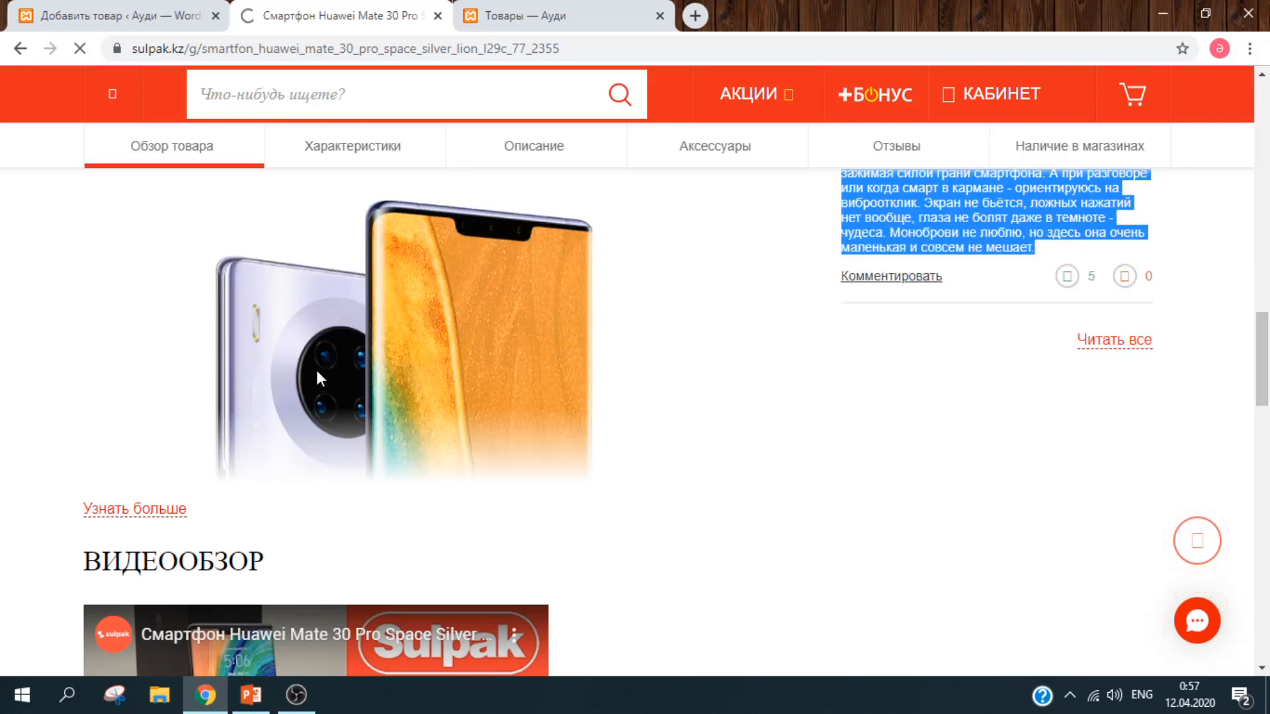
right_click(396, 370)
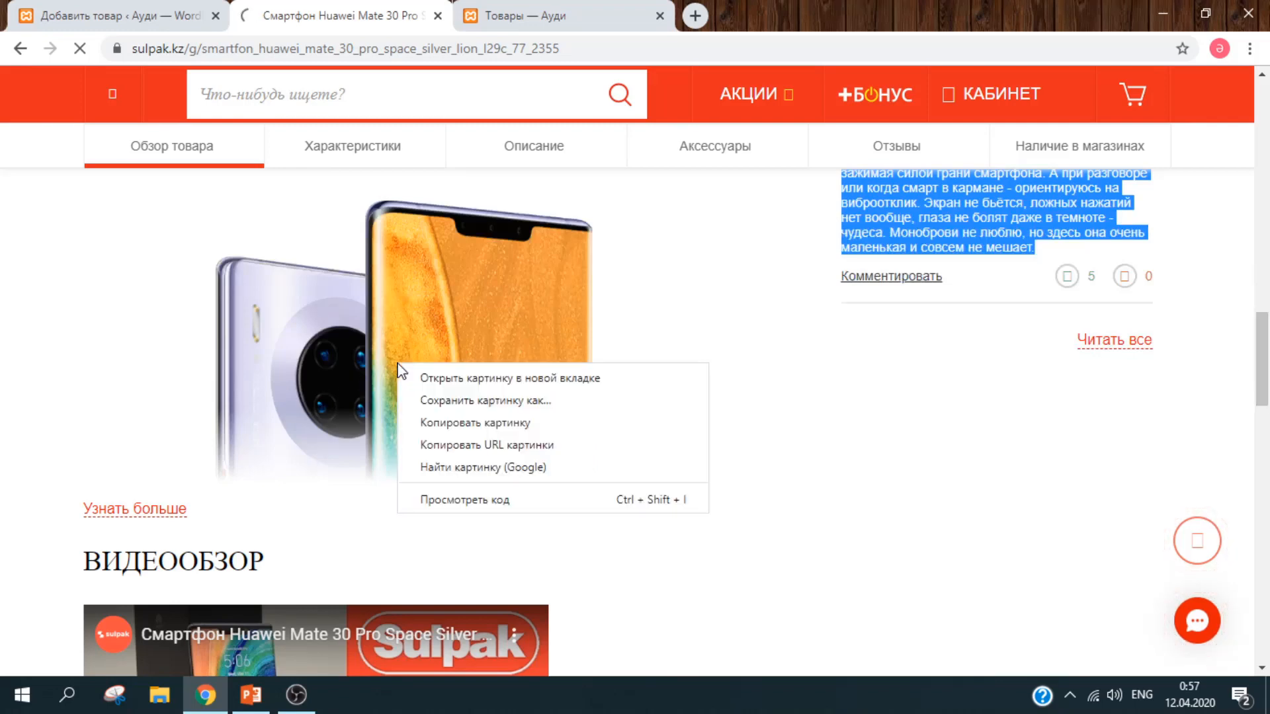
click(462, 408)
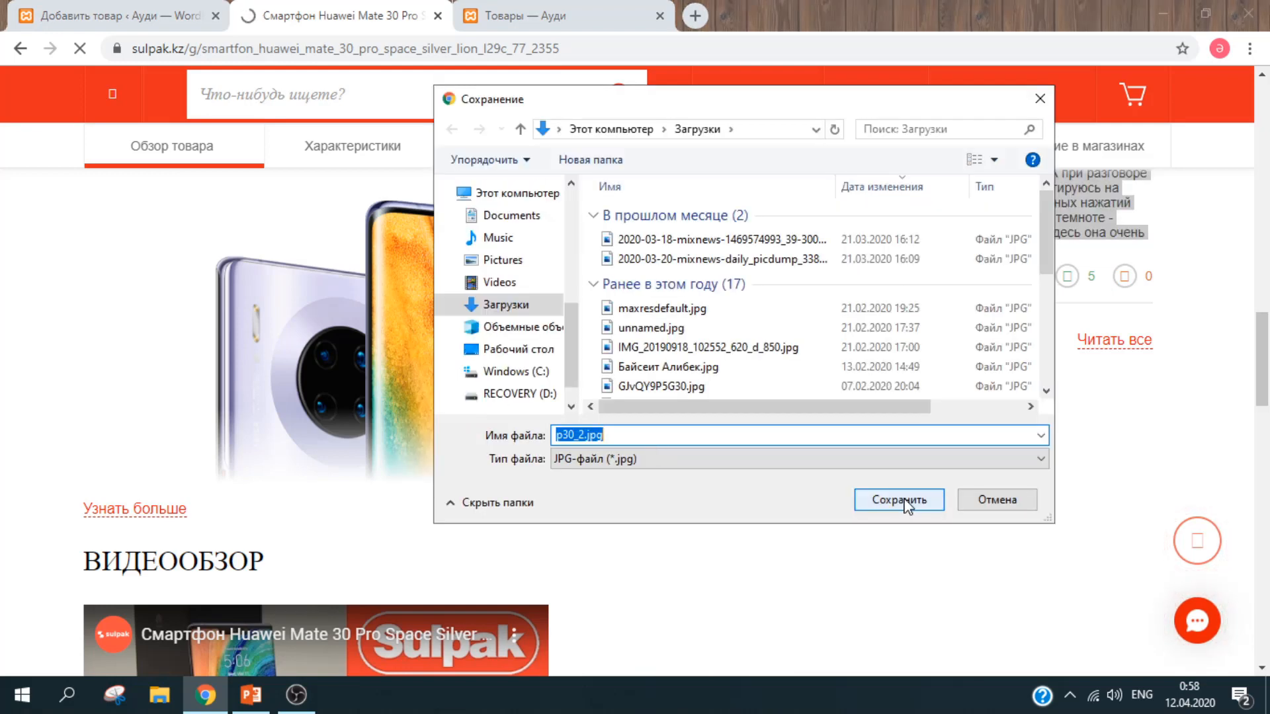
click(875, 501)
Step: Enlarge the third product photo and save it to disk as well
drag(1268, 360, 1268, 219)
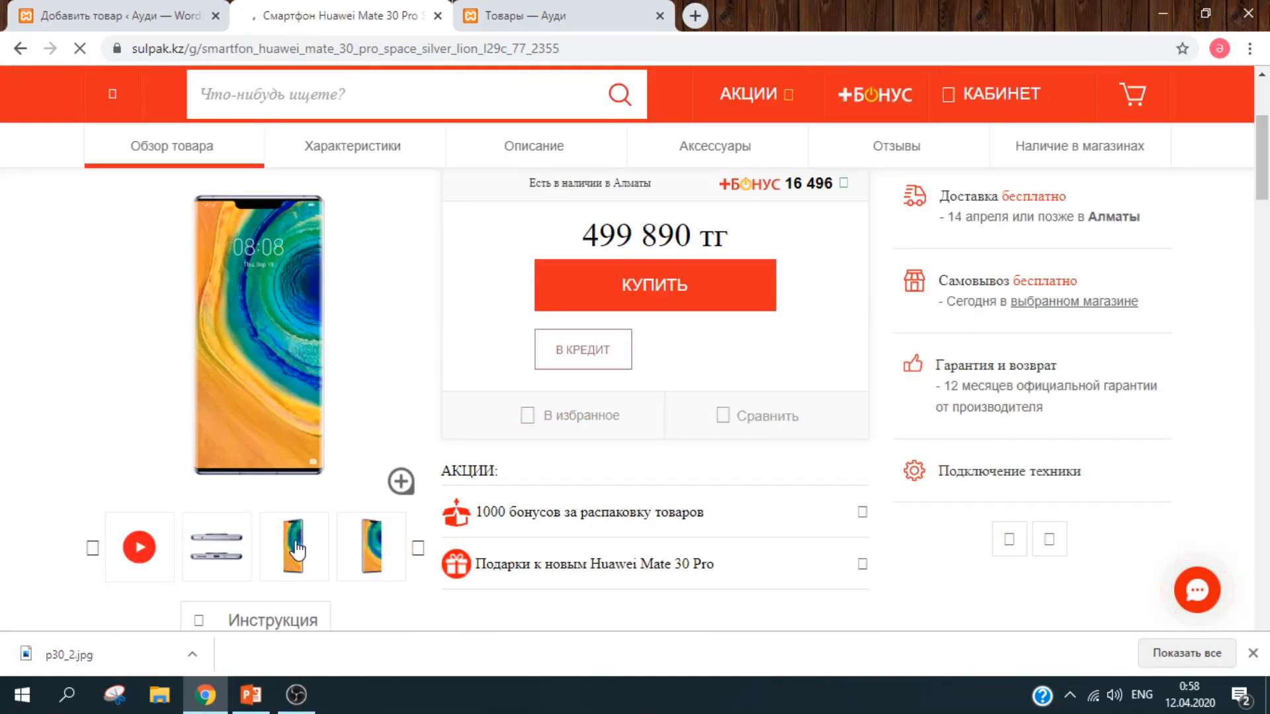
click(296, 549)
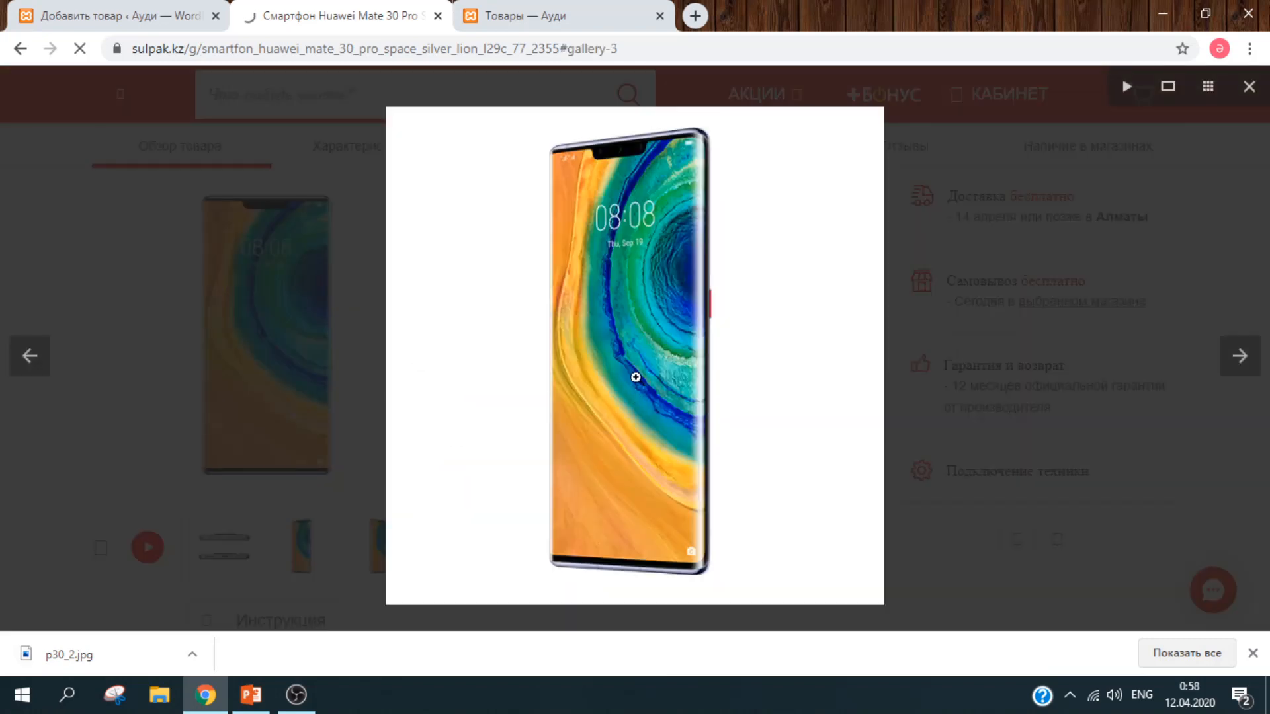
right_click(635, 377)
click(742, 416)
click(901, 498)
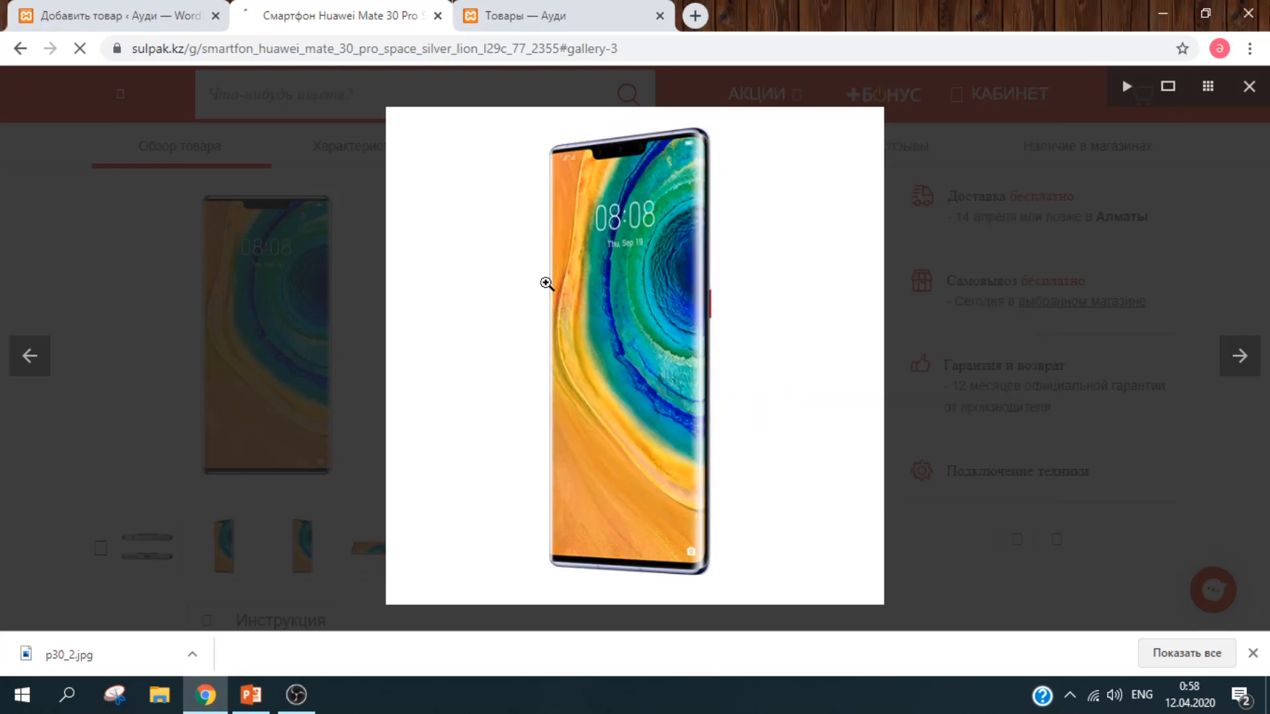
click(145, 15)
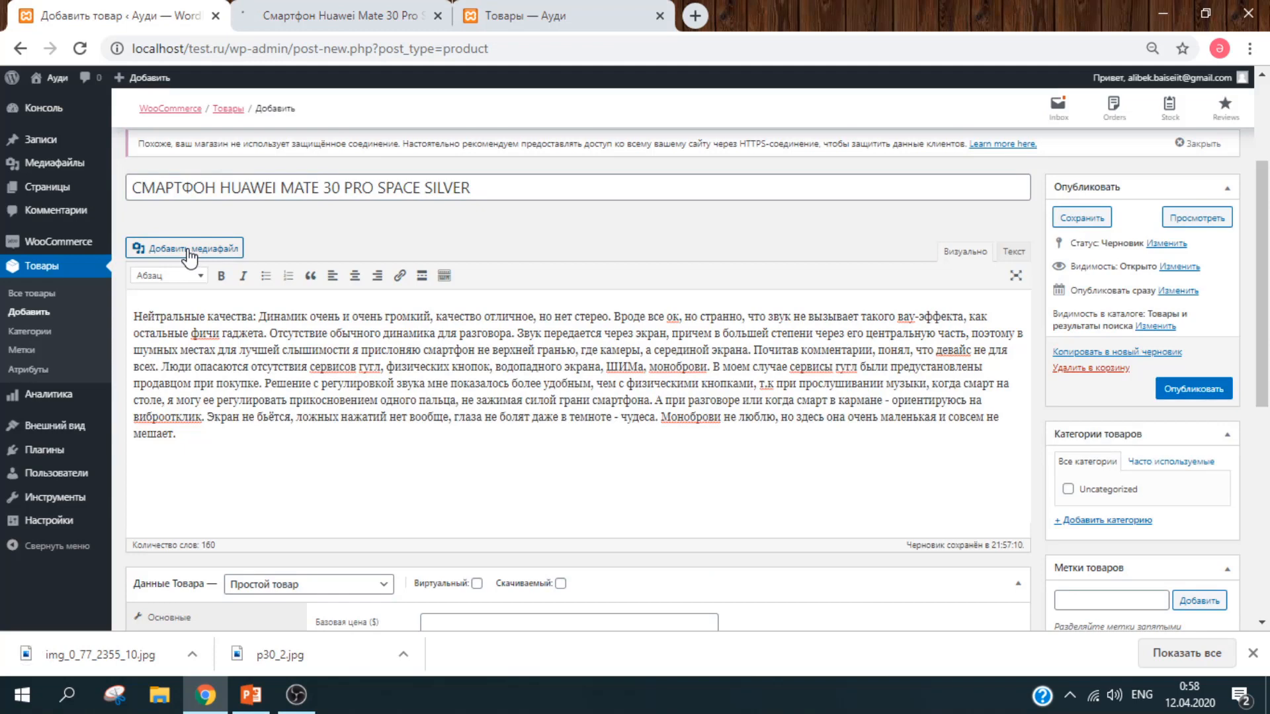
Step: Upload p30_2.jpg and insert it in a new paragraph after the description's first paragraph
click(188, 249)
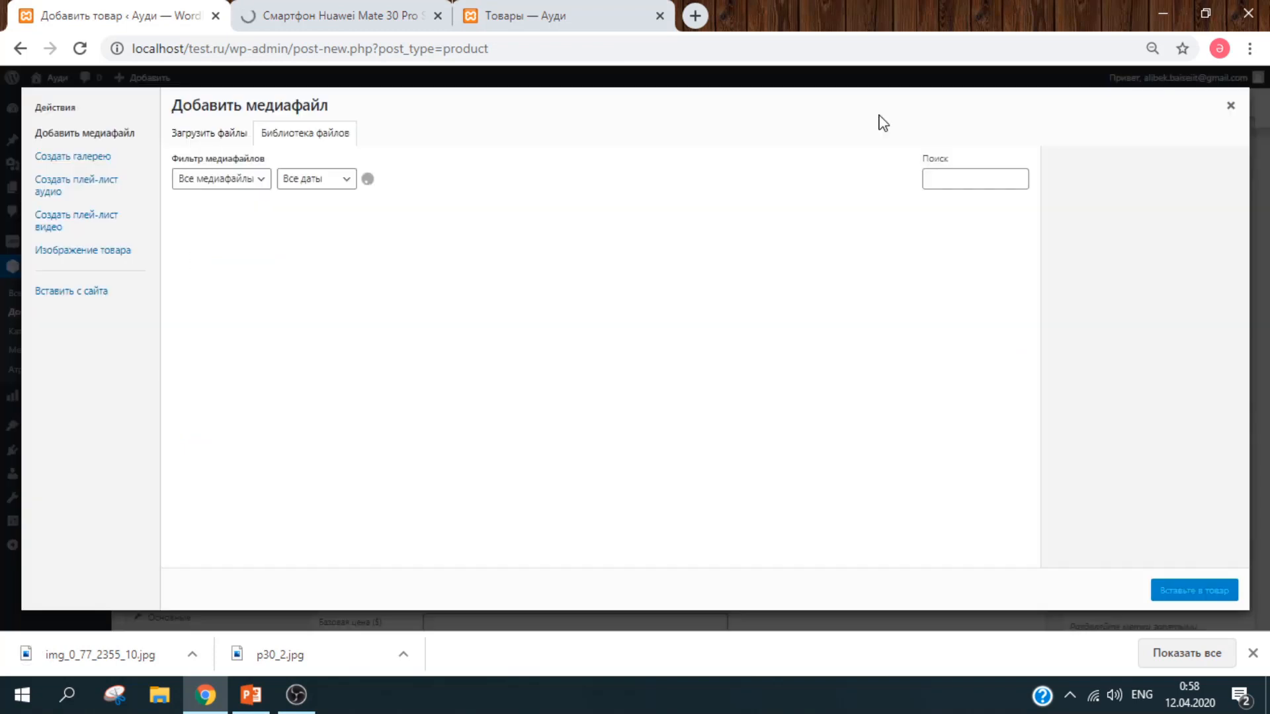
click(1229, 109)
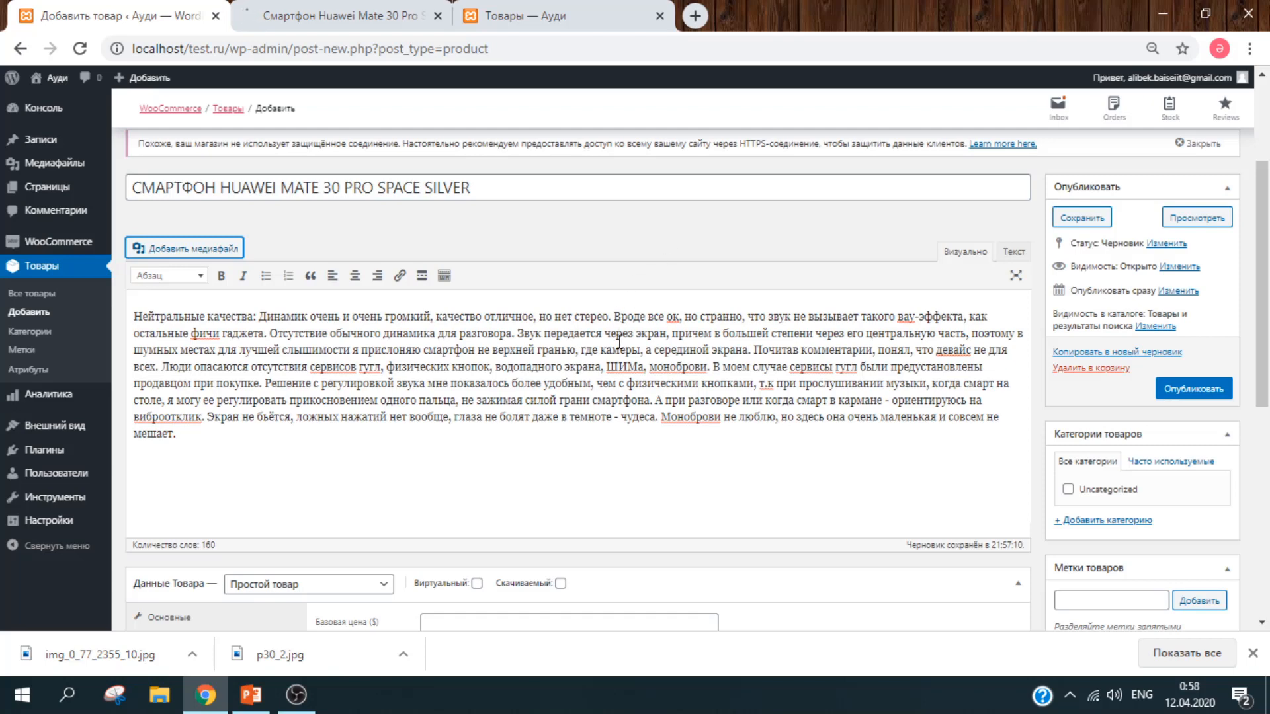
click(756, 348)
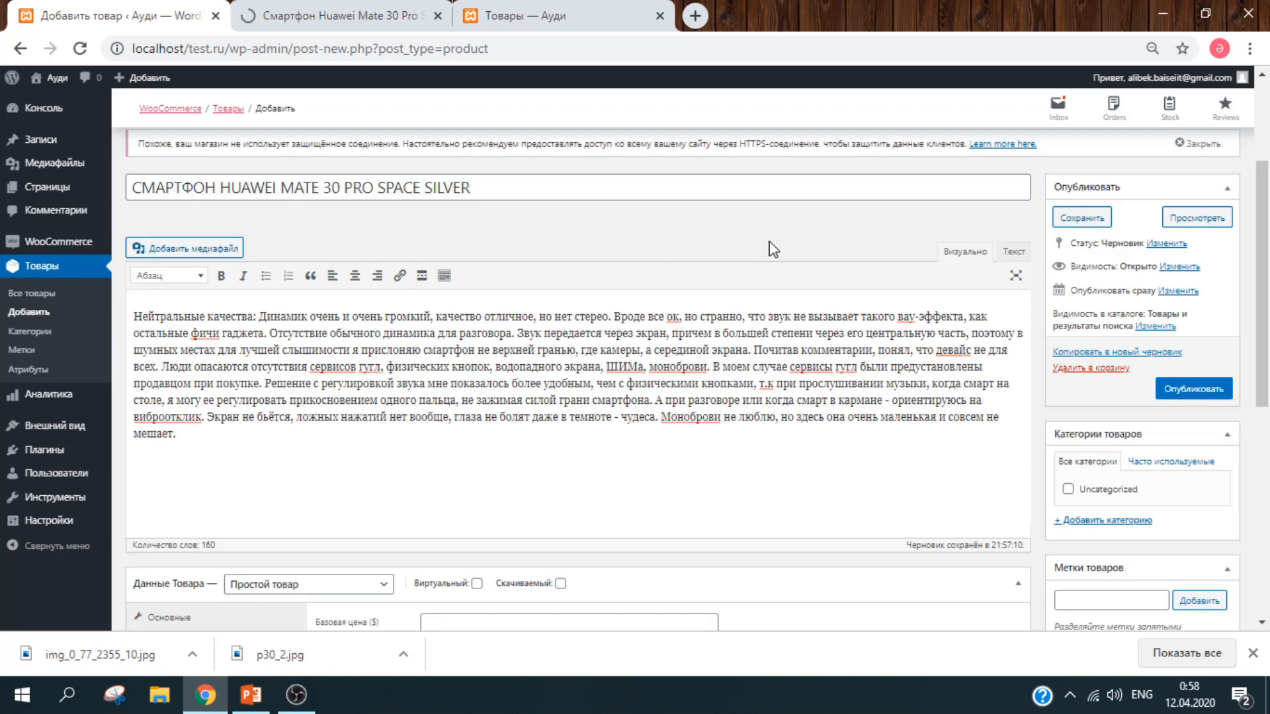
key(Return)
key(Return)
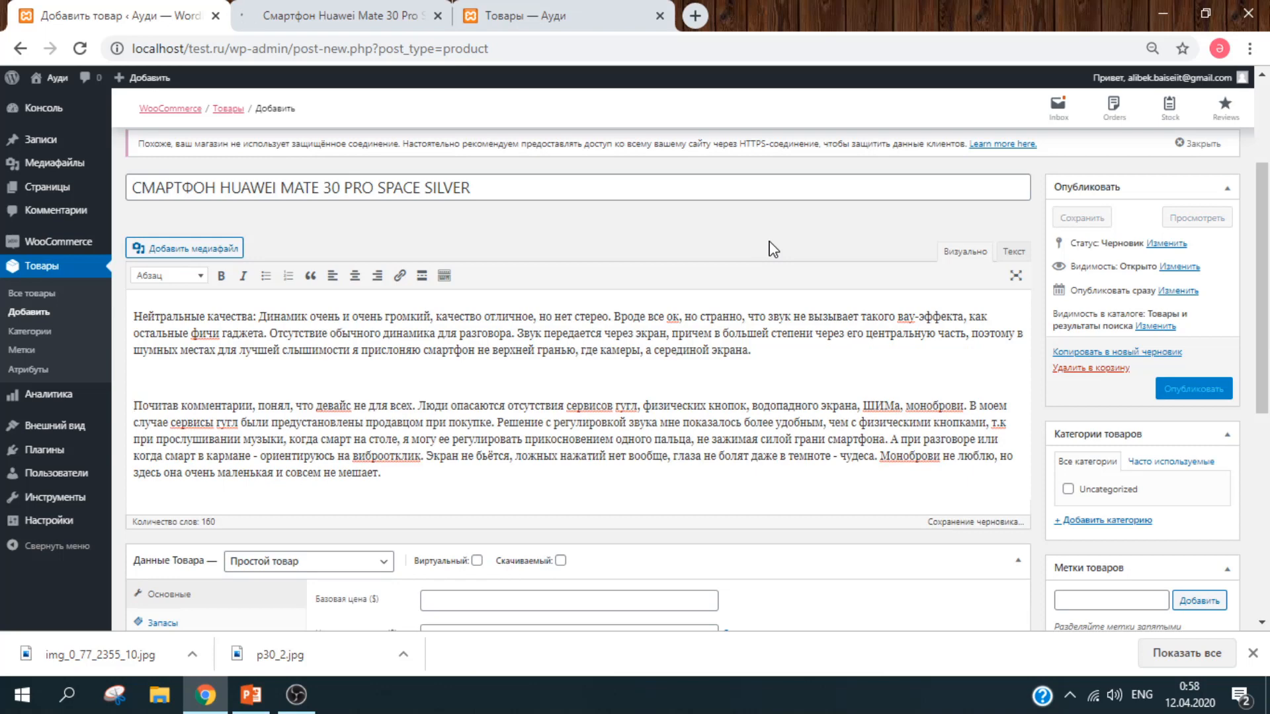
click(178, 250)
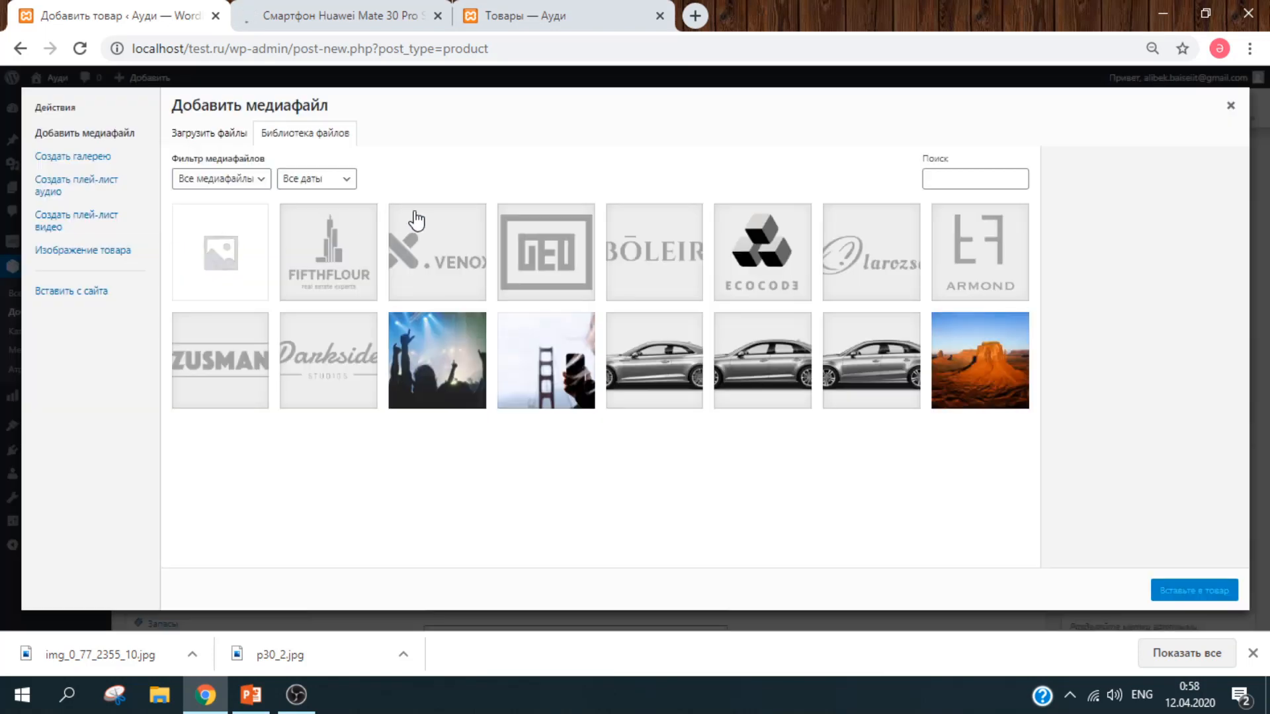
click(219, 136)
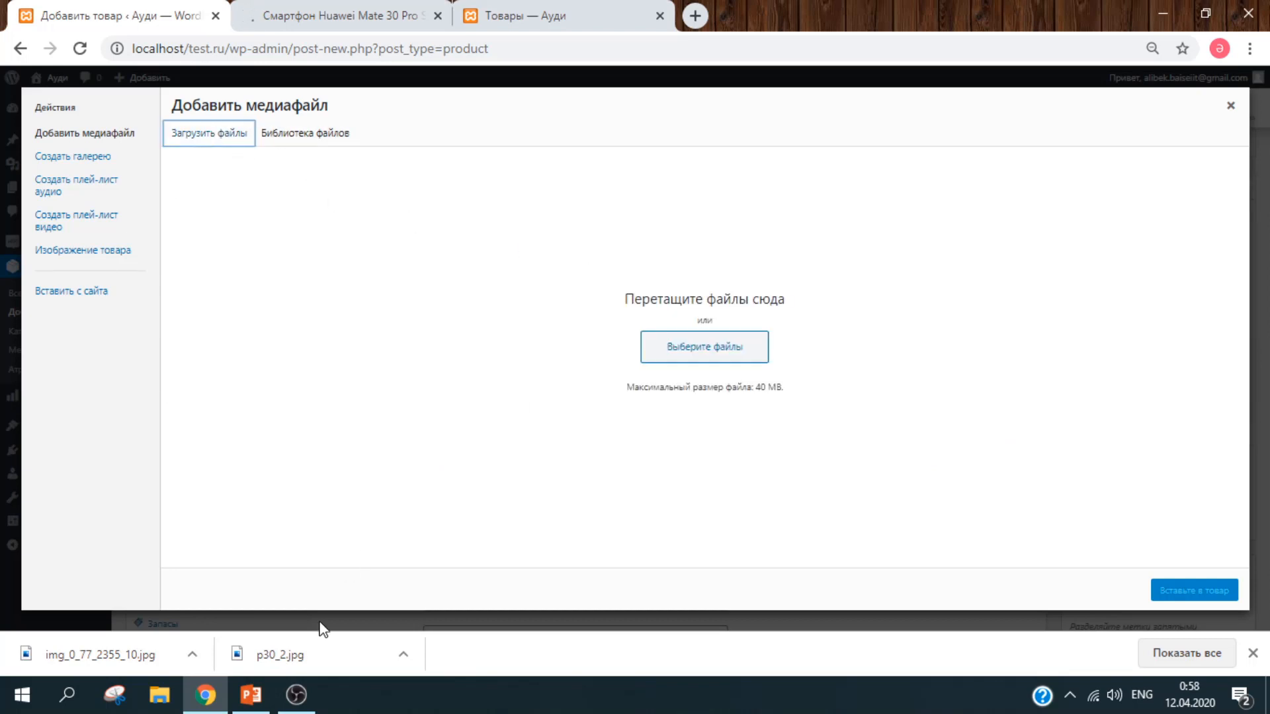
drag(331, 662, 738, 357)
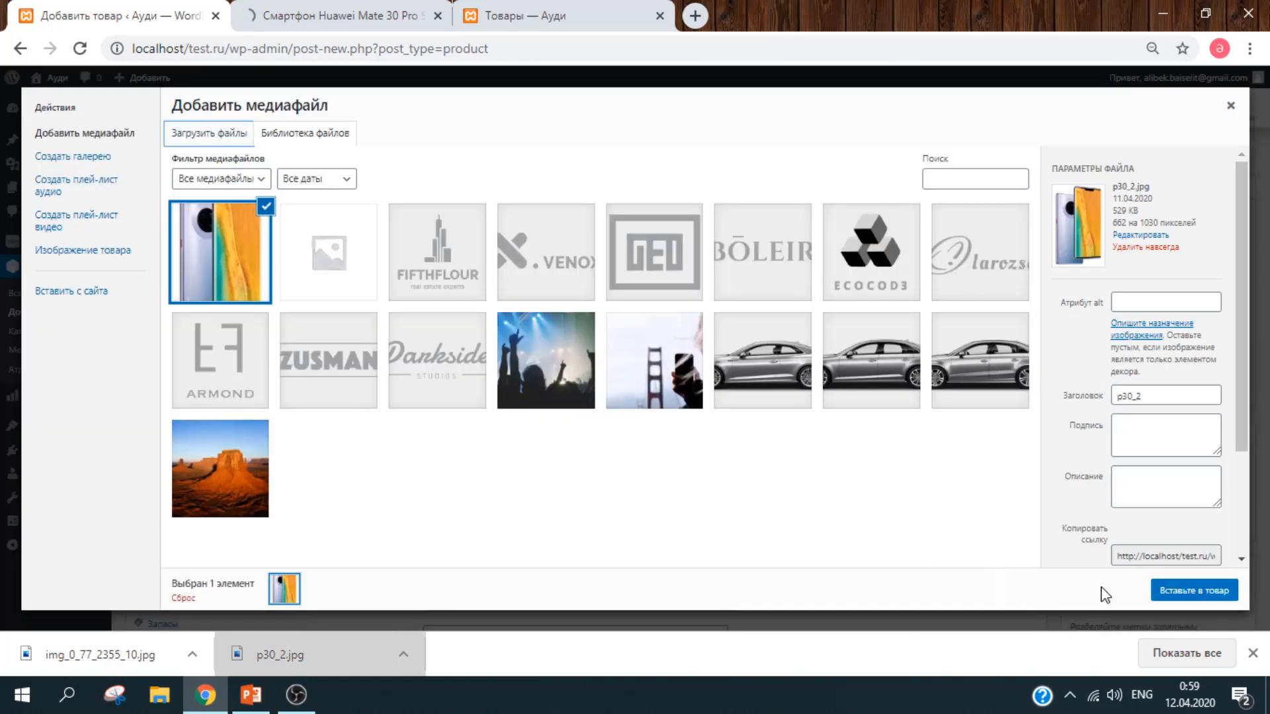
click(1193, 595)
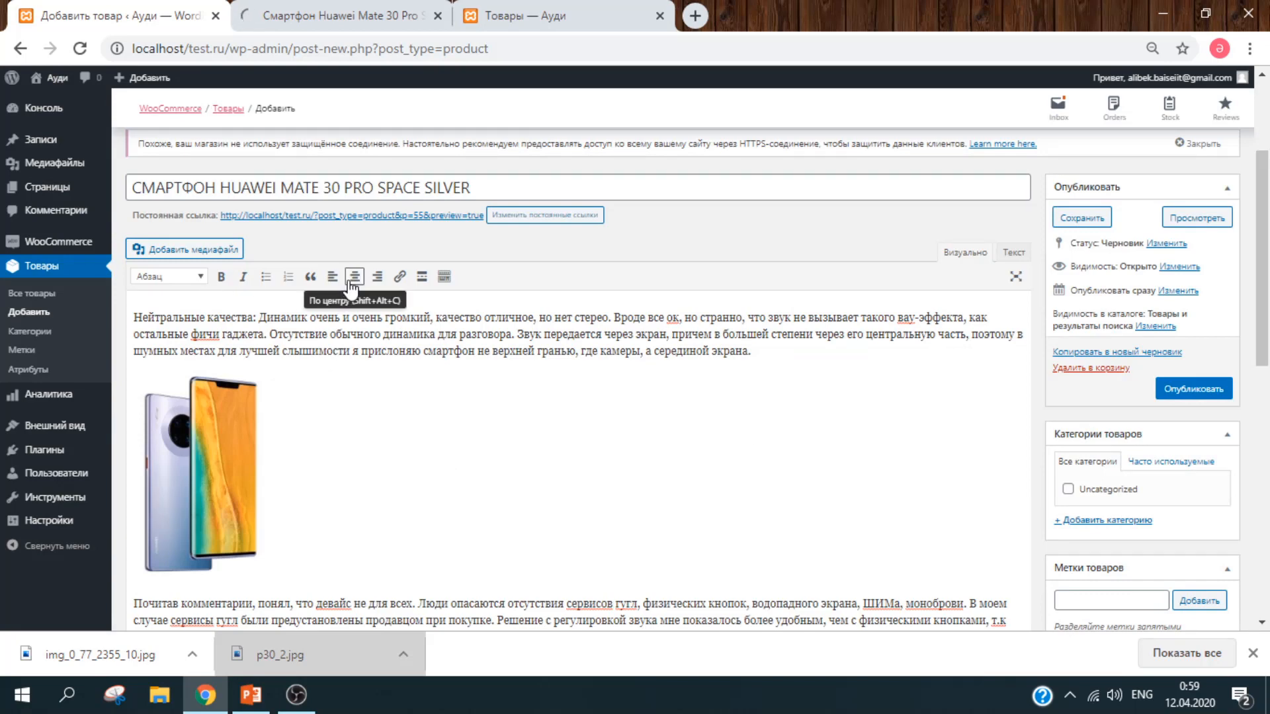
Step: Centre-align the phone photo and enlarge it to roughly 289 × 450 pixels
click(201, 459)
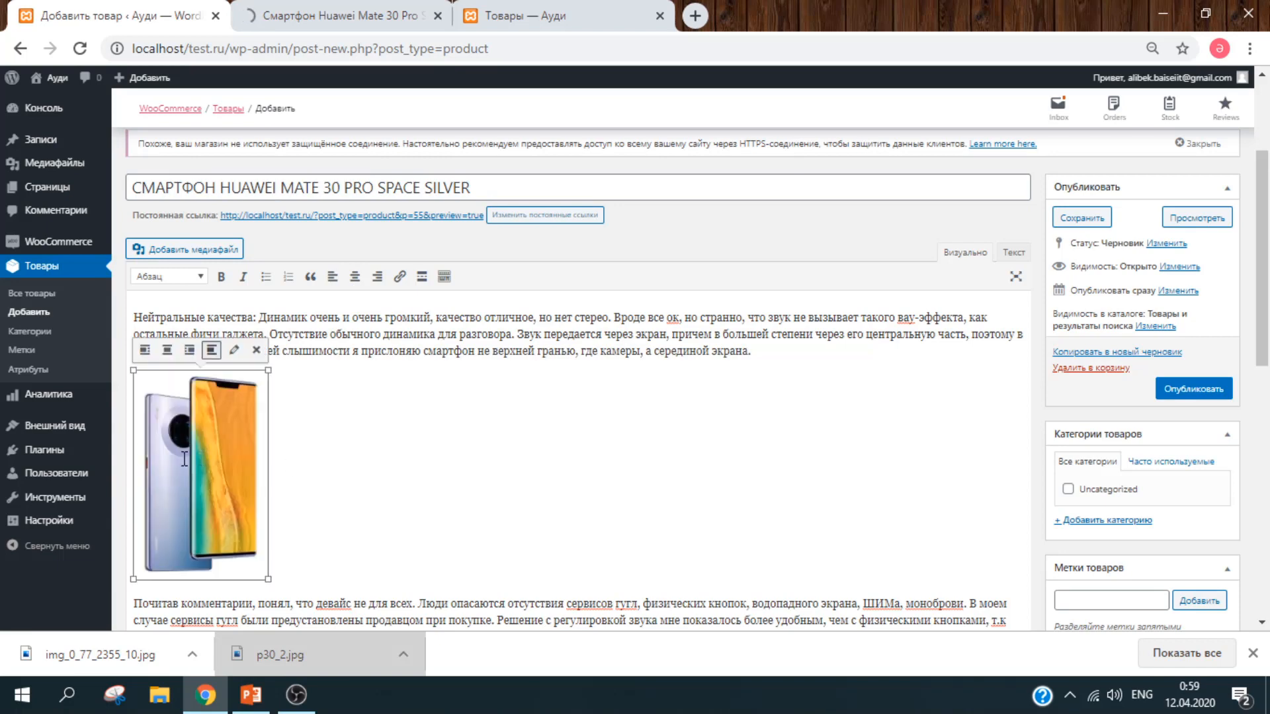
click(363, 281)
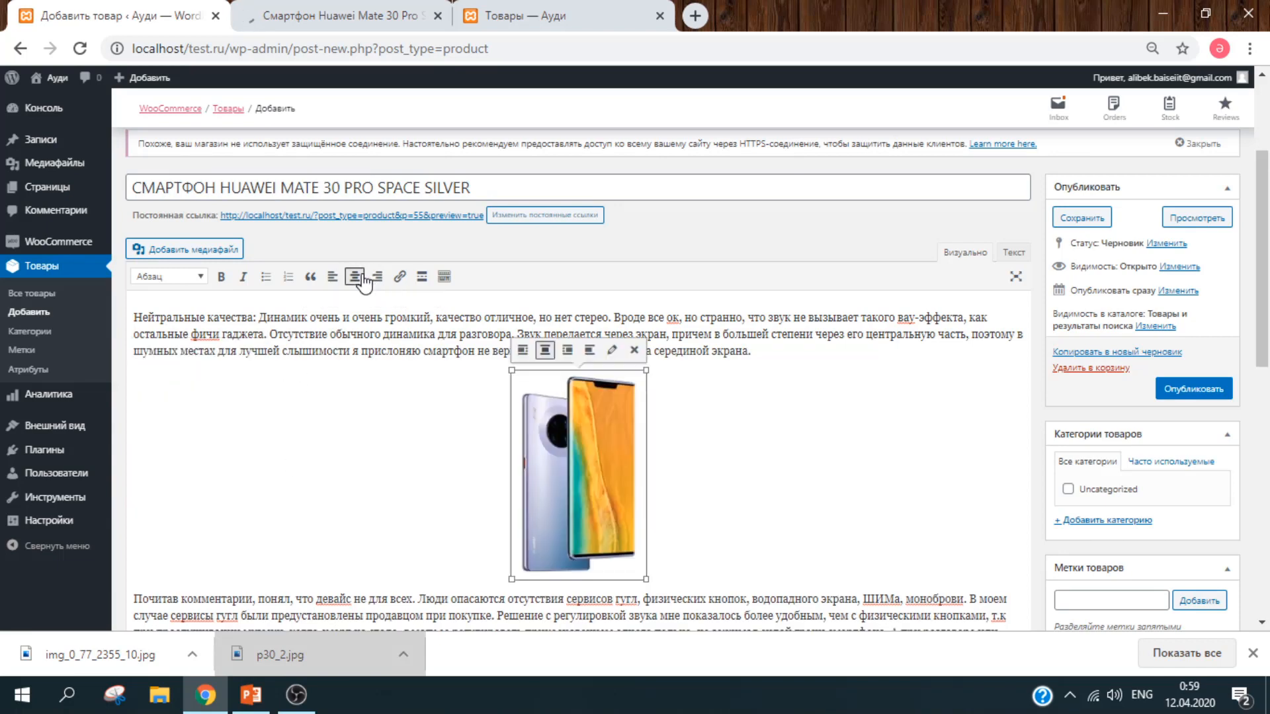
click(772, 477)
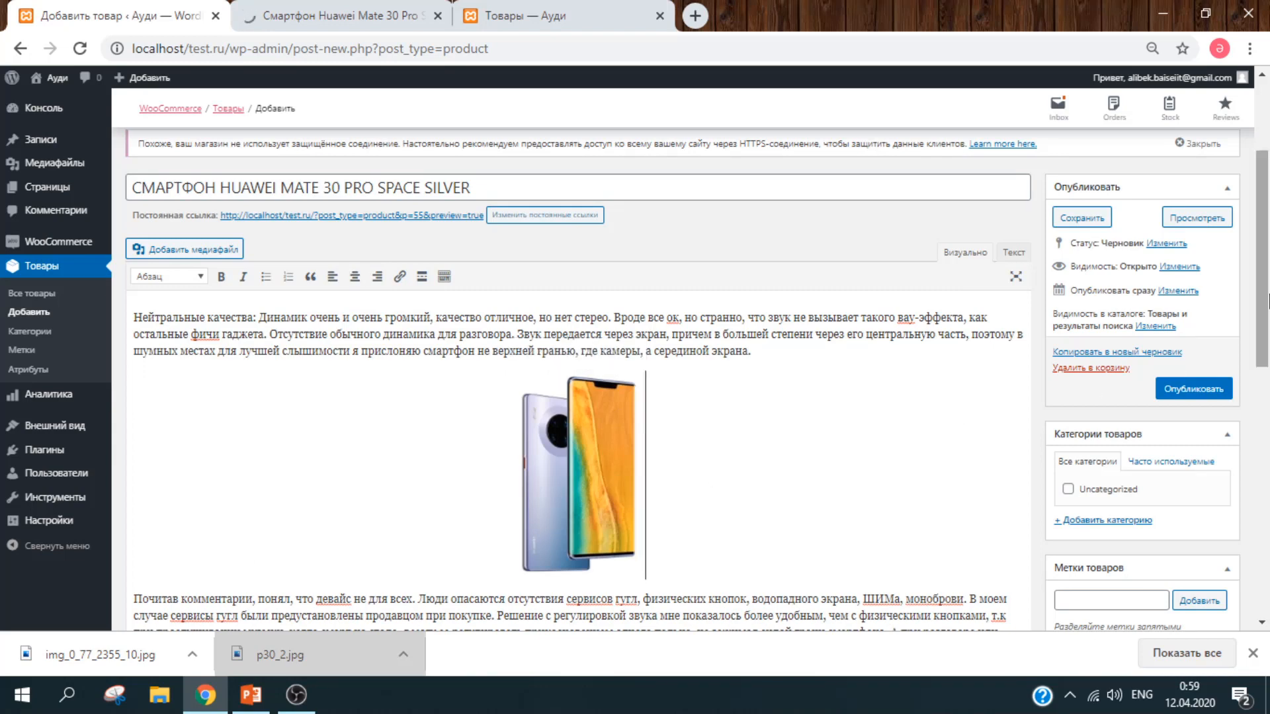
scroll(1266, 329, down, 1)
click(595, 425)
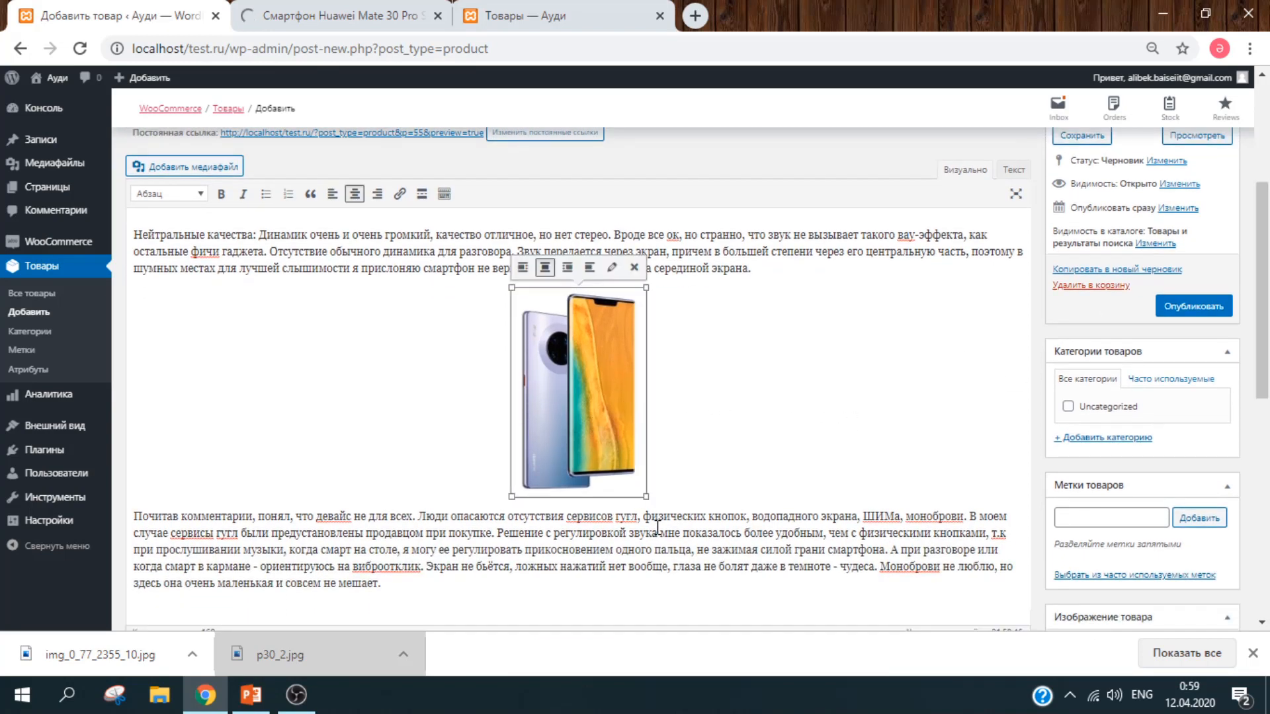
drag(644, 495, 759, 597)
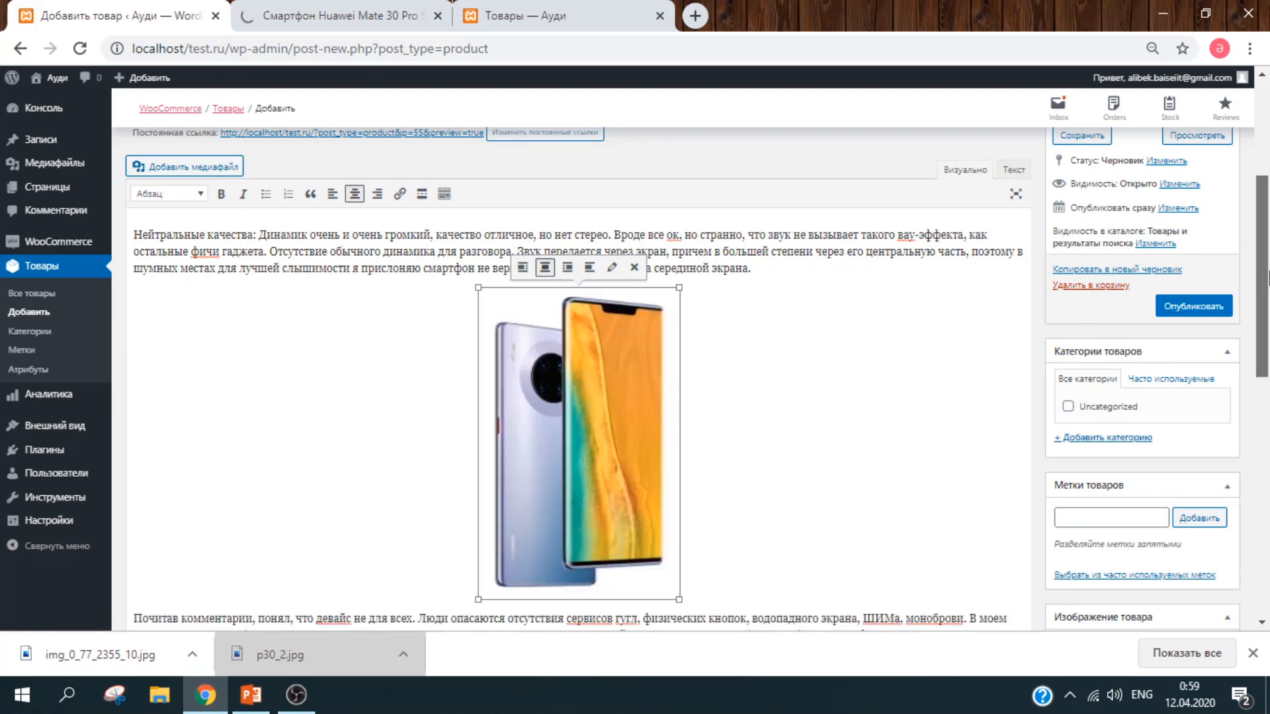
drag(1268, 277, 1267, 273)
click(153, 239)
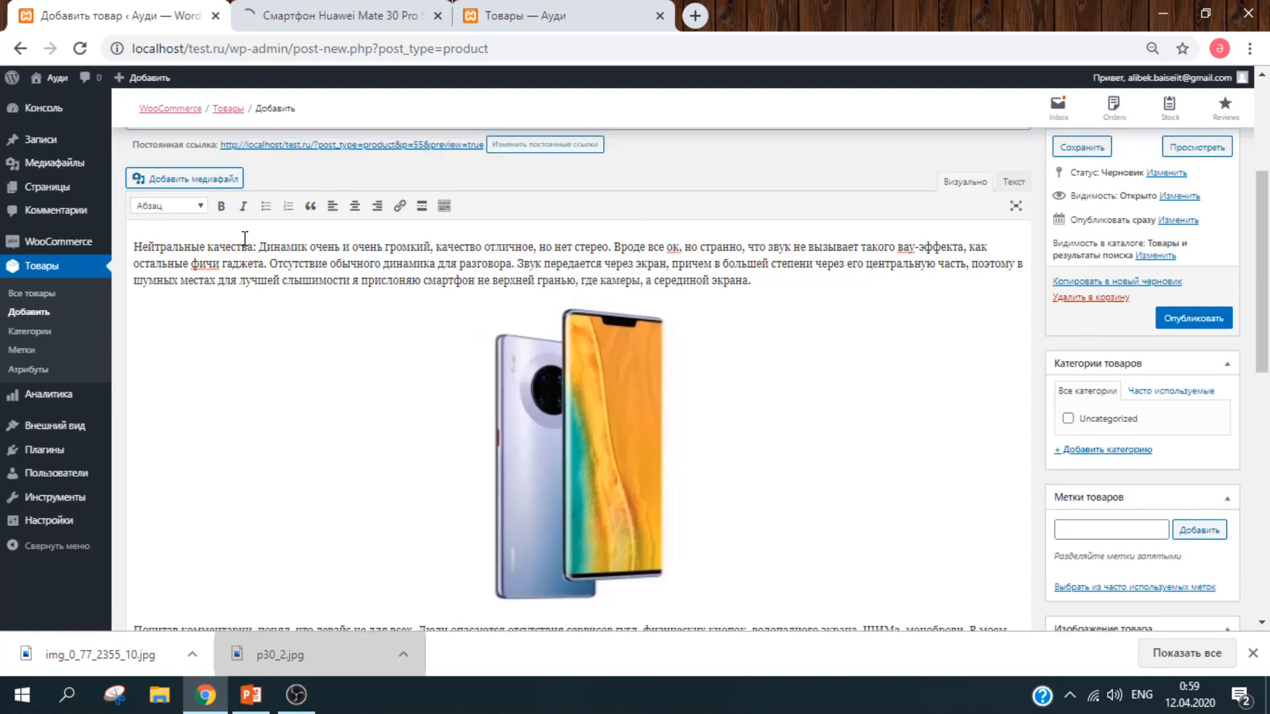
Step: Bold the opening label «Нейтральные качества:» in the product description
drag(257, 246, 99, 255)
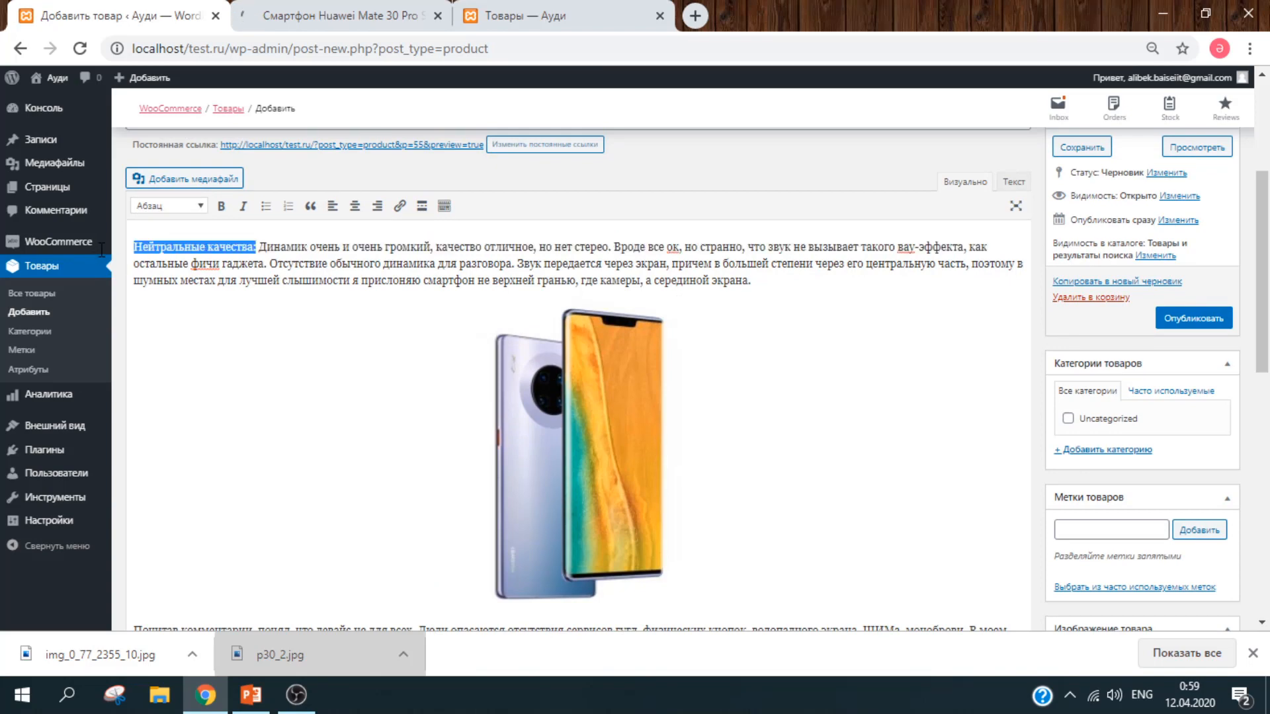
click(222, 206)
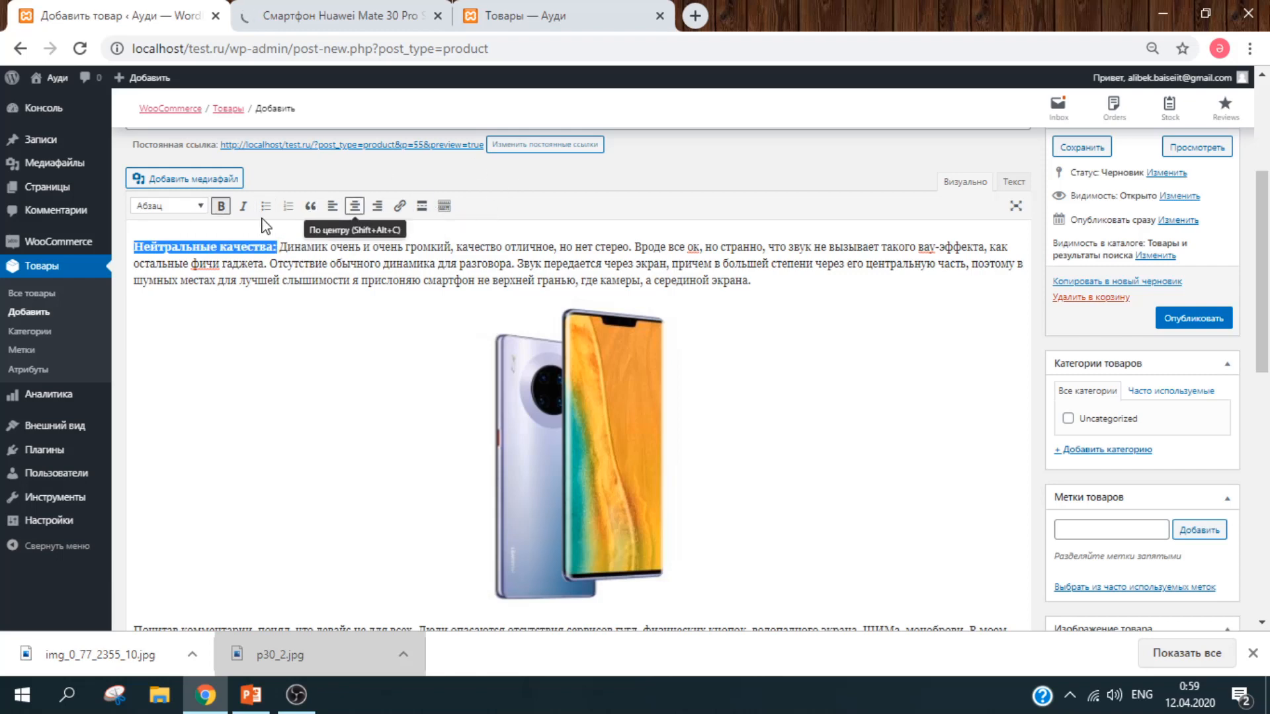
click(577, 232)
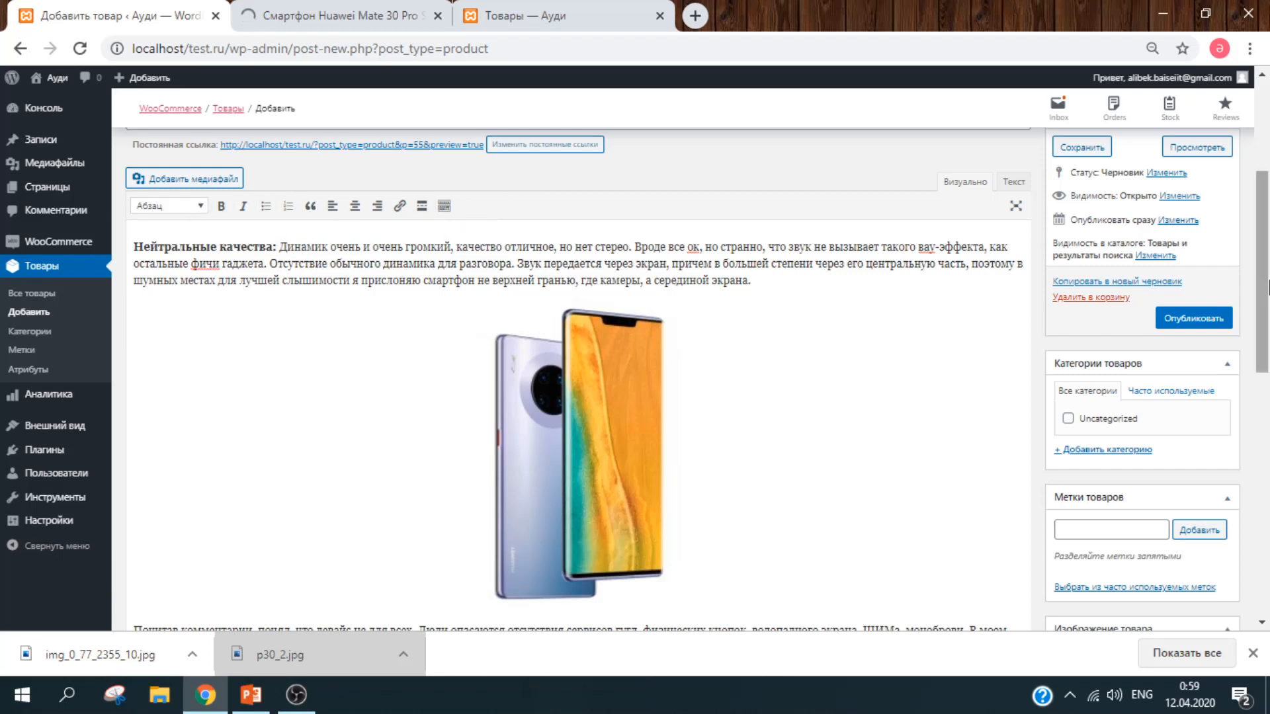
drag(1268, 311, 1268, 500)
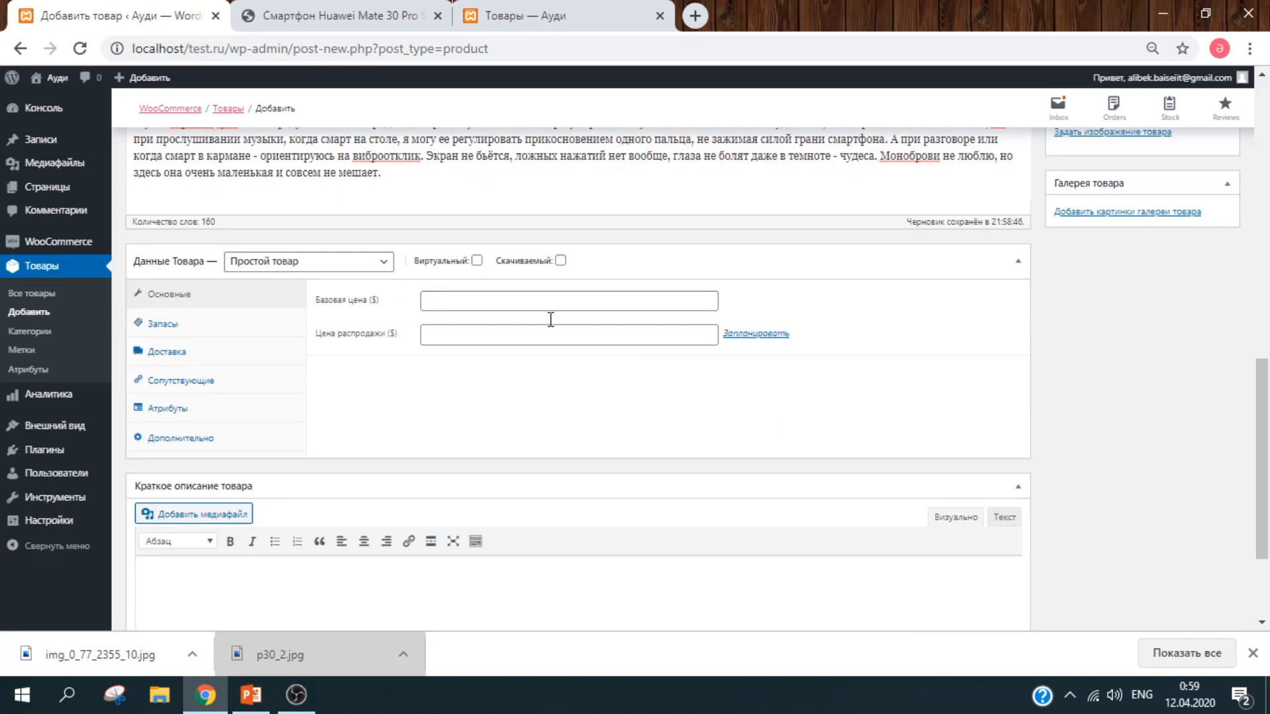
Step: Set the regular price to 500000 and the sale price to 450000
click(539, 292)
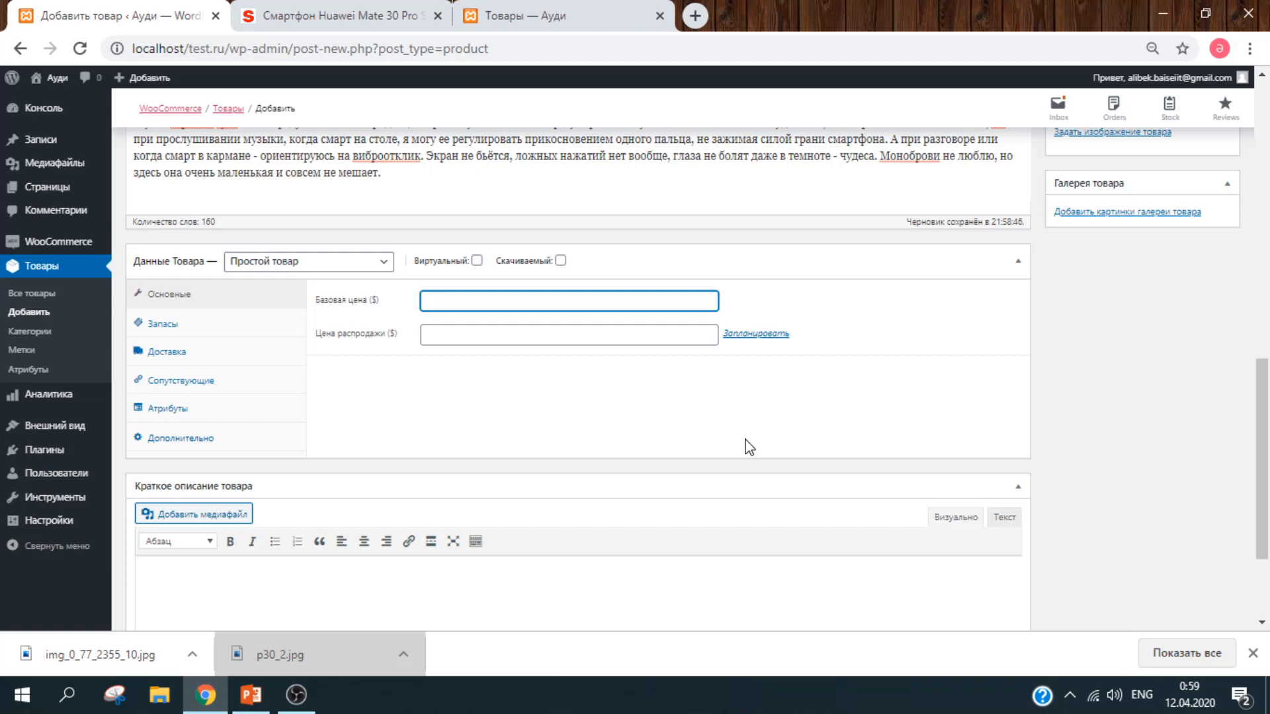
text(00000)
click(603, 337)
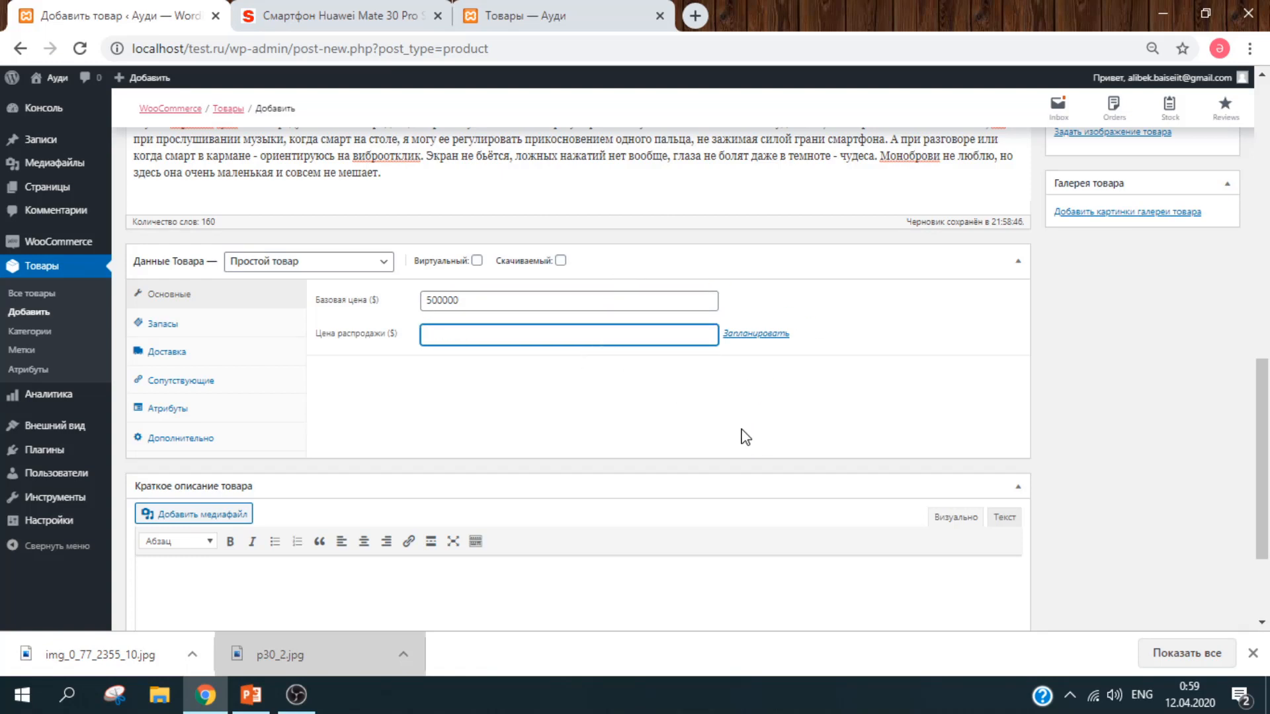
text(55555555)
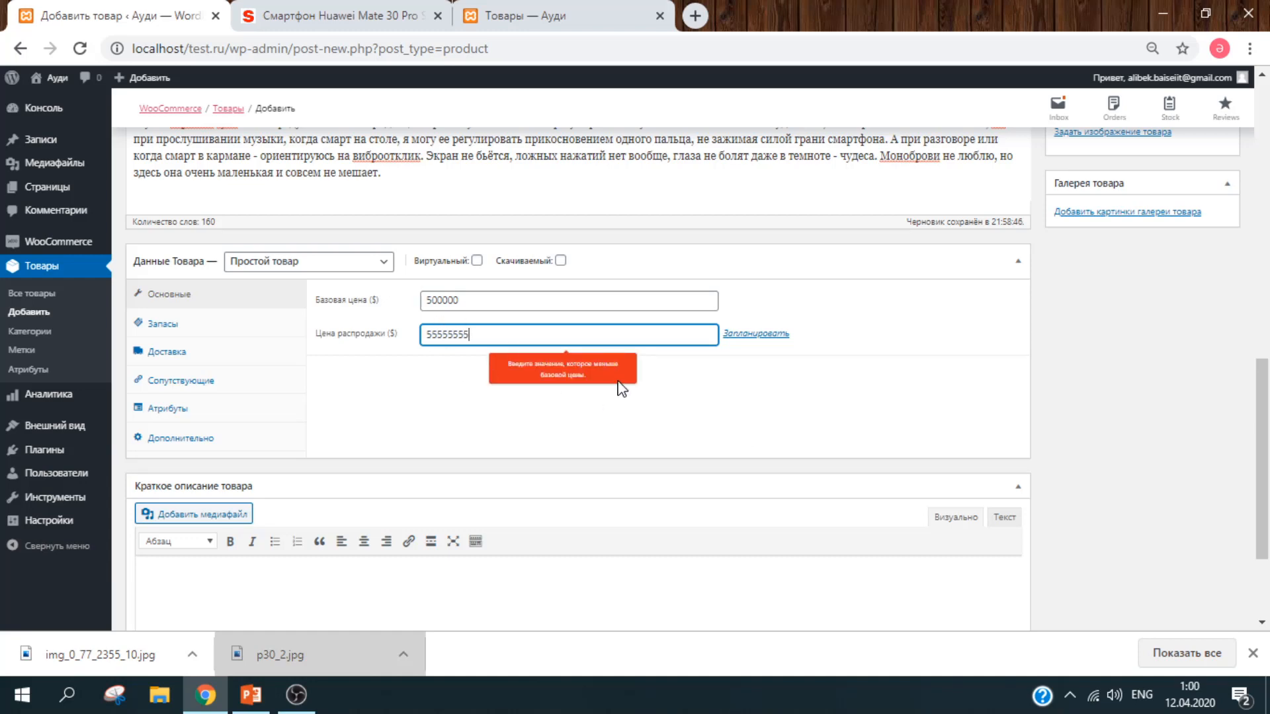
key(ctrl+a)
text(450)
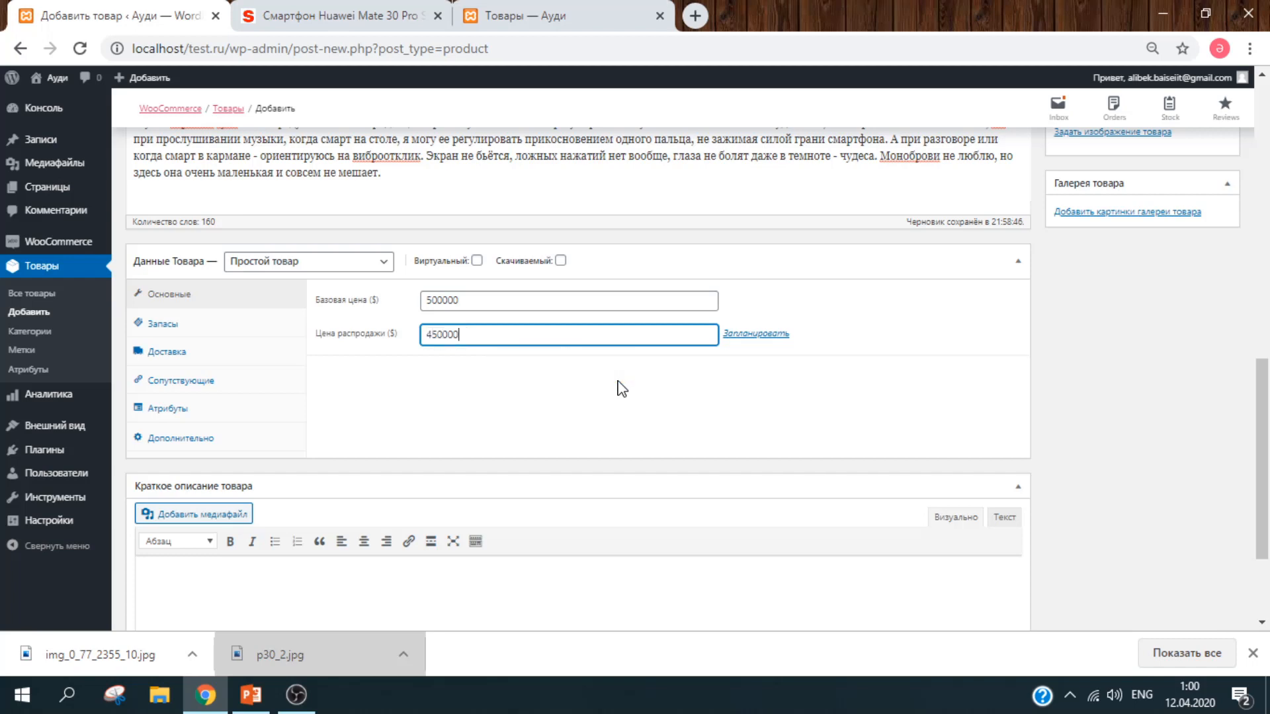
click(622, 389)
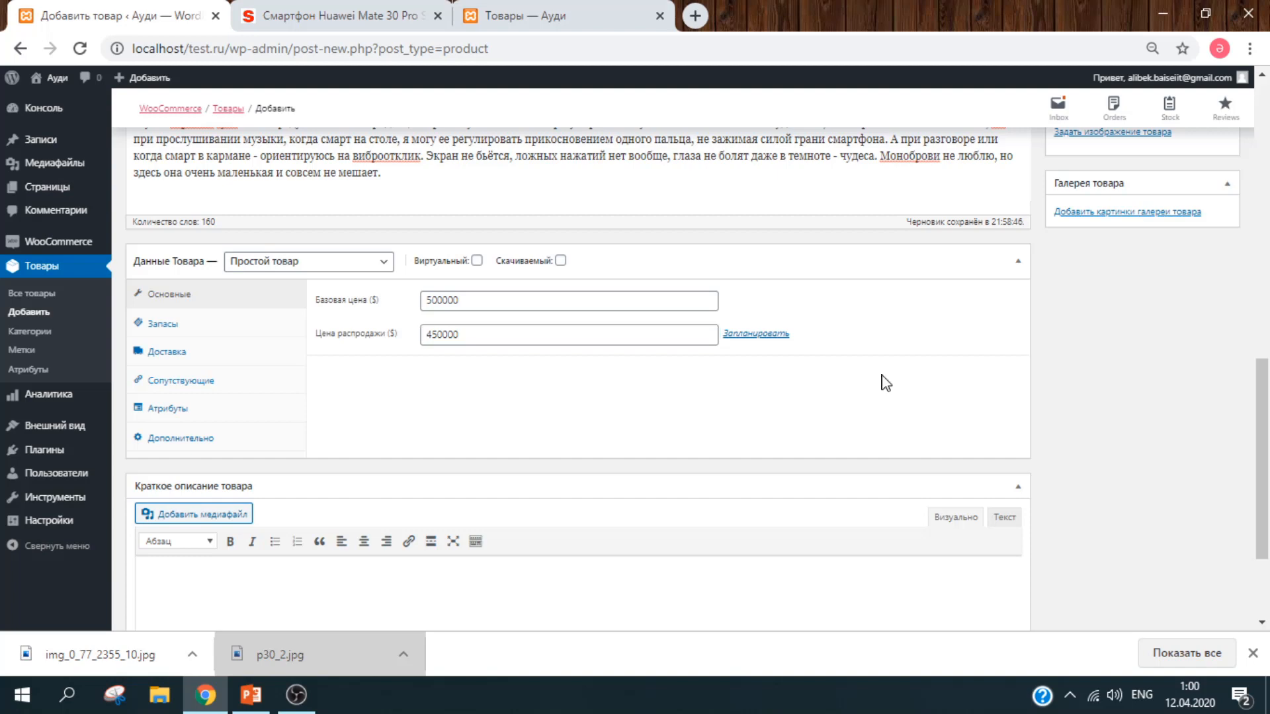
Step: Schedule the sale to run from 13 to 19 April 2020
click(755, 334)
click(641, 371)
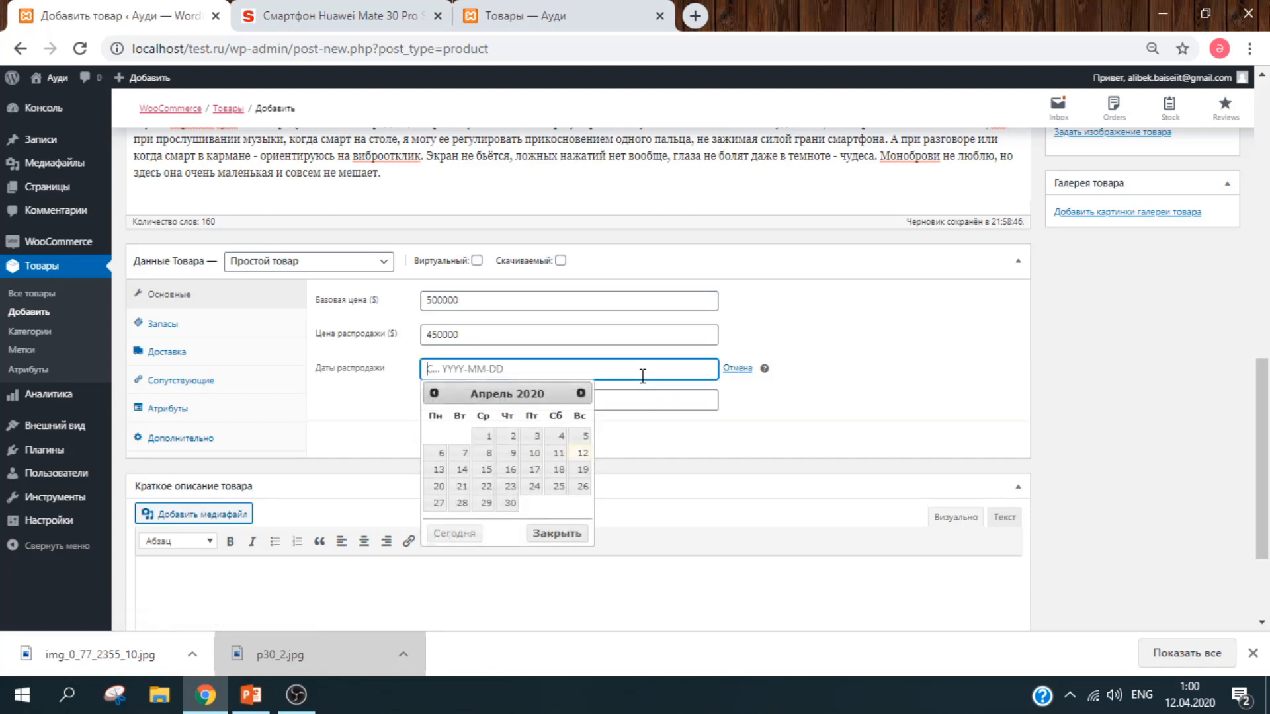
click(438, 469)
click(536, 396)
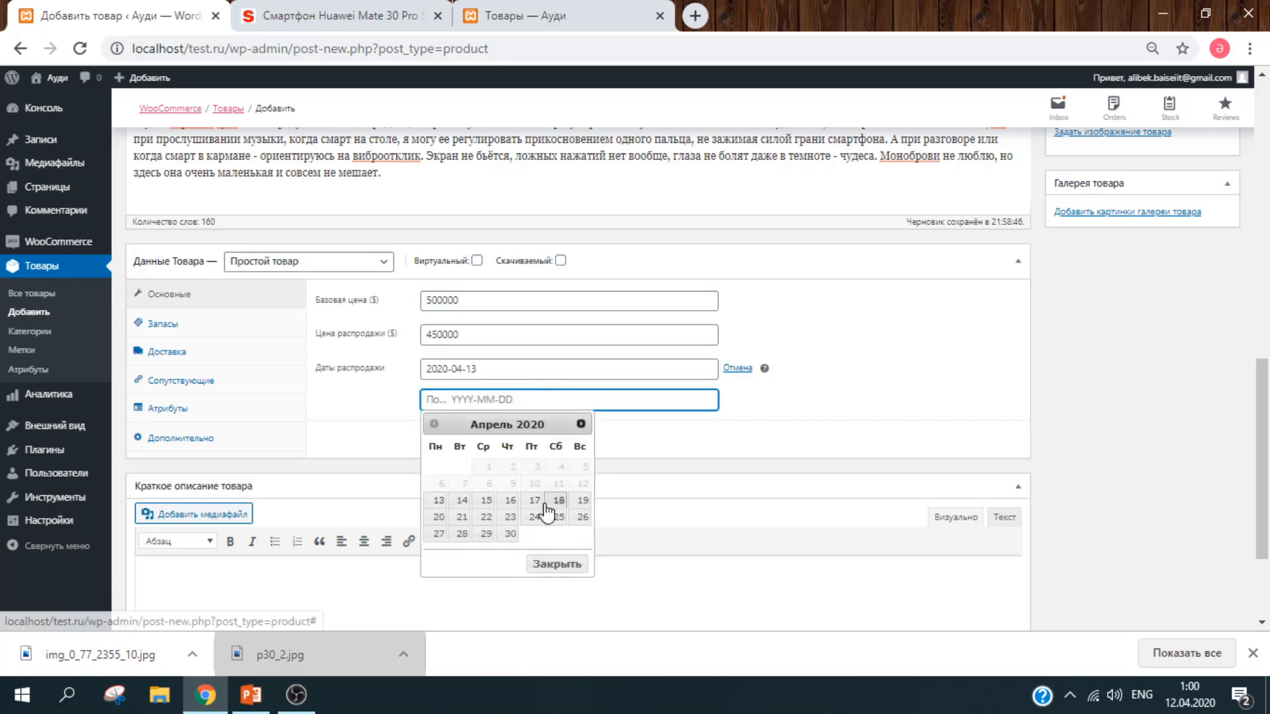
click(574, 505)
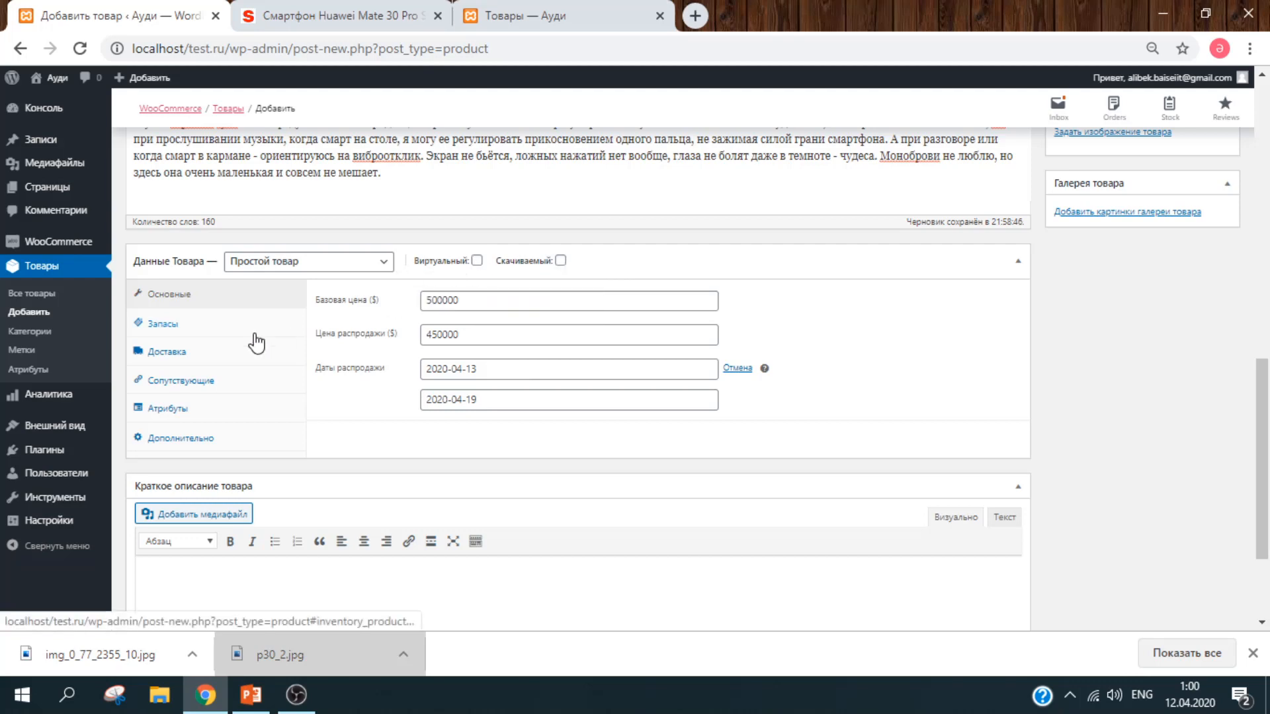
Step: Give the product SKU 051235, keep stock status В наличии, and begin entering shipping weight
click(196, 331)
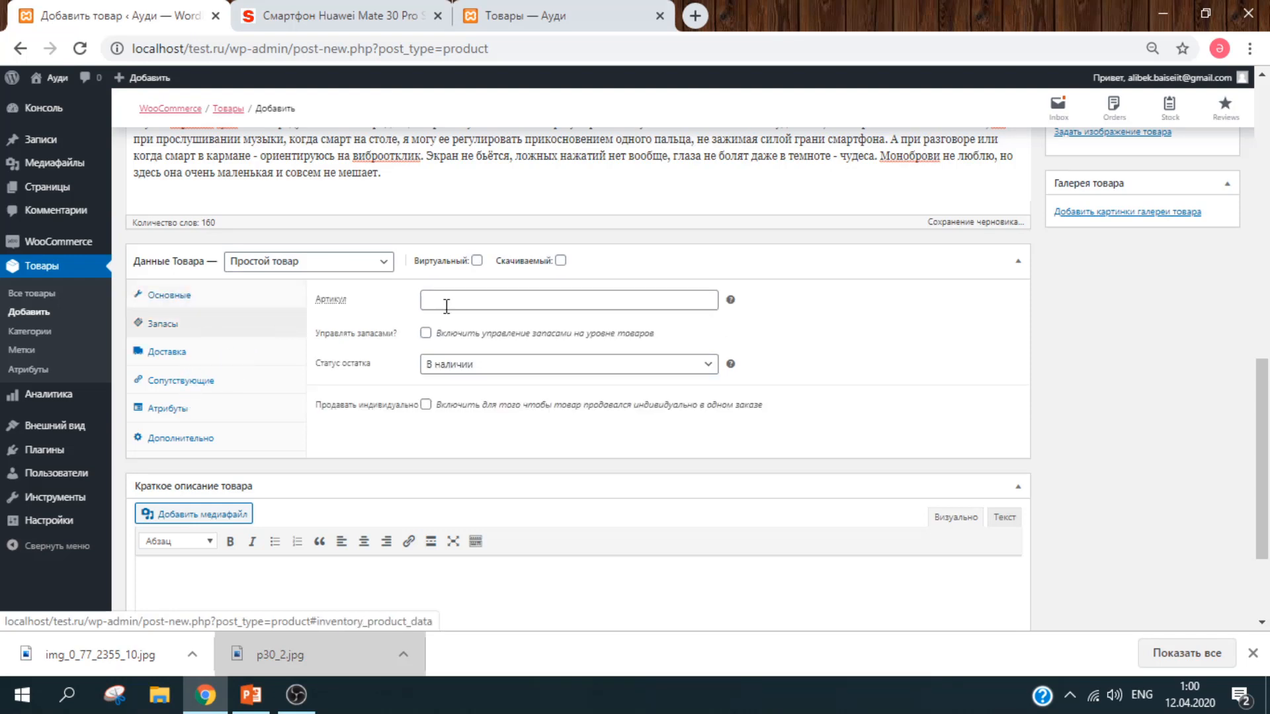
click(471, 302)
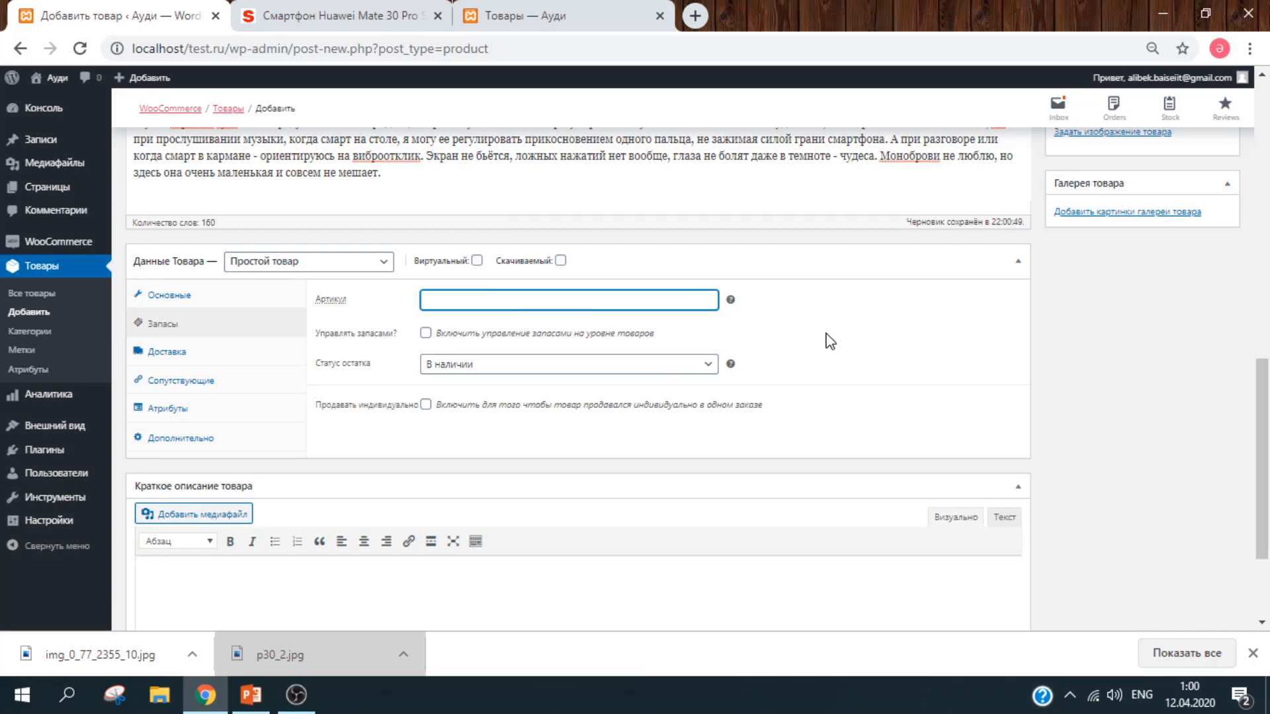
text(051)
click(535, 374)
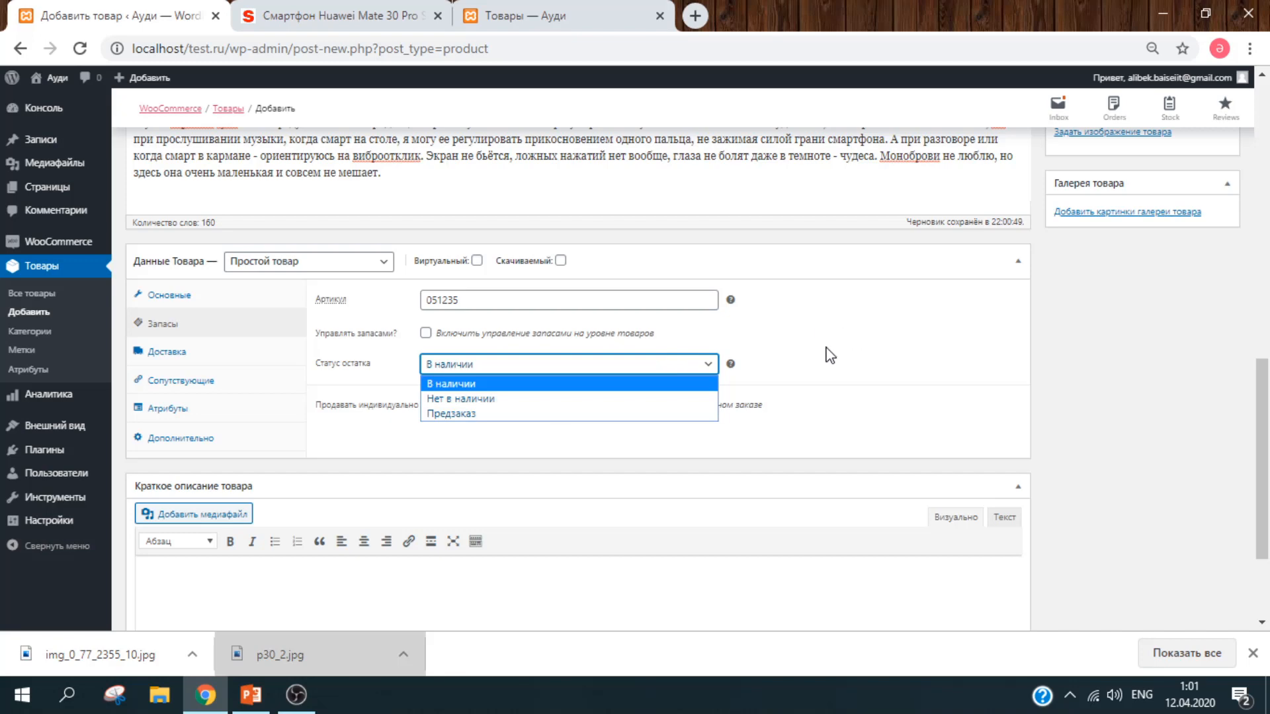
click(807, 363)
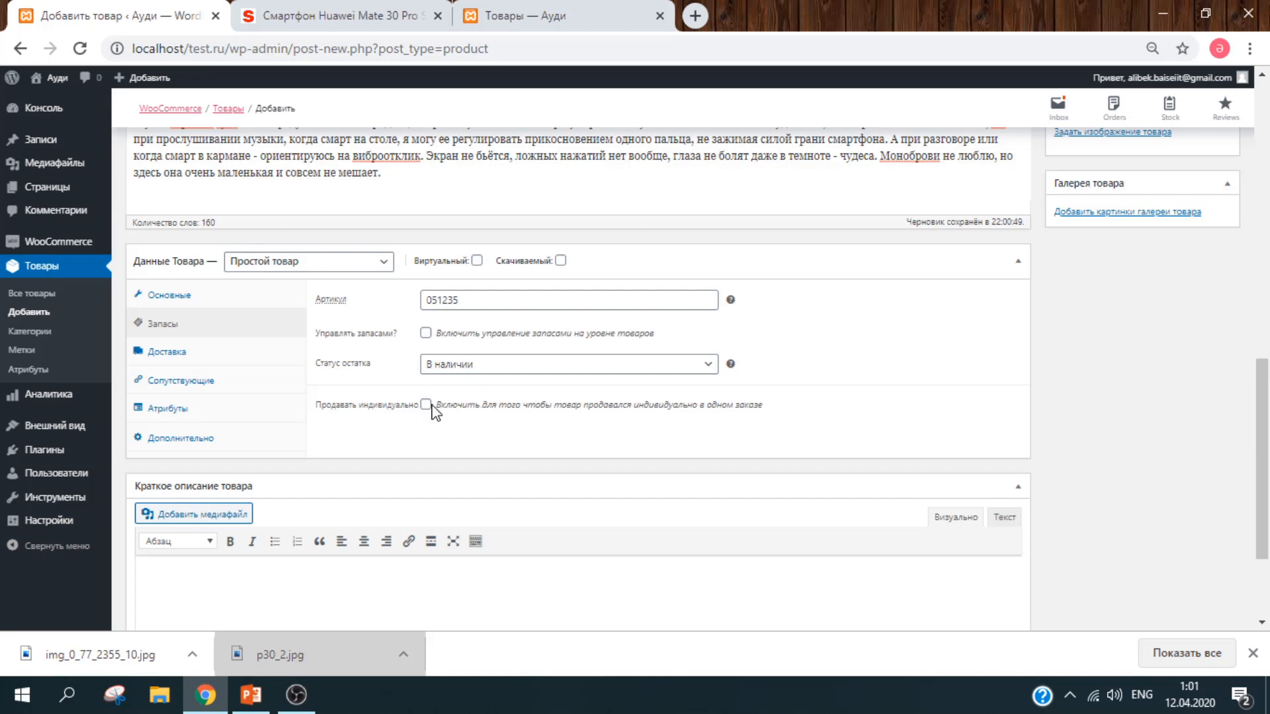
click(219, 360)
click(526, 295)
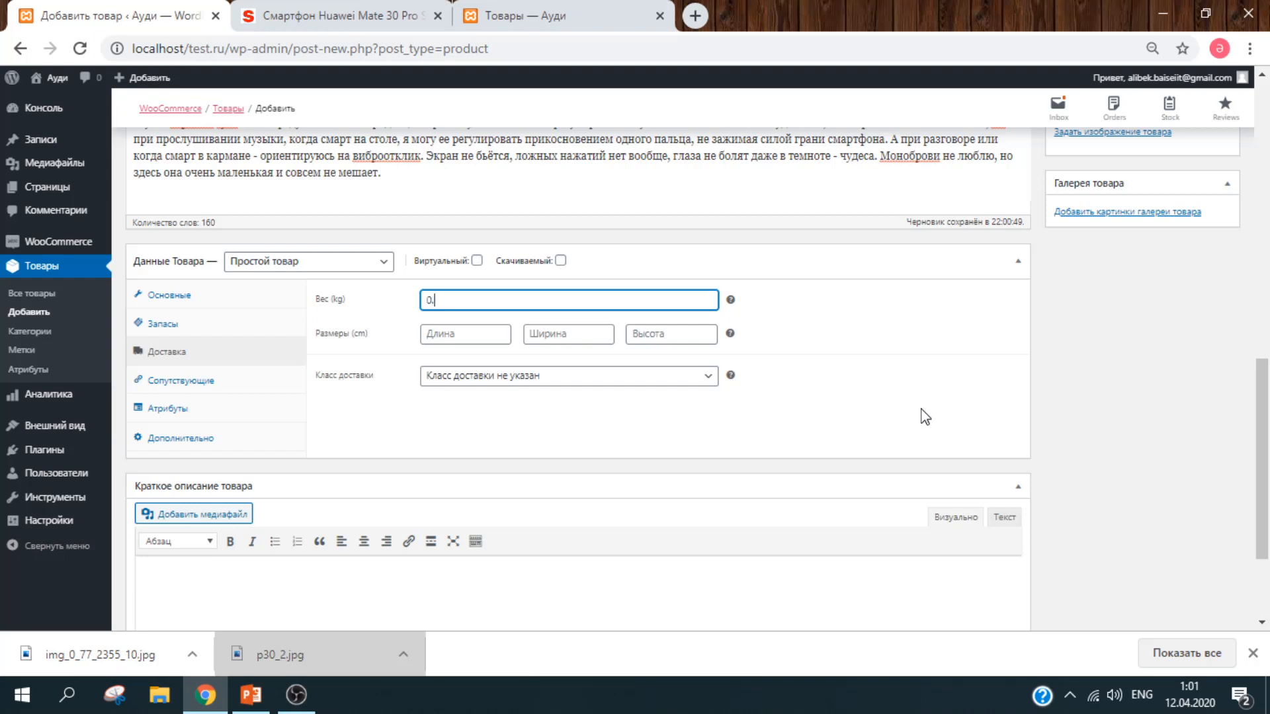
Step: Enter weight 0.198 kg and dimensions 20 × 10 × 0.5 cm, leaving the shipping class 'не указан'
text(0.198)
click(441, 331)
click(595, 301)
click(480, 334)
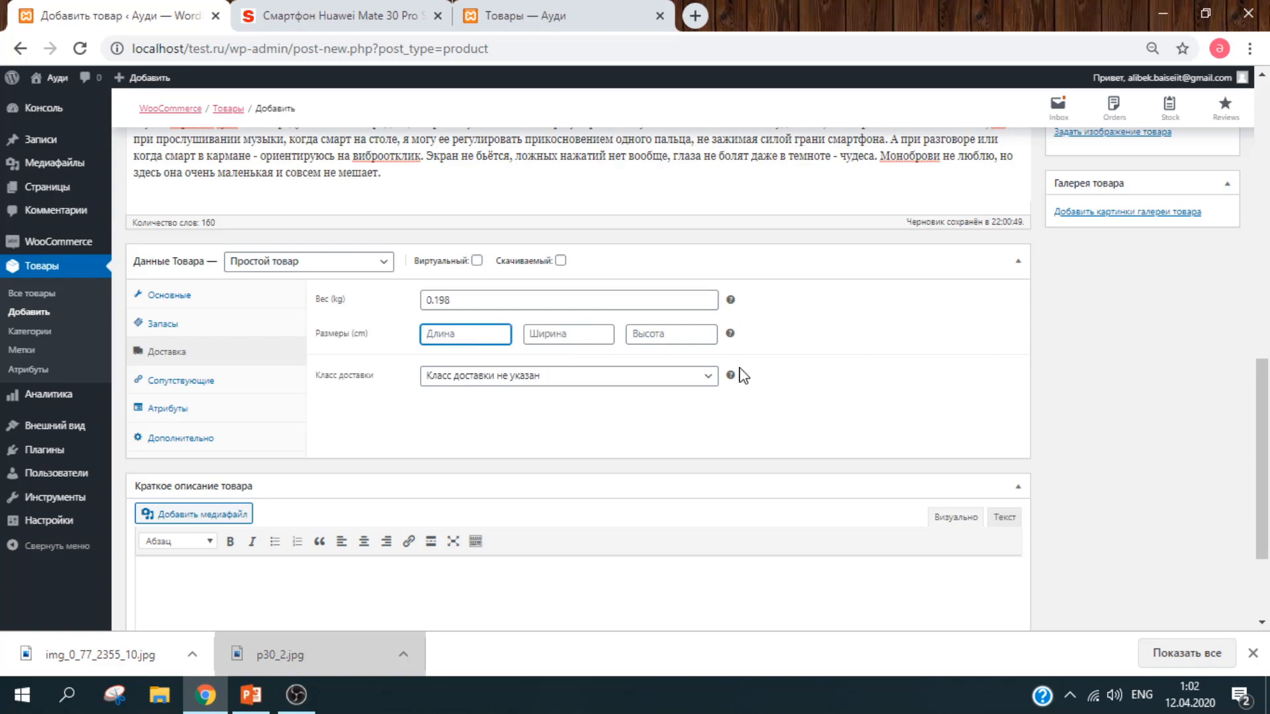
text(20)
key(Tab)
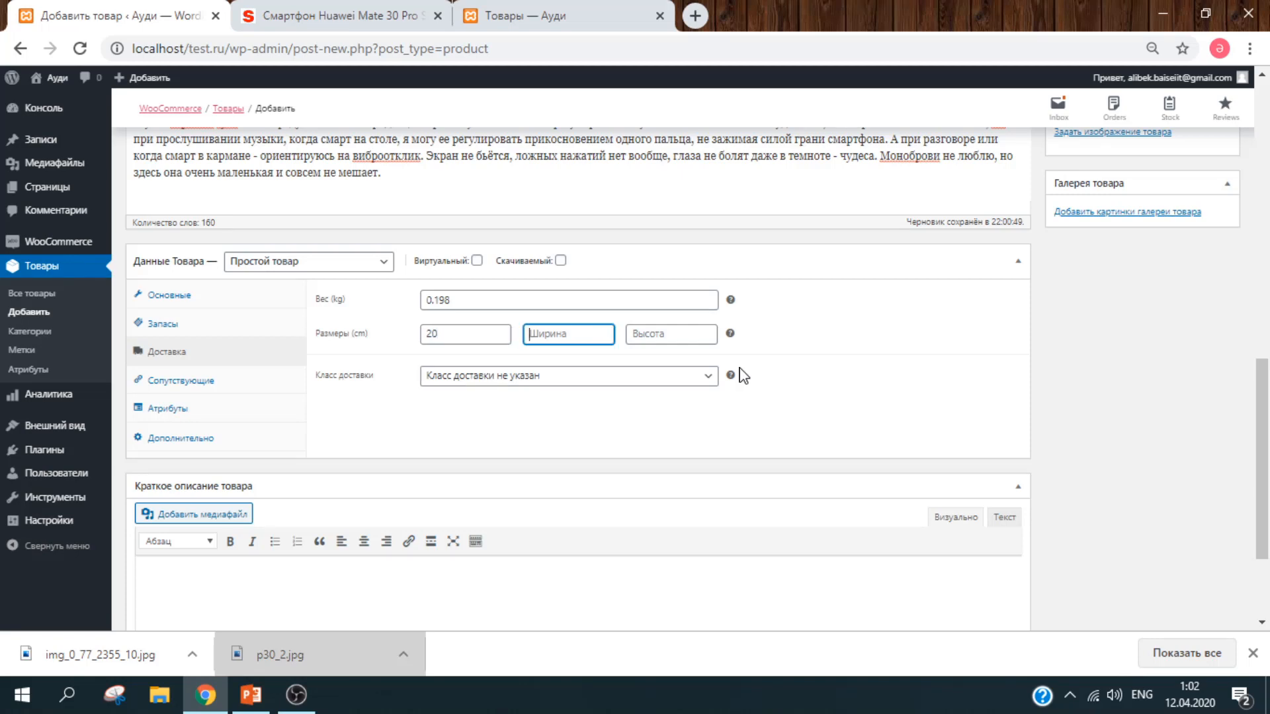
text(10)
key(Tab)
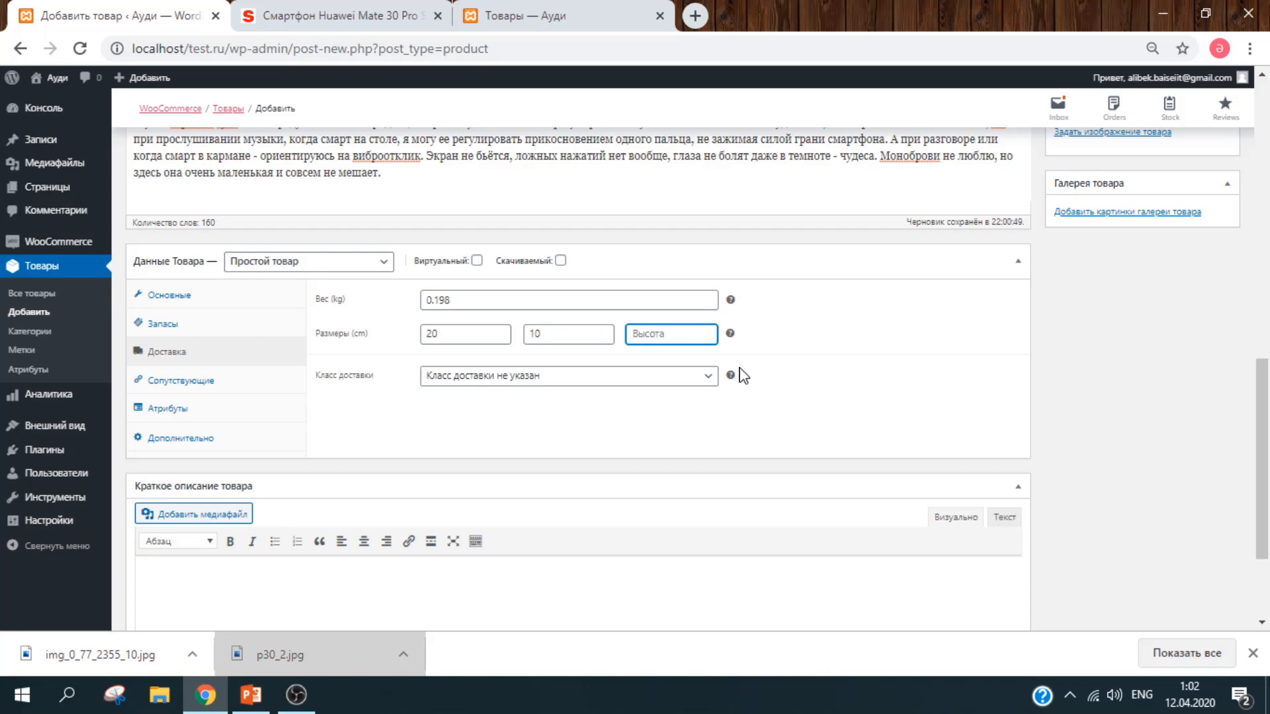
text(0)
click(626, 383)
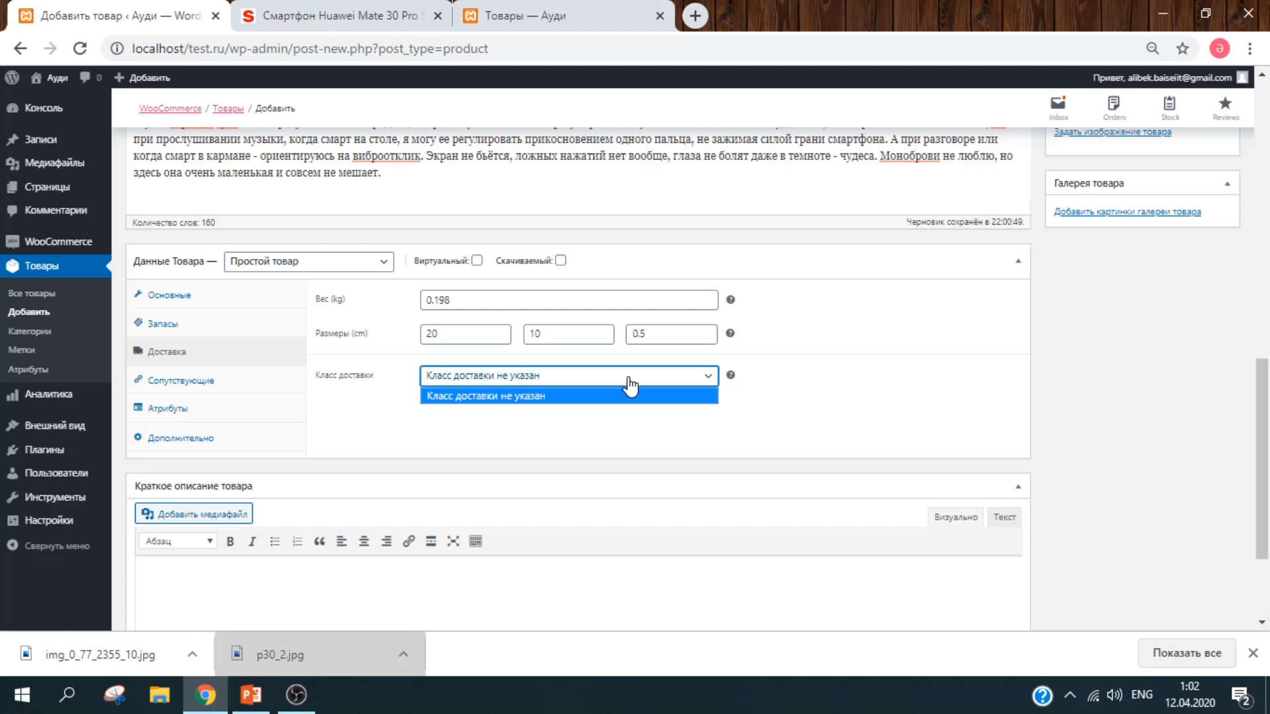
click(629, 379)
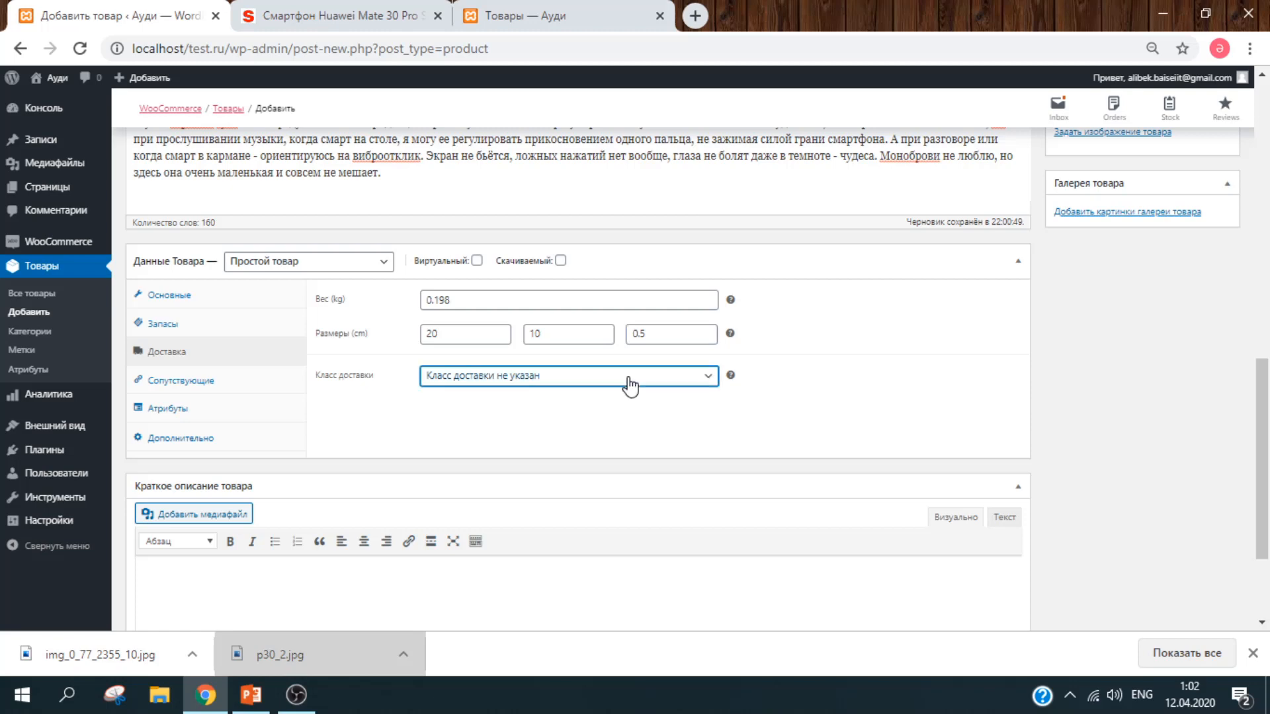
Step: Check the Сопутствующие section's cross-sell and upsell fields, leaving both empty
click(221, 384)
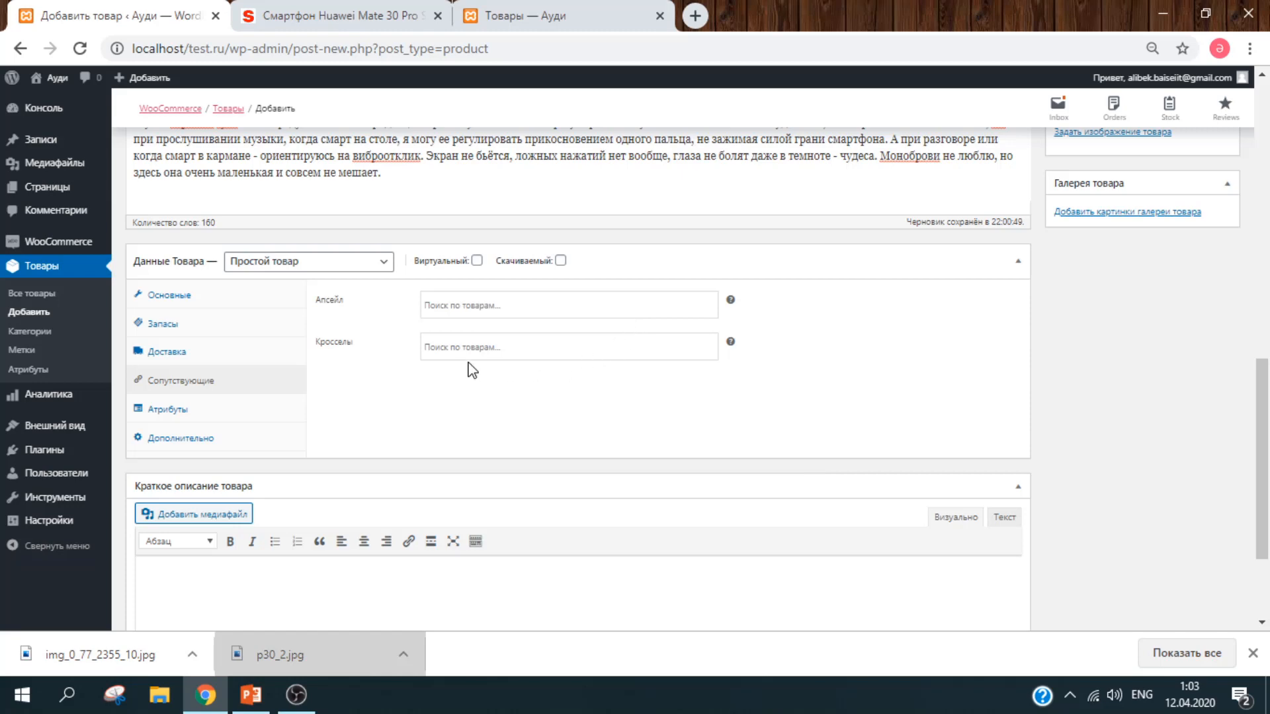
click(573, 349)
click(763, 413)
click(613, 306)
click(706, 434)
Step: Keep the custom attribute type under Атрибуты, then move to the Дополнительно purchase note
click(228, 413)
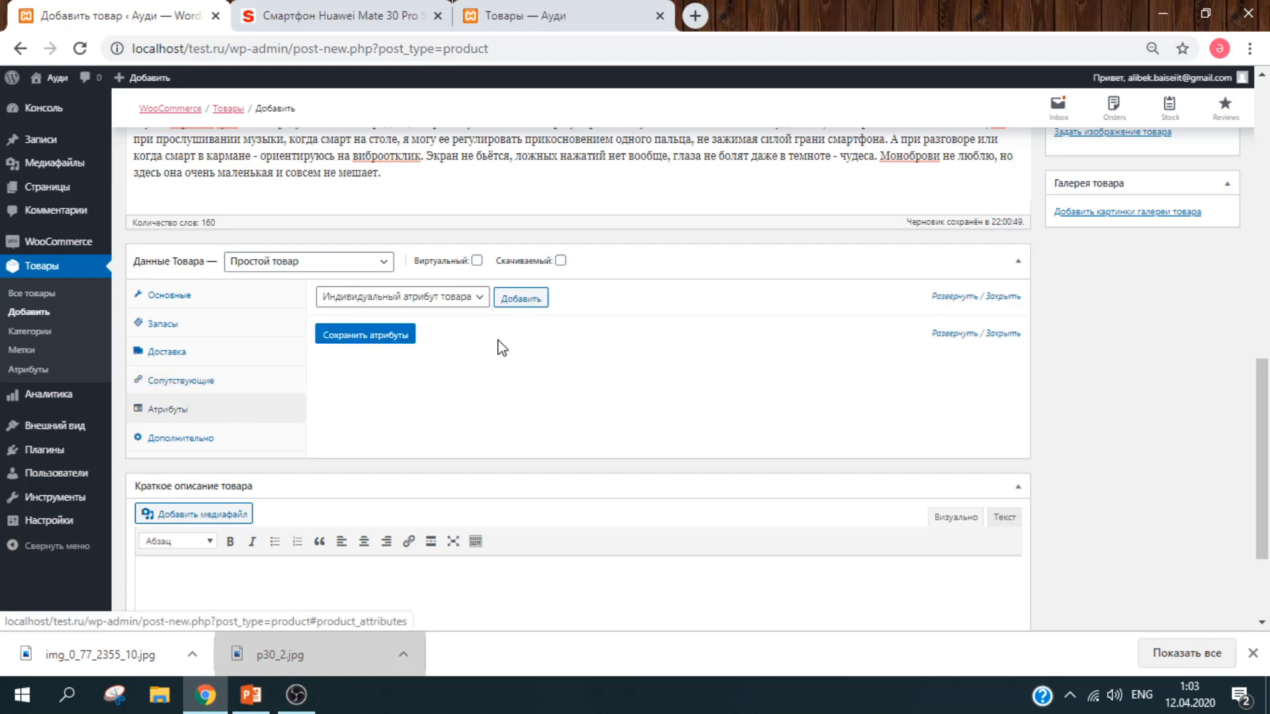
click(468, 306)
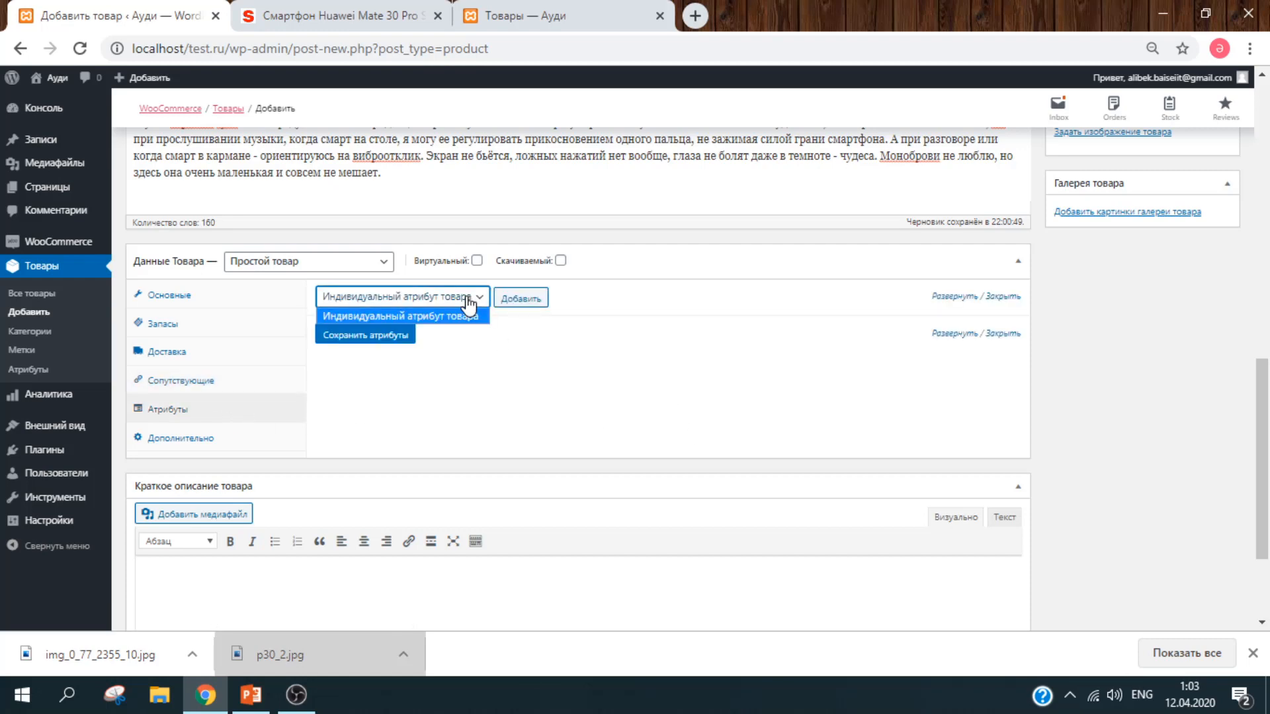
click(655, 350)
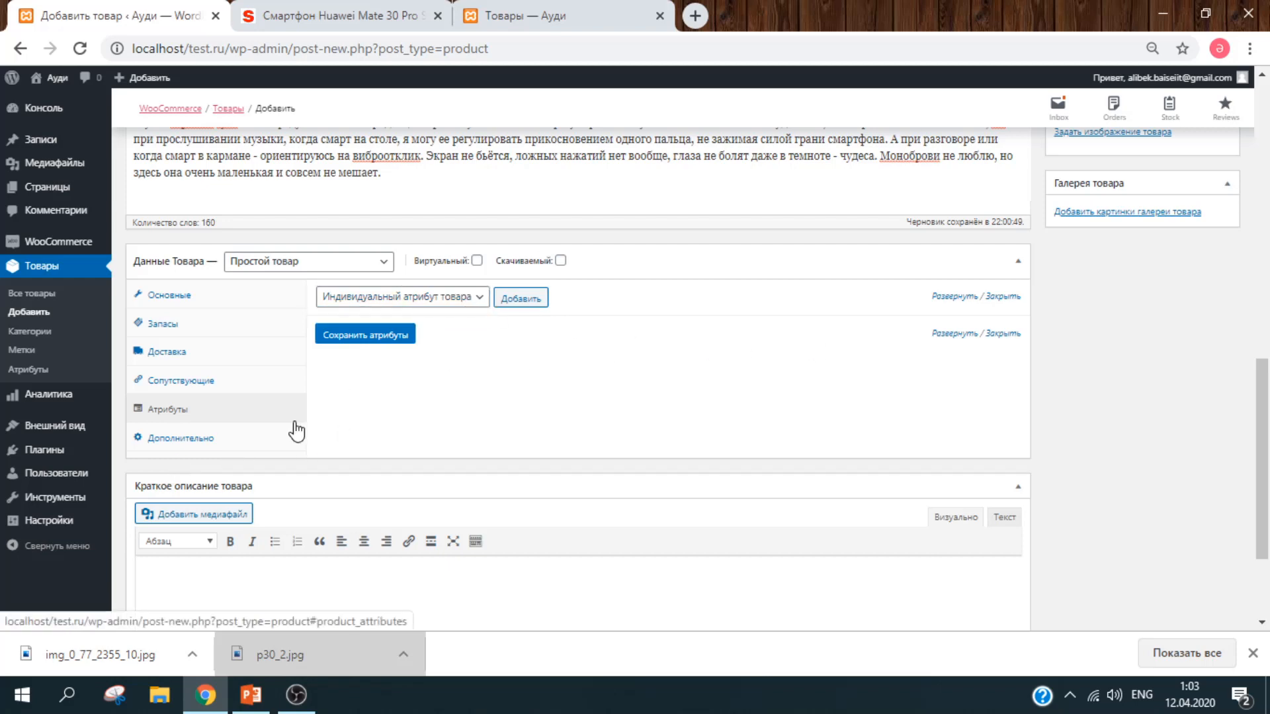
click(228, 443)
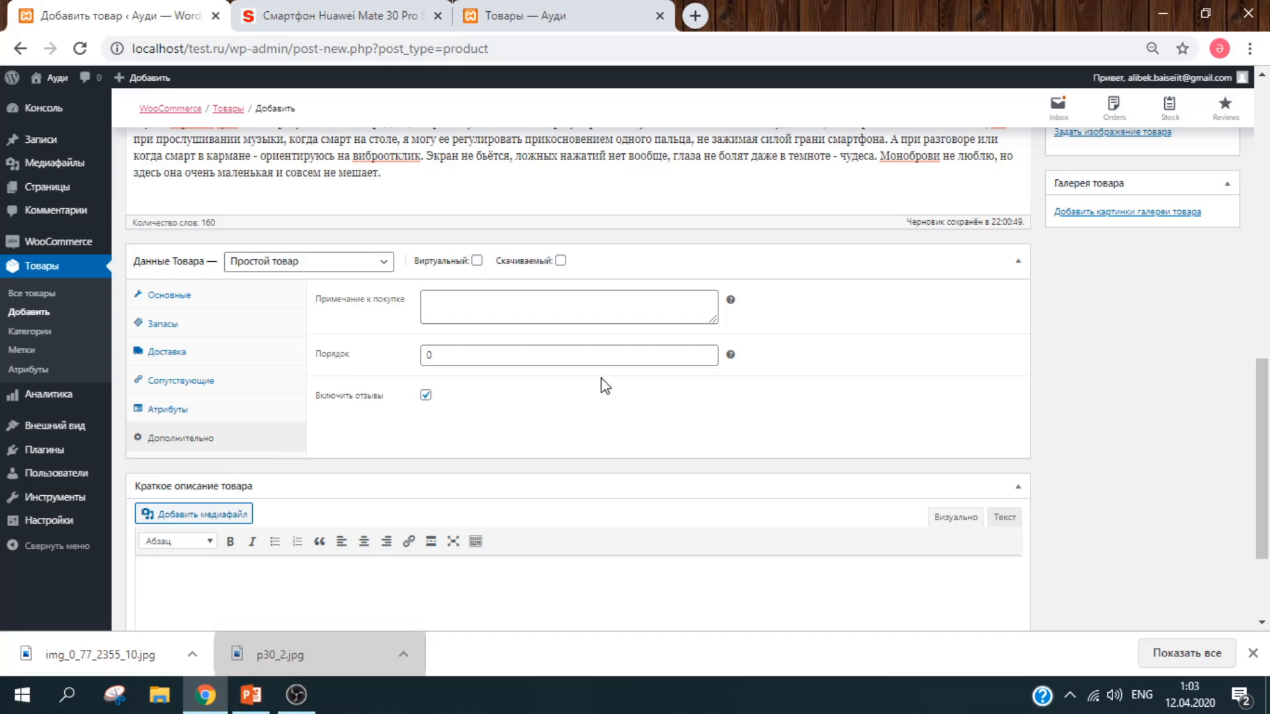
click(541, 301)
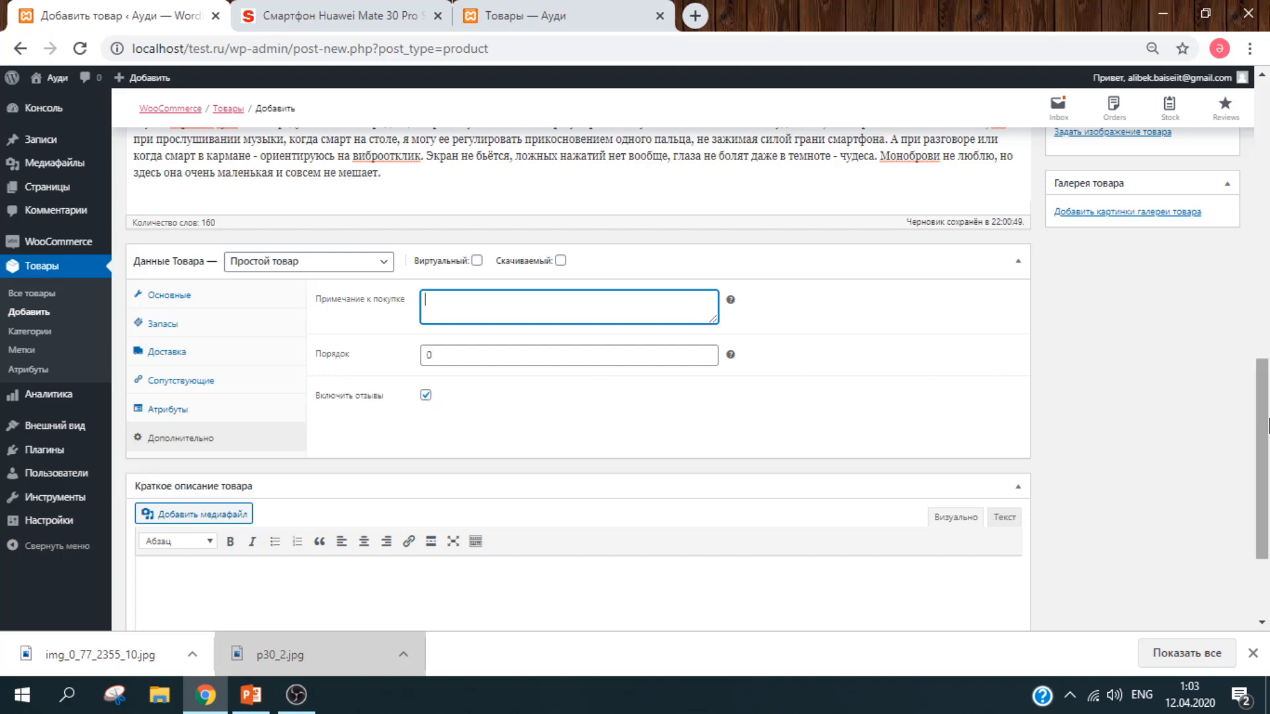
Step: Paste the Нейтральные качества paragraph from the main description into Краткое описание товара
scroll(1266, 430, down, 1)
drag(1267, 430, 1267, 503)
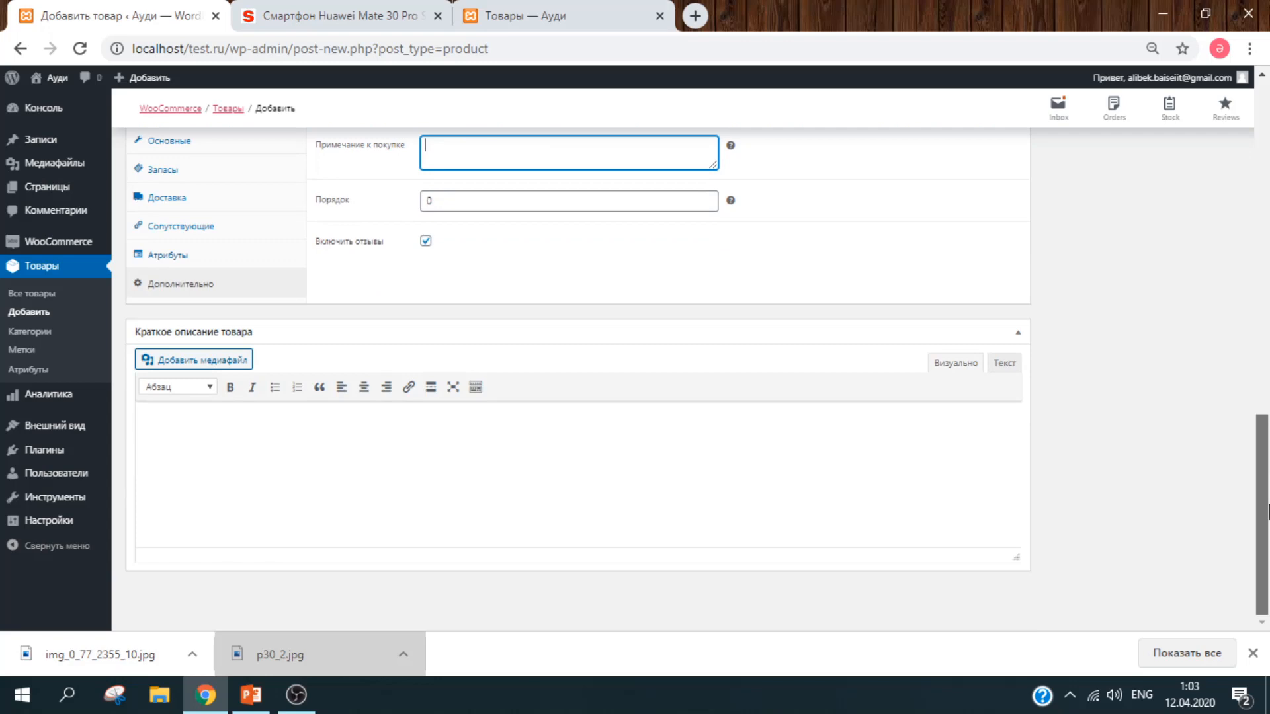
click(604, 454)
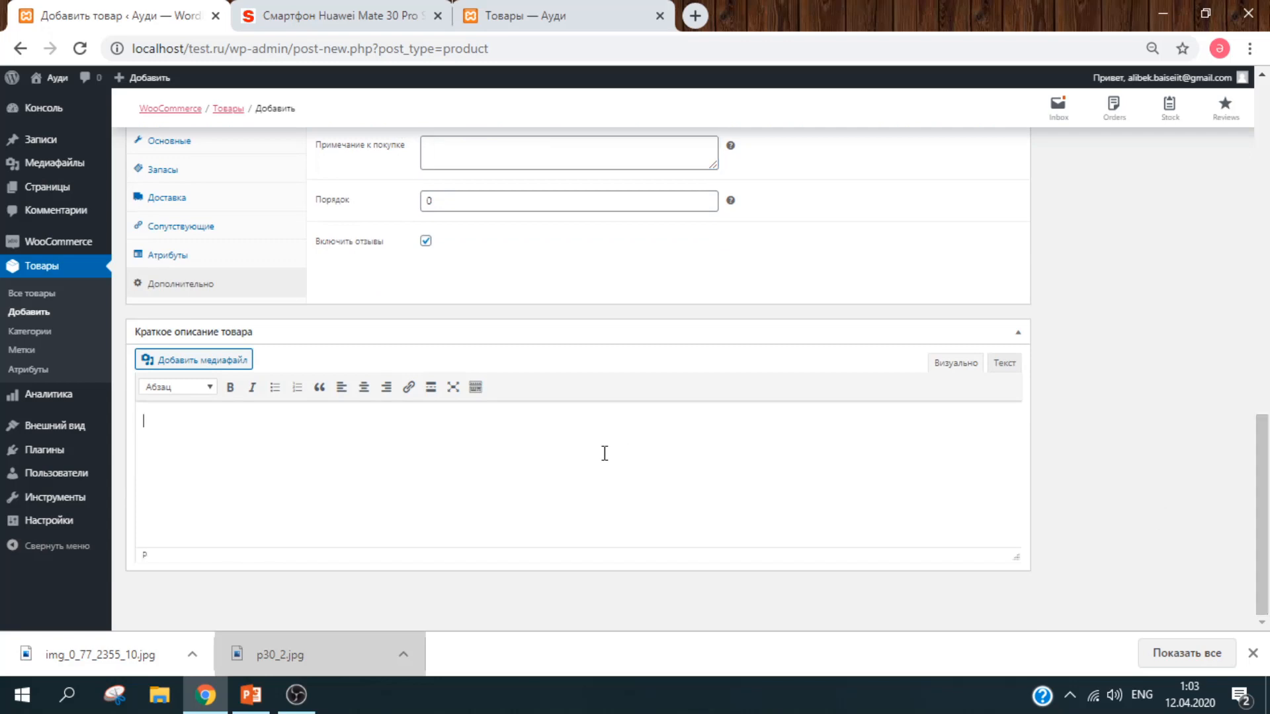
drag(1263, 509, 1264, 350)
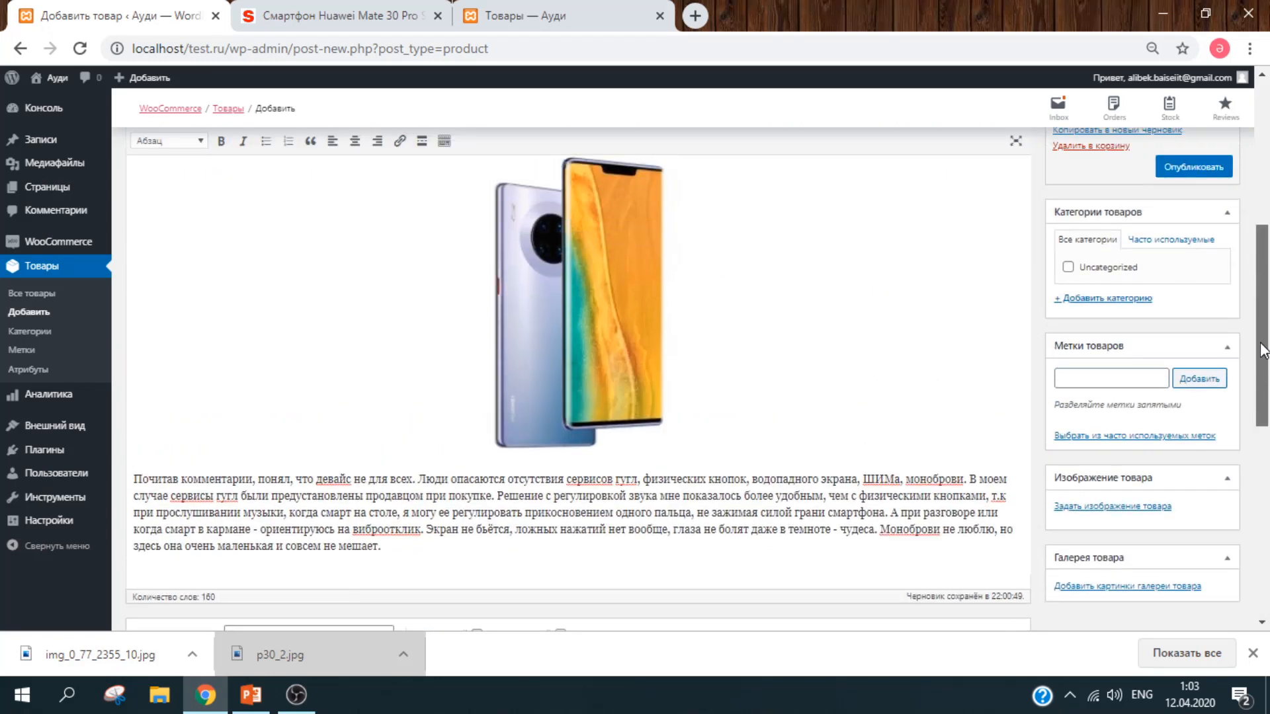
scroll(1105, 314, up, 3)
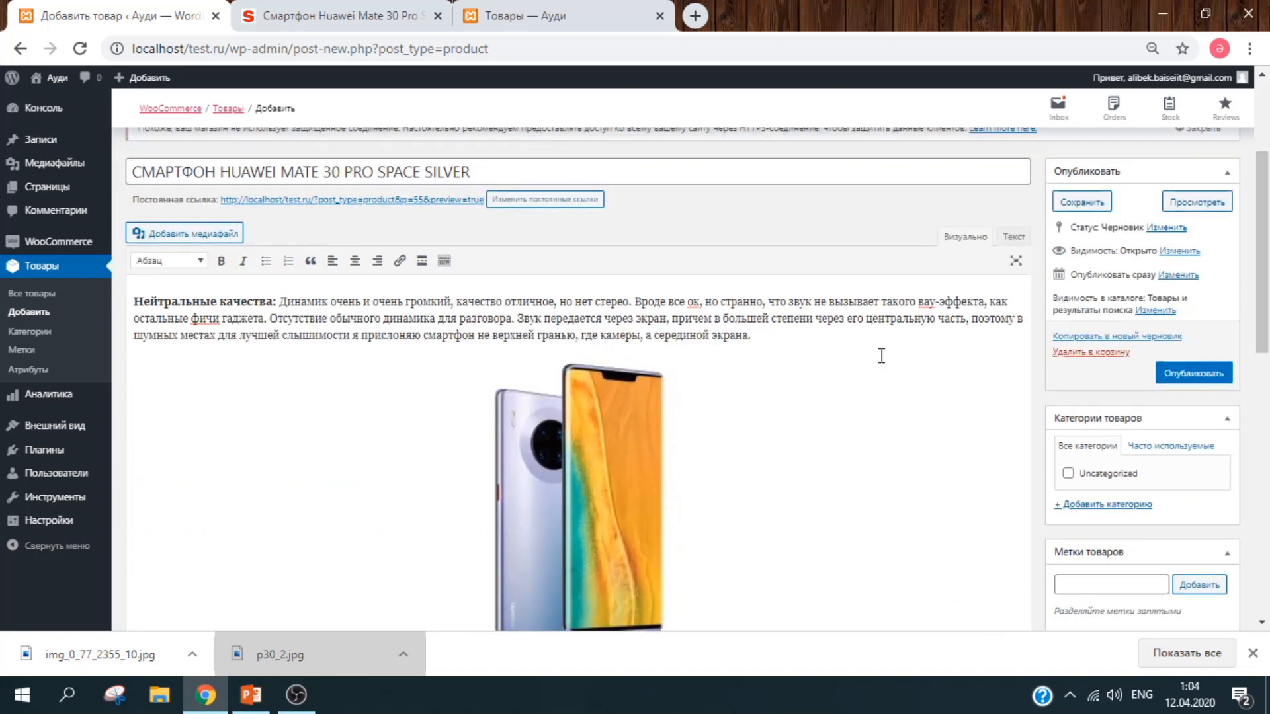
drag(759, 338, 132, 301)
key(ctrl+c)
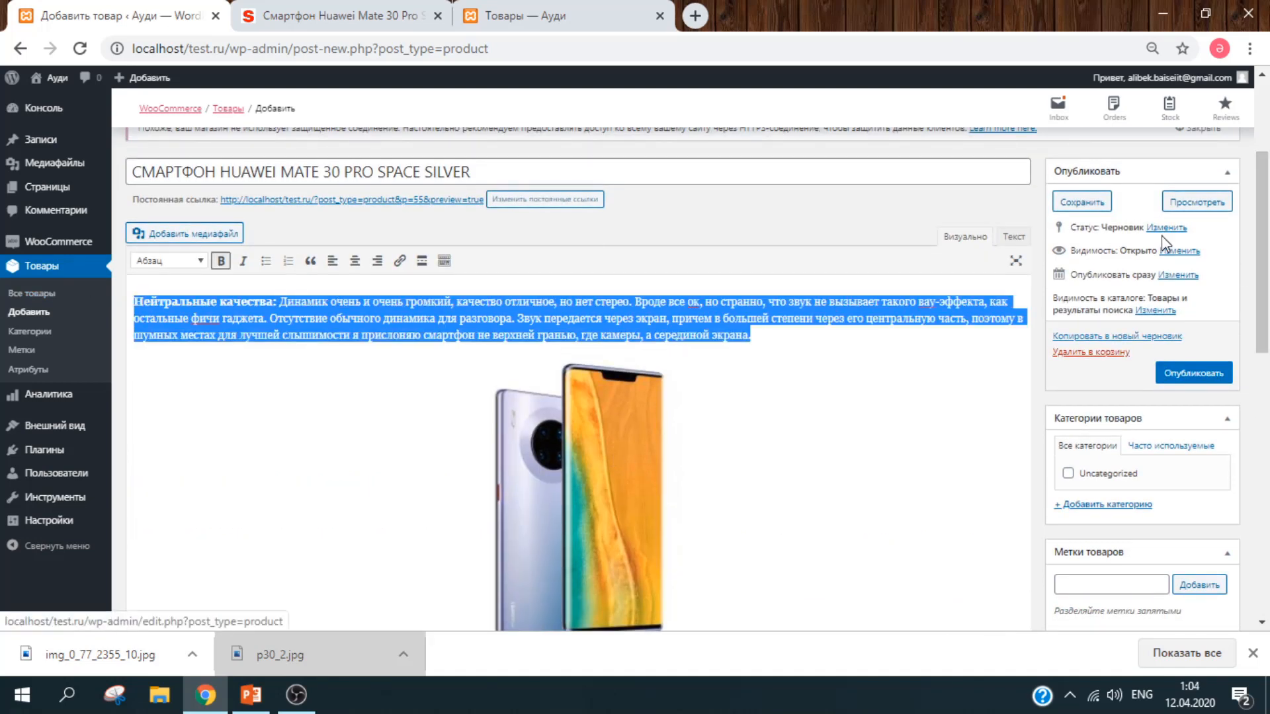
drag(1262, 245, 1266, 506)
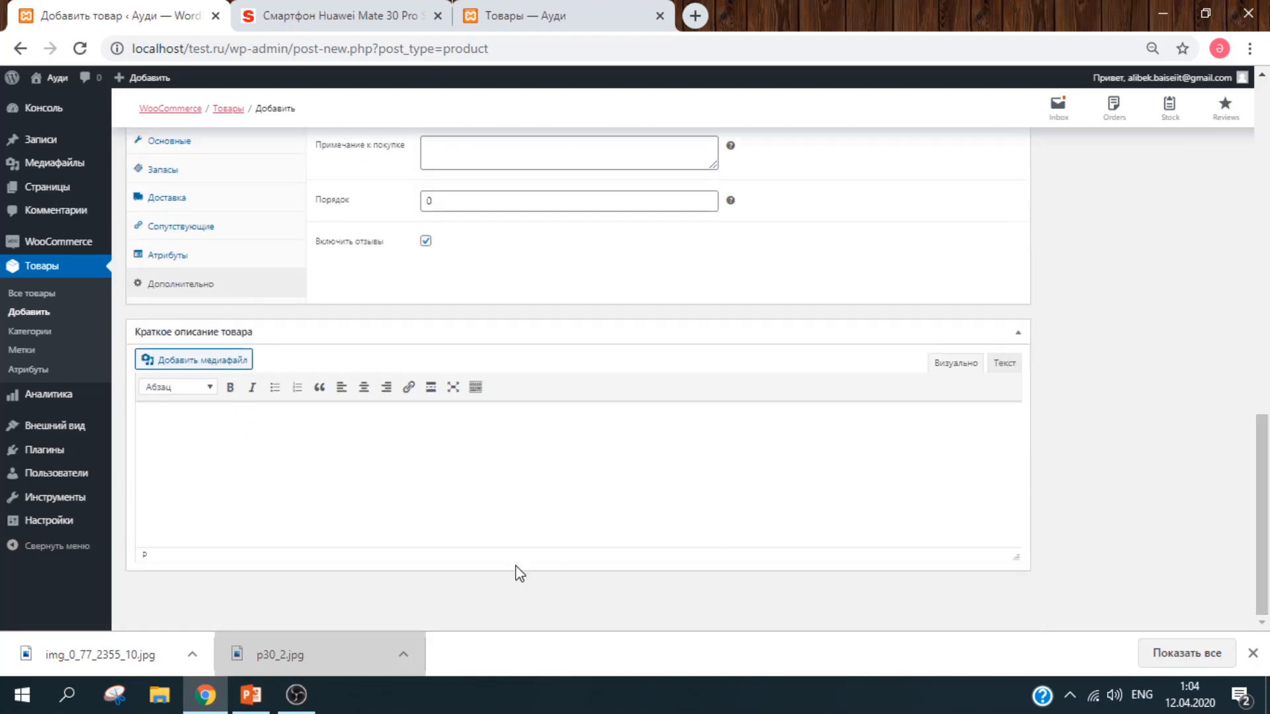
key(ctrl+v)
drag(1266, 506, 1267, 254)
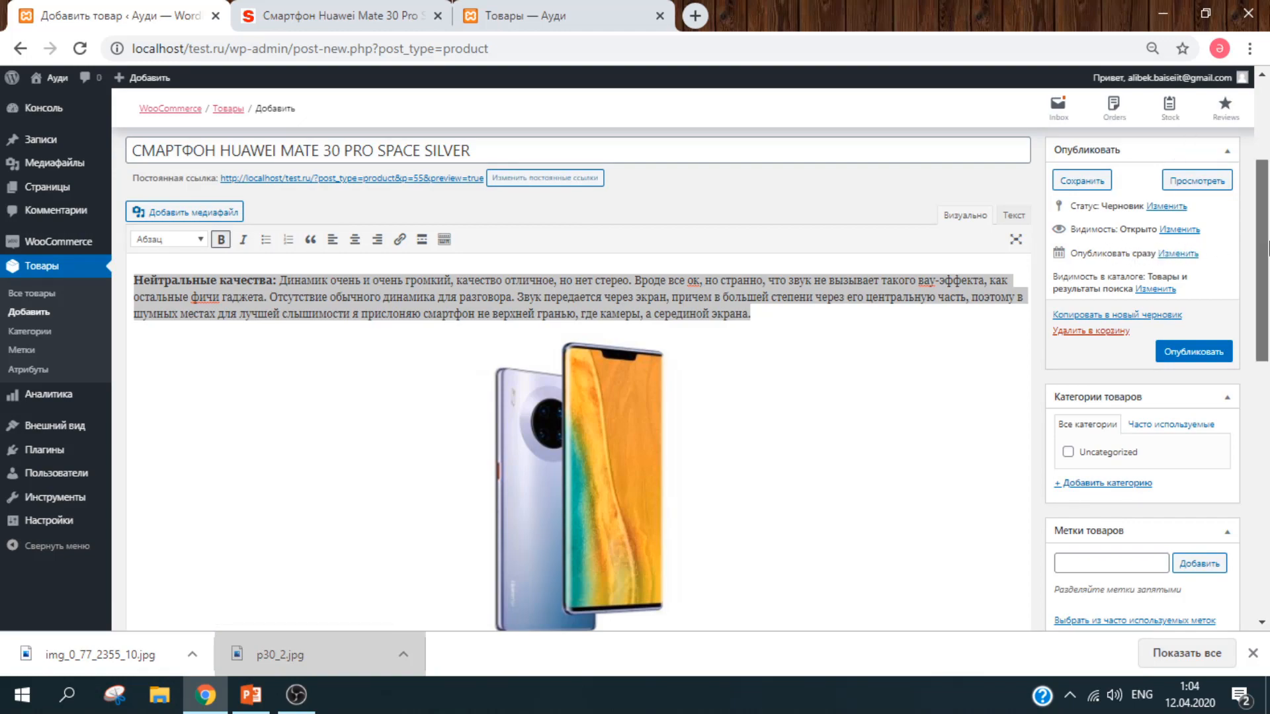
scroll(1268, 248, up, 3)
scroll(1256, 255, down, 3)
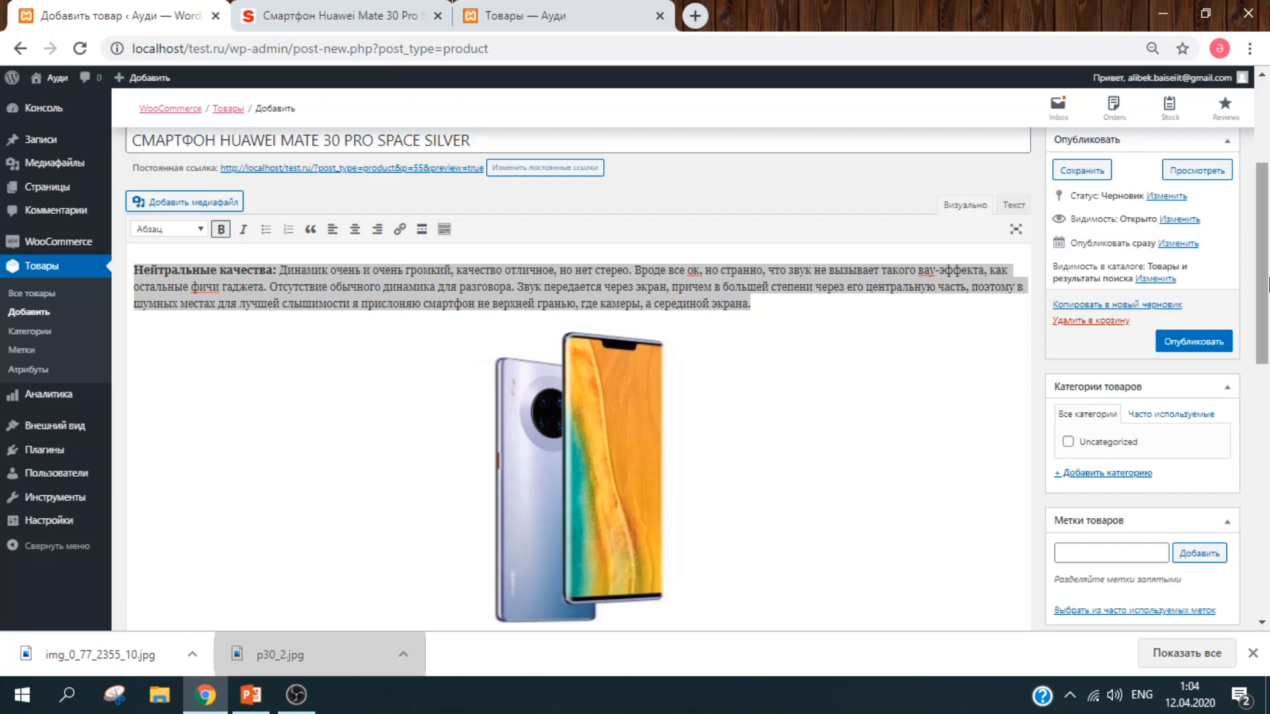
scroll(1267, 284, down, 2)
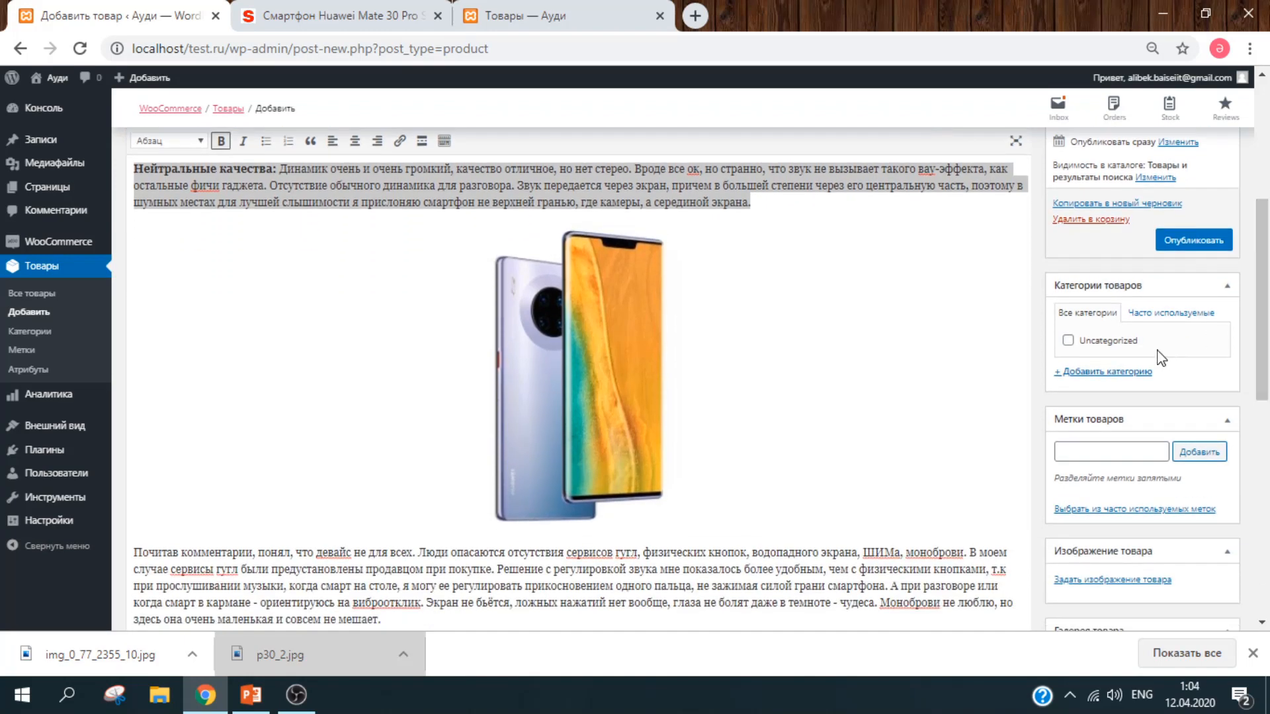
Step: Create a new product category named Smartphone
click(1098, 371)
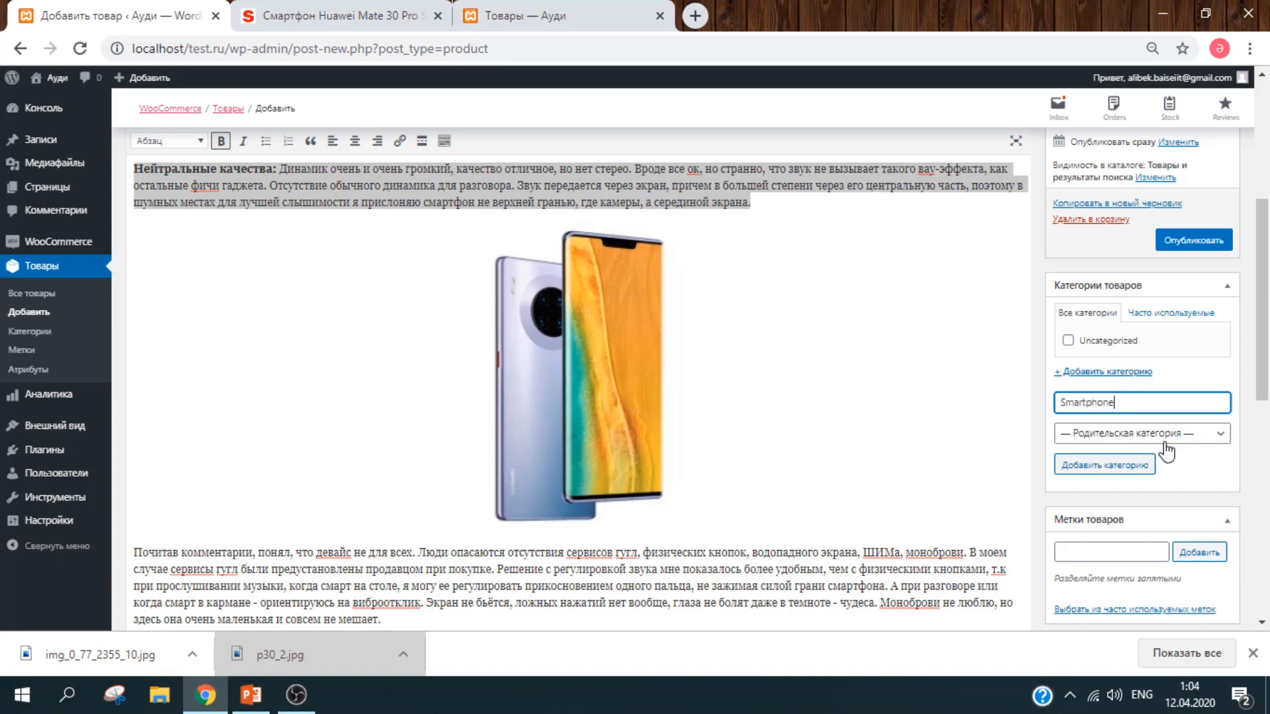
click(1128, 462)
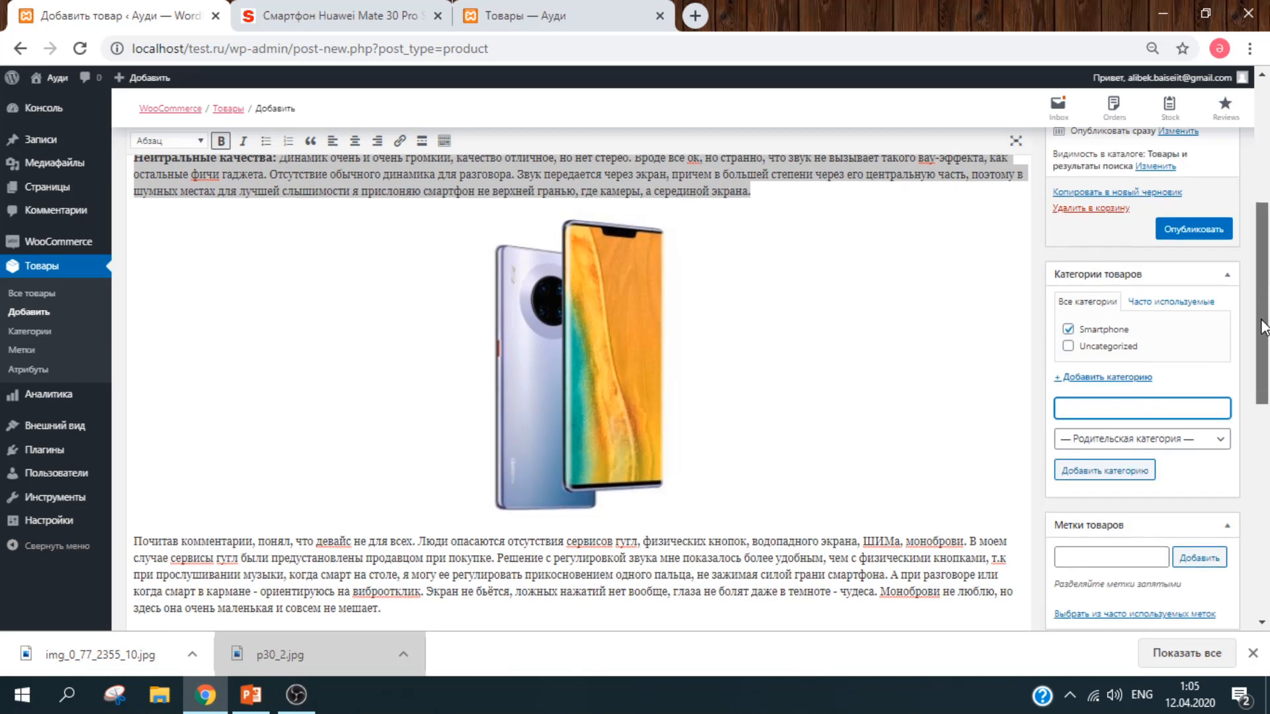
drag(1263, 311, 1267, 371)
scroll(1255, 362, down, 1)
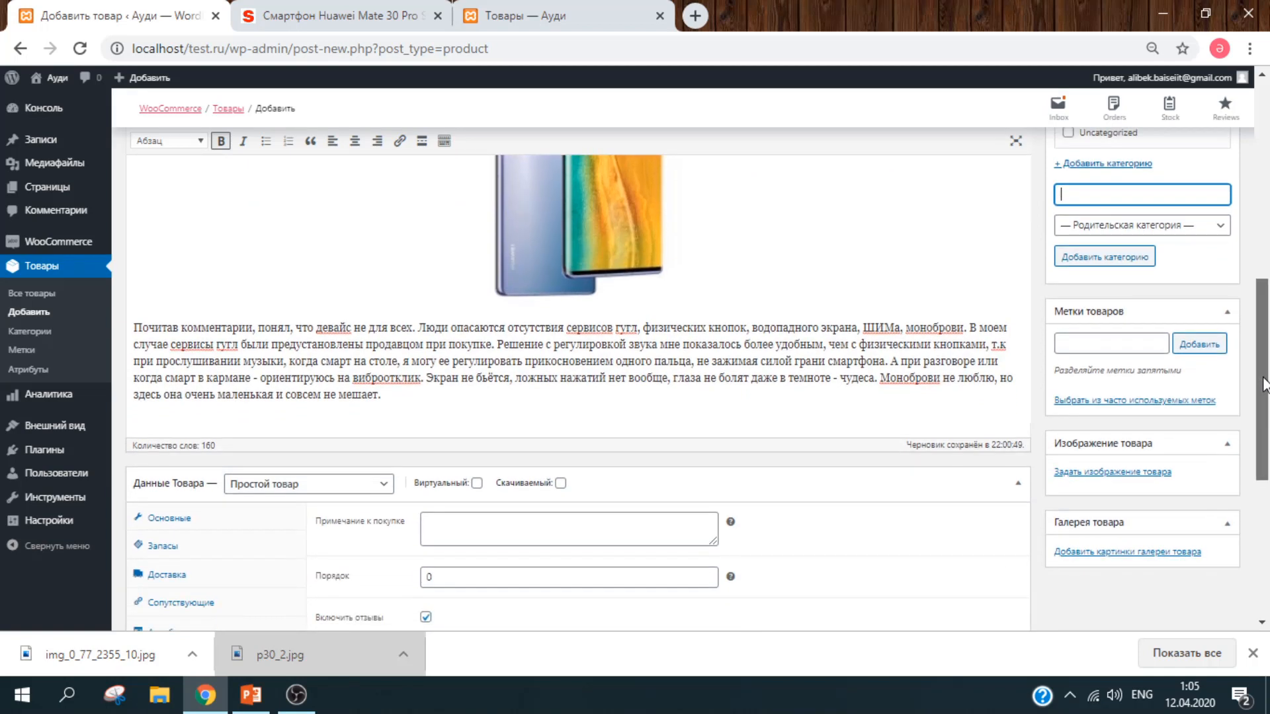
Step: Add the product tags huawei and smartphone
click(1109, 346)
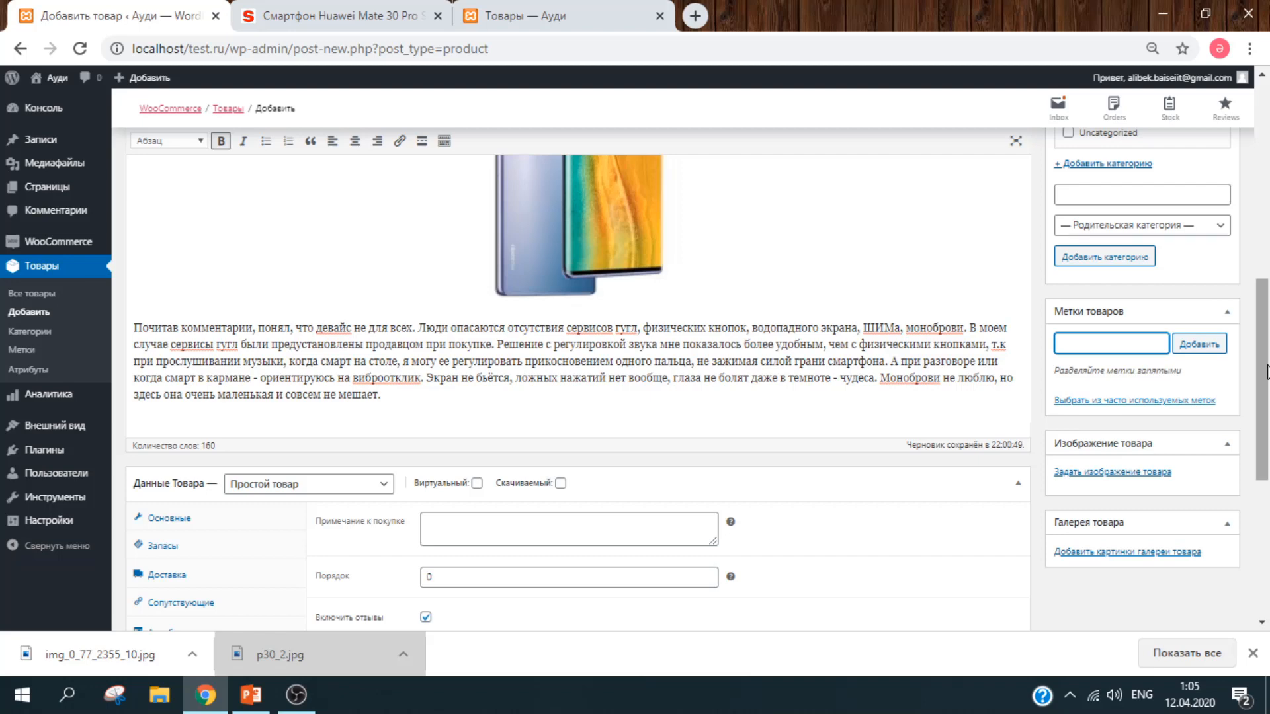
text(huawei)
key(Return)
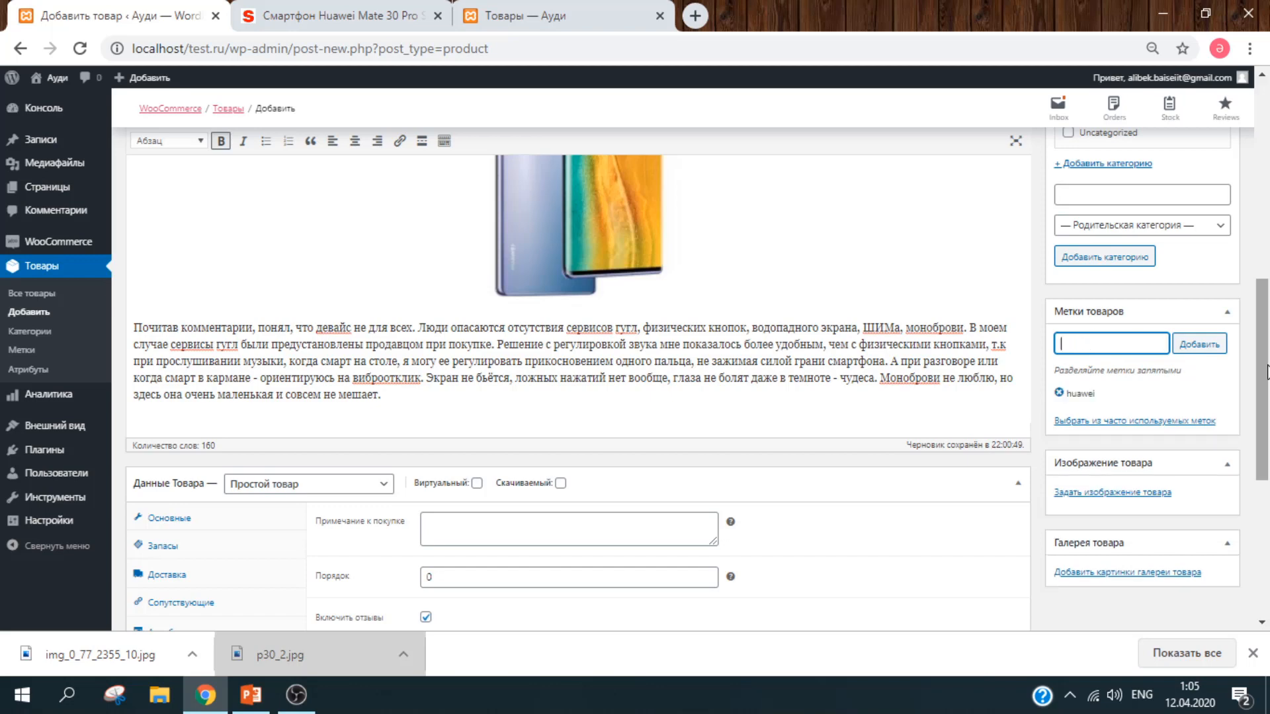
text(smartphone)
key(Return)
mouse_move(1267, 400)
mouse_down()
mouse_move(1267, 456)
mouse_move(1267, 423)
mouse_up()
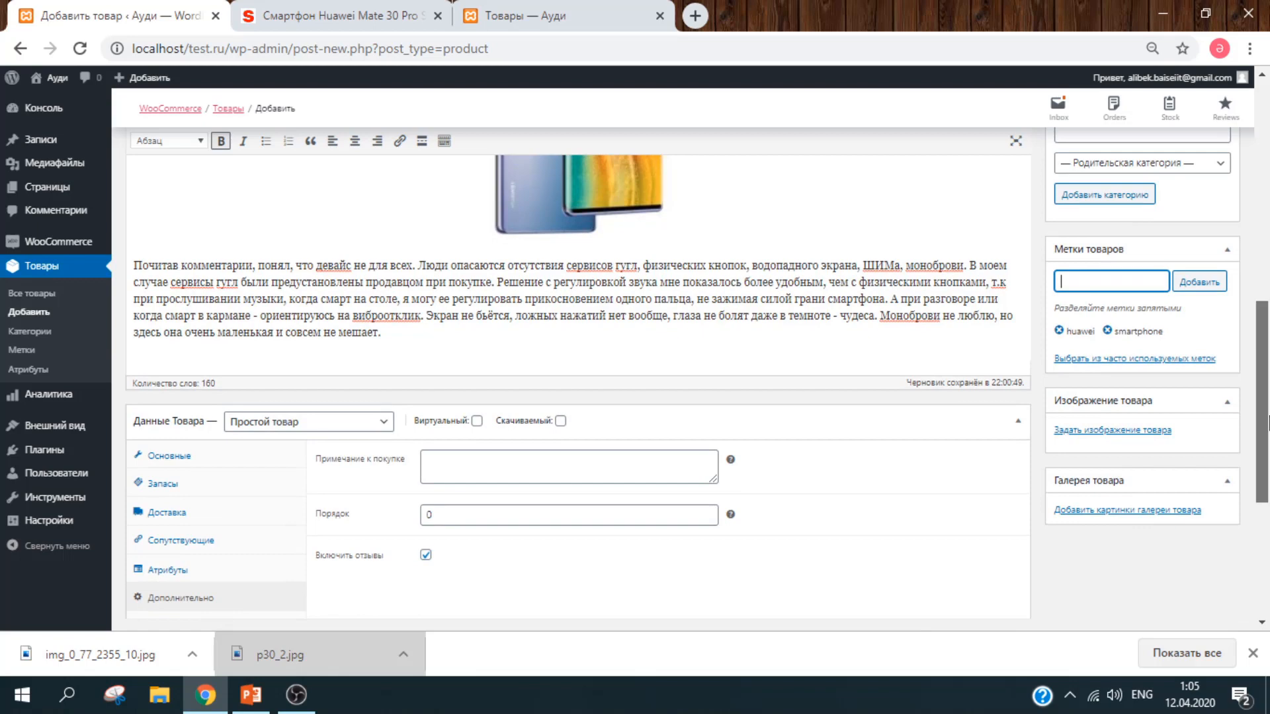
drag(1267, 424, 1267, 512)
drag(1268, 429, 1268, 337)
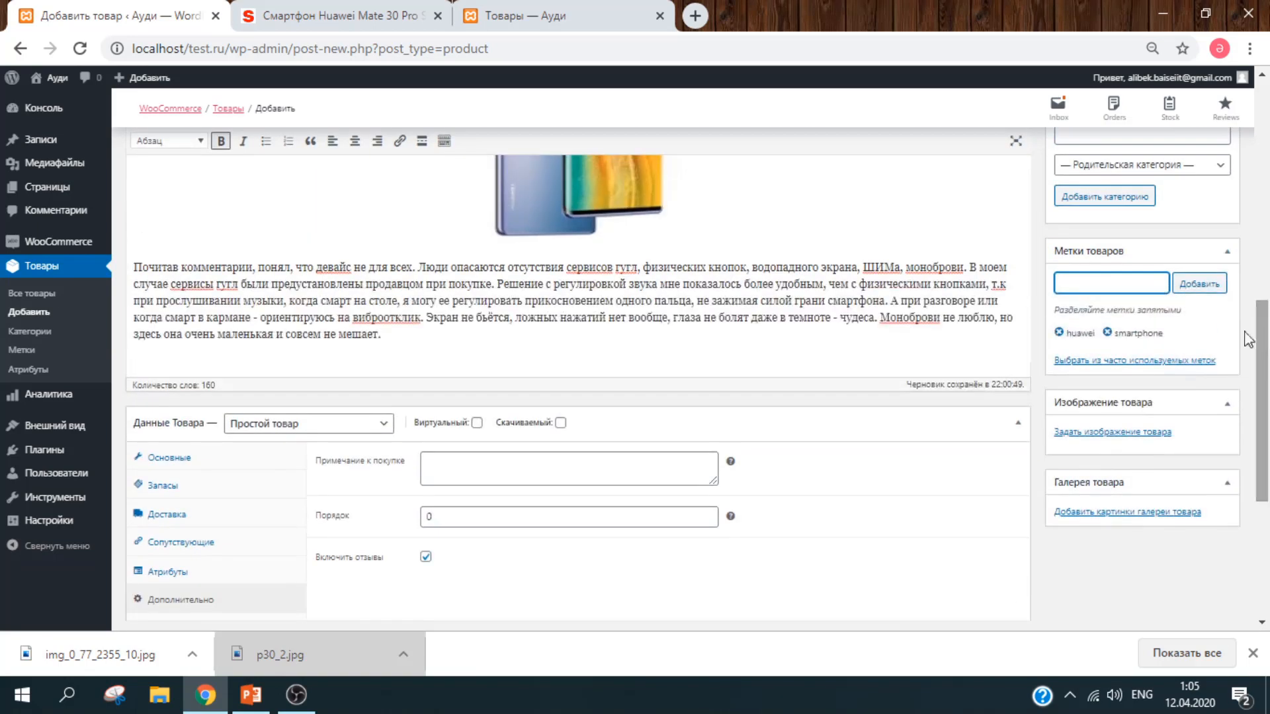
Step: Upload the downloaded phone photo and set it as the main product image
click(1121, 433)
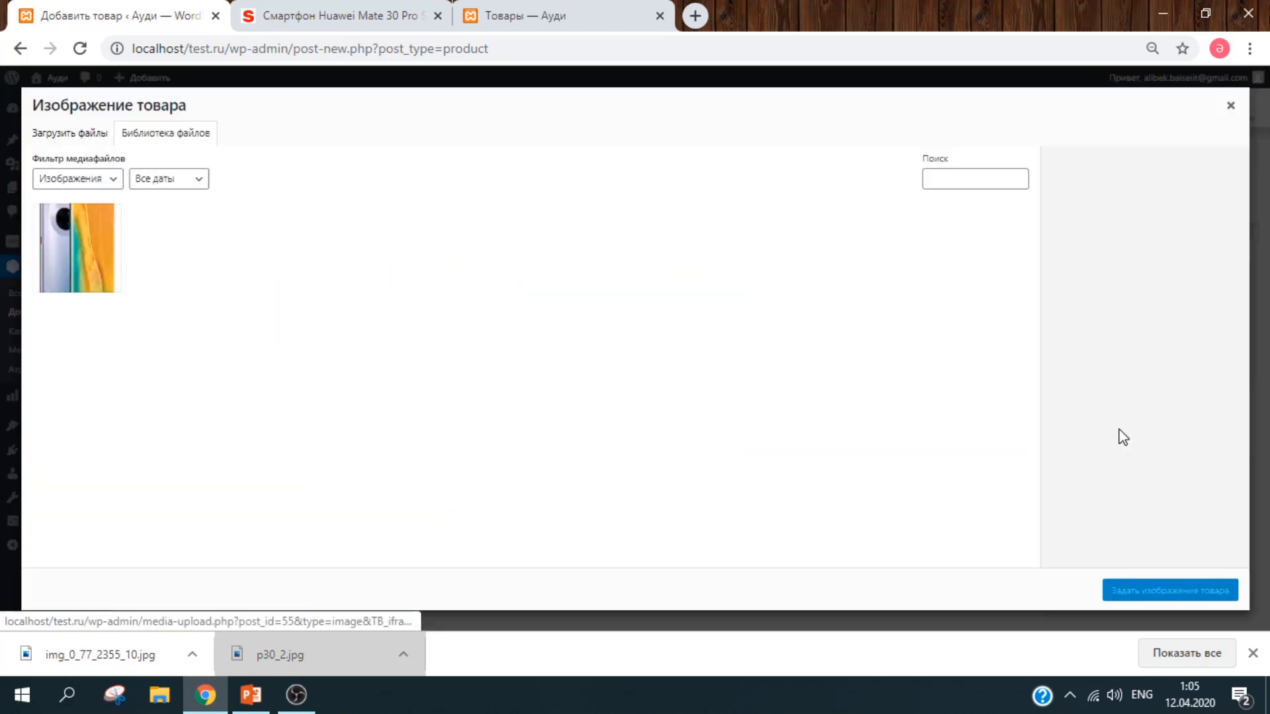
click(88, 135)
drag(94, 665, 436, 412)
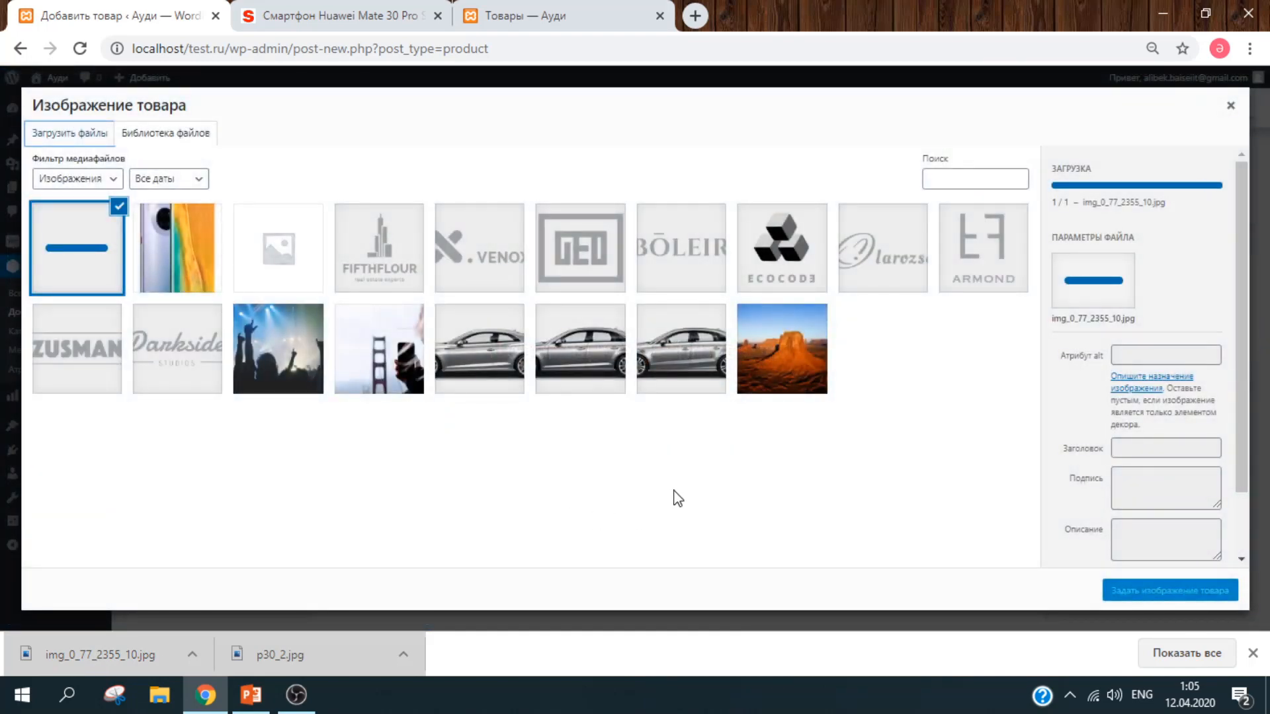
click(1188, 590)
drag(1268, 418, 1268, 505)
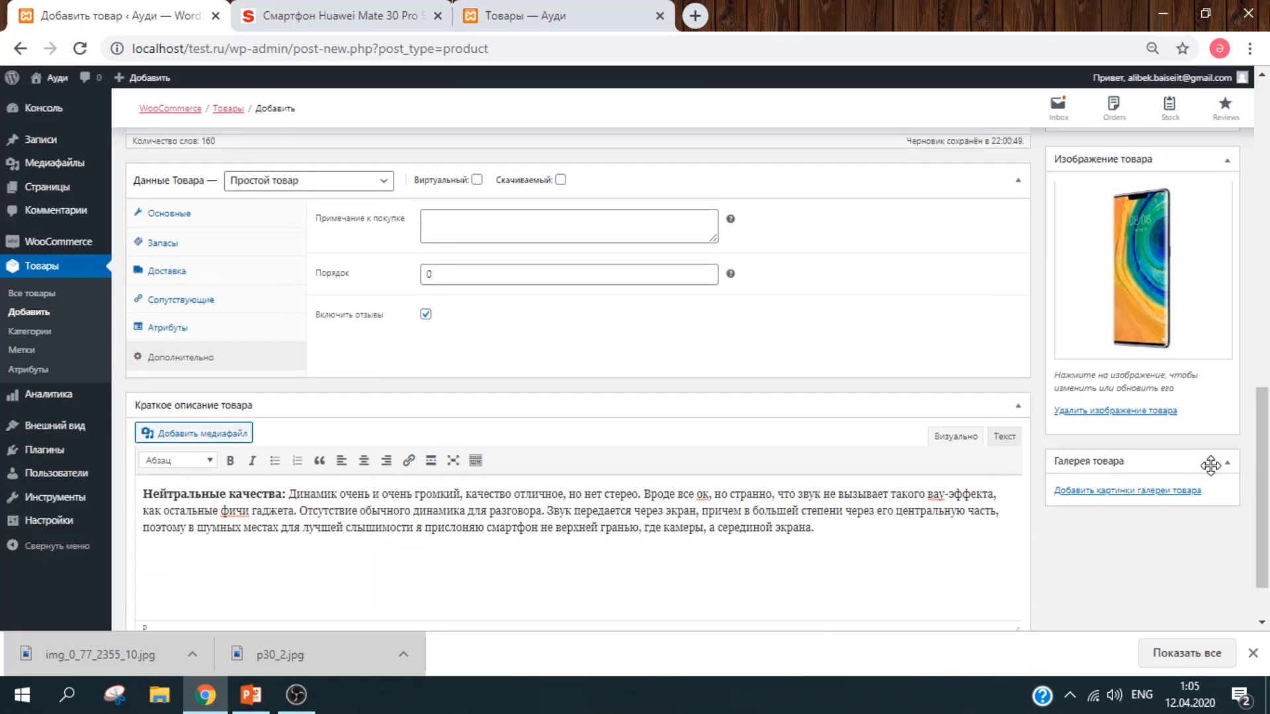
Step: Add two phone photos, including p30_2.jpg, to the product gallery
click(1187, 492)
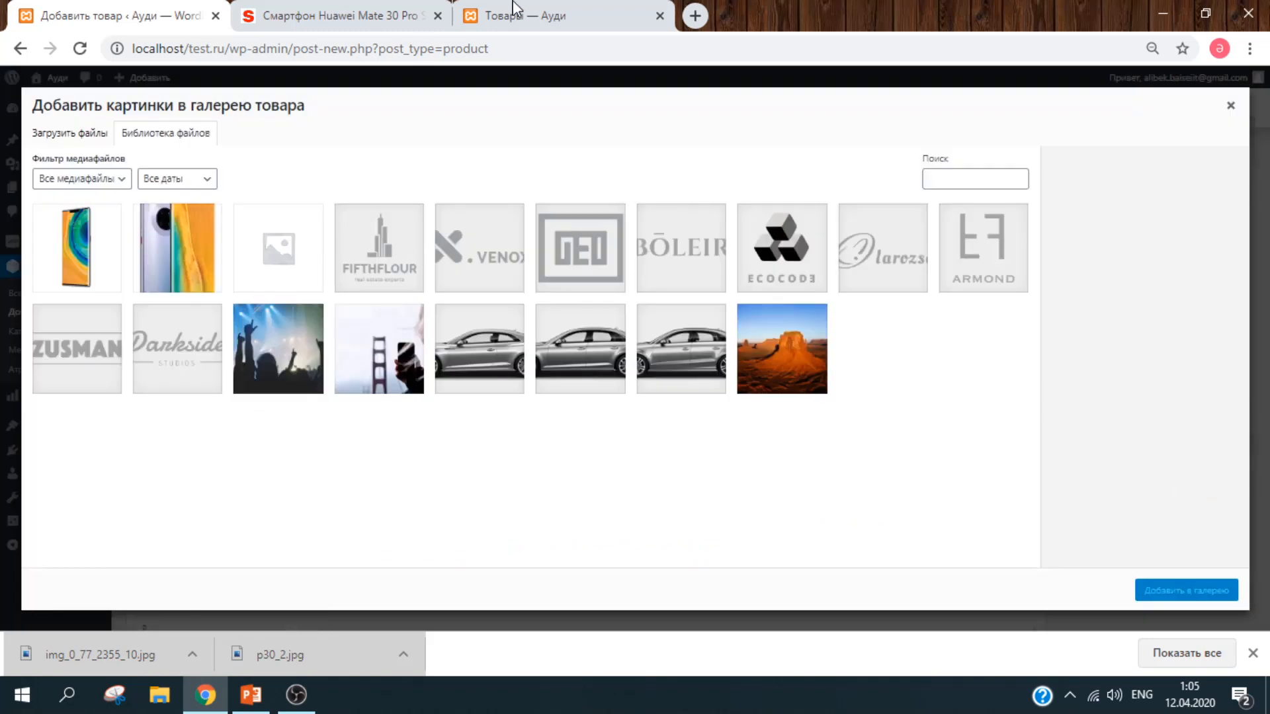
click(330, 15)
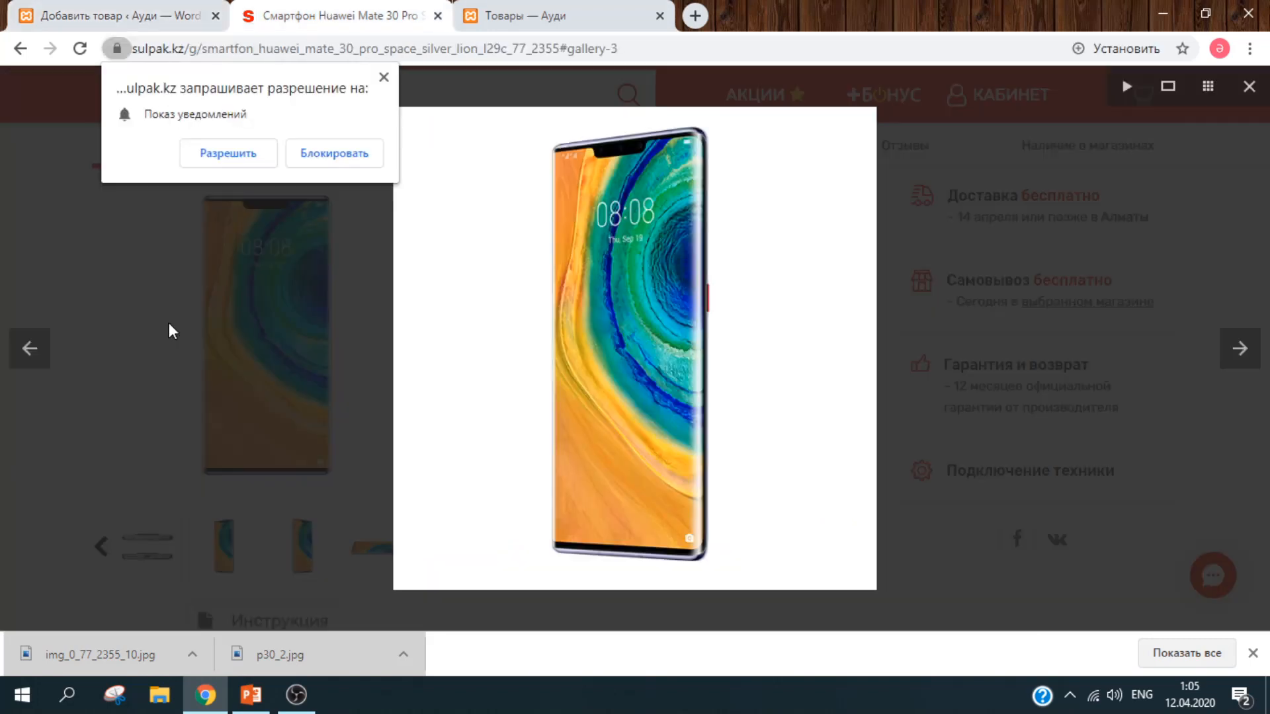
click(1077, 164)
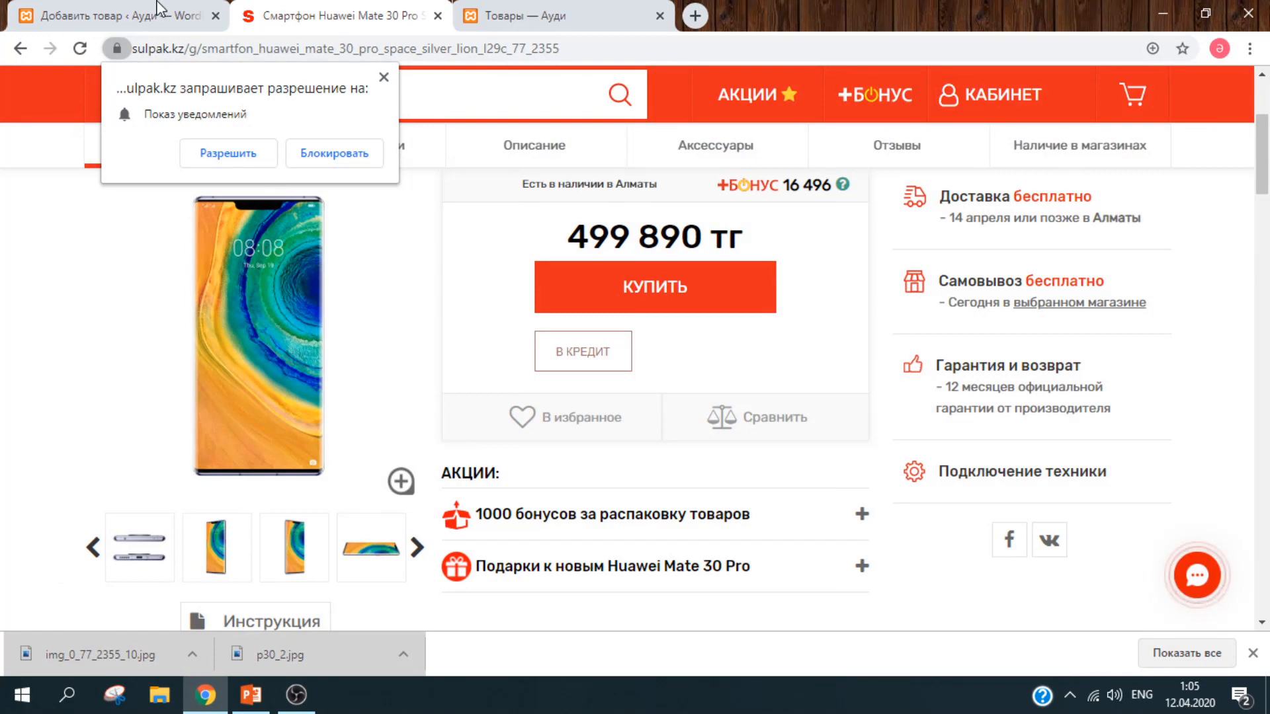
key(ctrl+shift+Tab)
click(56, 241)
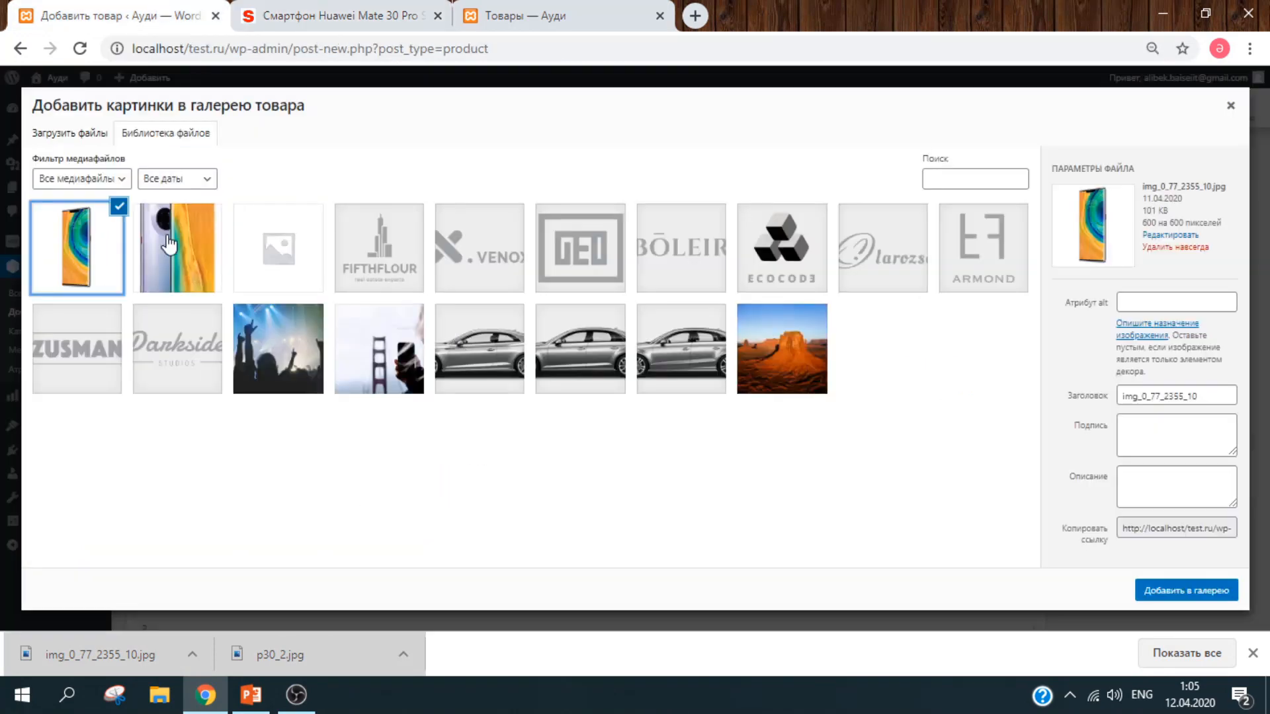
click(199, 265)
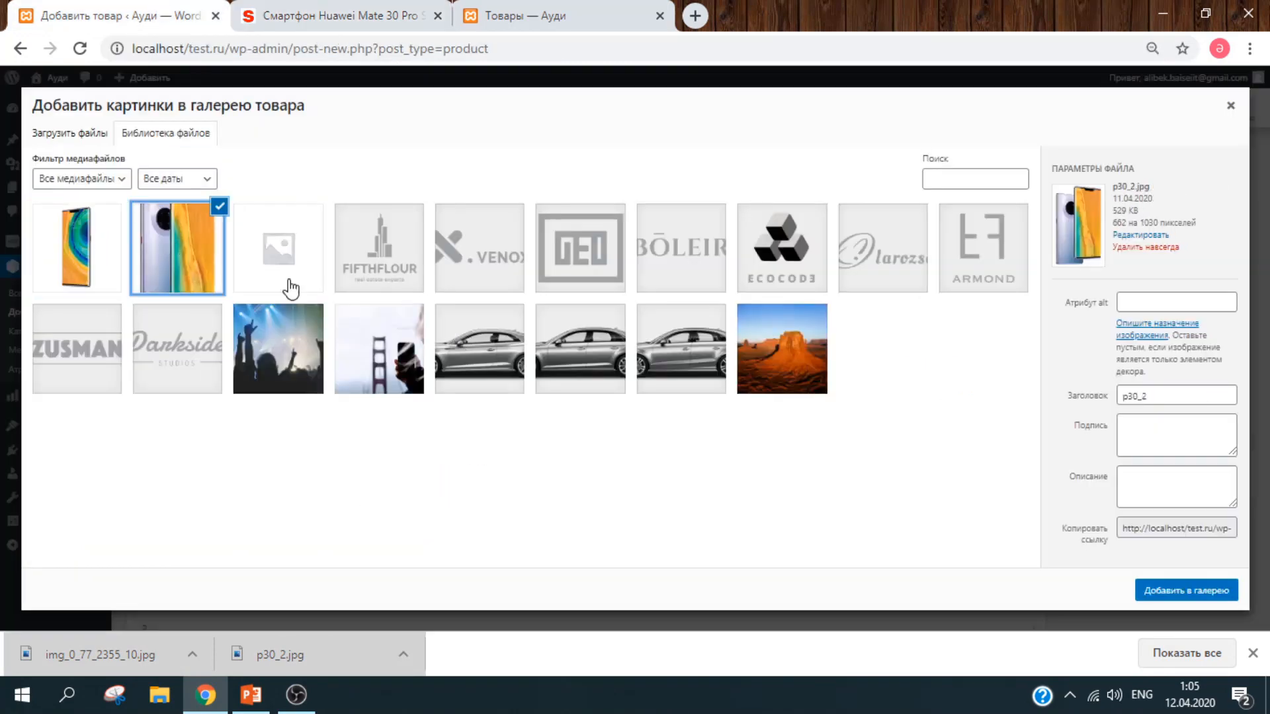
click(107, 258)
click(180, 254)
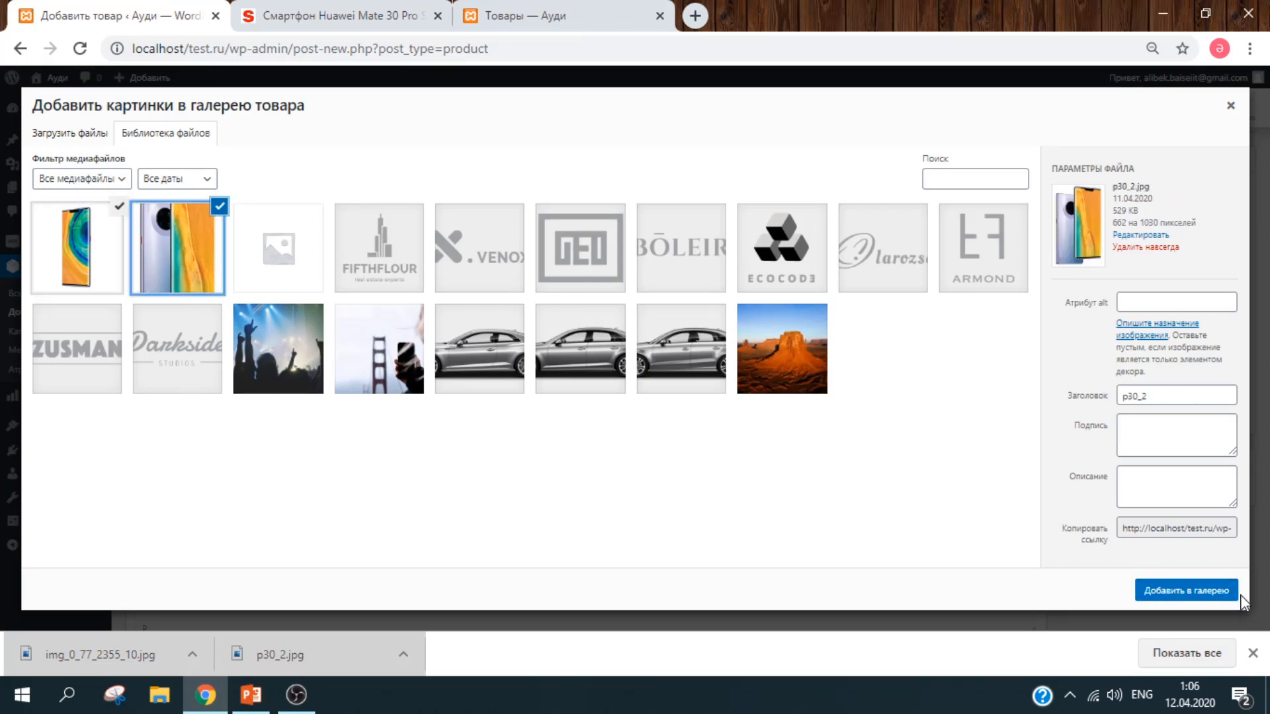
click(1205, 594)
Step: Publish the Huawei product
click(1252, 653)
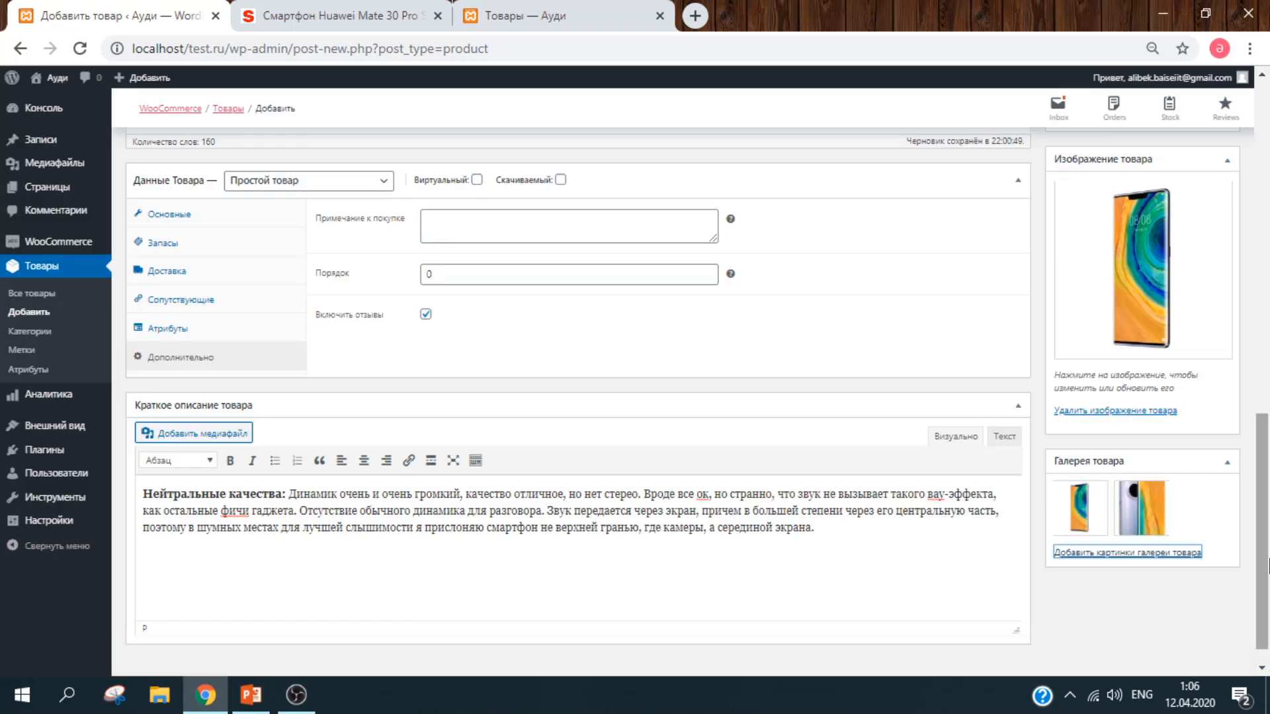
drag(1263, 540, 1266, 355)
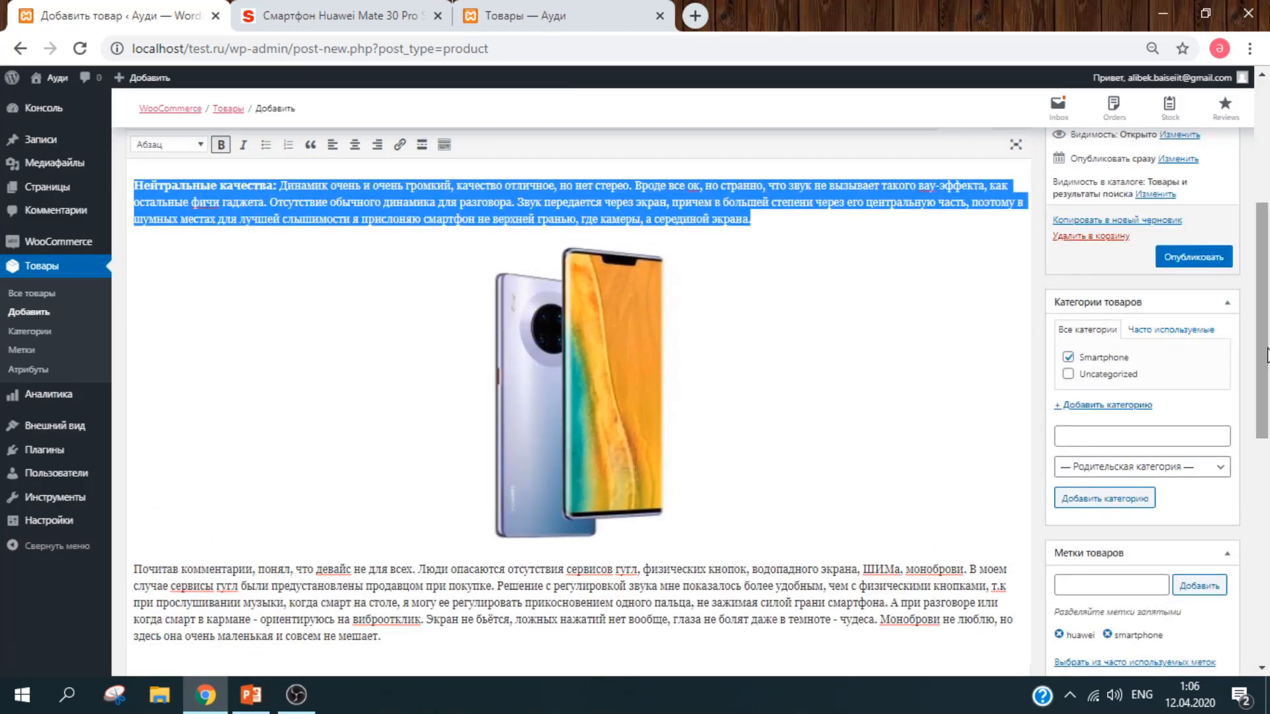
click(1207, 257)
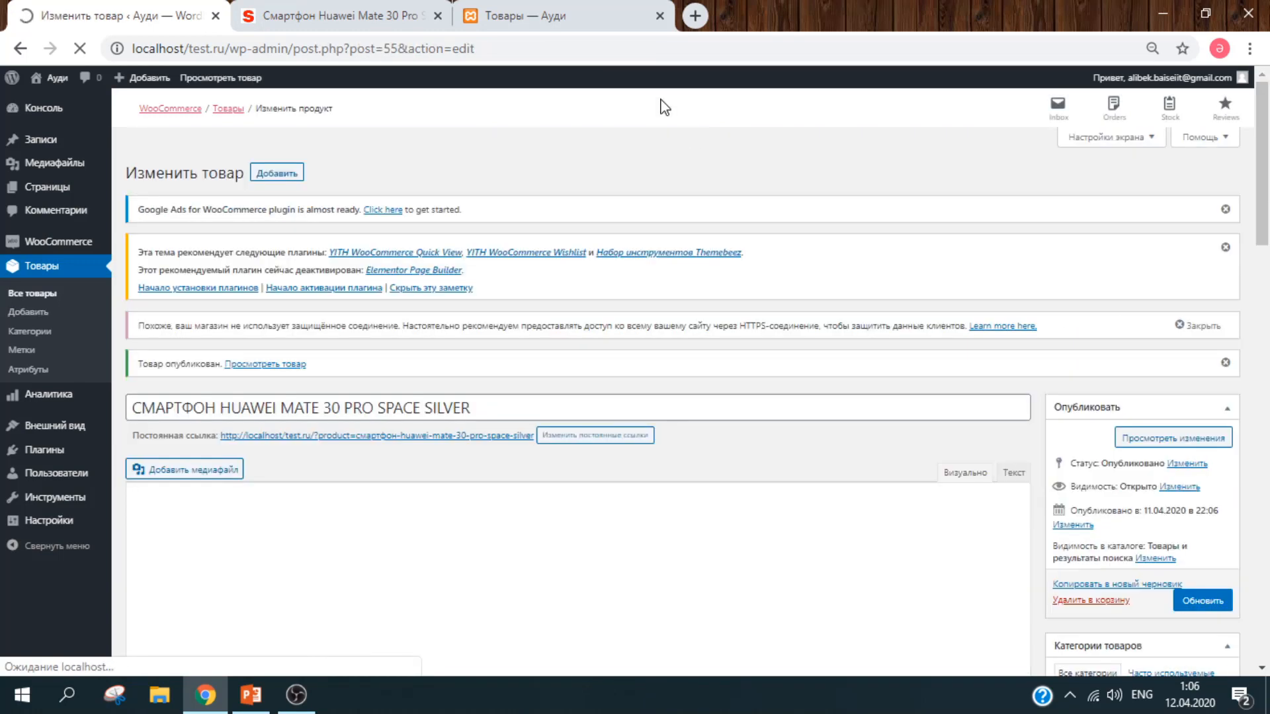
Step: Reload the shop and open the new Huawei Mate 30 Pro product page
click(585, 18)
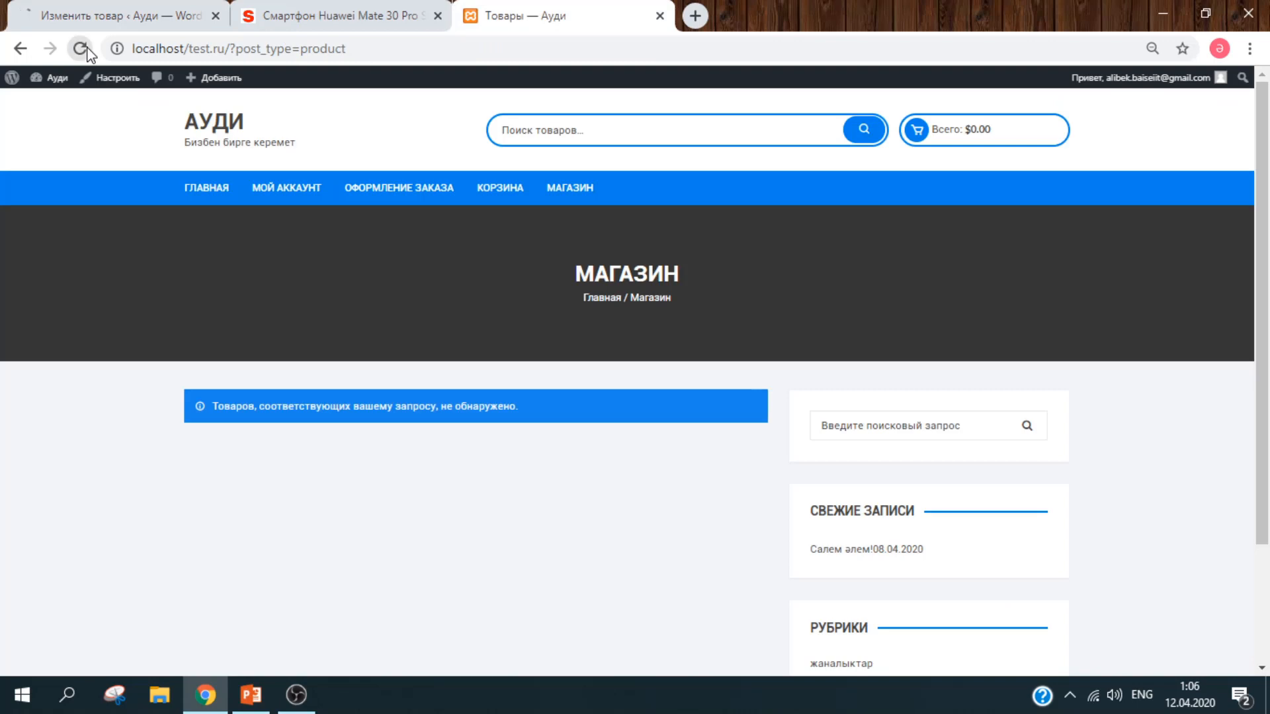
click(80, 49)
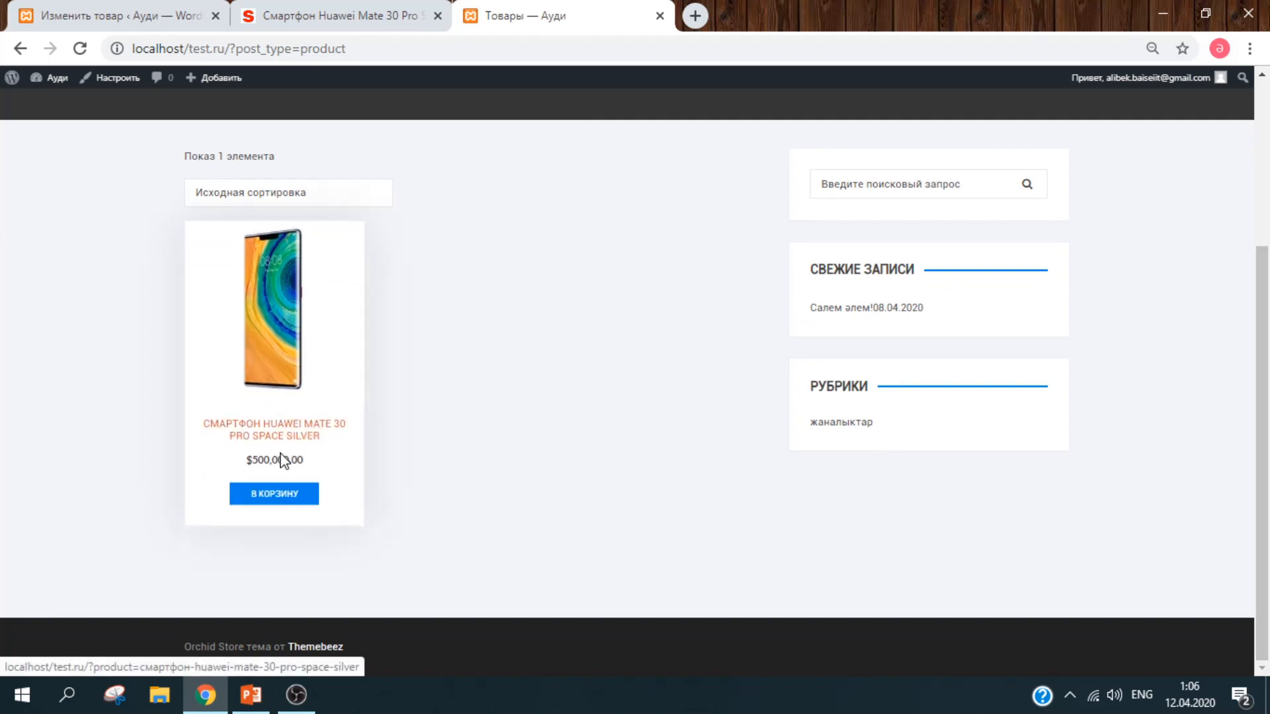
click(287, 437)
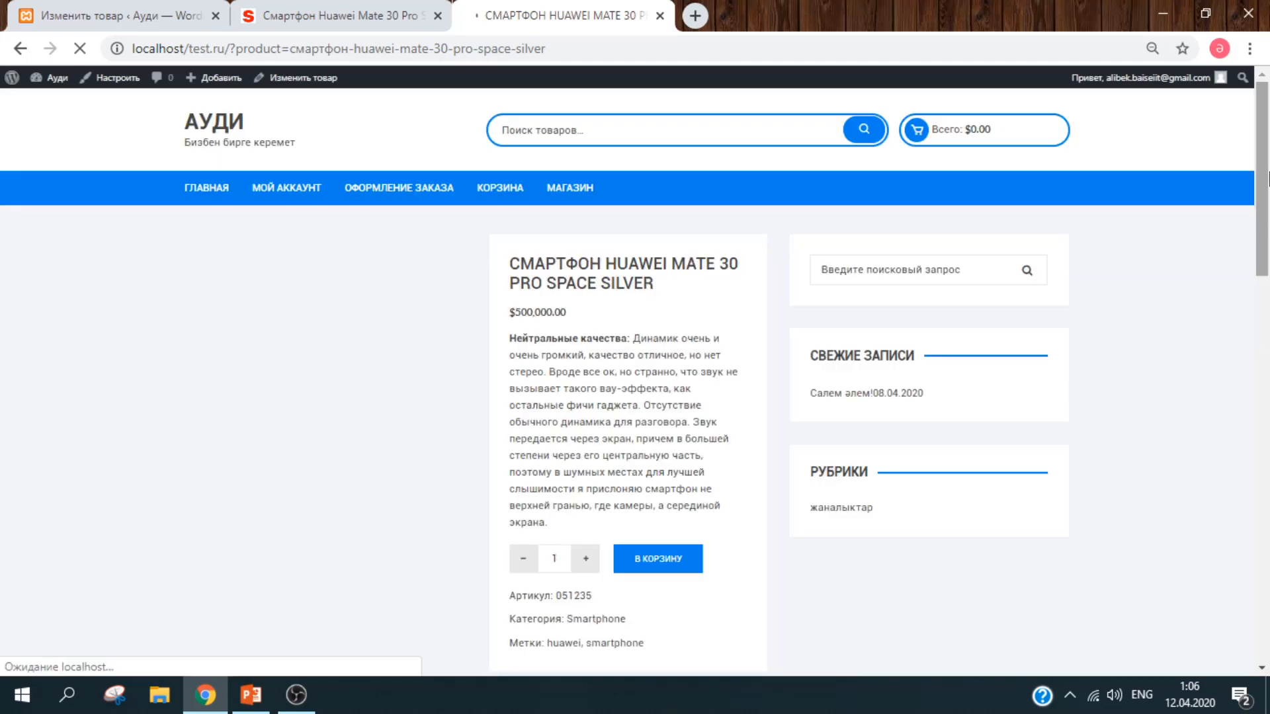
Step: Check the $500,000.00 price and the Детали tab's weight and dimensions
scroll(1268, 232, down, 5)
scroll(1268, 233, up, 3)
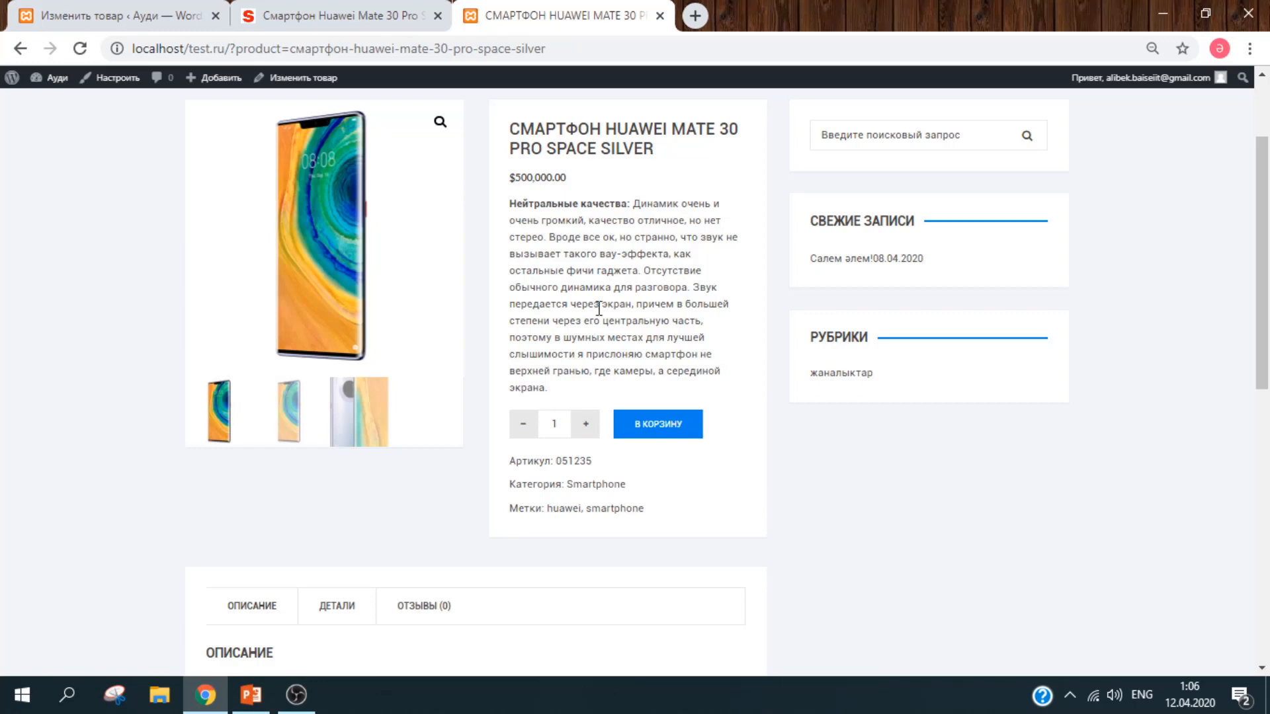
drag(1263, 233, 1263, 274)
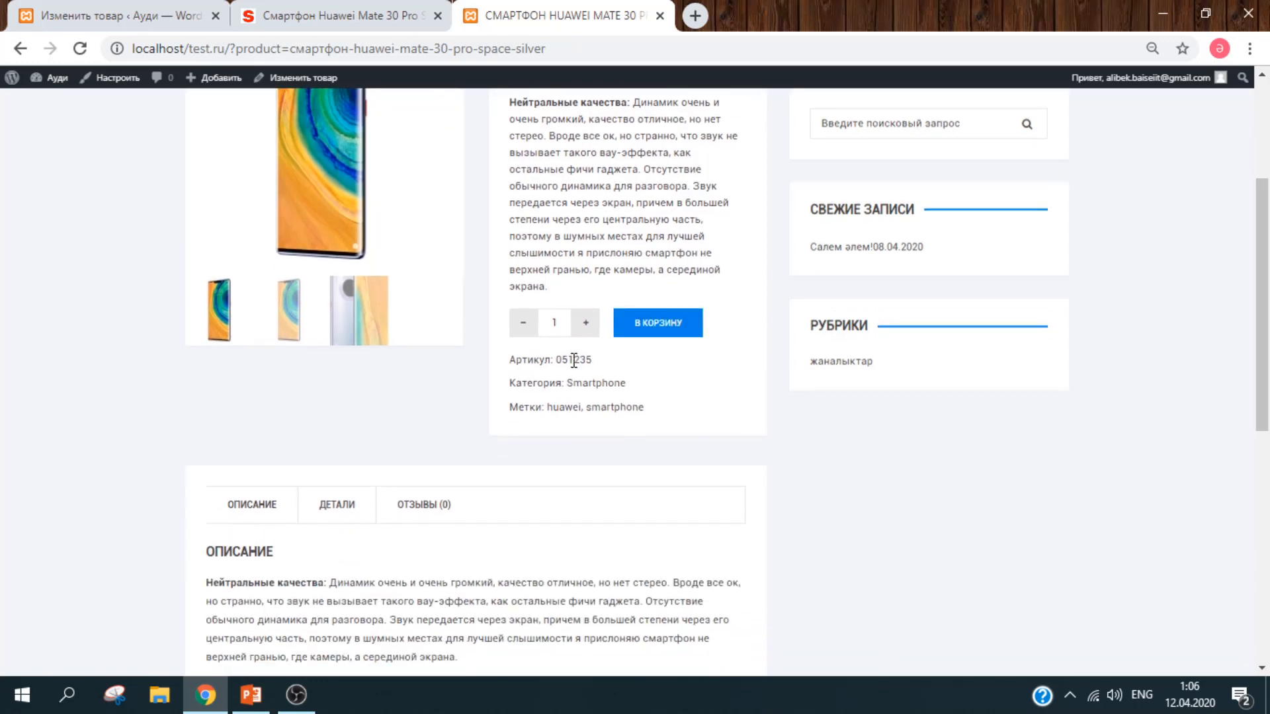
scroll(482, 428, down, 8)
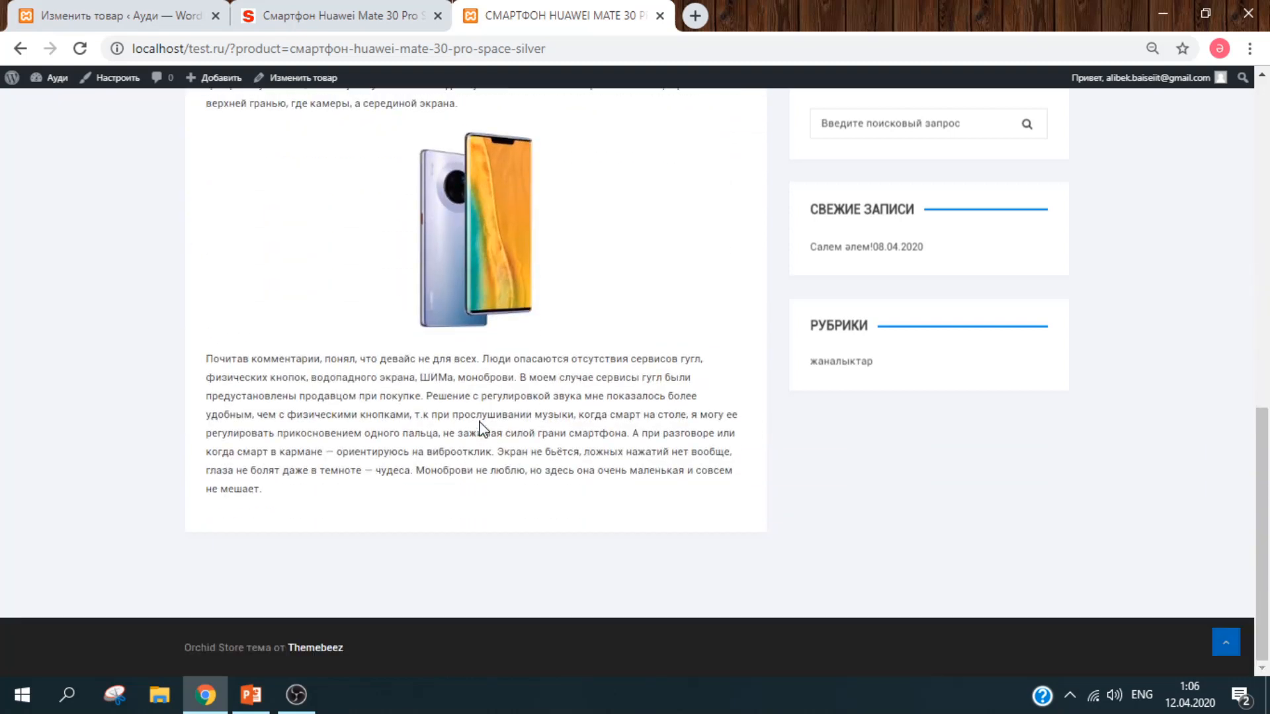
scroll(482, 428, up, 1)
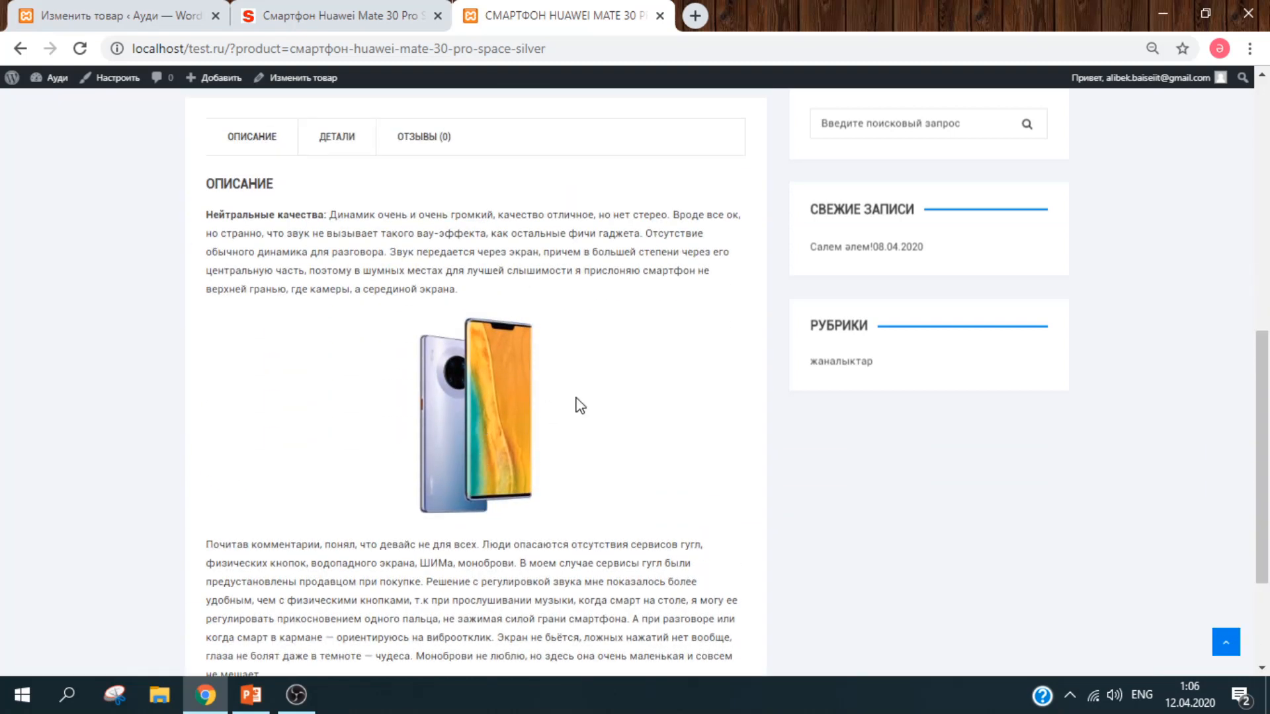
scroll(615, 456, up, 2)
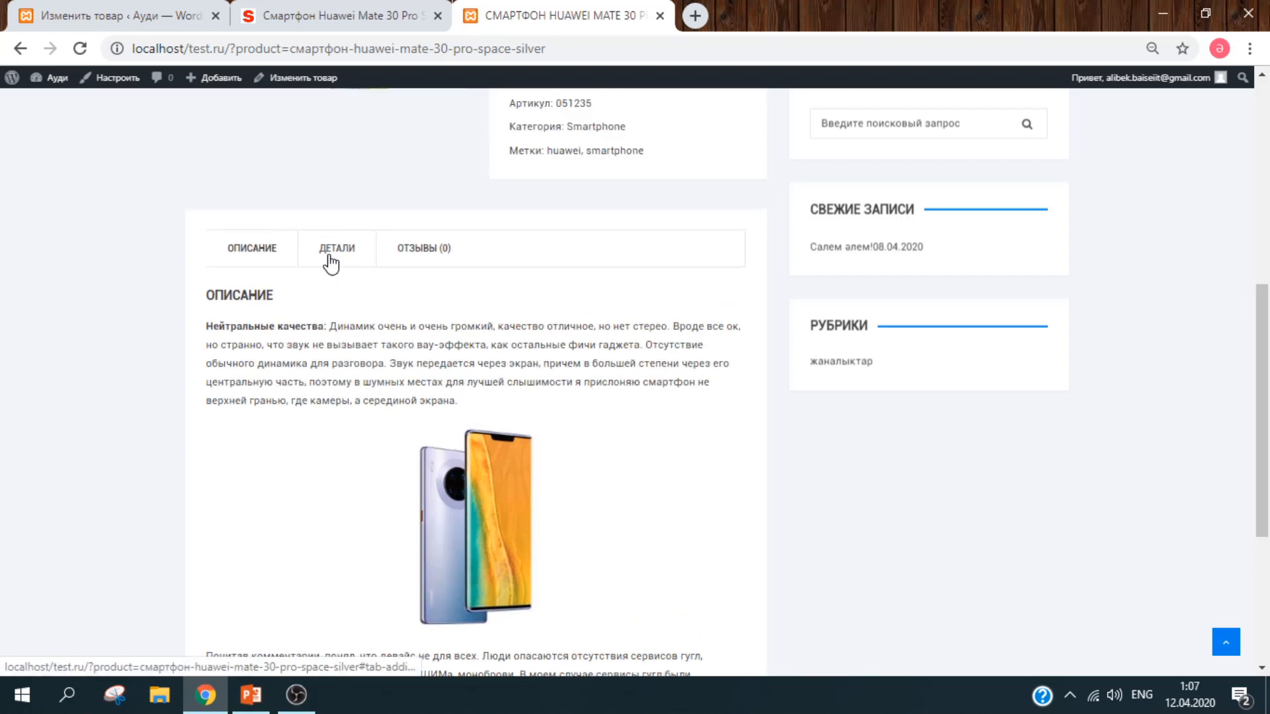
click(329, 257)
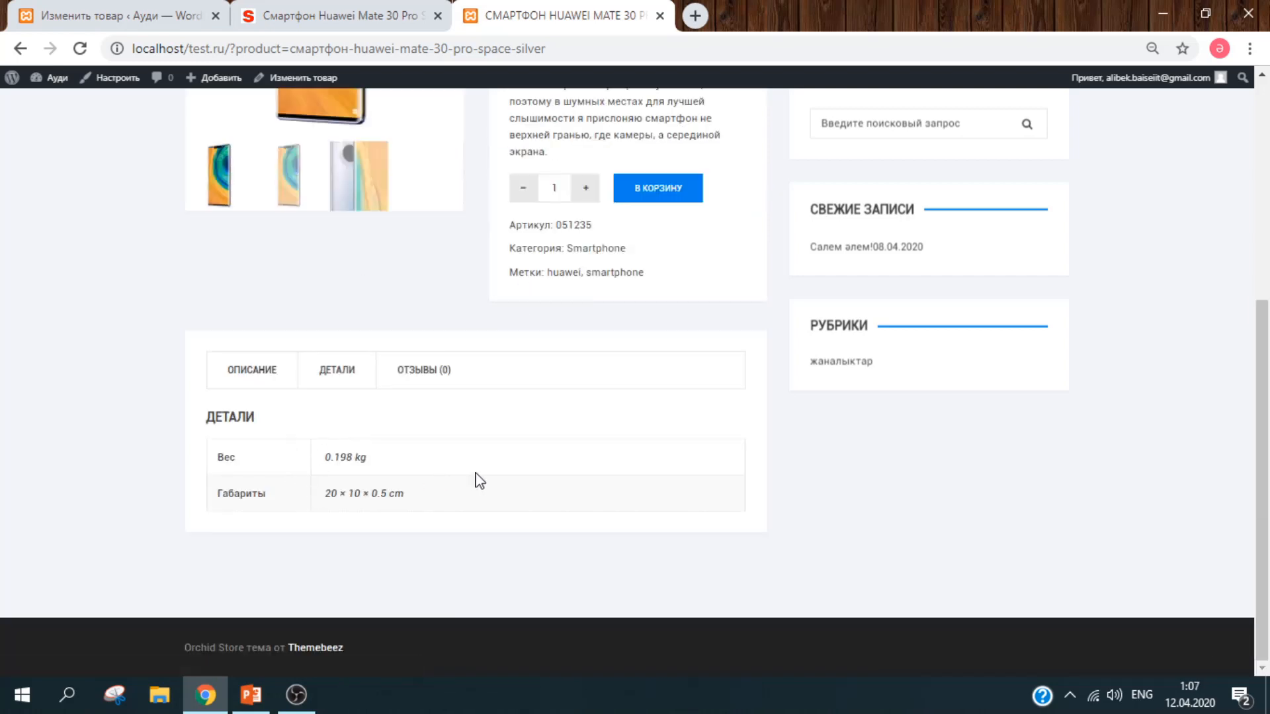
scroll(474, 481, up, 3)
scroll(475, 481, up, 3)
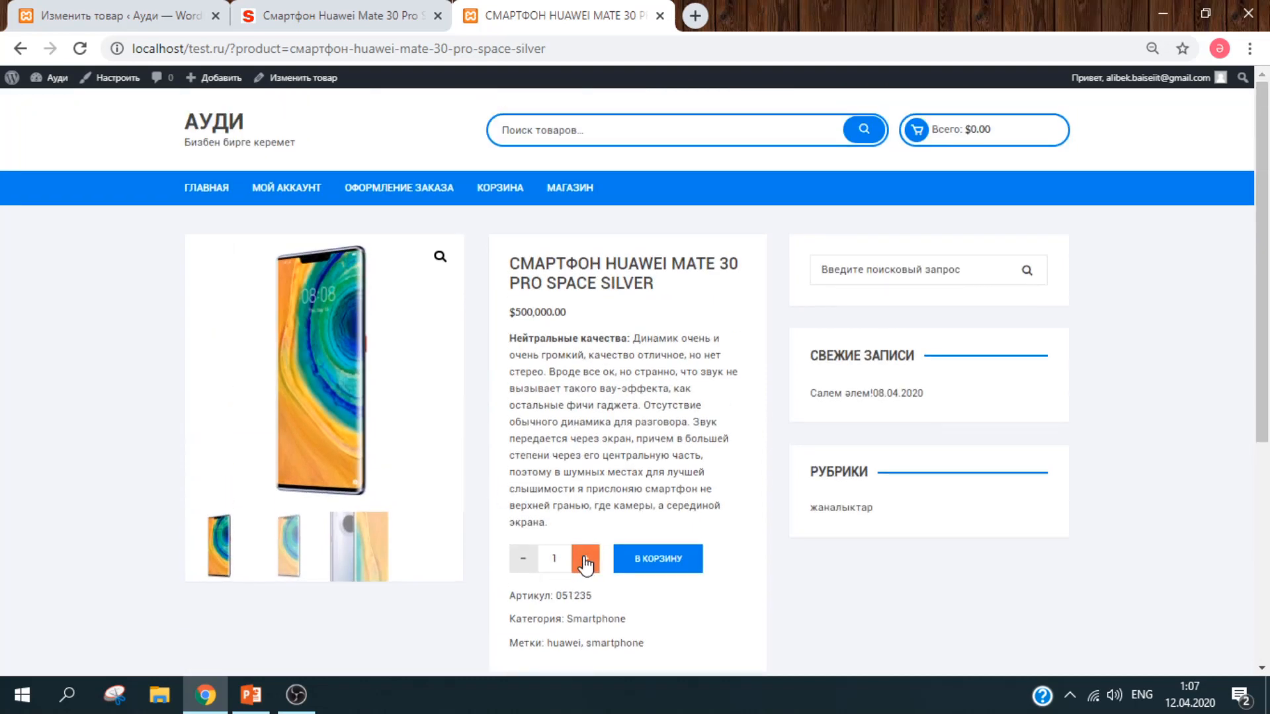
Step: Add five Huawei phones to the cart and view the $2,500,000.00 cart total
click(584, 562)
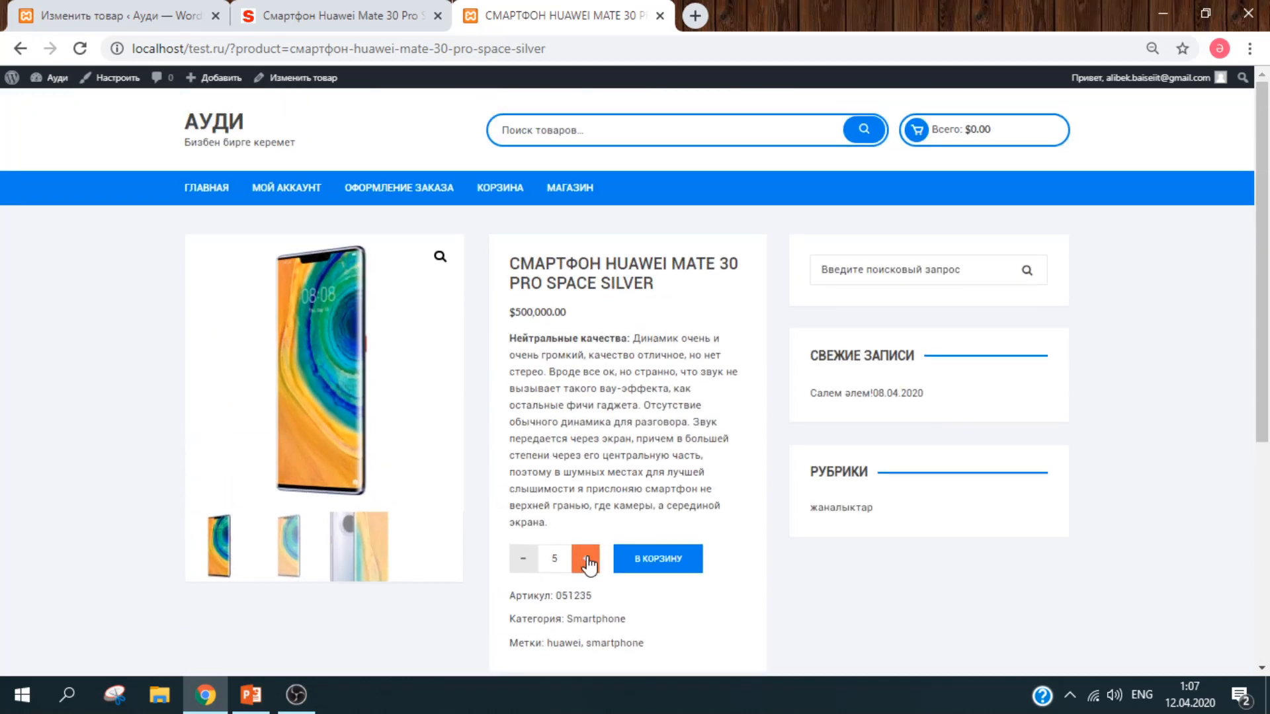
click(668, 567)
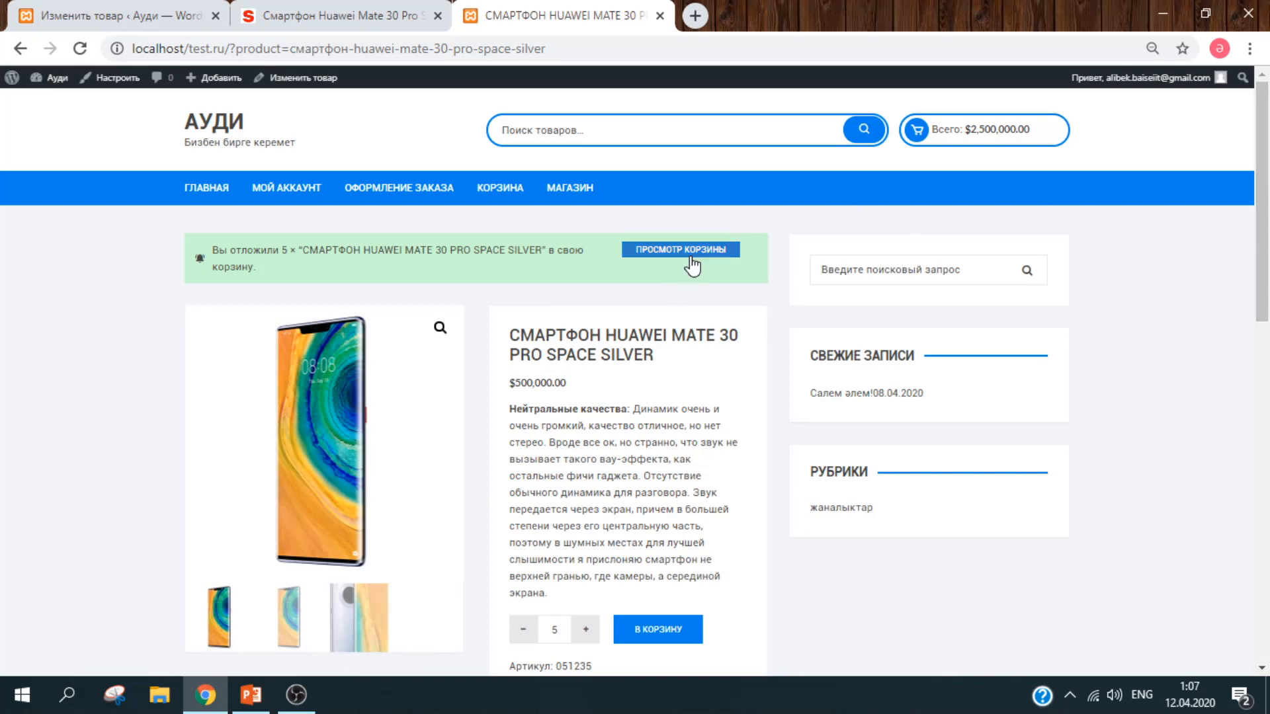
click(695, 252)
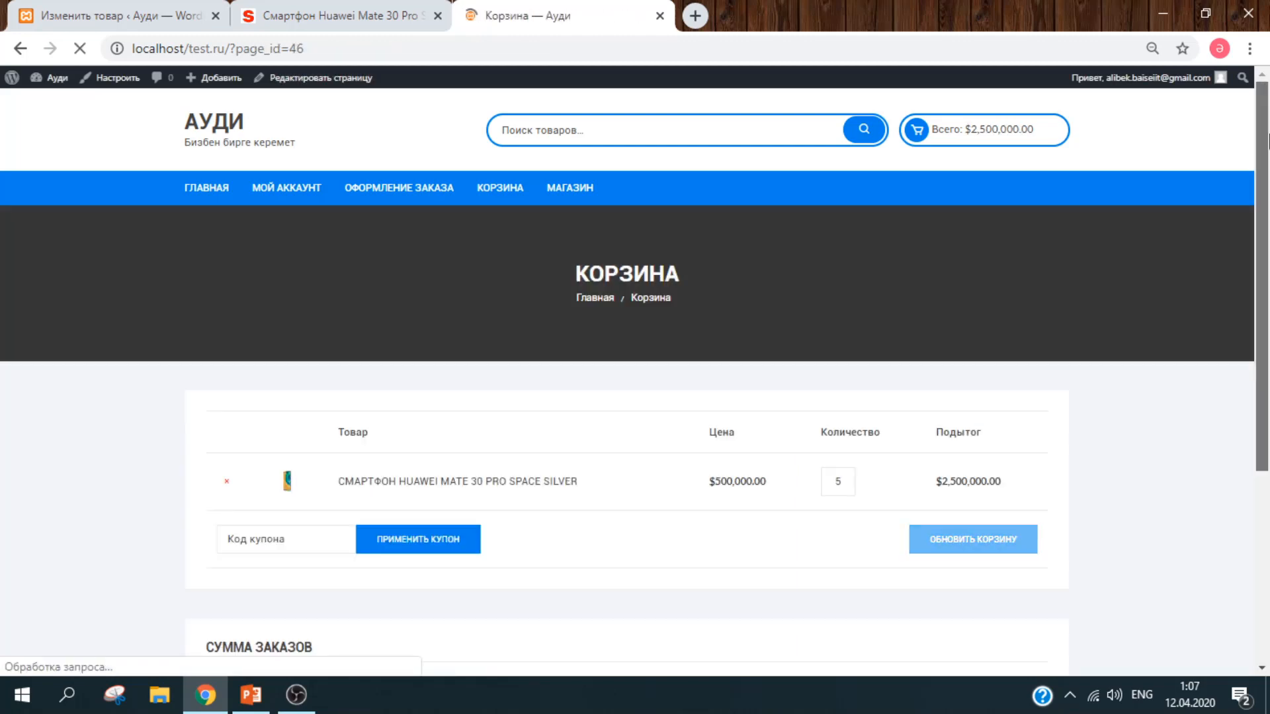
scroll(1266, 228, down, 2)
drag(1268, 228, 1267, 281)
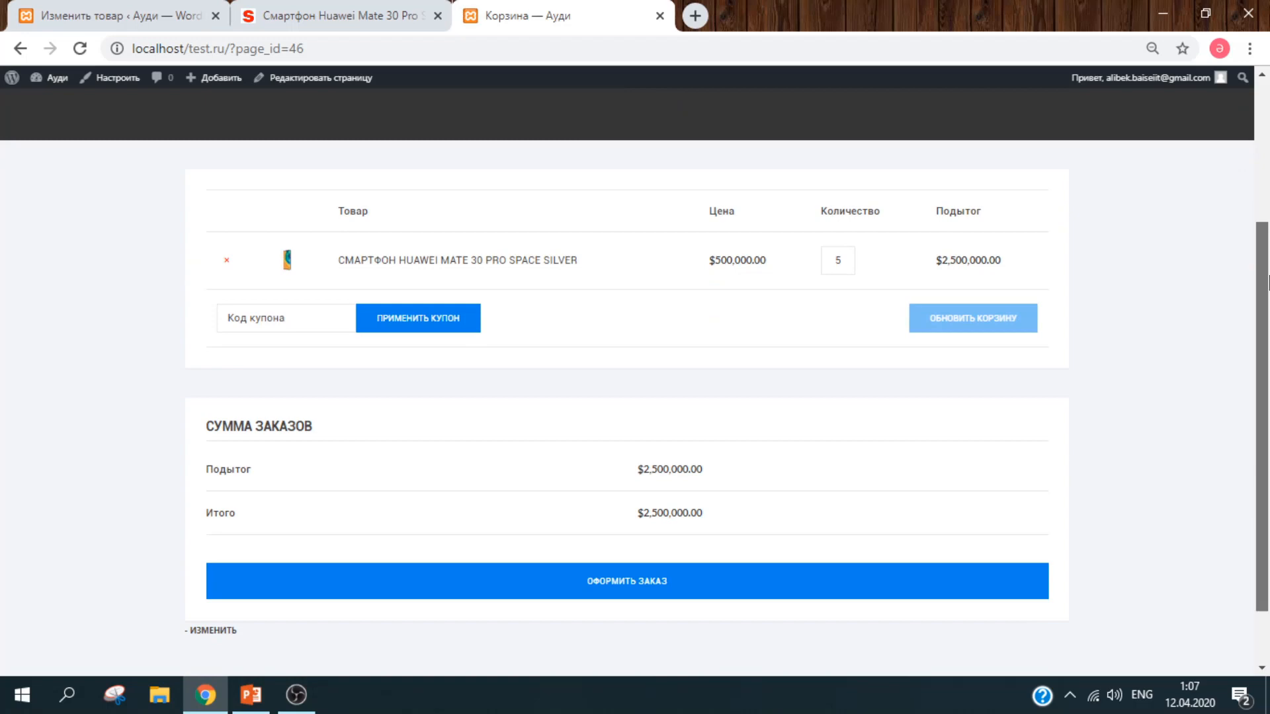
drag(1267, 281, 1268, 334)
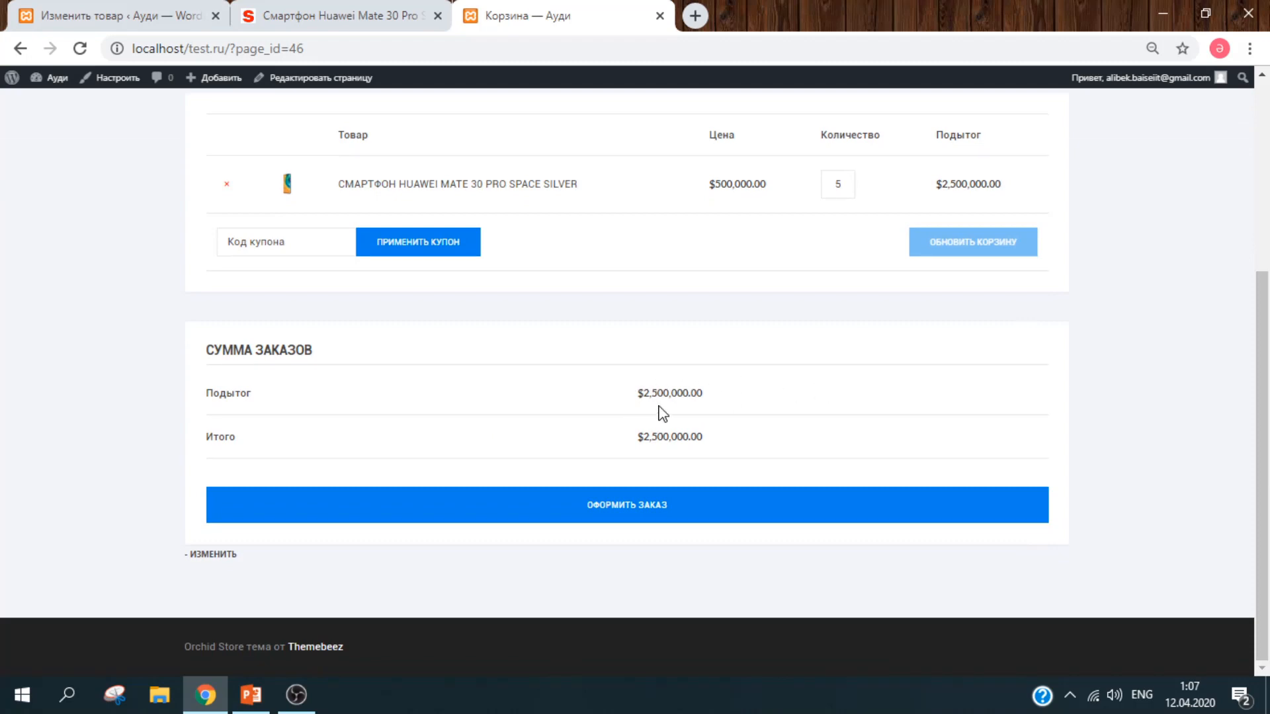
click(114, 9)
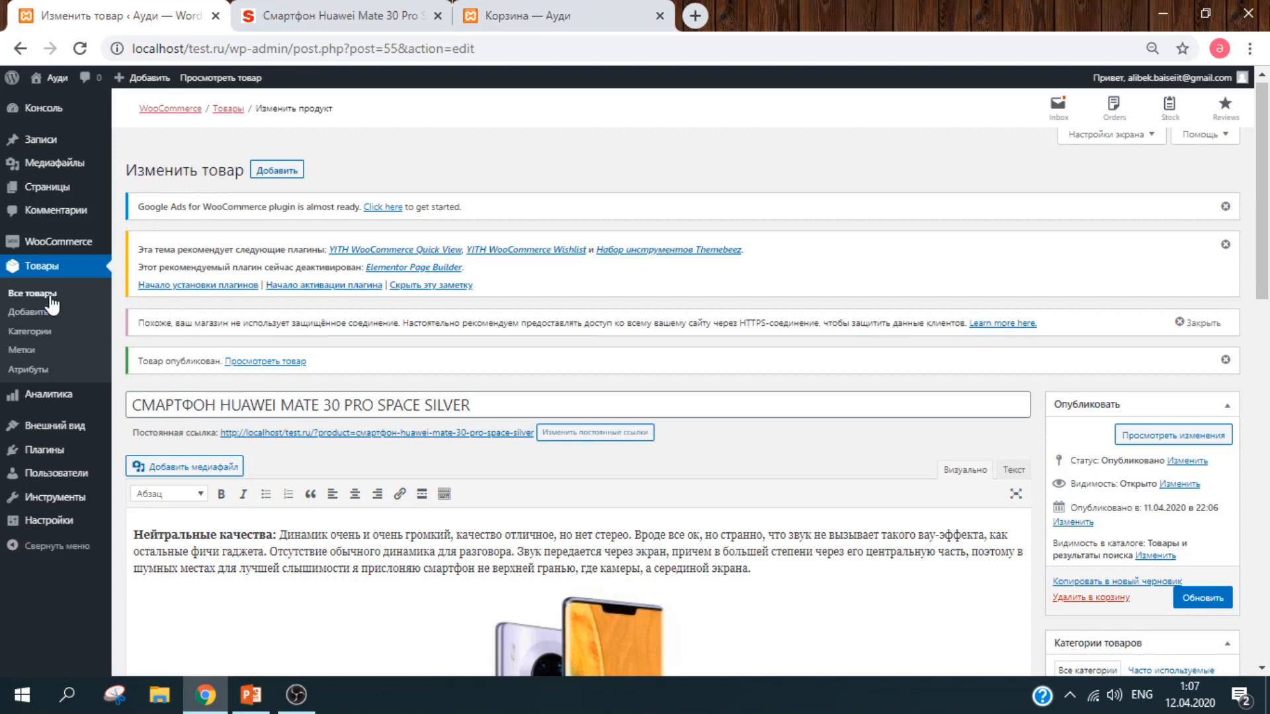
Step: Go from the WooCommerce dashboard to the empty Купоны page
click(71, 243)
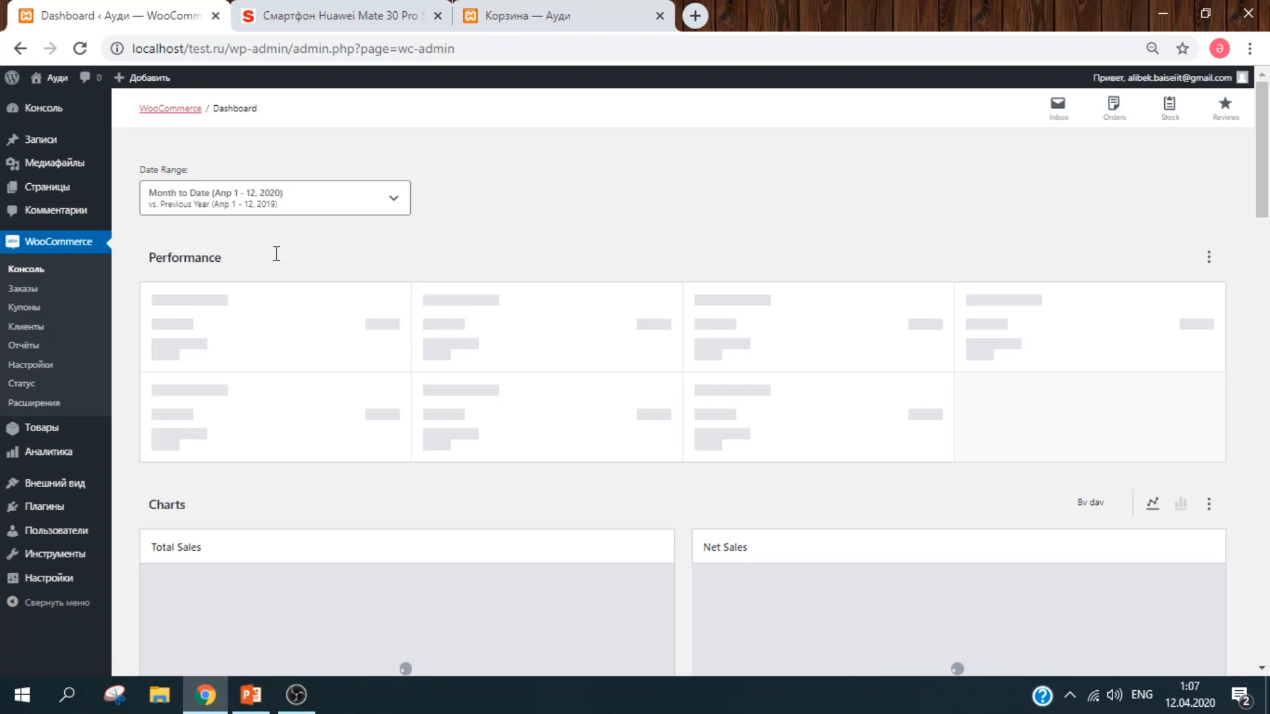
drag(1263, 152, 1268, 253)
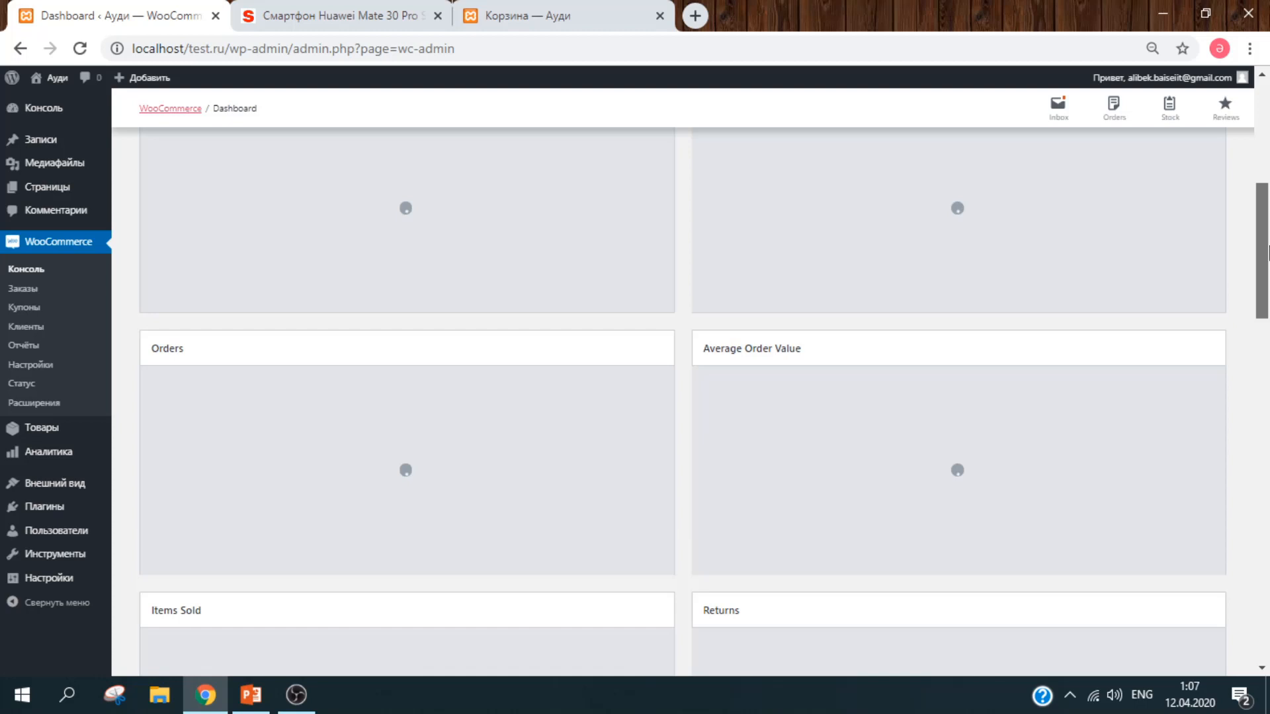
drag(1267, 249, 1268, 348)
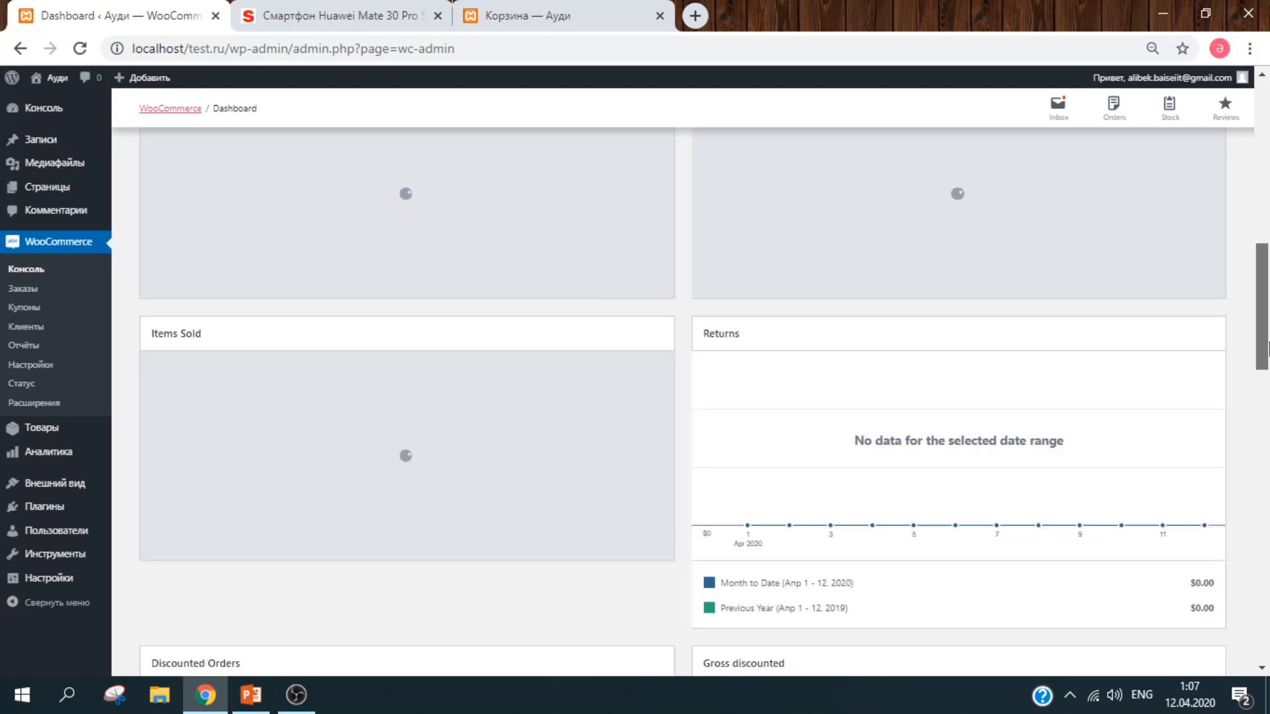
drag(1268, 348, 1247, 159)
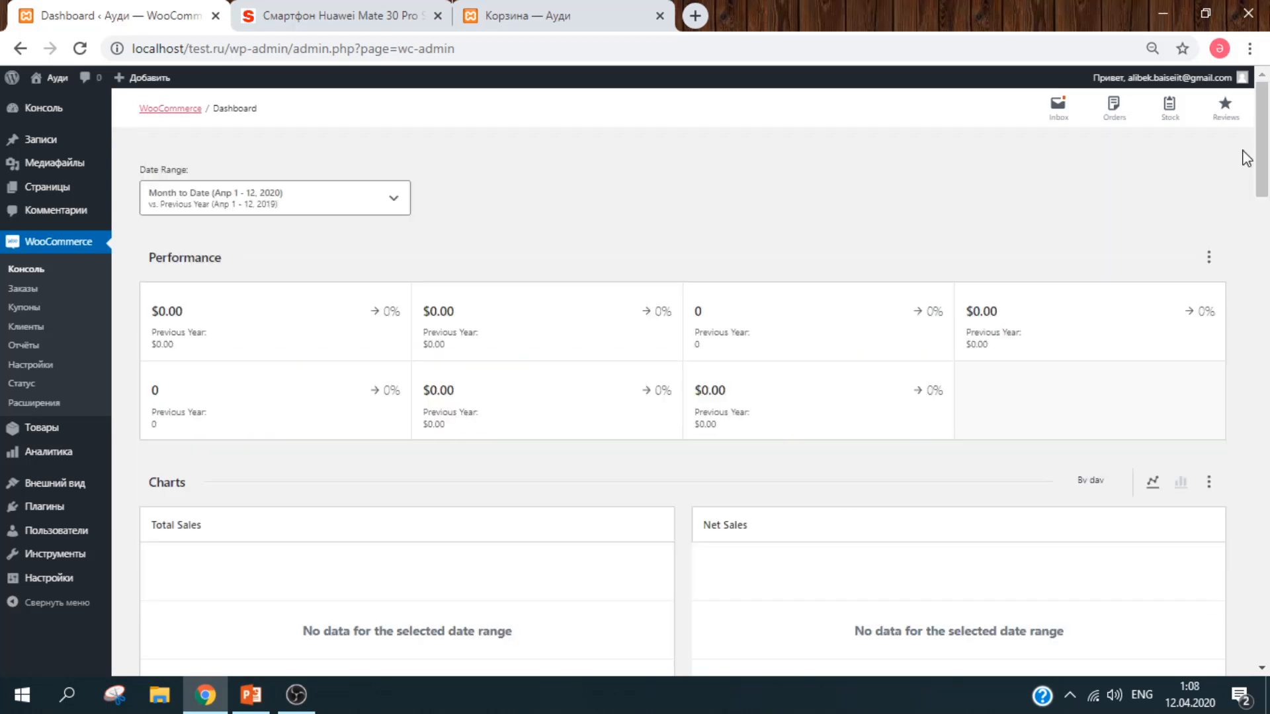
click(30, 312)
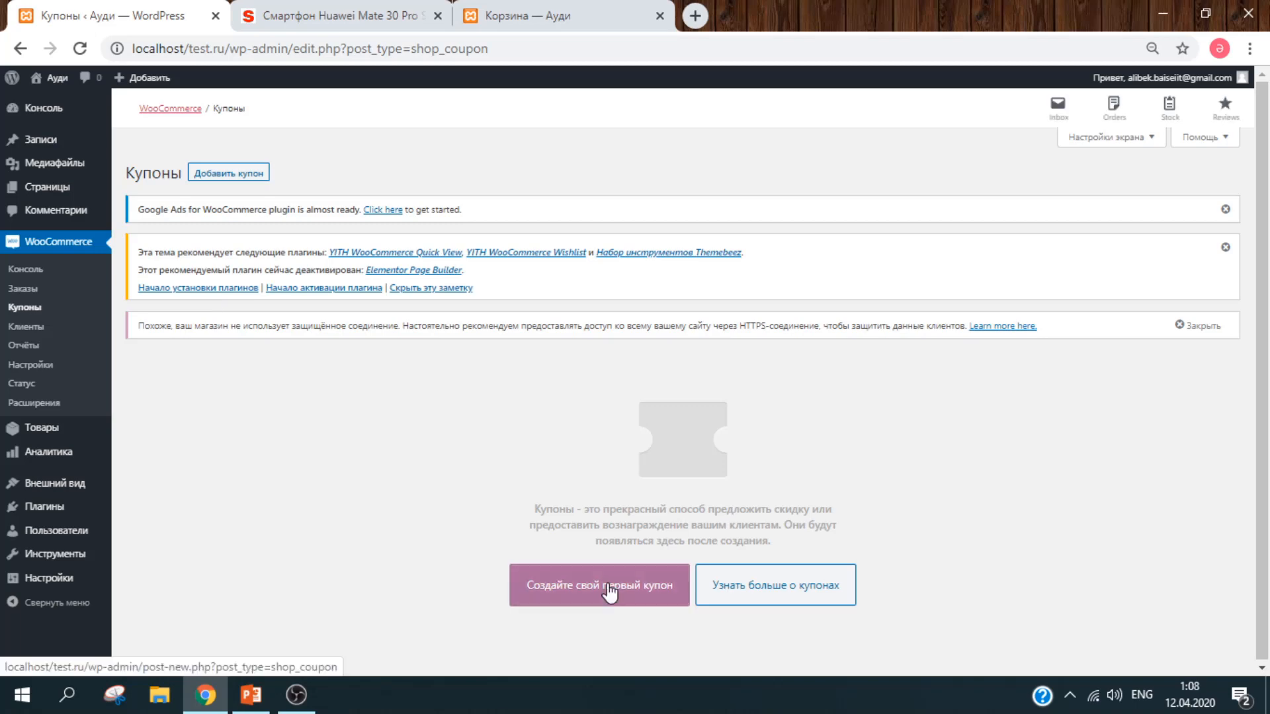
Step: Start the first coupon with the code coranovirus
click(652, 590)
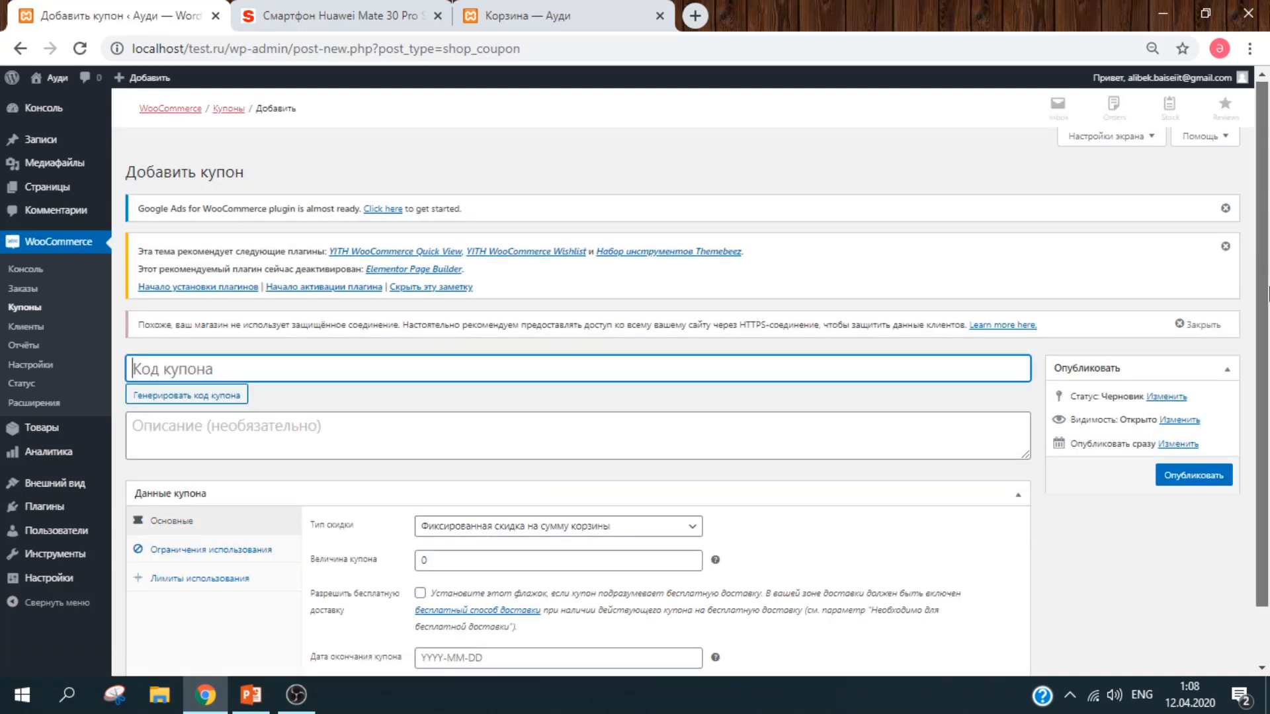
drag(1267, 294, 1268, 390)
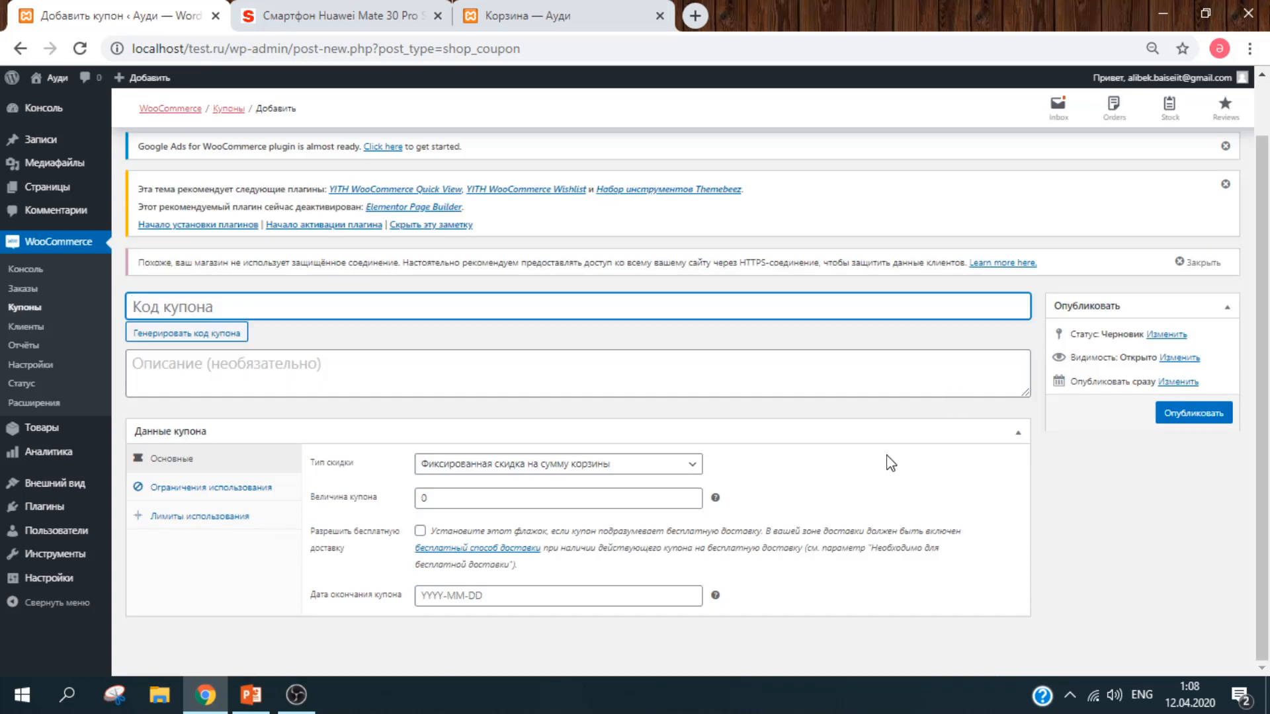
text(coranovirus)
key(ctrl+a)
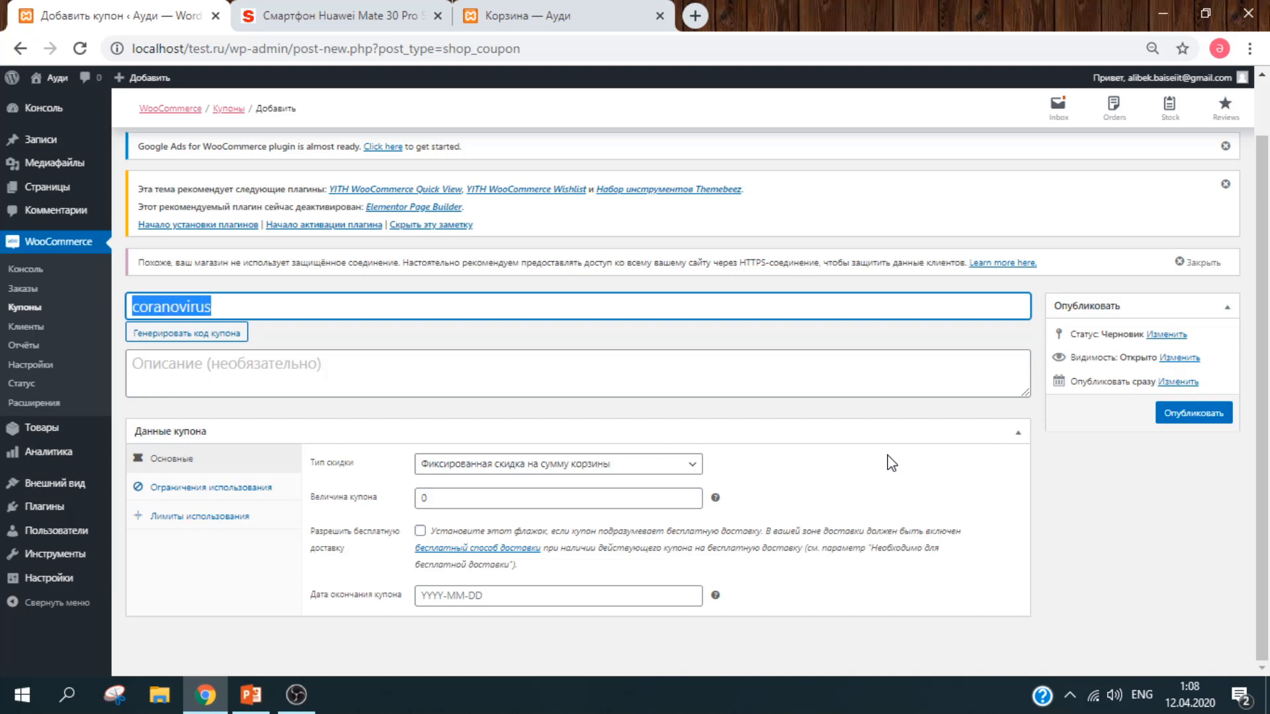
click(512, 385)
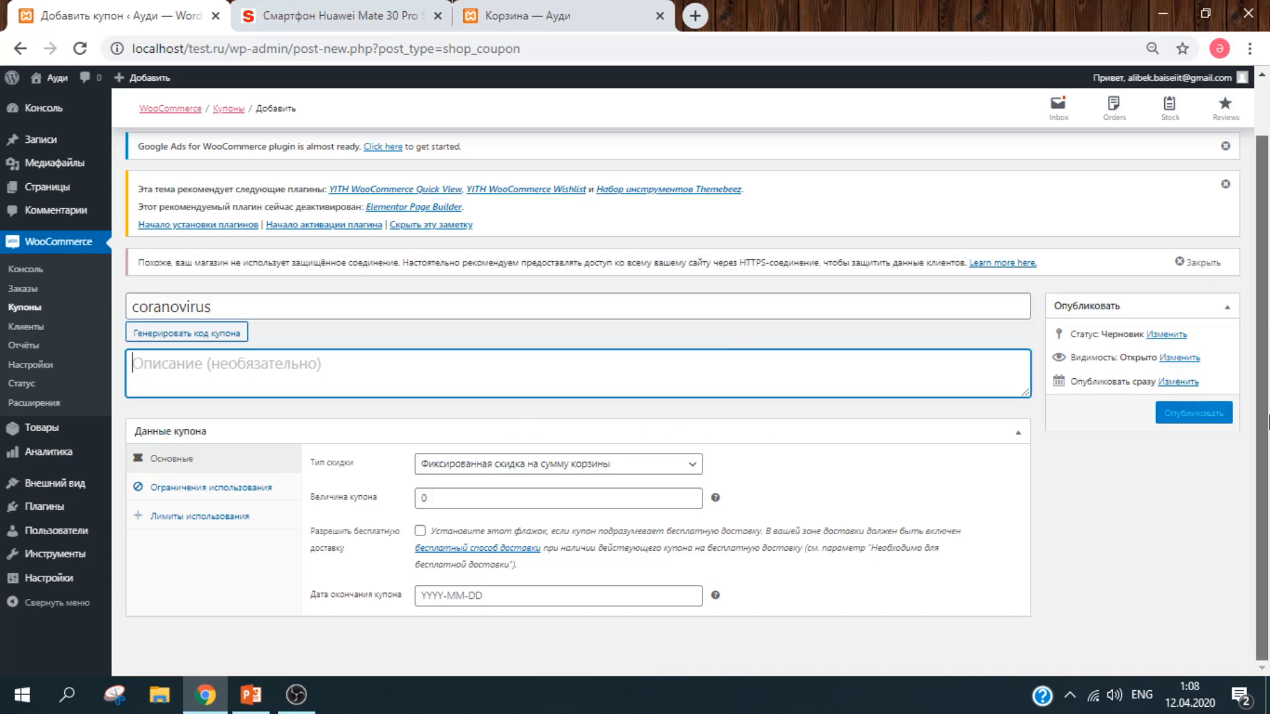
Step: Make it a 15% percentage discount expiring 2020-04-26
click(604, 468)
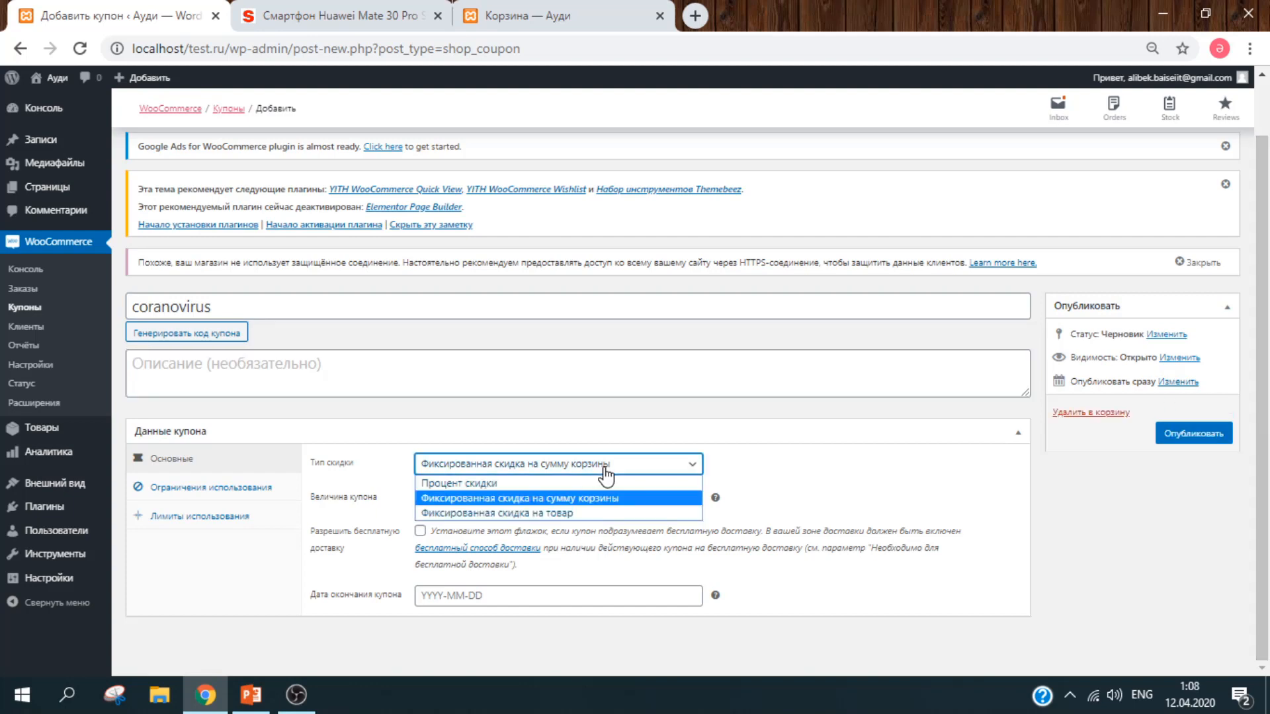
click(659, 487)
click(538, 497)
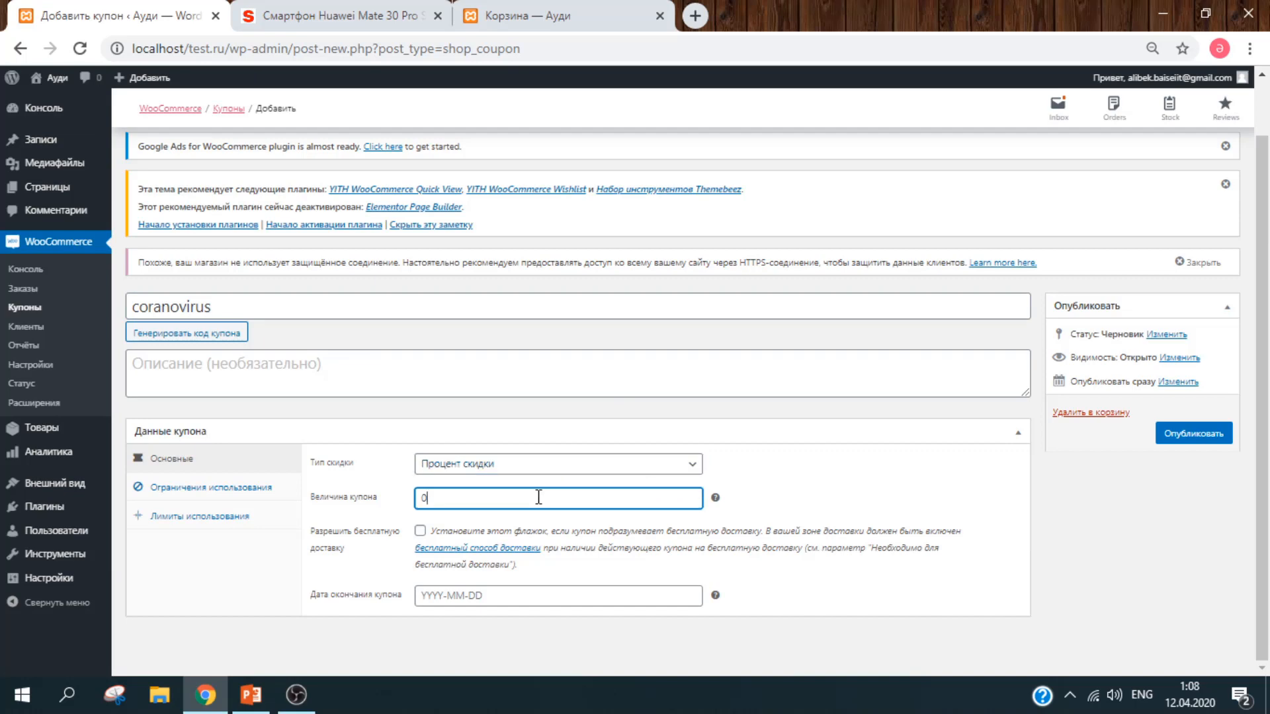
text(15)
click(932, 496)
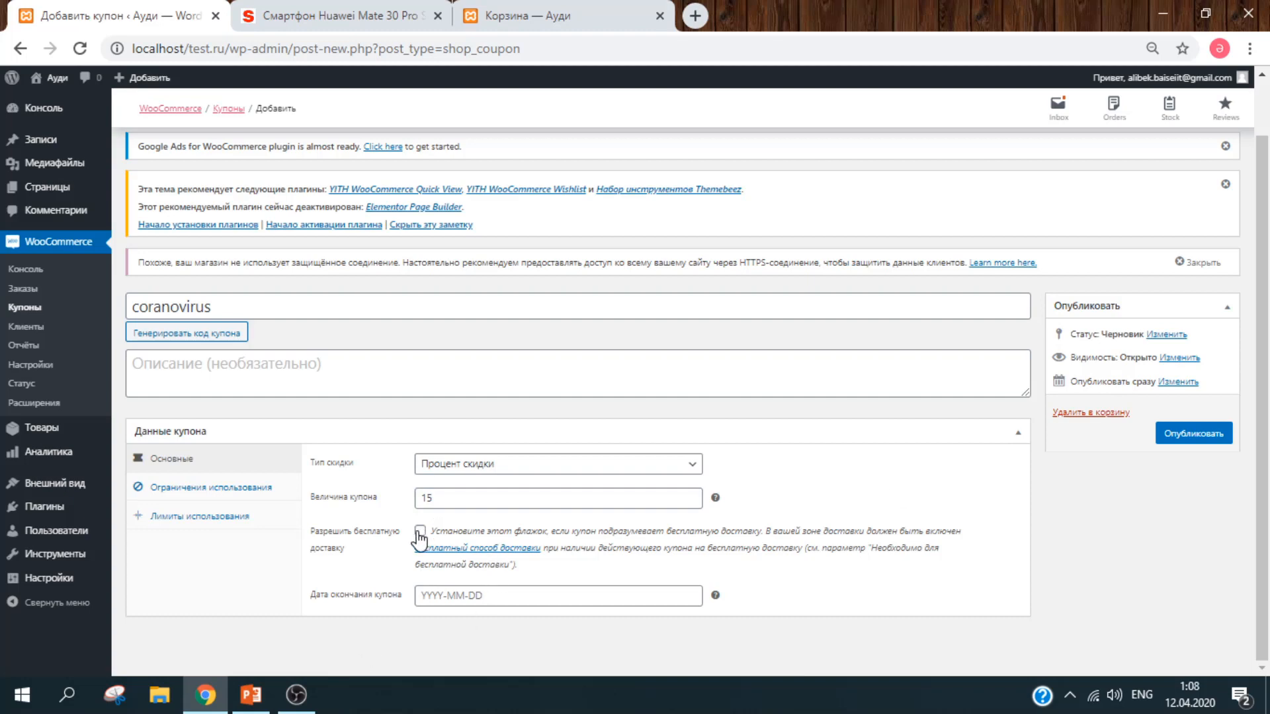
click(547, 593)
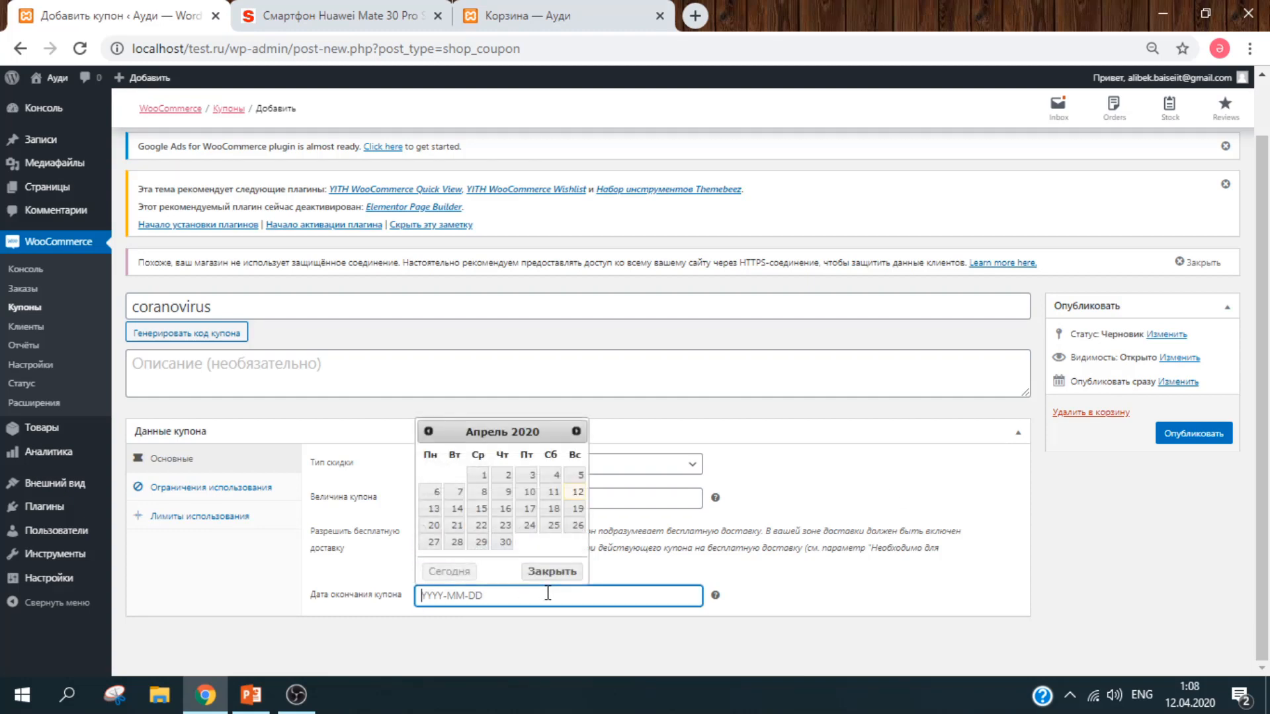
click(579, 527)
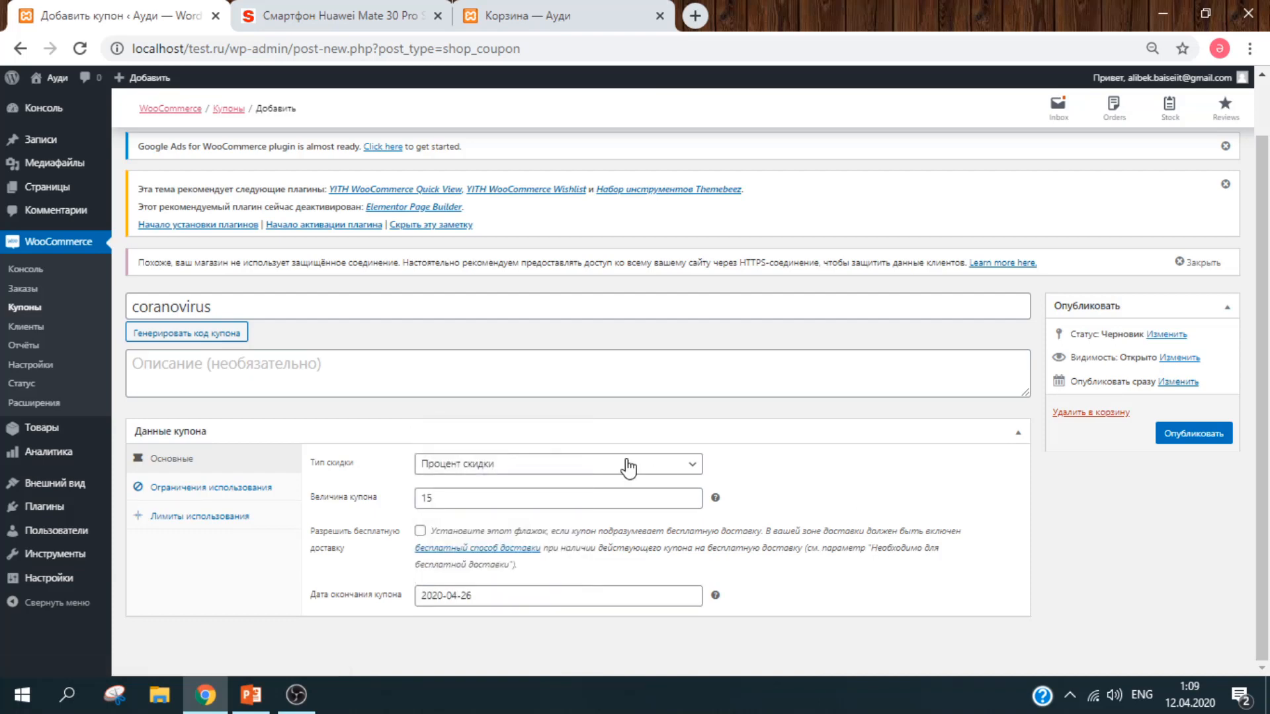
Step: Set the usage restriction's minimum spend to 100000
click(211, 486)
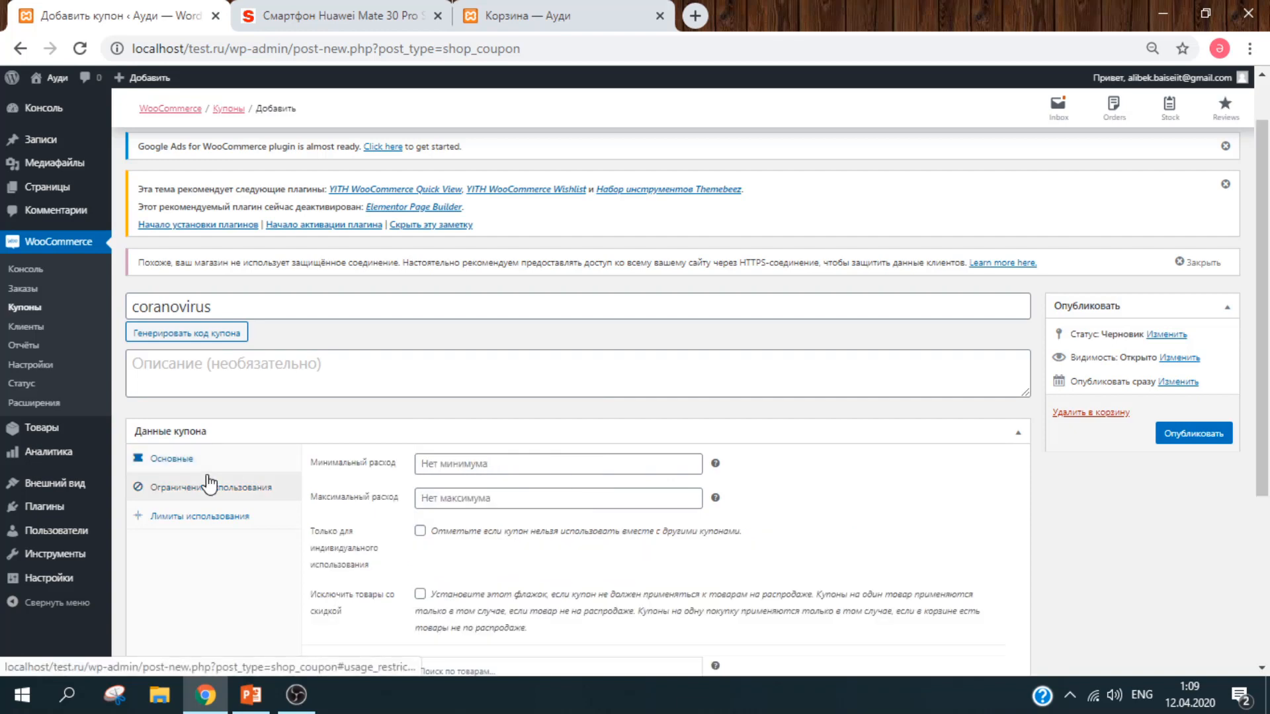
scroll(1268, 459, down, 2)
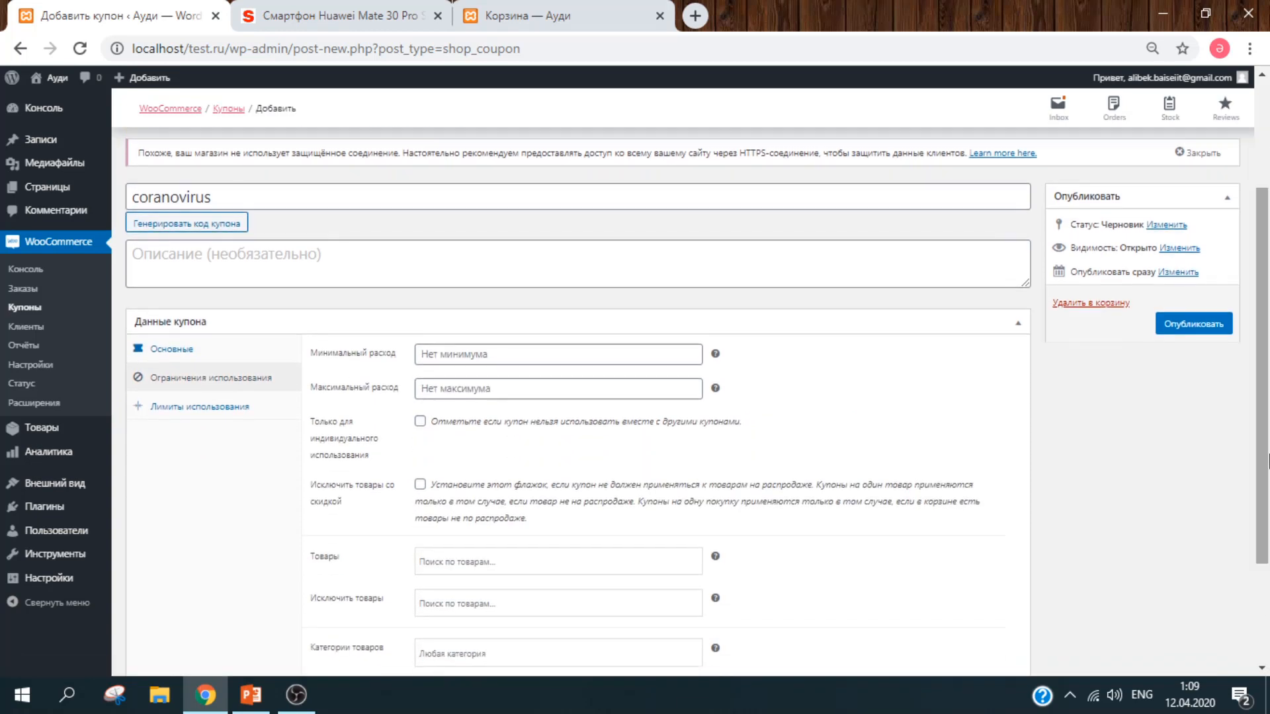
click(587, 351)
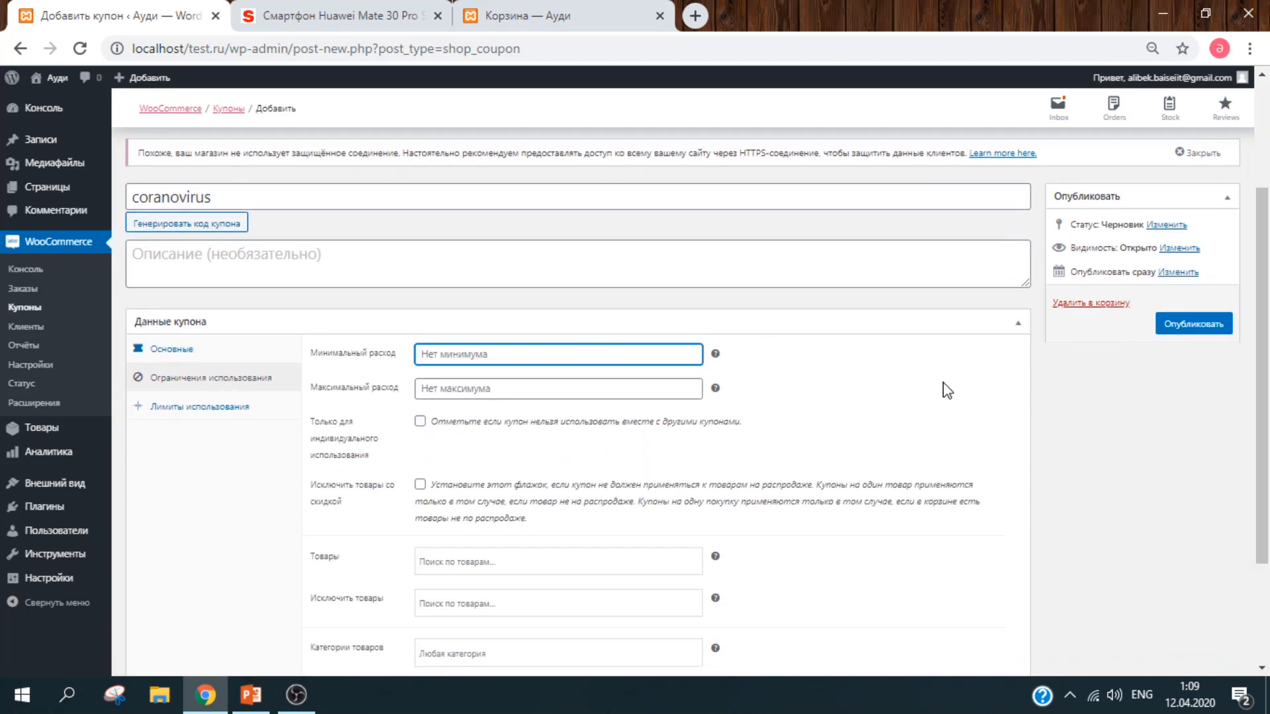
text(100000)
Step: Enter the coupon's maximum spend of 1000000
click(619, 394)
text(100000)
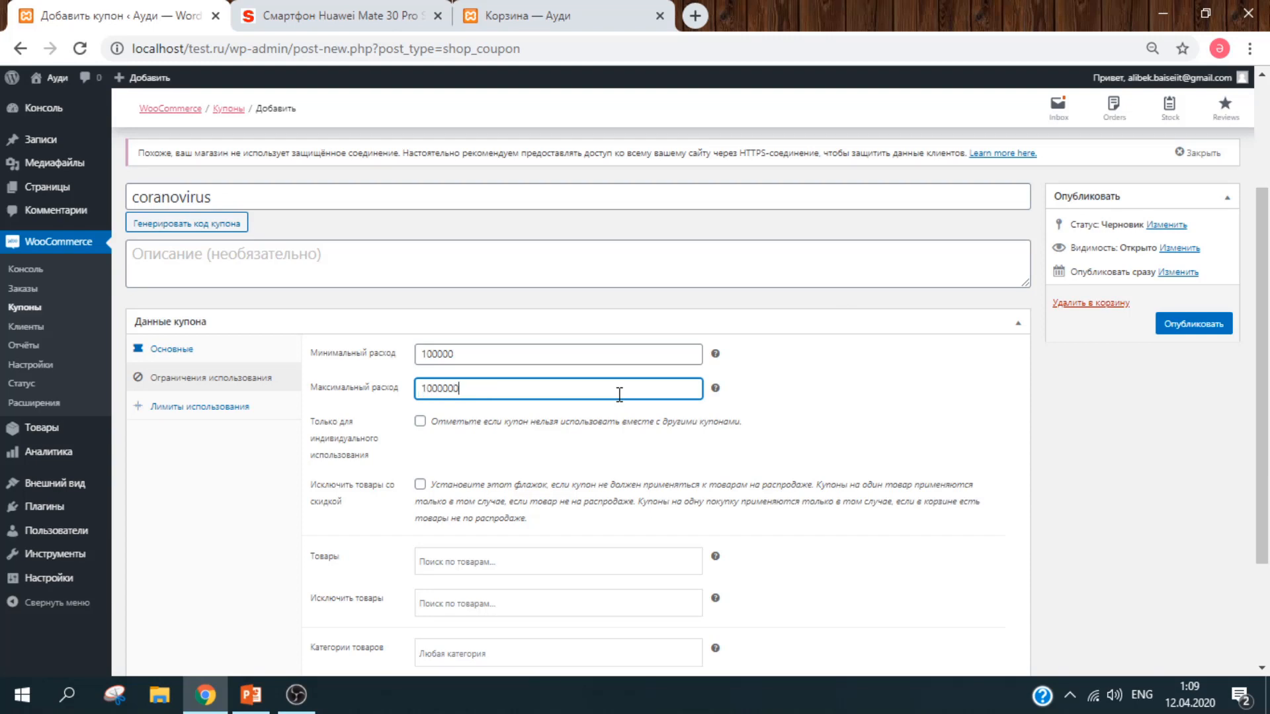
click(1018, 325)
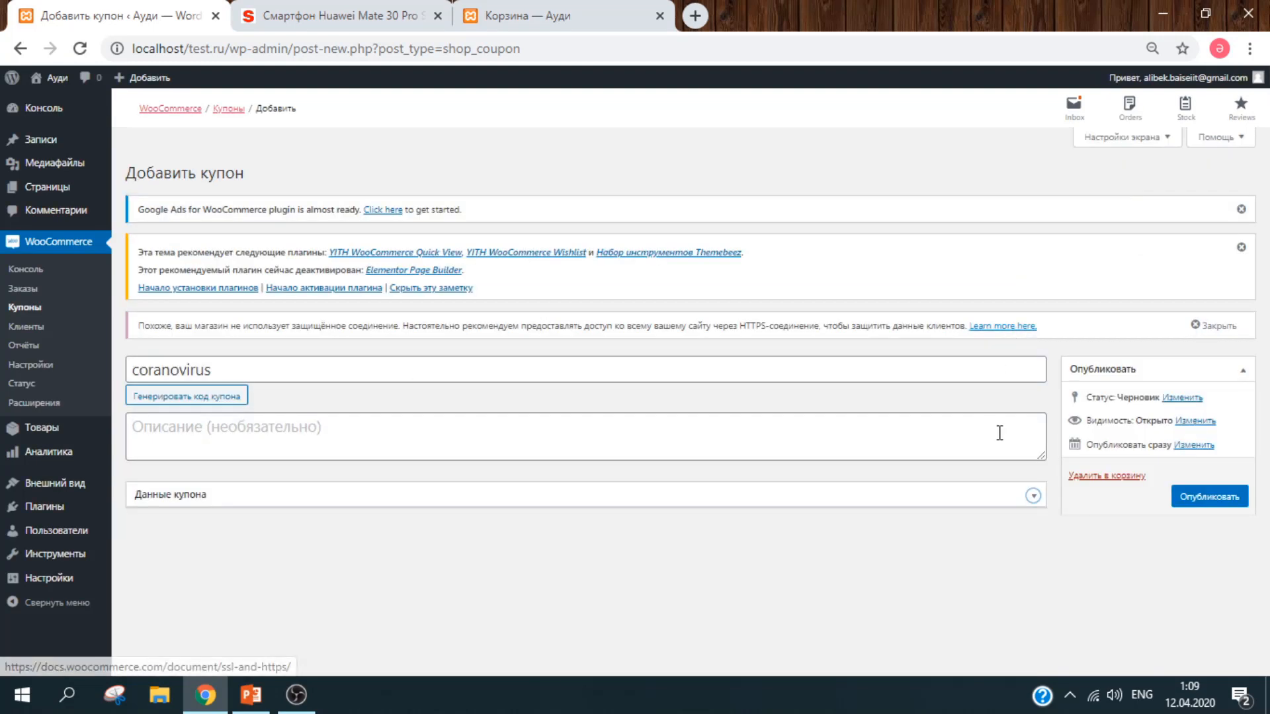
click(1033, 497)
drag(1260, 340, 1267, 469)
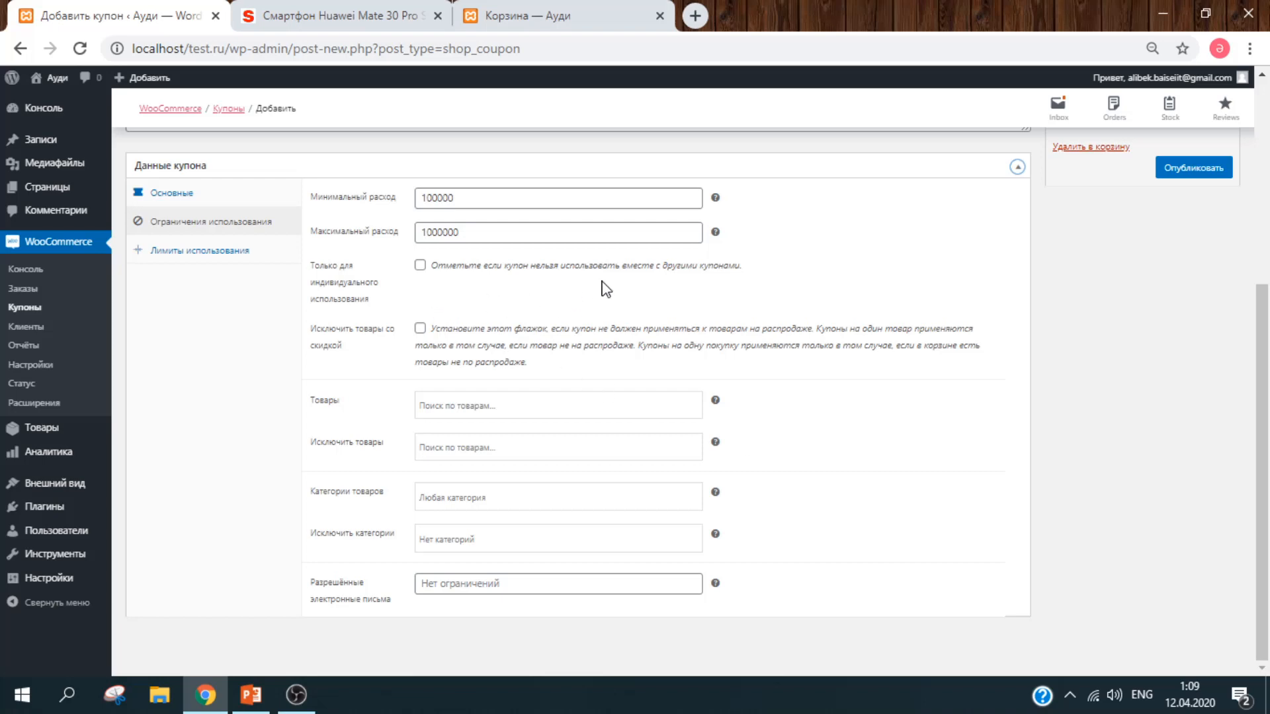
Step: Restrict the coupon to the Smartphone category, leaving product and exclusion lists empty
click(526, 401)
click(912, 423)
click(564, 453)
click(880, 455)
click(555, 542)
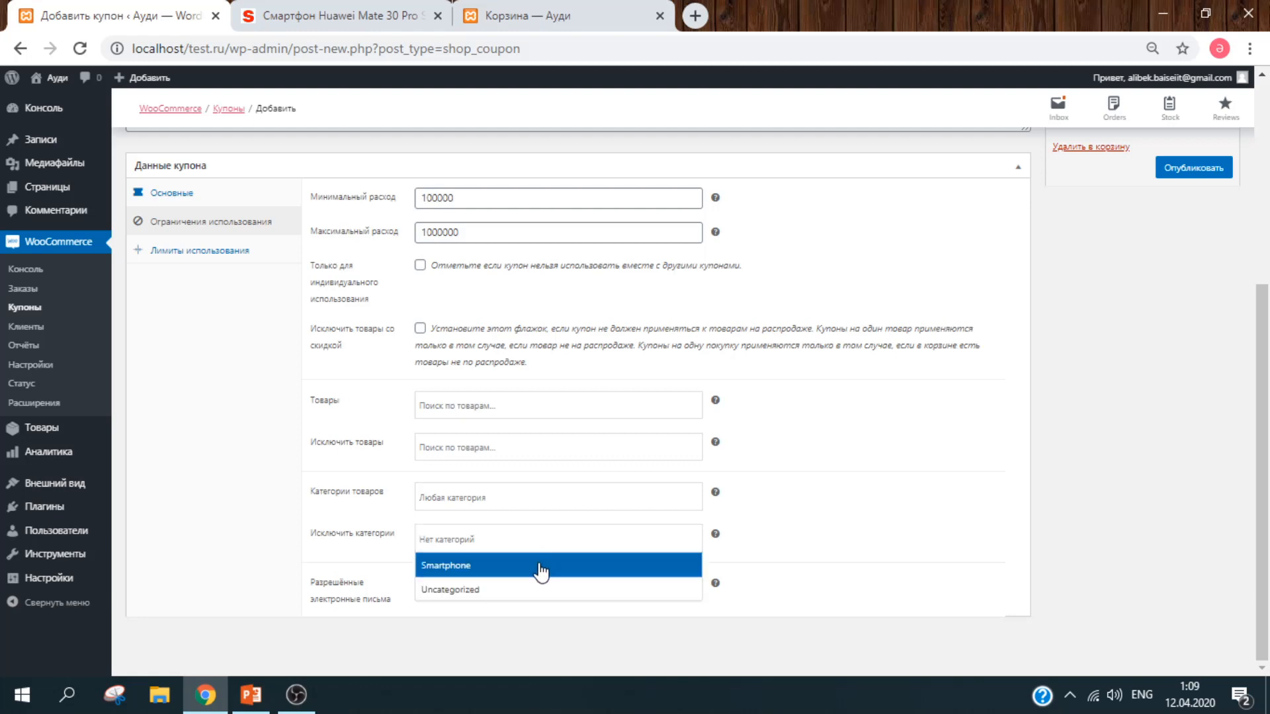
click(541, 569)
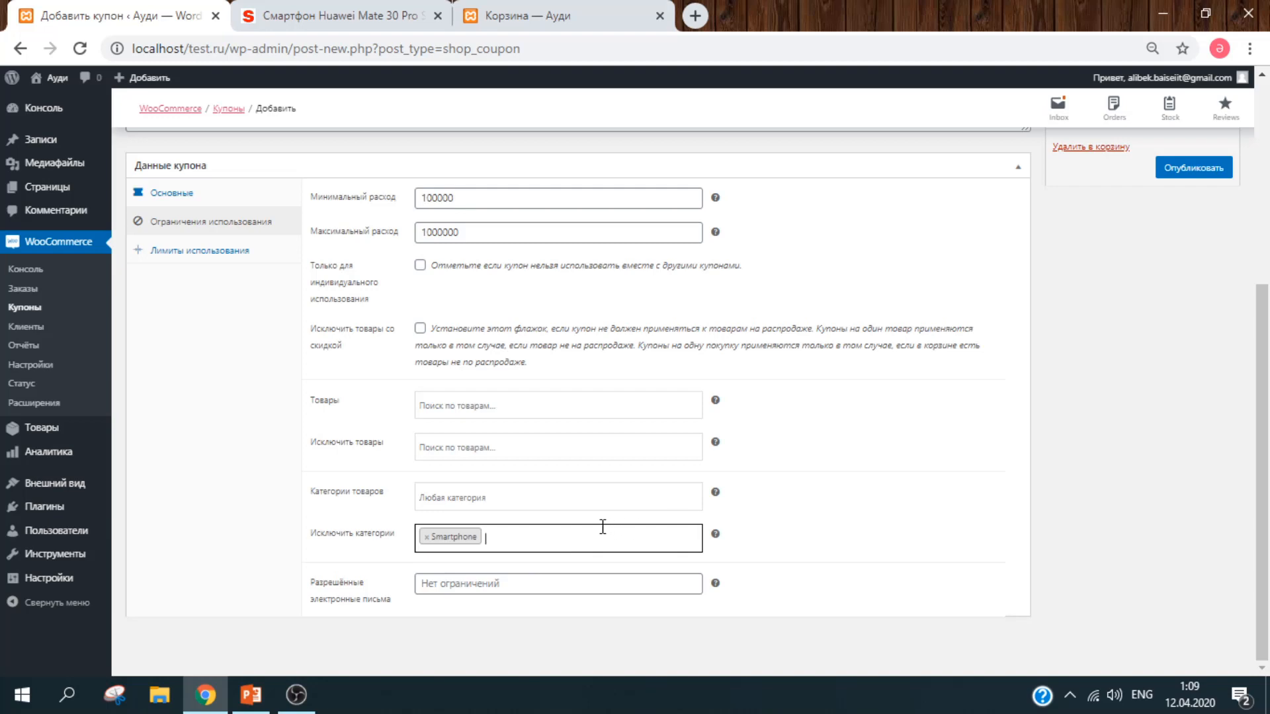
click(426, 545)
click(453, 498)
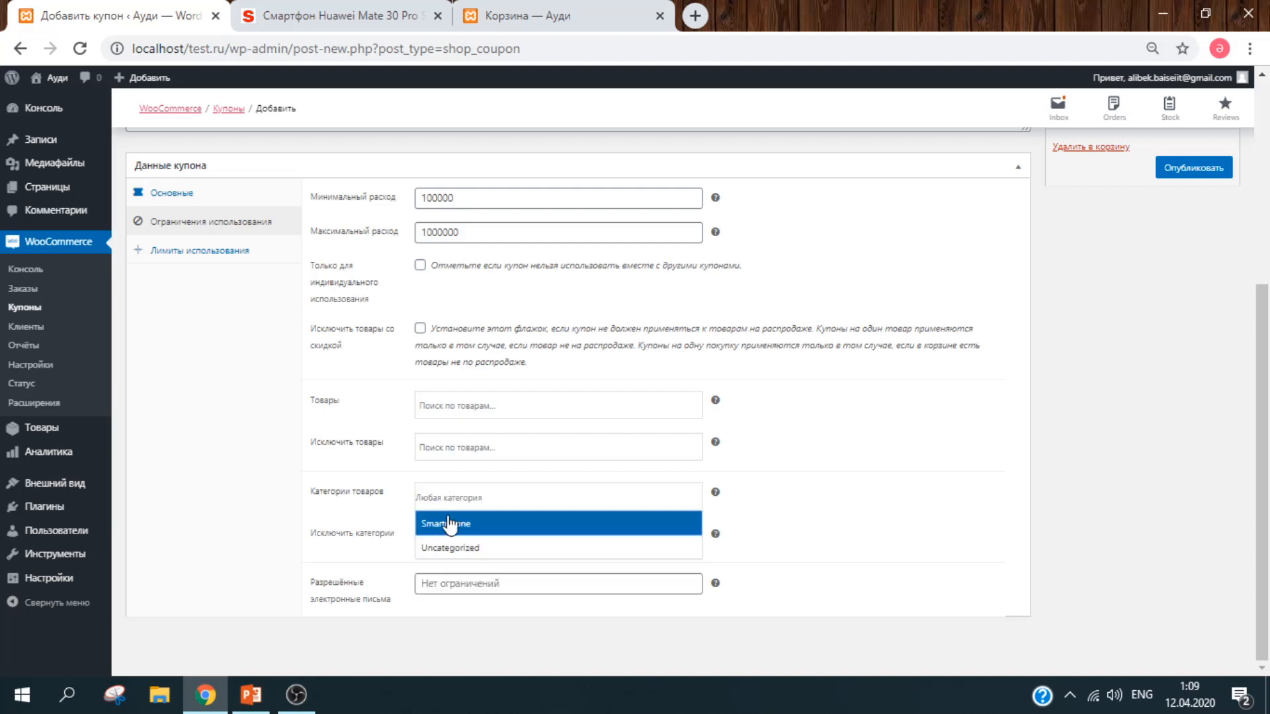
click(450, 527)
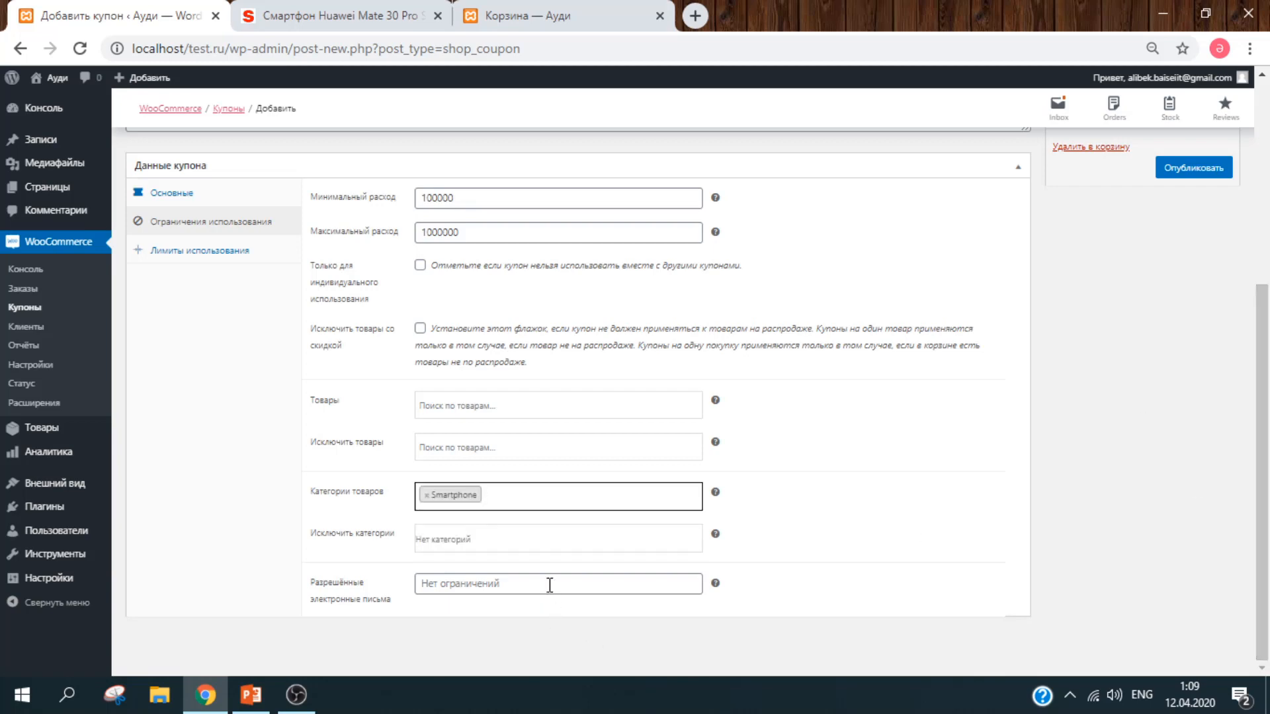
drag(1262, 489, 1263, 397)
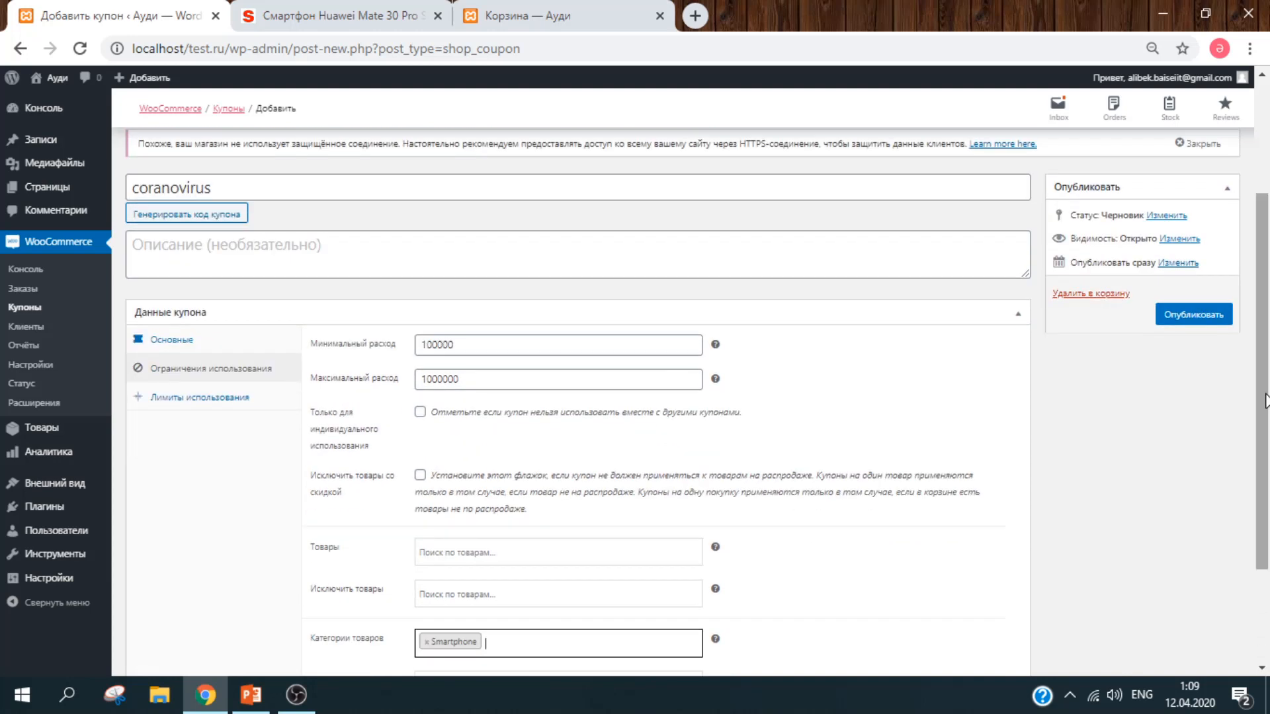
Step: Leave the coranovirus coupon's usage limits unlimited and publish the coupon
click(209, 400)
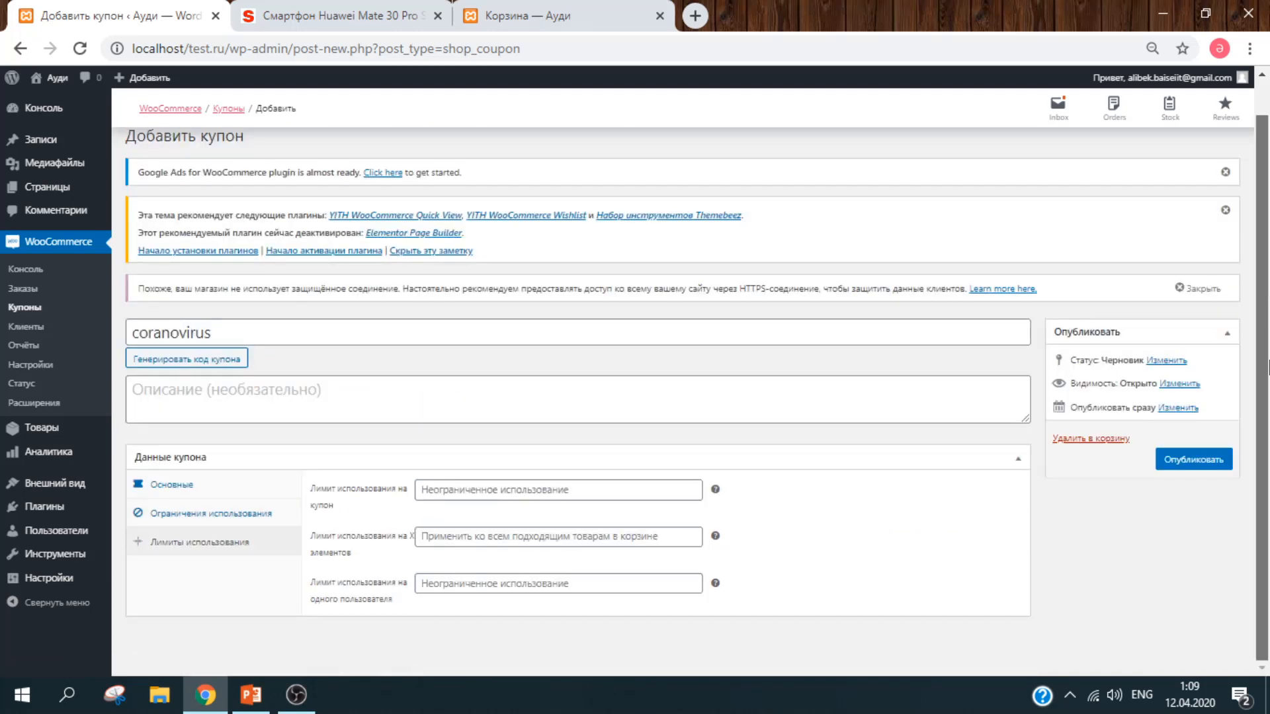
click(609, 489)
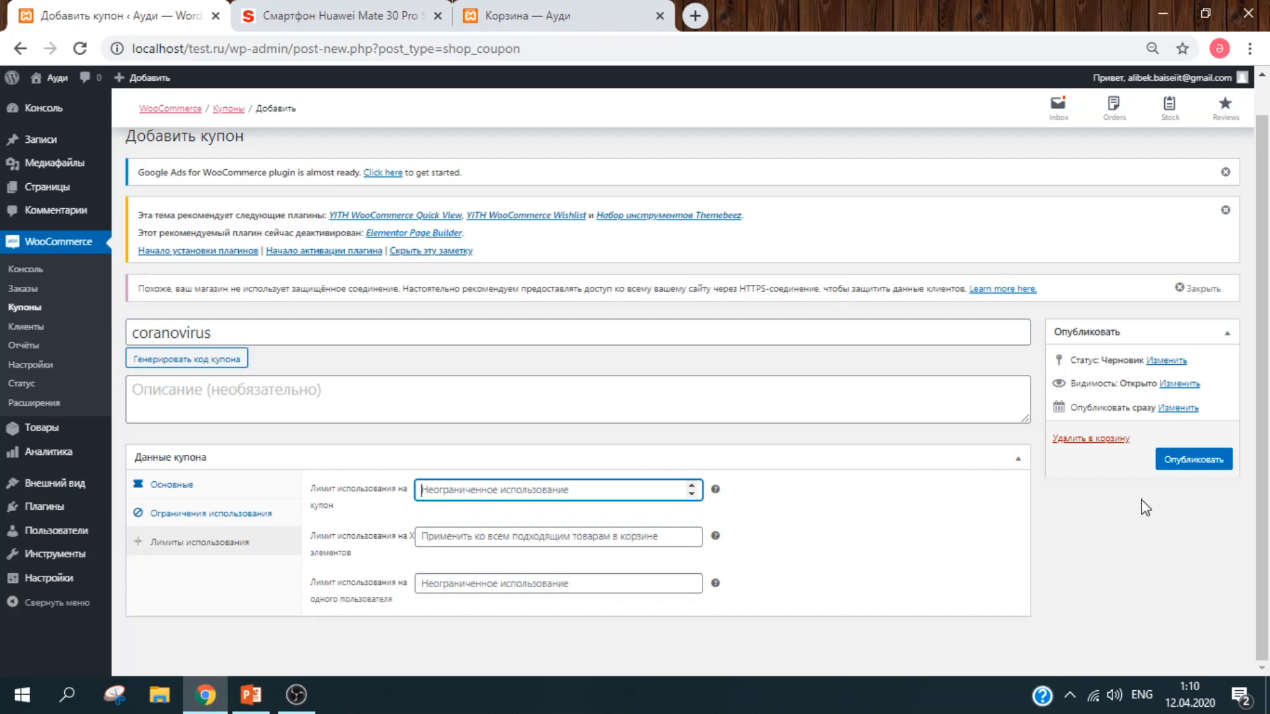
click(1201, 463)
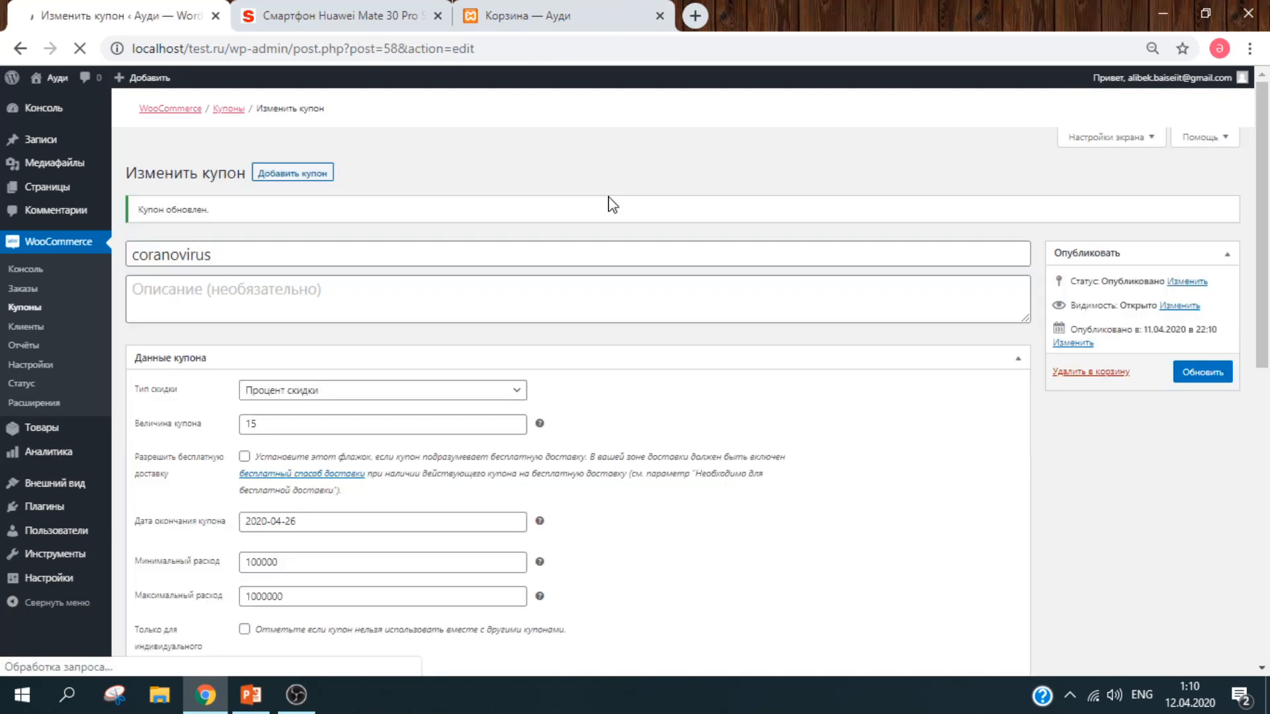
Step: In the store cart, reduce the phone quantity from 5 to two and update the cart
click(541, 10)
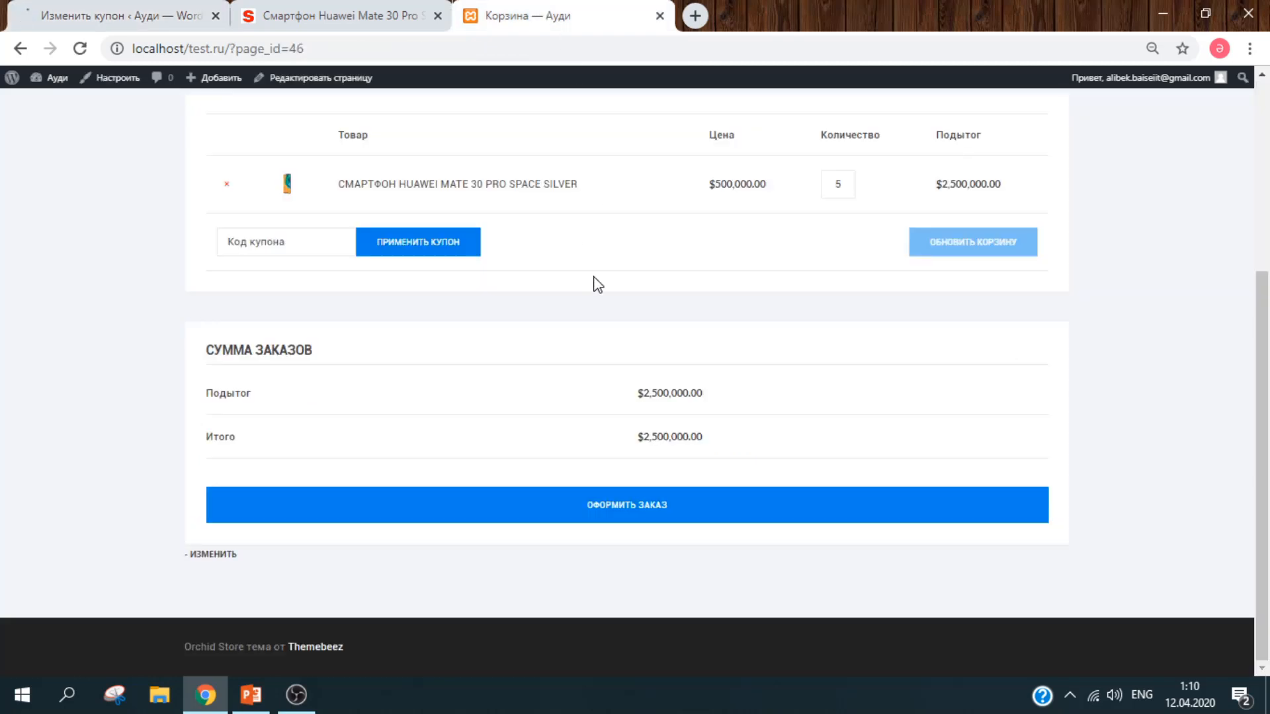
mouse_move(1266, 419)
mouse_down()
mouse_move(1269, 306)
mouse_move(1268, 423)
mouse_up()
key(BackSpace)
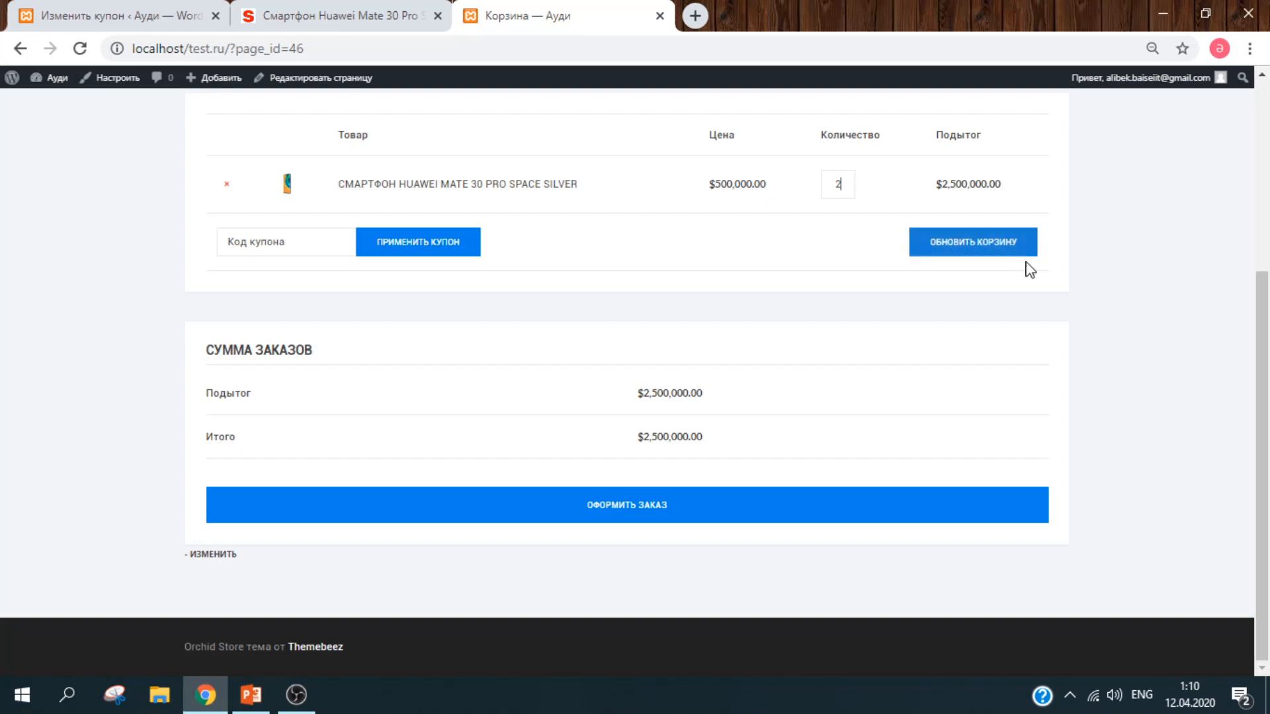
click(972, 252)
Step: Apply the coranovirus coupon, bringing the total to $850,000.00, then proceed to checkout
drag(1268, 354, 1269, 316)
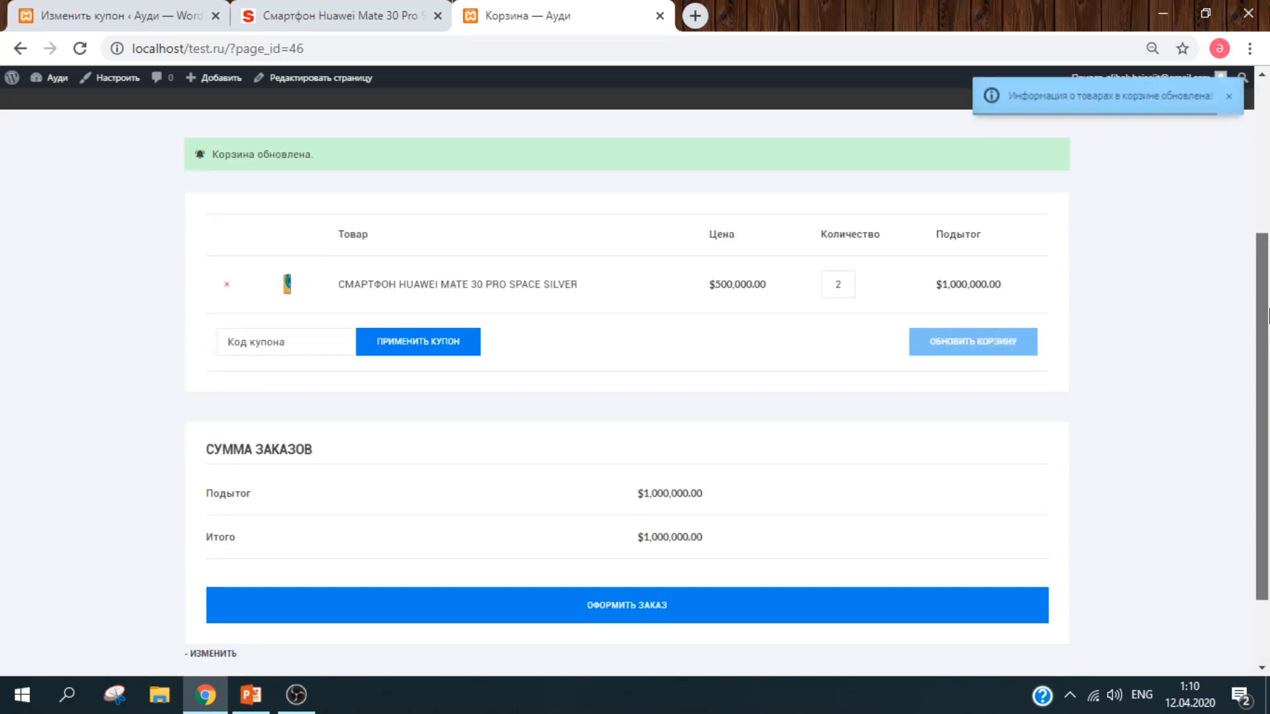
mouse_move(1268, 343)
mouse_down()
mouse_move(1268, 356)
mouse_move(1268, 323)
mouse_up()
click(307, 358)
text(coranovirus)
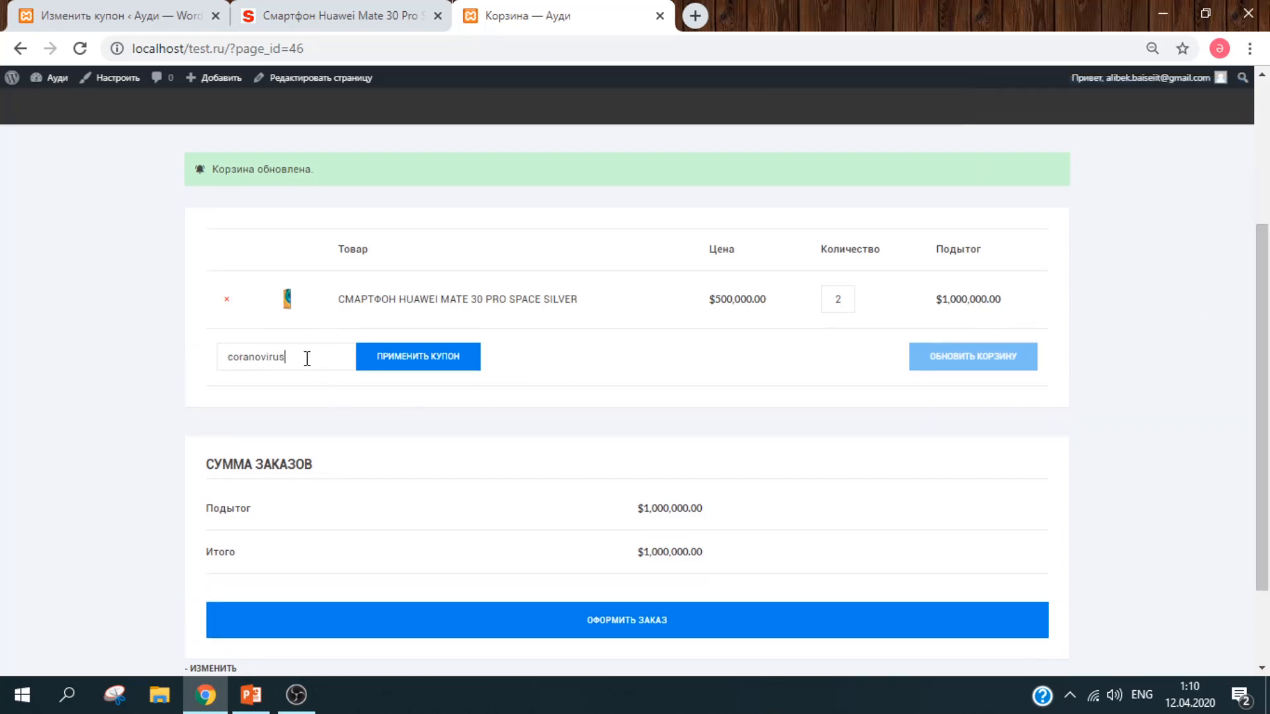
click(443, 367)
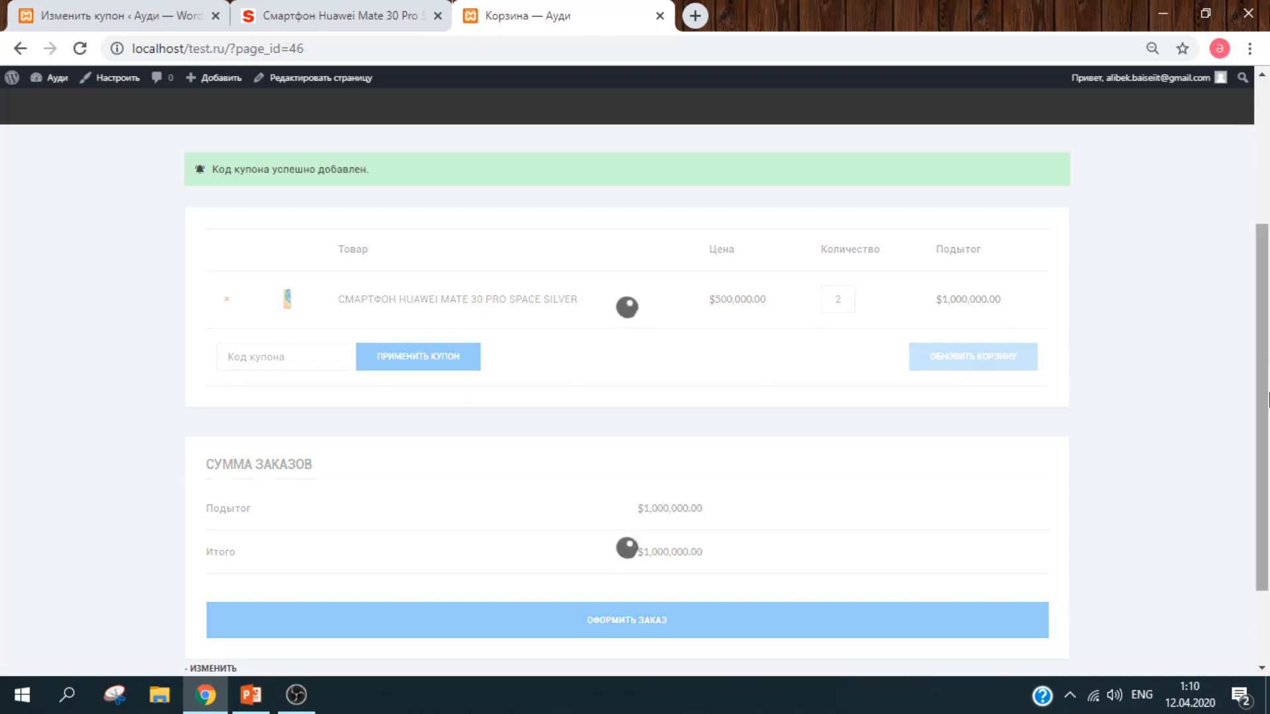
scroll(680, 459, down, 3)
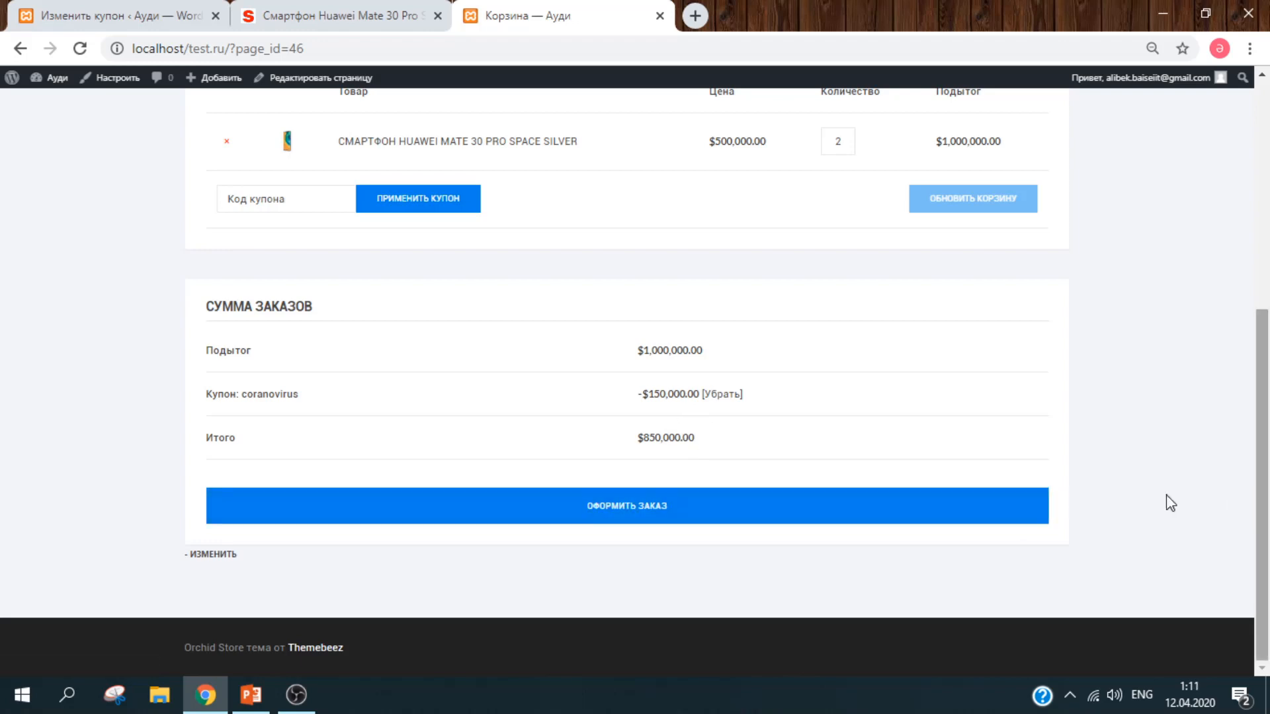
click(879, 504)
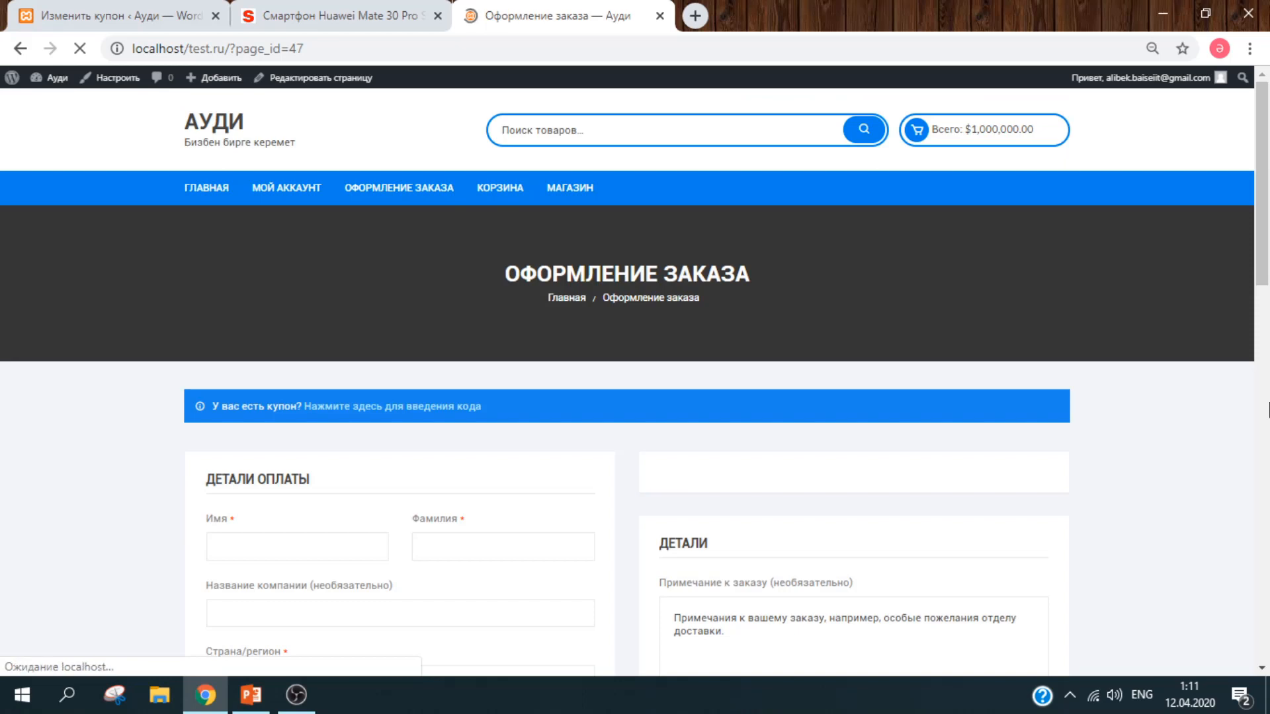
Step: Confirm the checkout summary shows the $850,000.00 discounted total, then return to the coupon edit page
scroll(1269, 290, down, 5)
drag(1268, 290, 1268, 423)
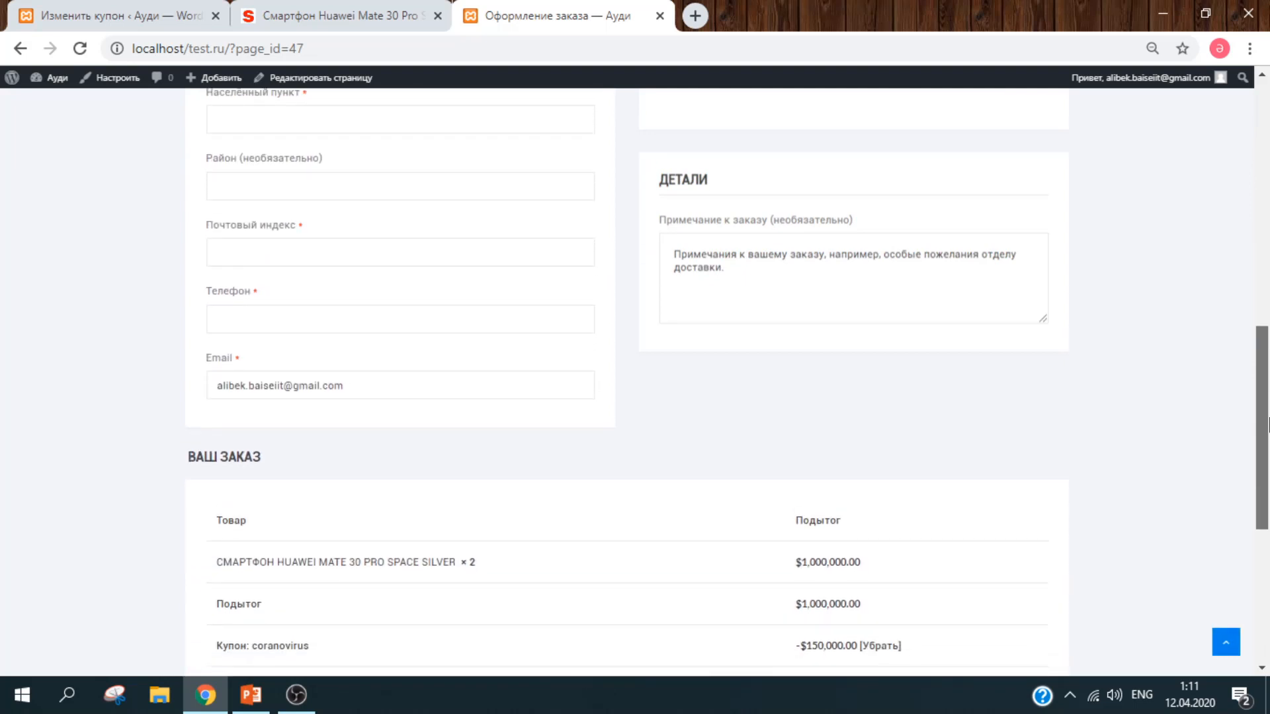
drag(1268, 423, 1268, 444)
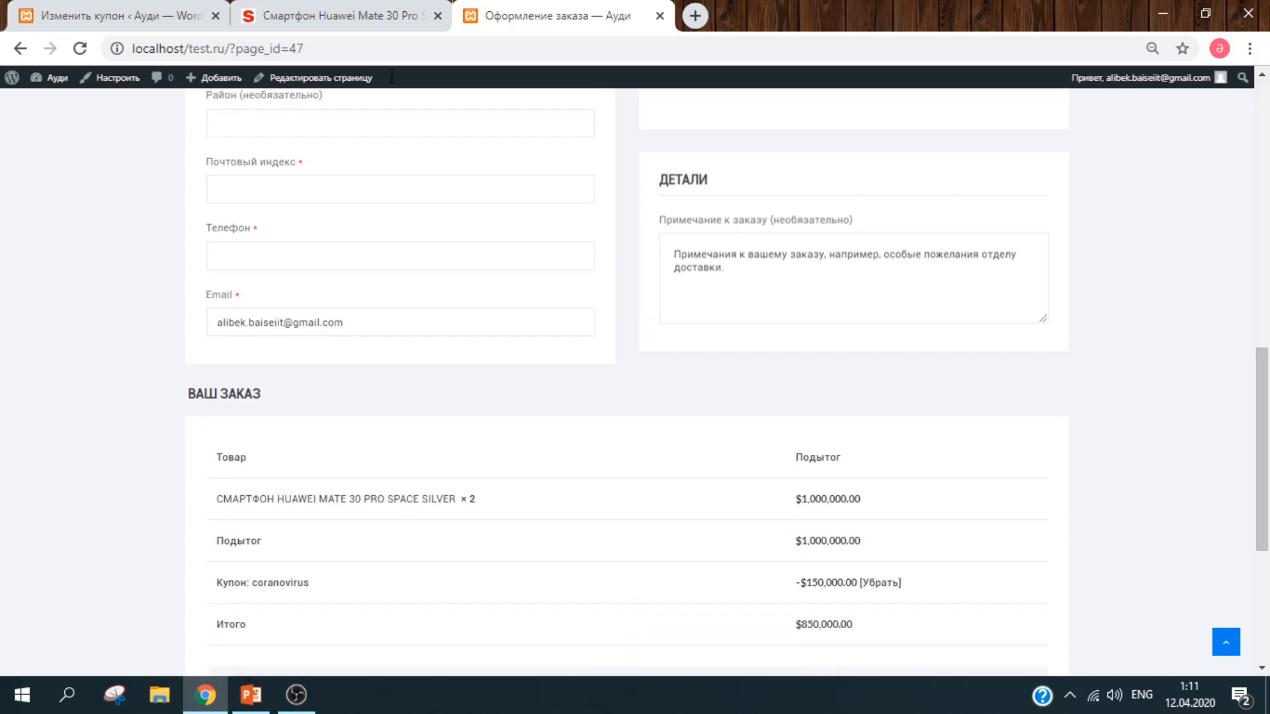
click(140, 22)
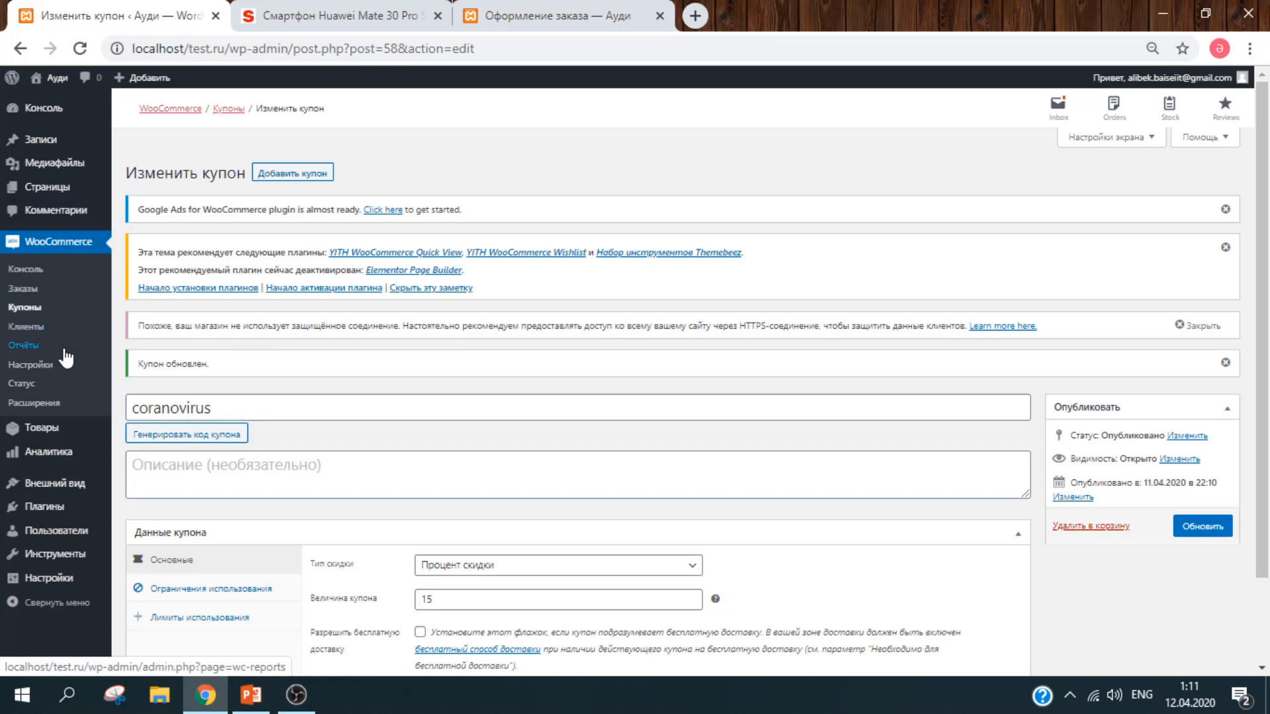
Step: Review the WooCommerce General settings, including the shipping locations options
click(53, 367)
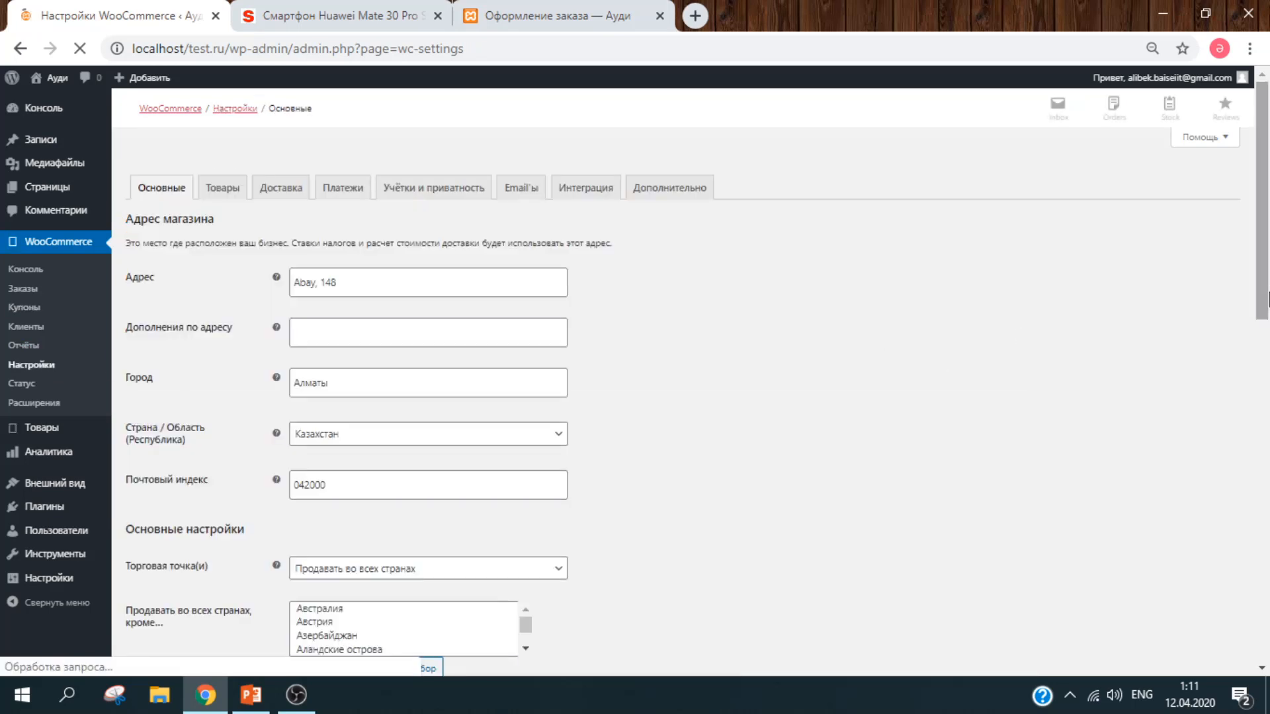
mouse_move(1268, 293)
mouse_down()
mouse_move(1268, 325)
mouse_move(1268, 308)
mouse_up()
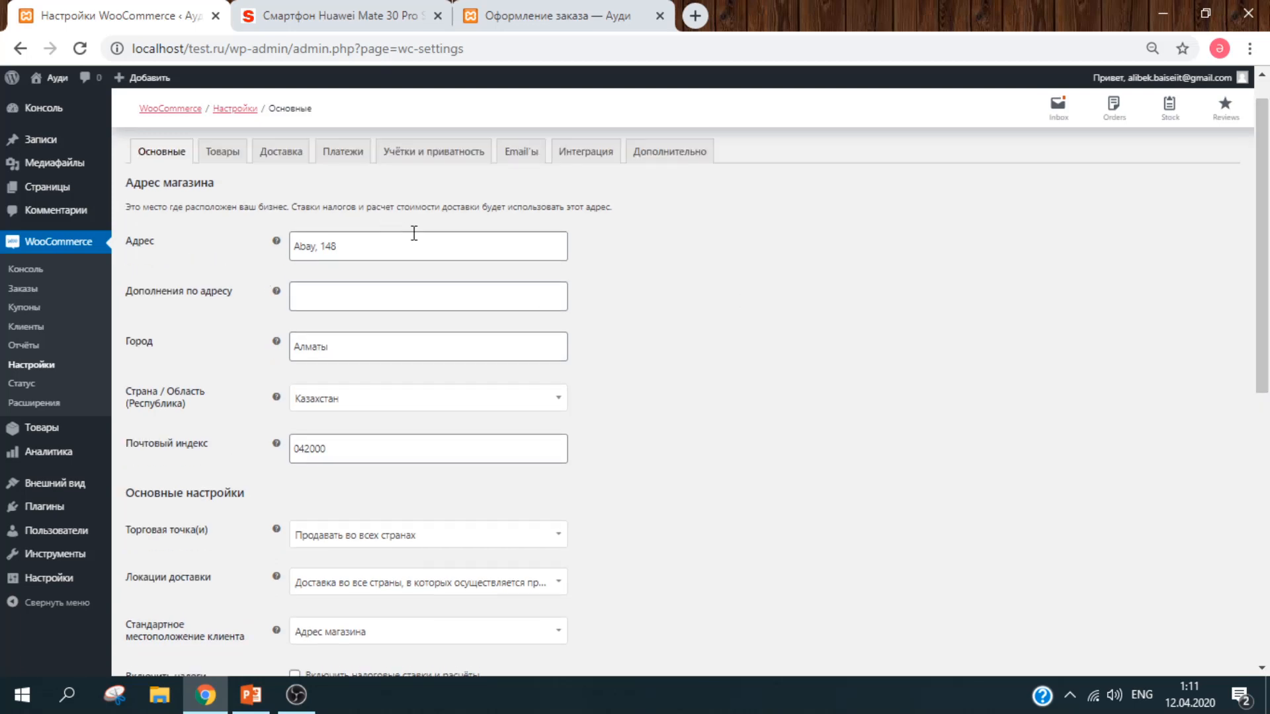
drag(1268, 283, 1269, 539)
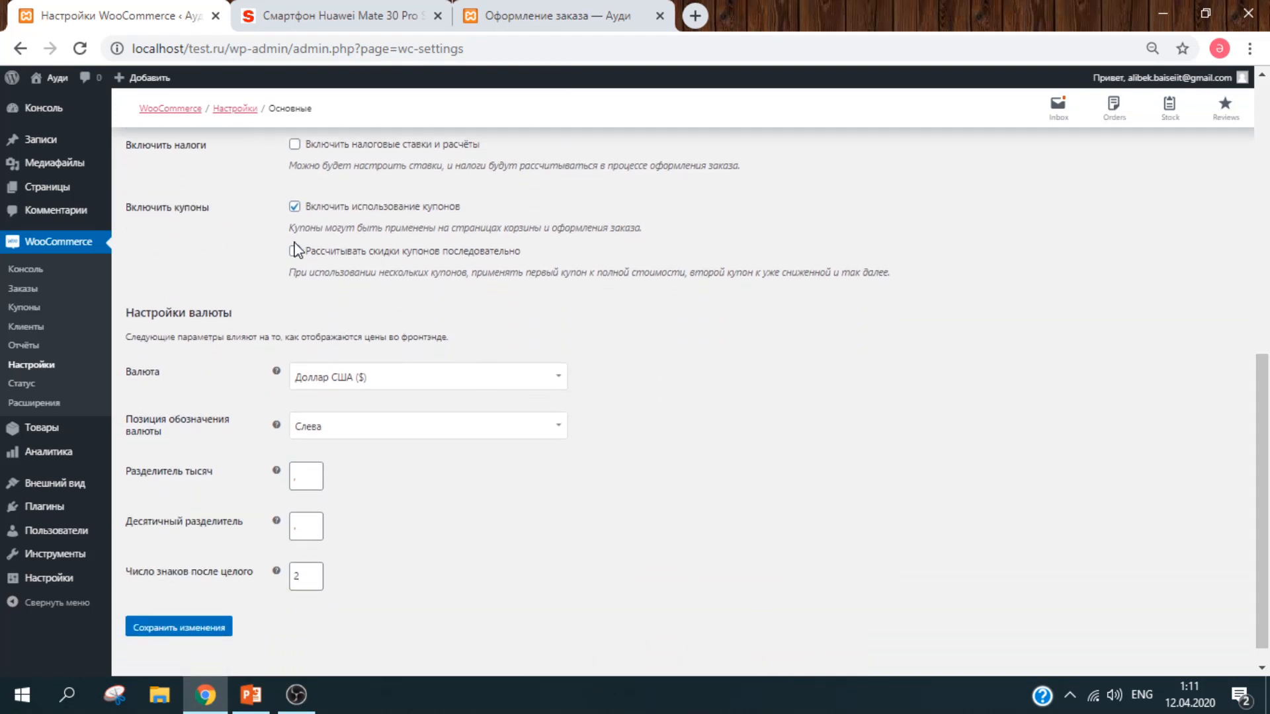
scroll(1269, 355, up, 3)
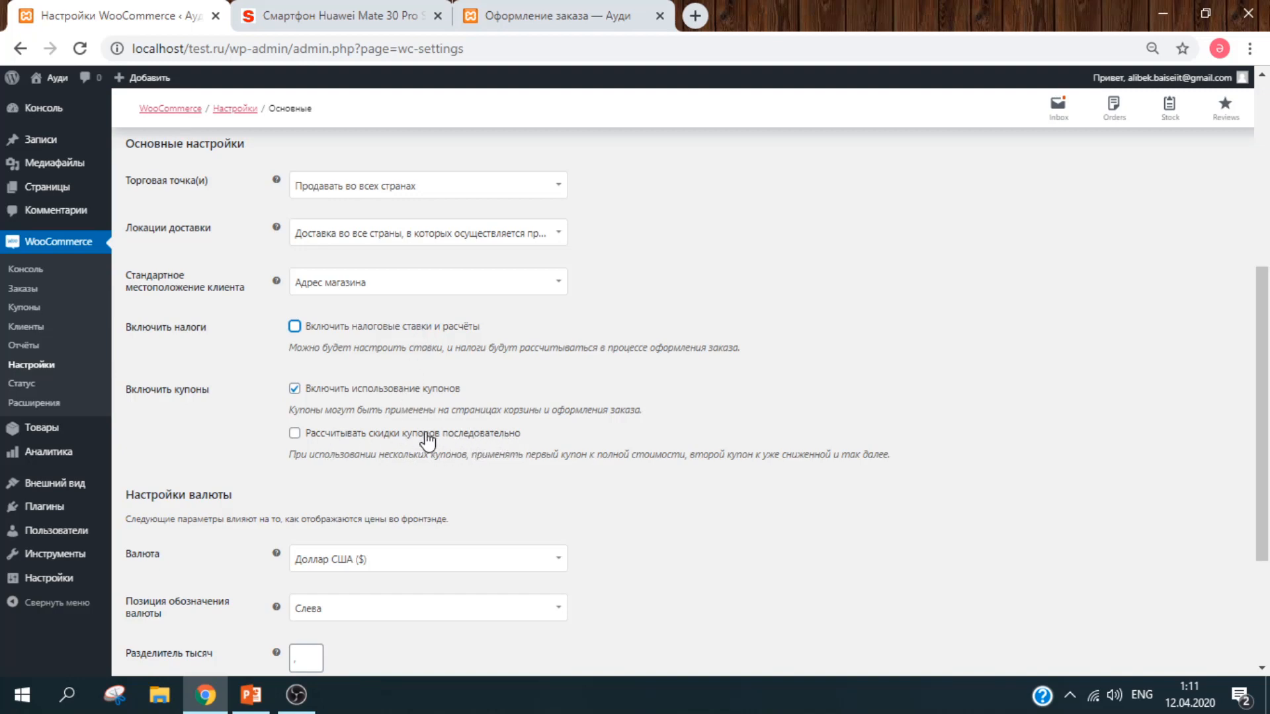
drag(1266, 366, 1267, 324)
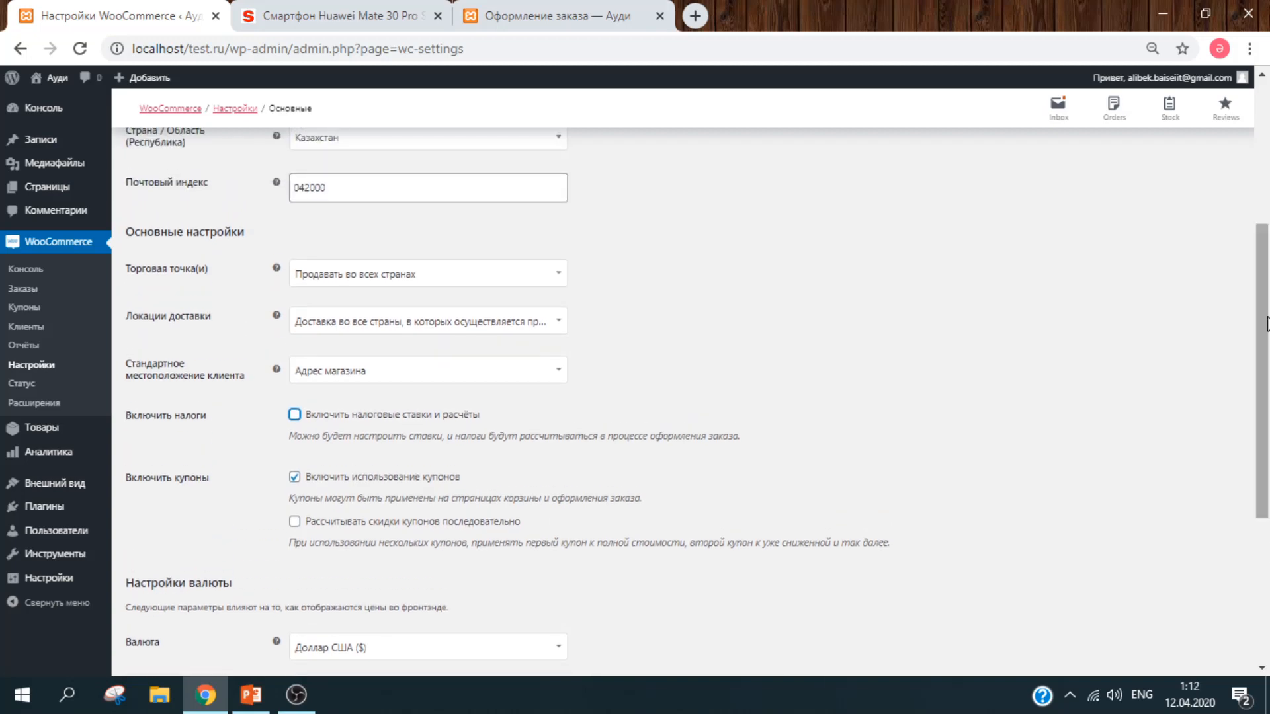
click(470, 325)
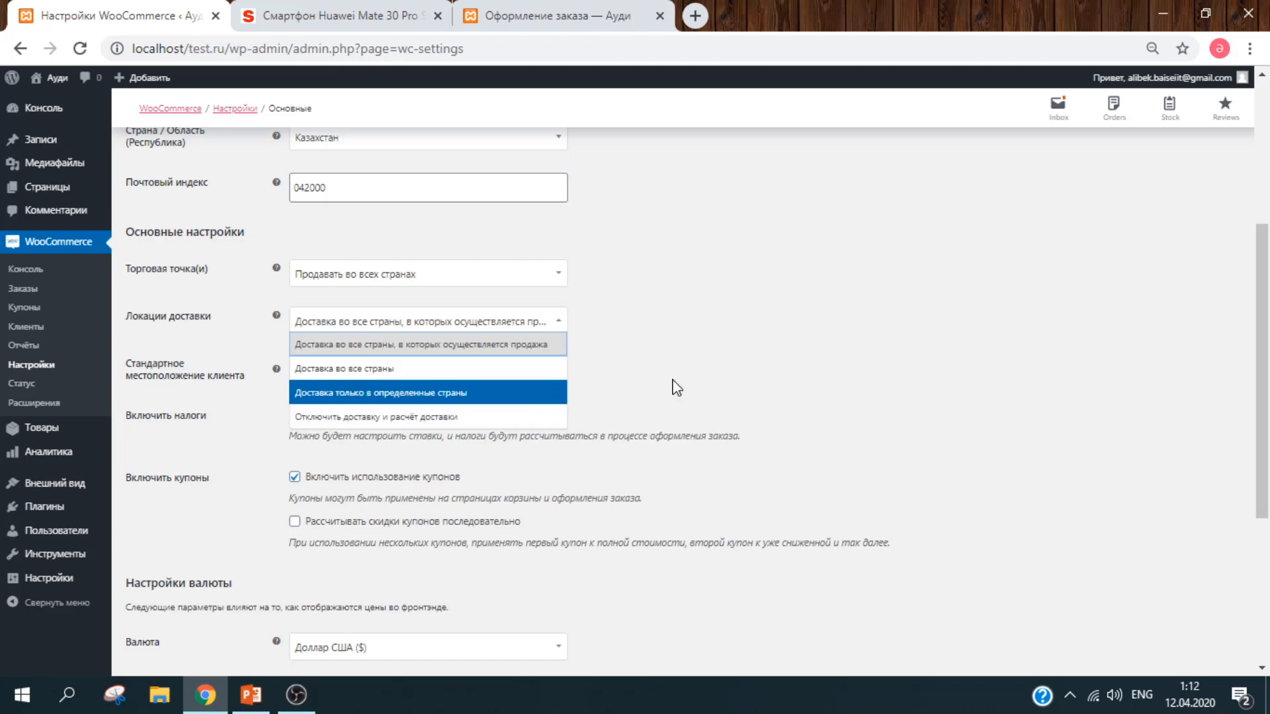
Step: Set the store to sell to all countries except Азербайджан and Албания
click(714, 385)
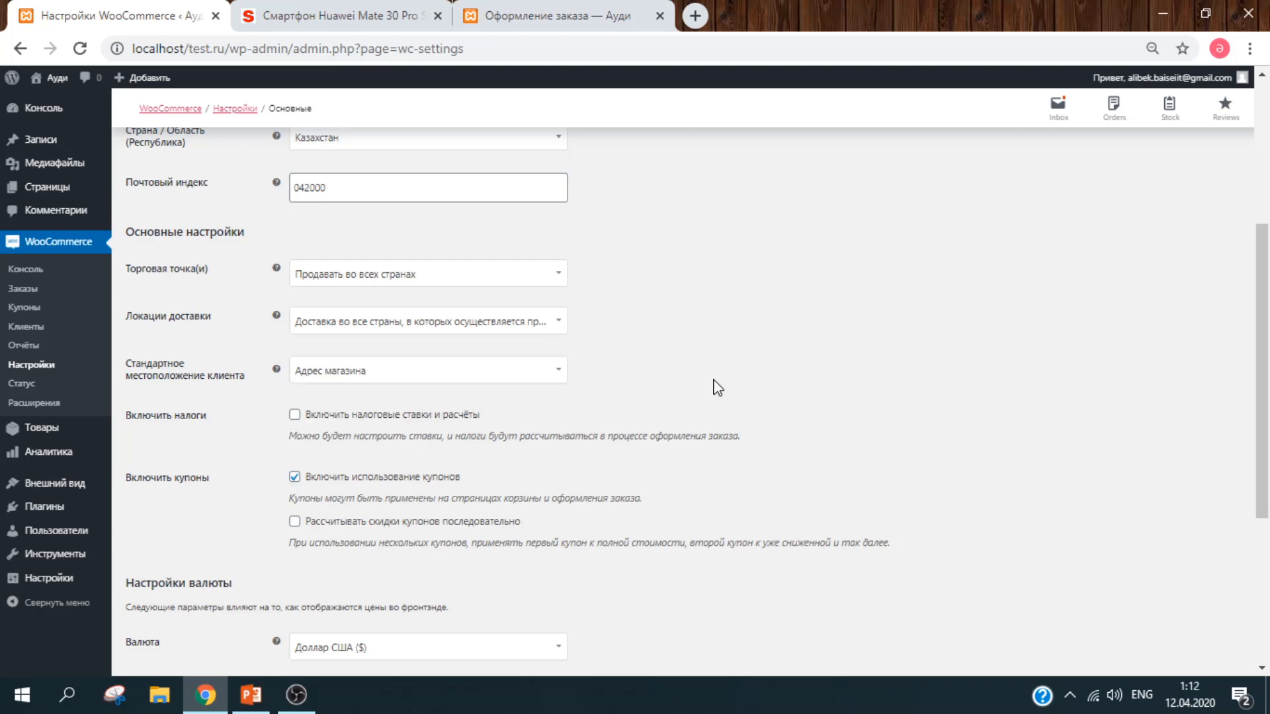
click(487, 281)
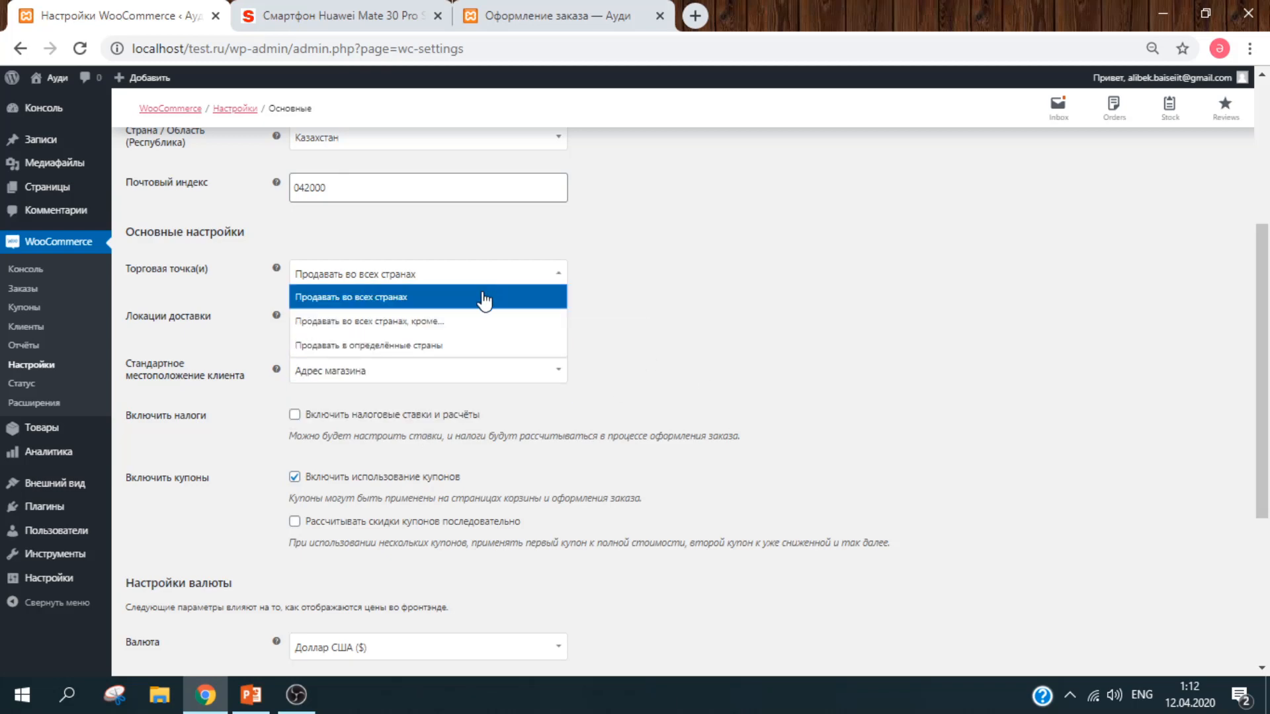
click(458, 330)
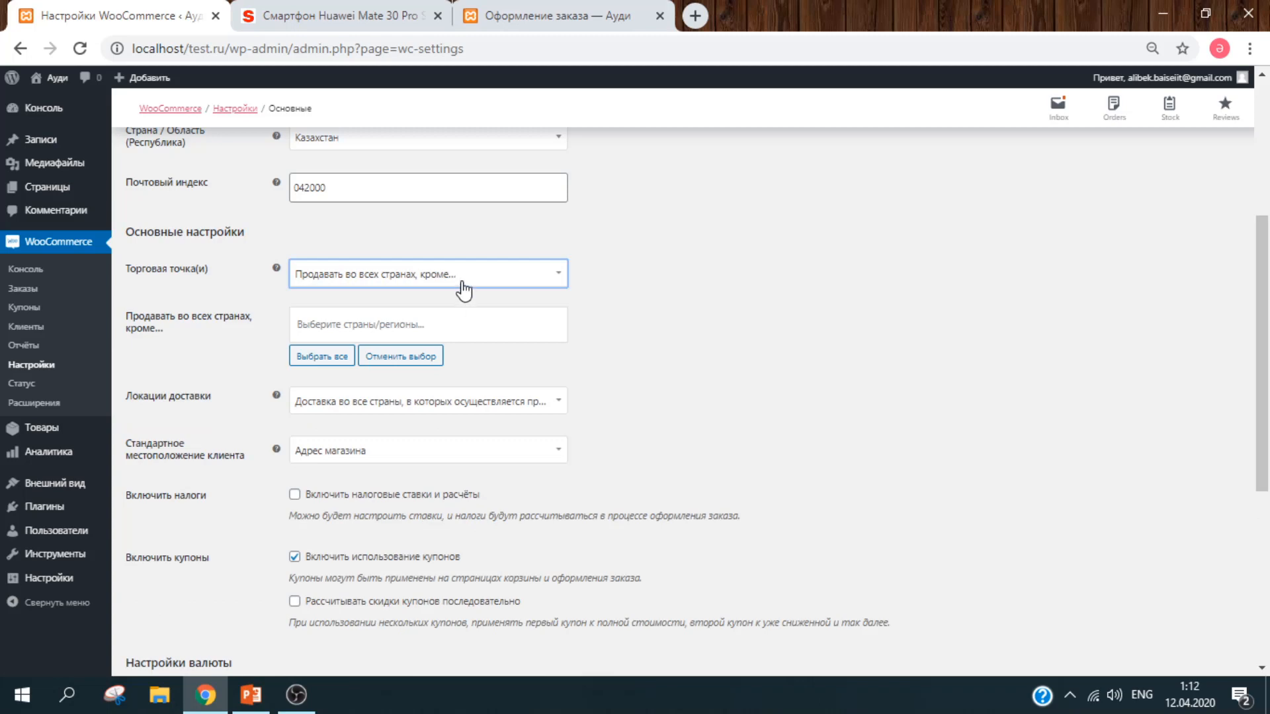
click(417, 330)
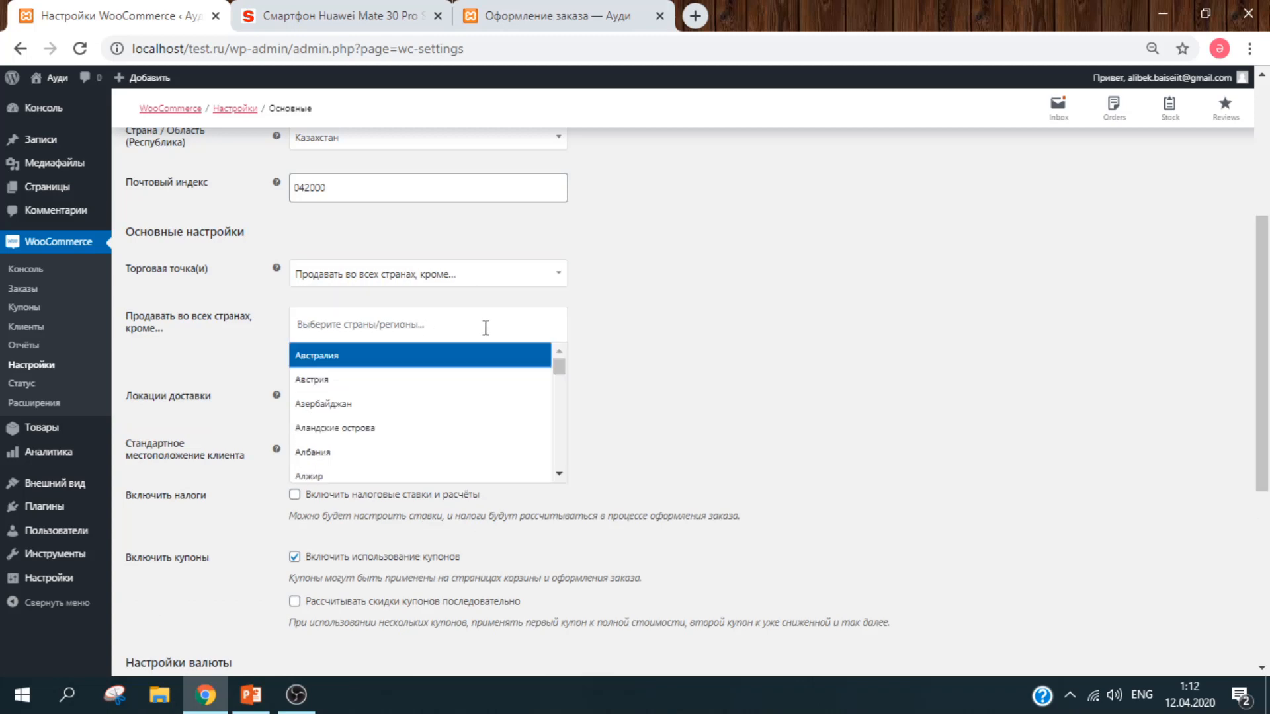
click(359, 409)
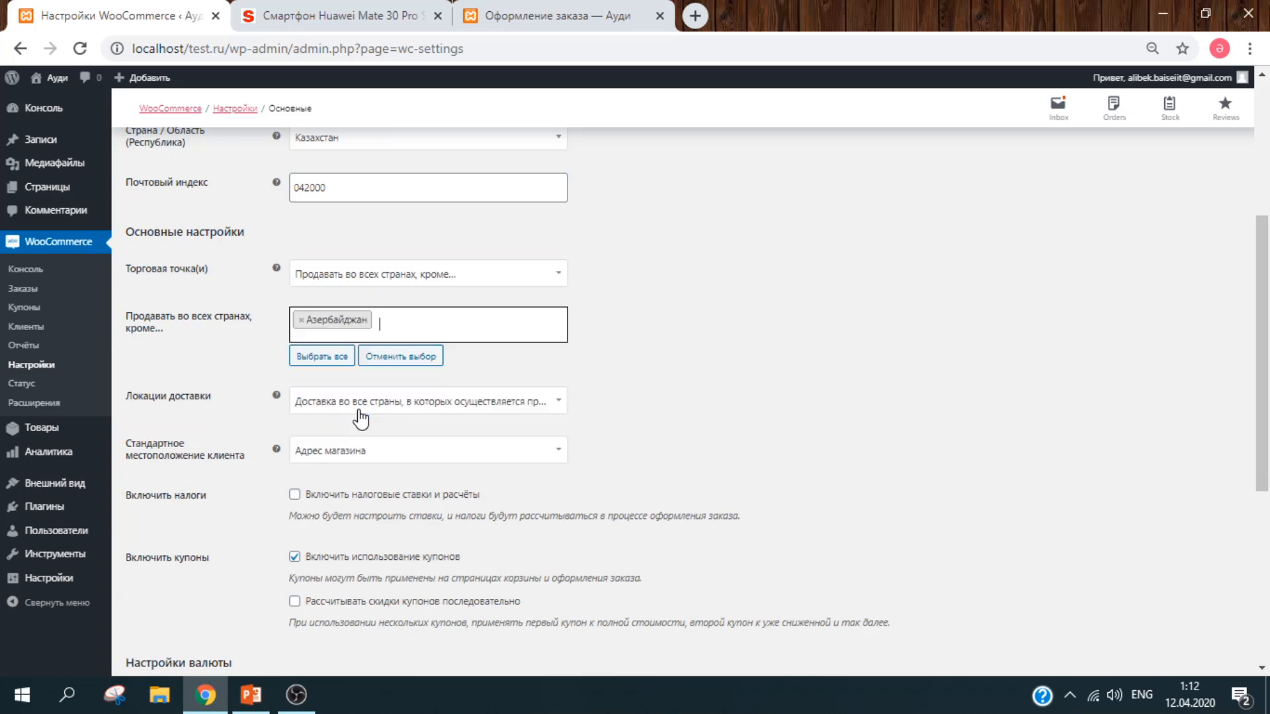
click(394, 318)
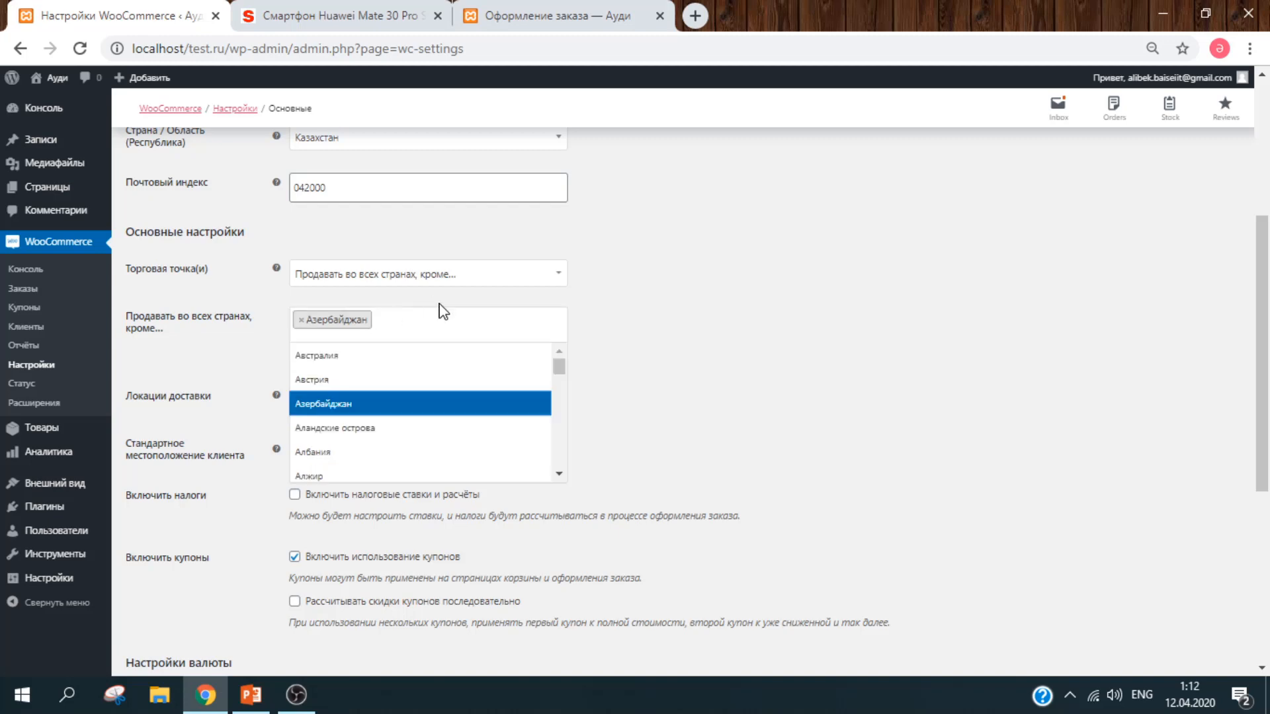
click(355, 454)
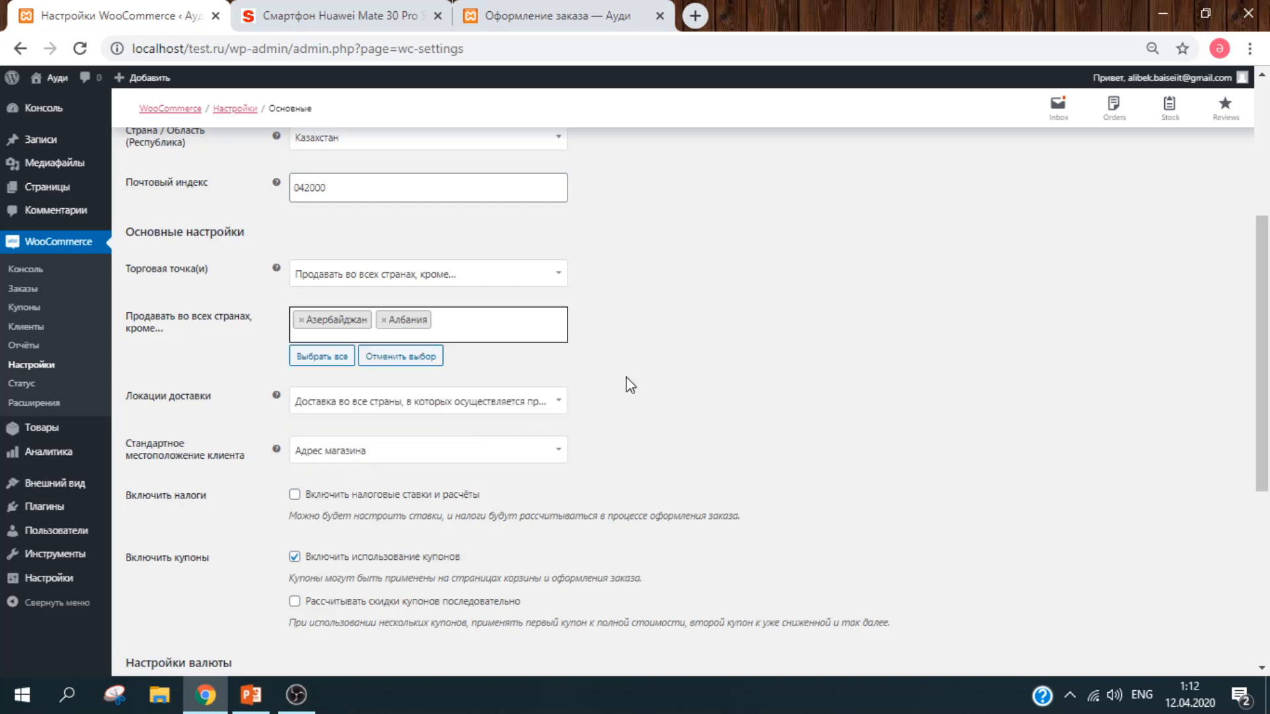
drag(1263, 381, 1267, 549)
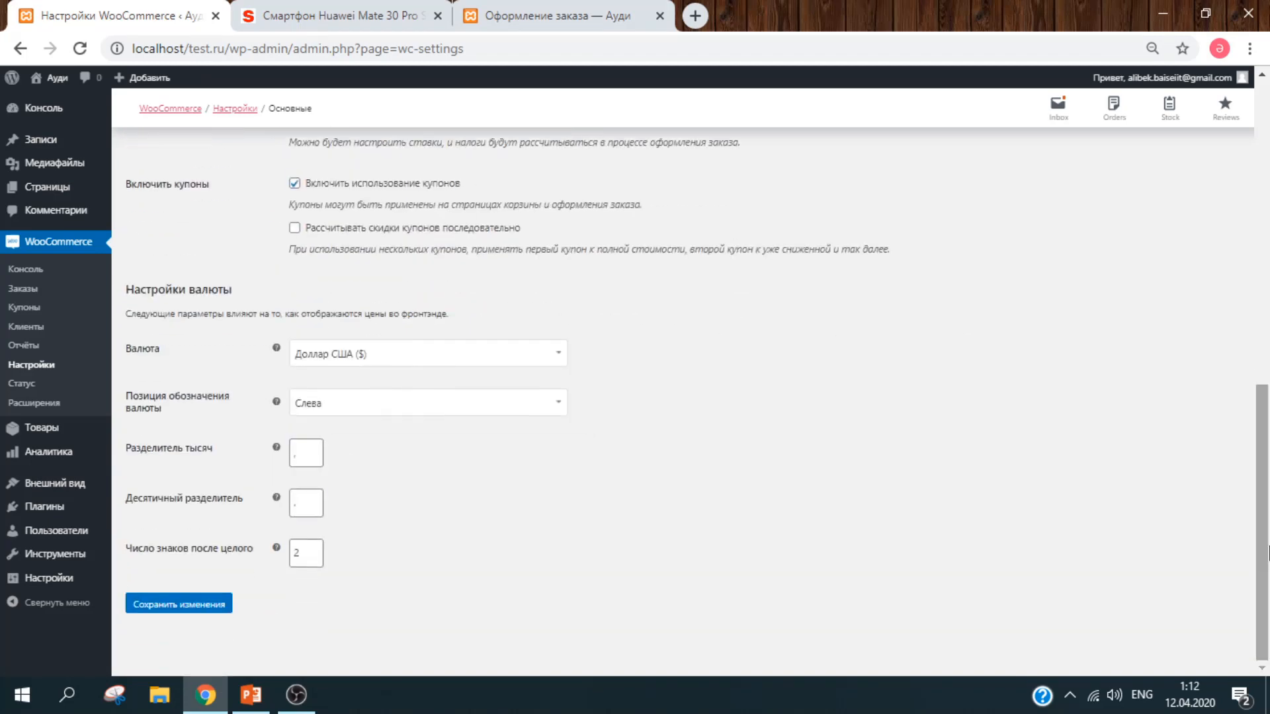
Step: Change the store currency to Казахстанский тенге (KZT)
click(501, 355)
click(500, 356)
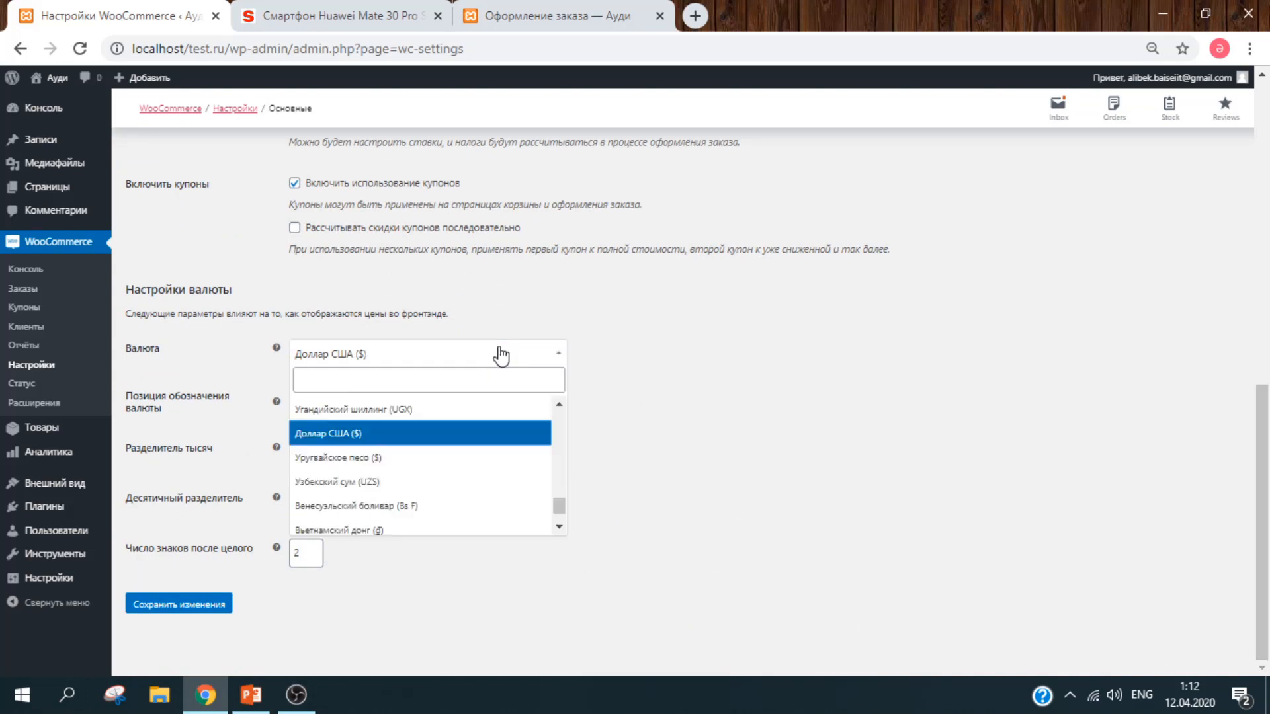
text(kz)
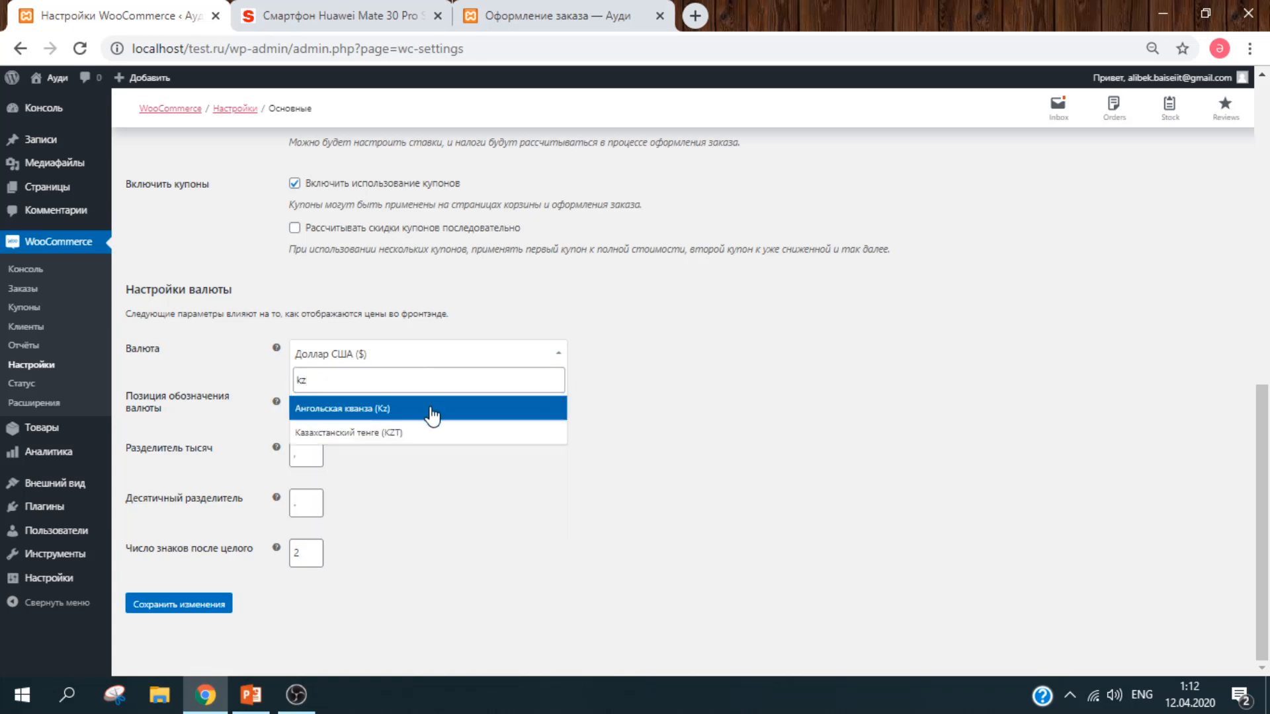
click(430, 436)
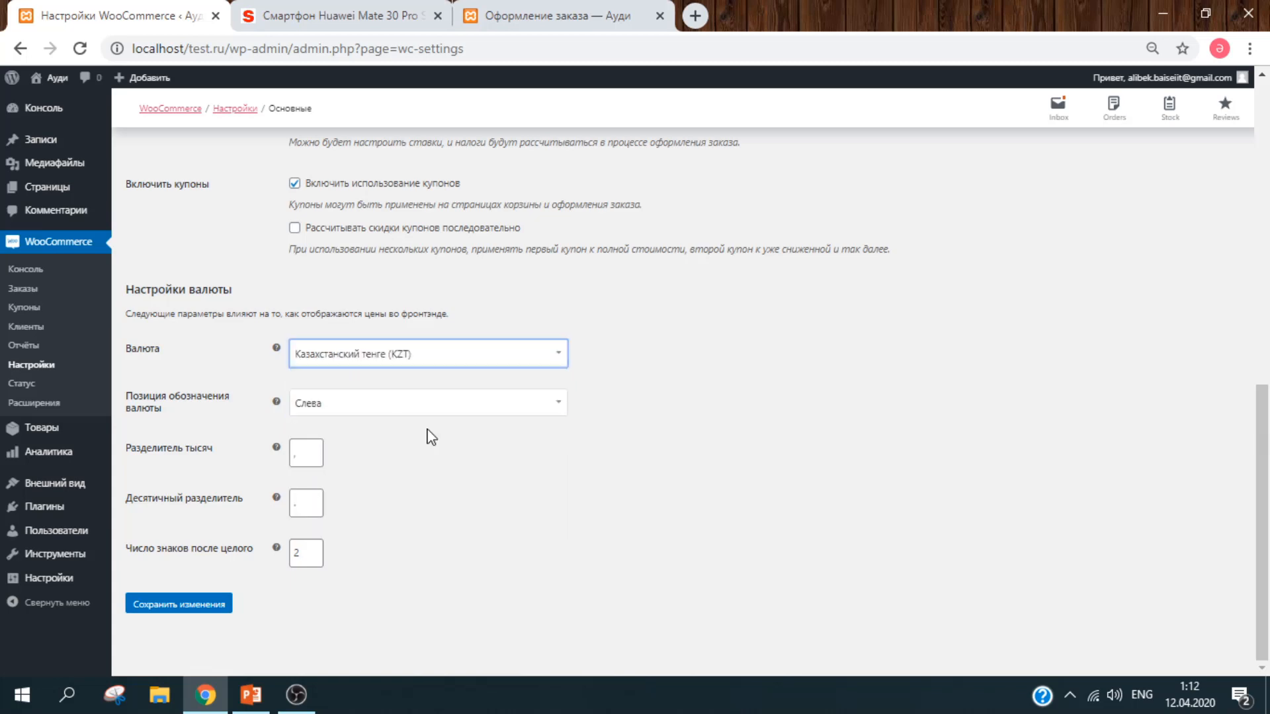
Step: Keep the currency symbol on the left and edit the thousand separator, decimal separator and decimal places
click(371, 404)
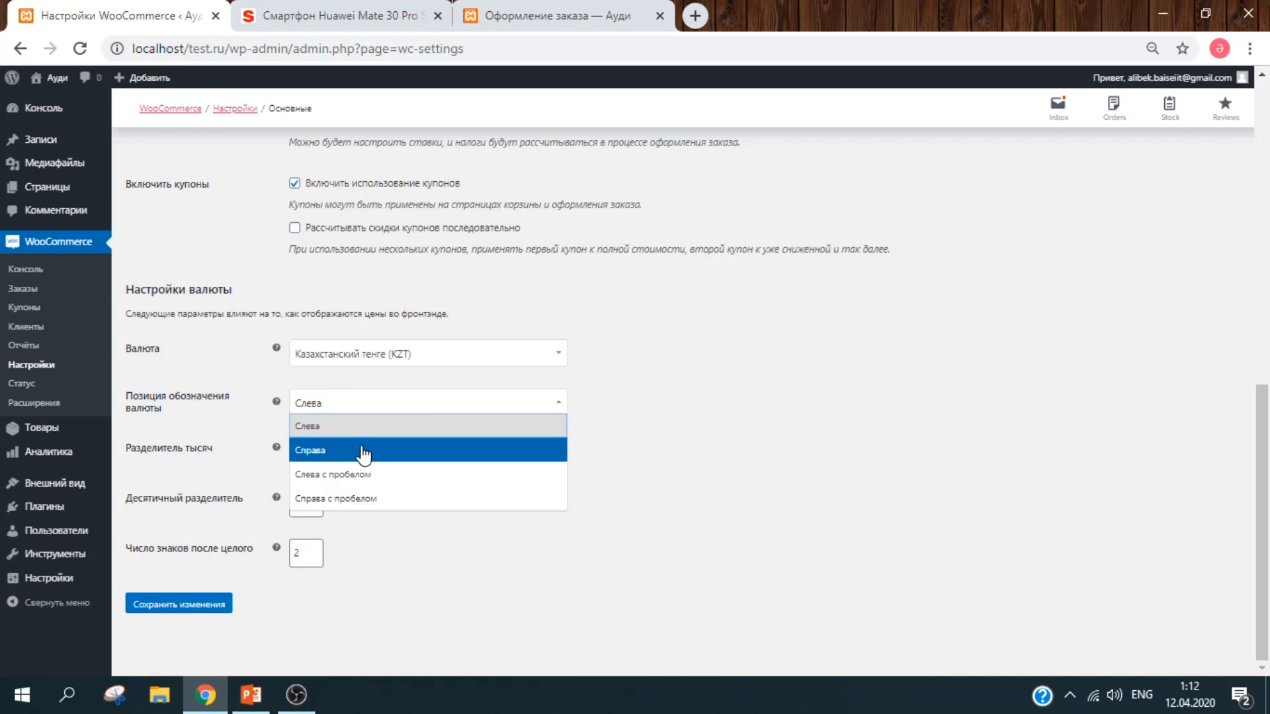
click(653, 443)
click(307, 455)
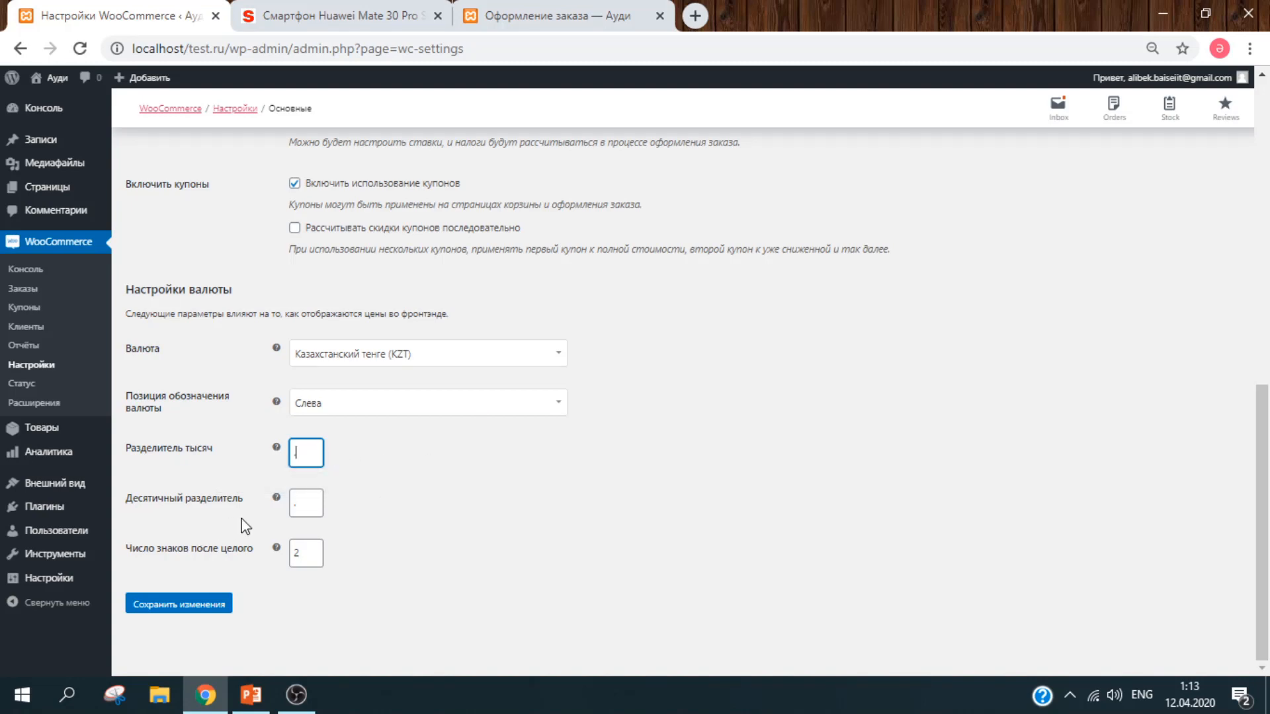
click(307, 499)
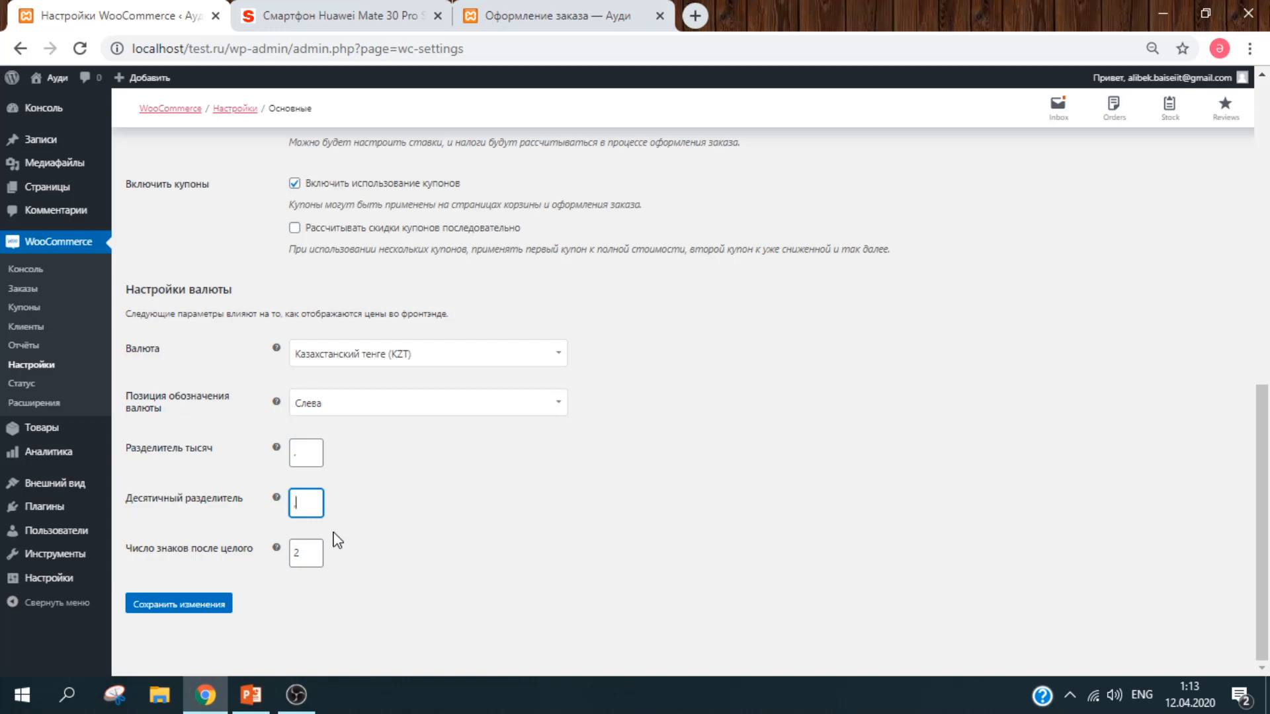
click(306, 549)
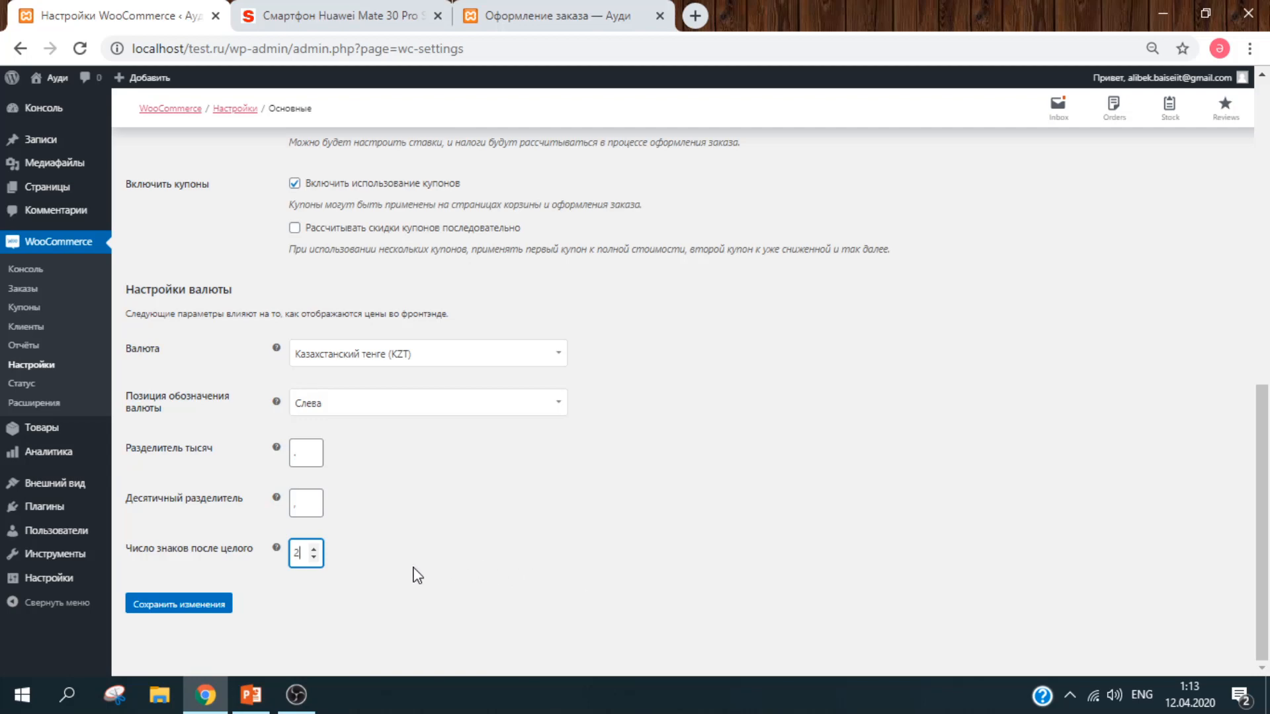
Step: Stay on the page and save the general settings with KZT currency and 2 decimal places
click(202, 606)
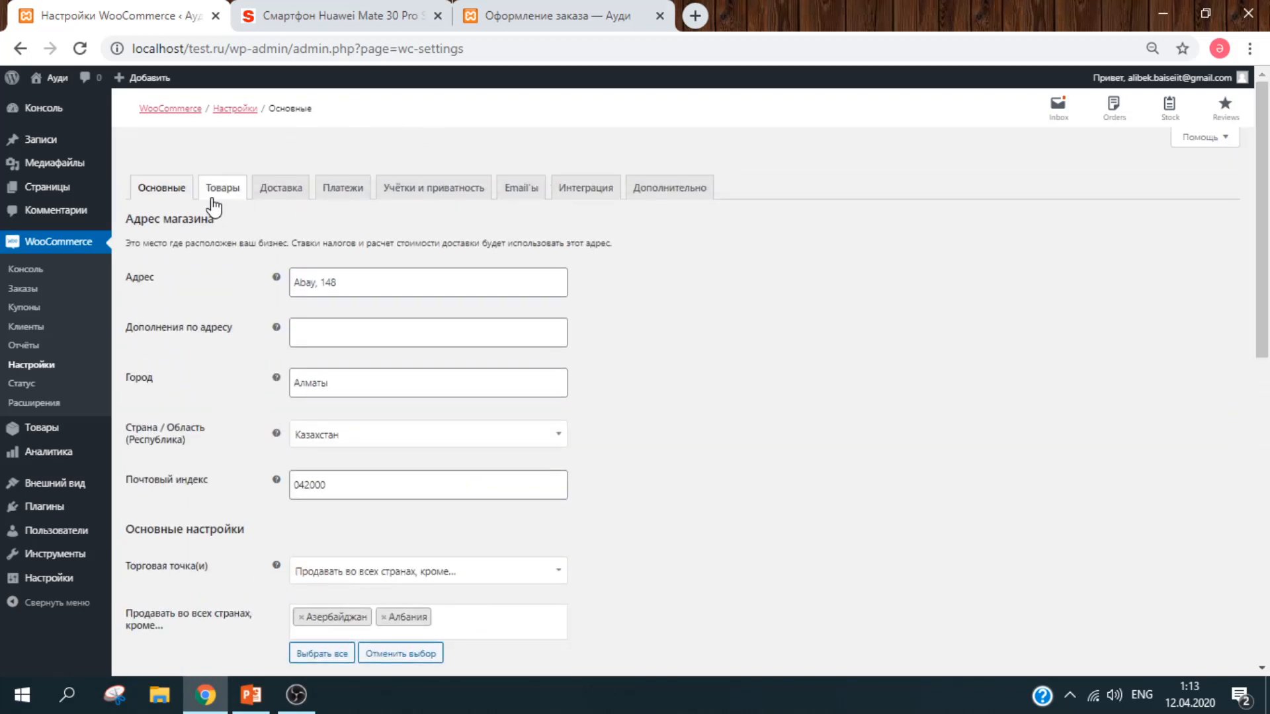
click(224, 190)
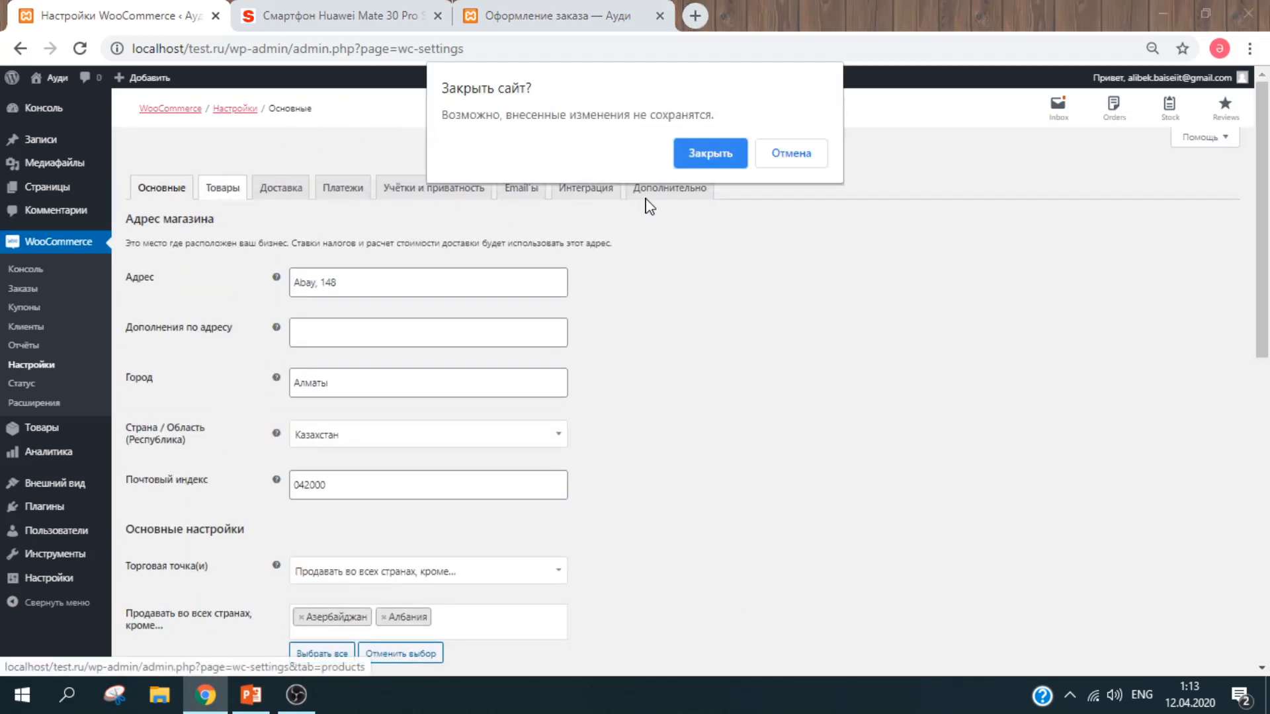
click(819, 152)
drag(1268, 235, 1268, 541)
click(210, 606)
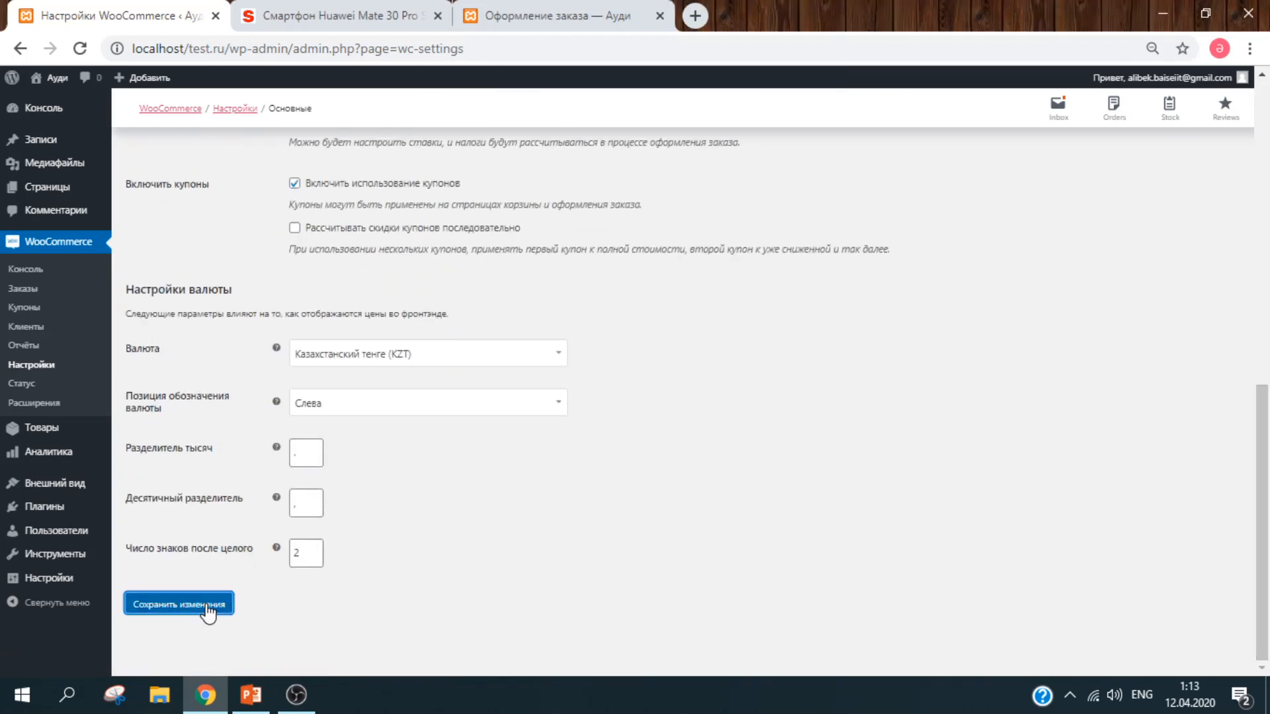
Step: Open the Товары product settings tab
drag(1262, 521, 1264, 219)
click(220, 198)
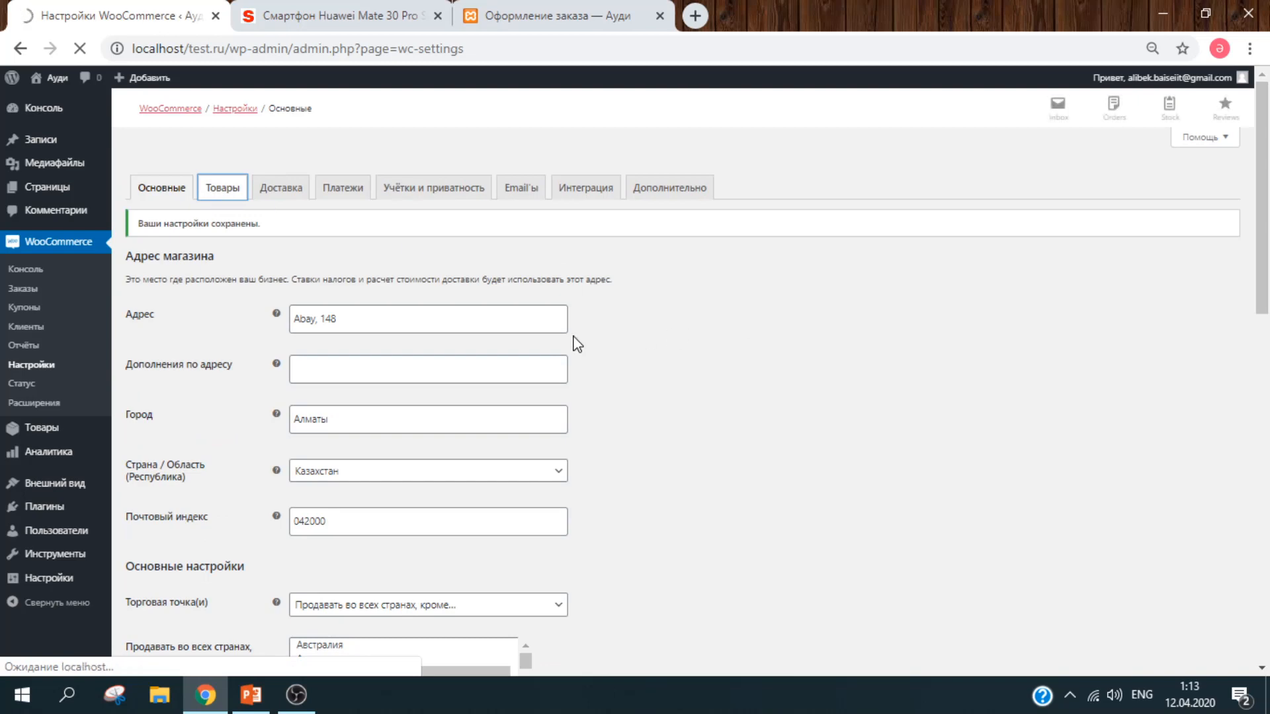
scroll(1268, 338, down, 5)
drag(1268, 338, 1268, 360)
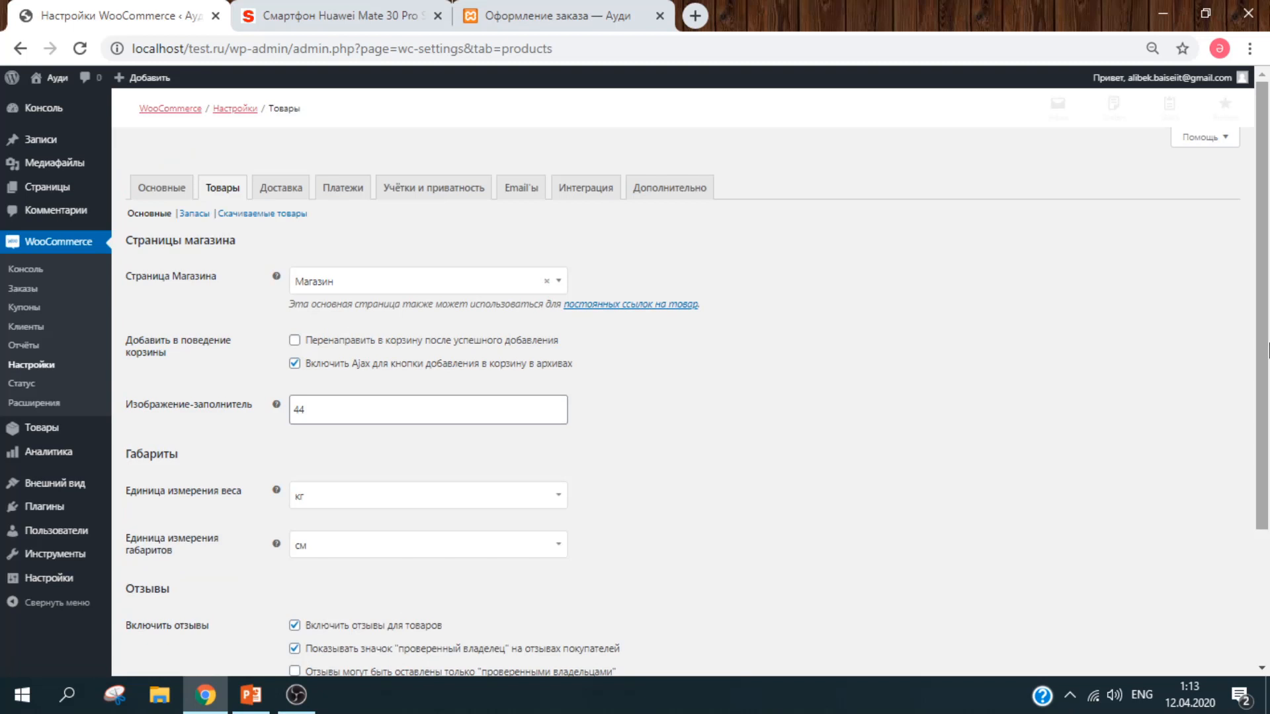
Step: Try Мой аккаунт as the shop page, restore Магазин, and turn off redirect-to-cart after adding
scroll(1267, 350, down, 3)
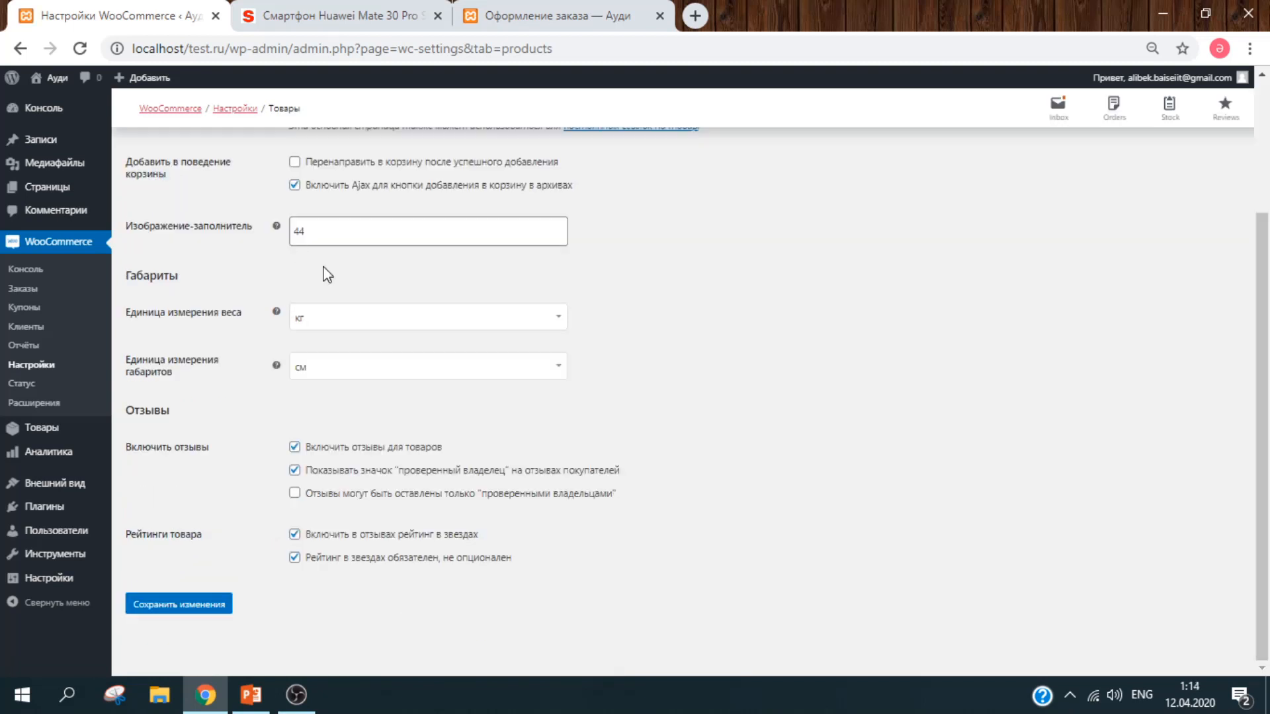
scroll(1263, 397, up, 3)
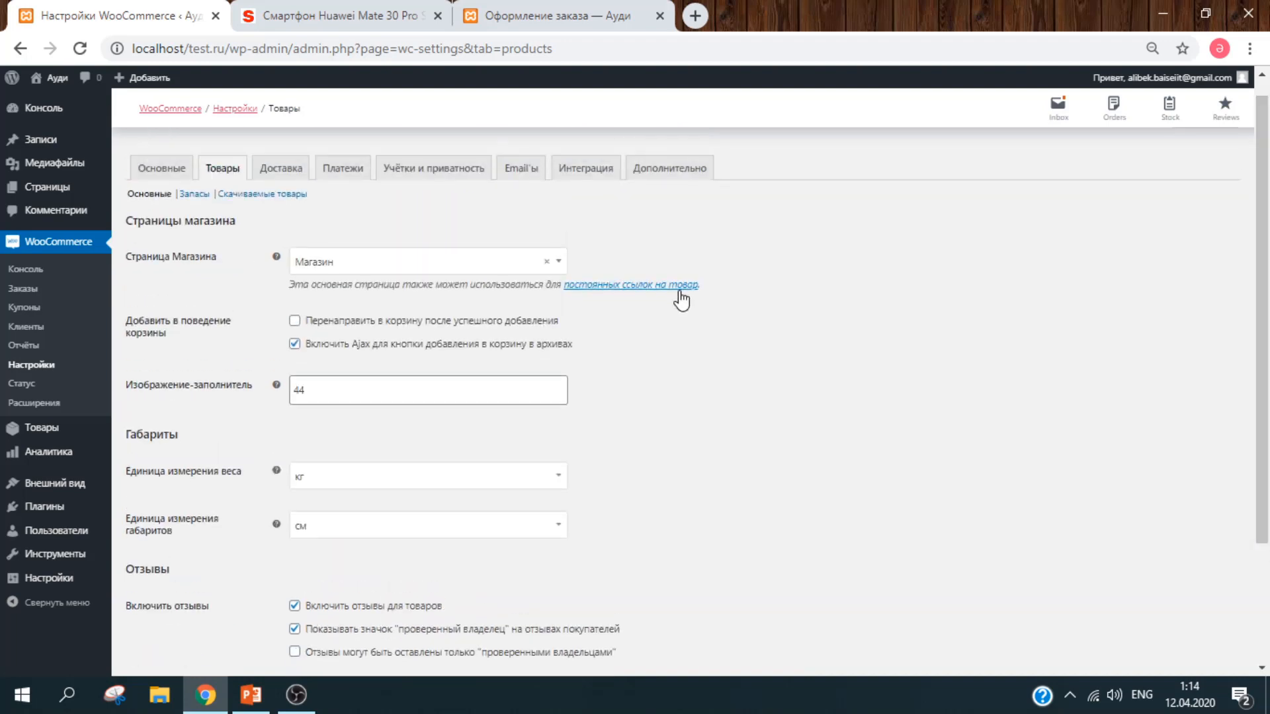
click(399, 263)
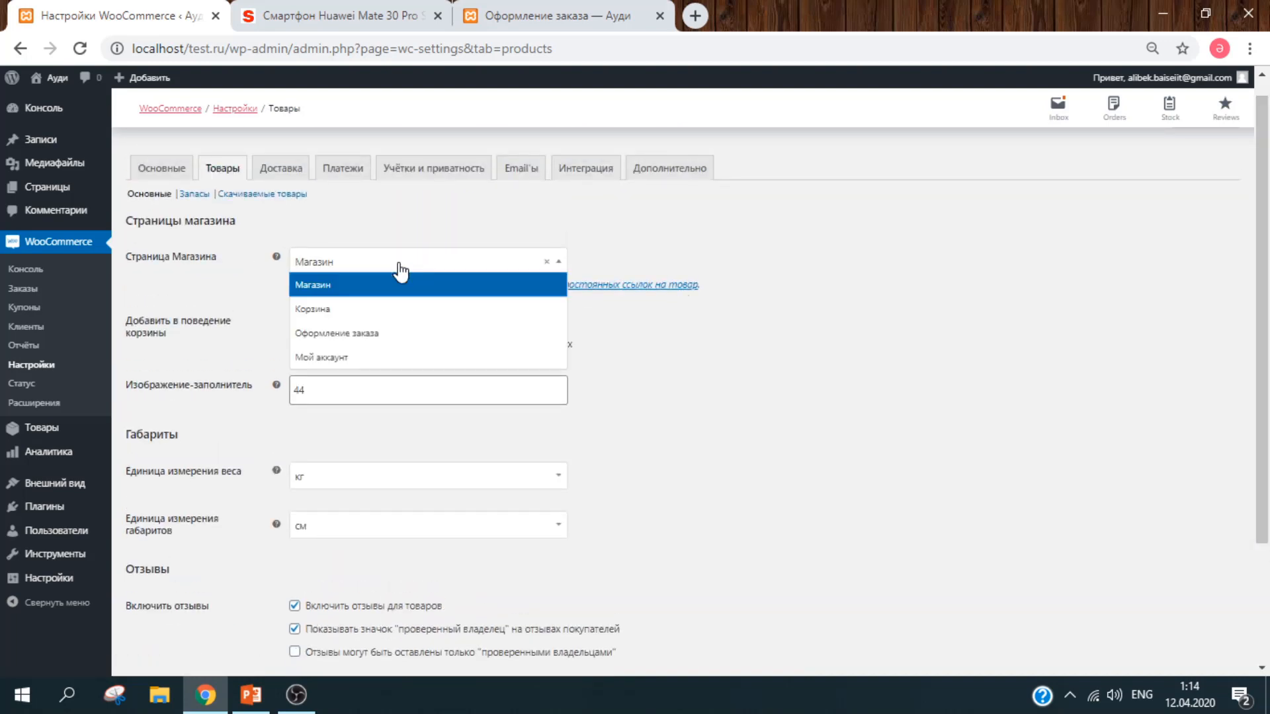
click(399, 366)
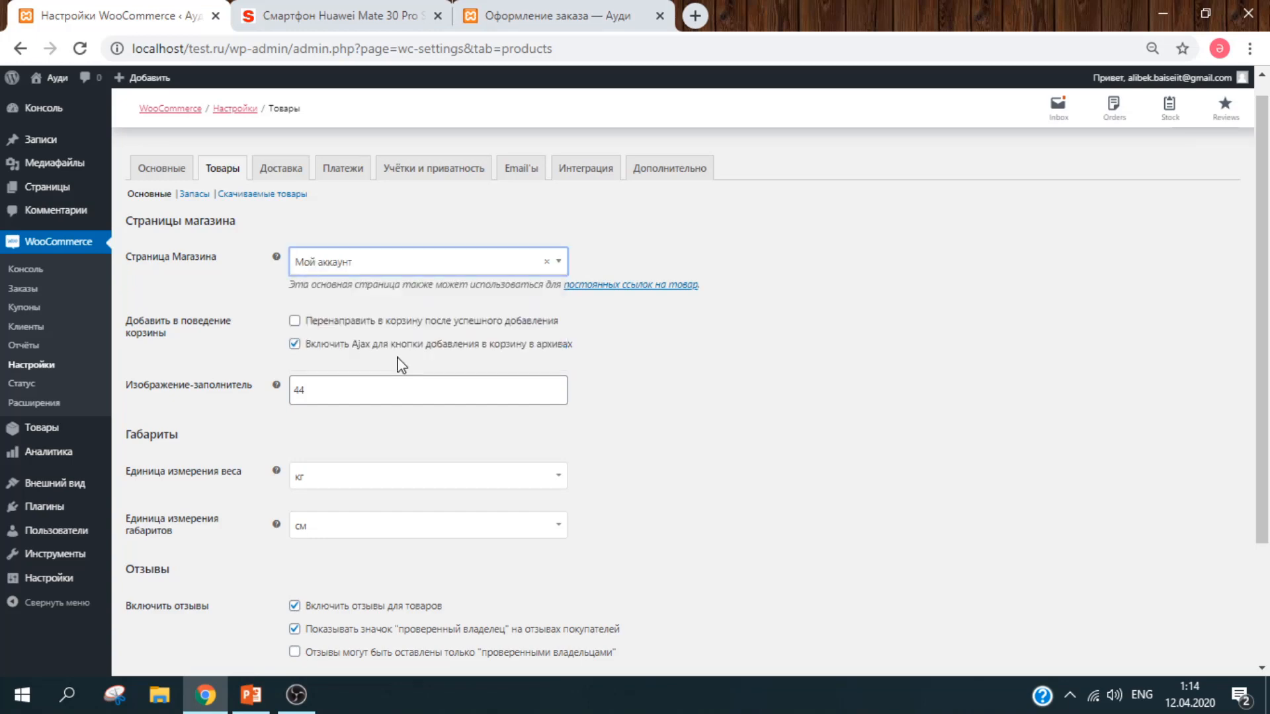
click(369, 263)
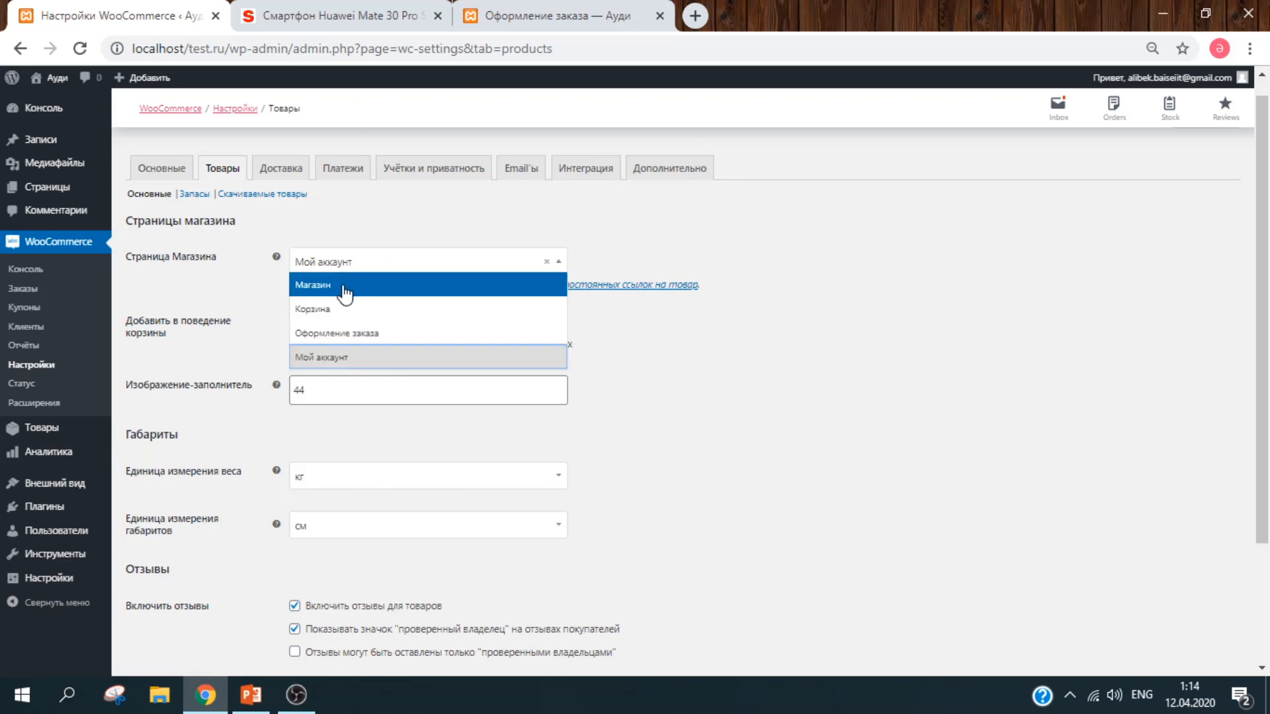
click(343, 293)
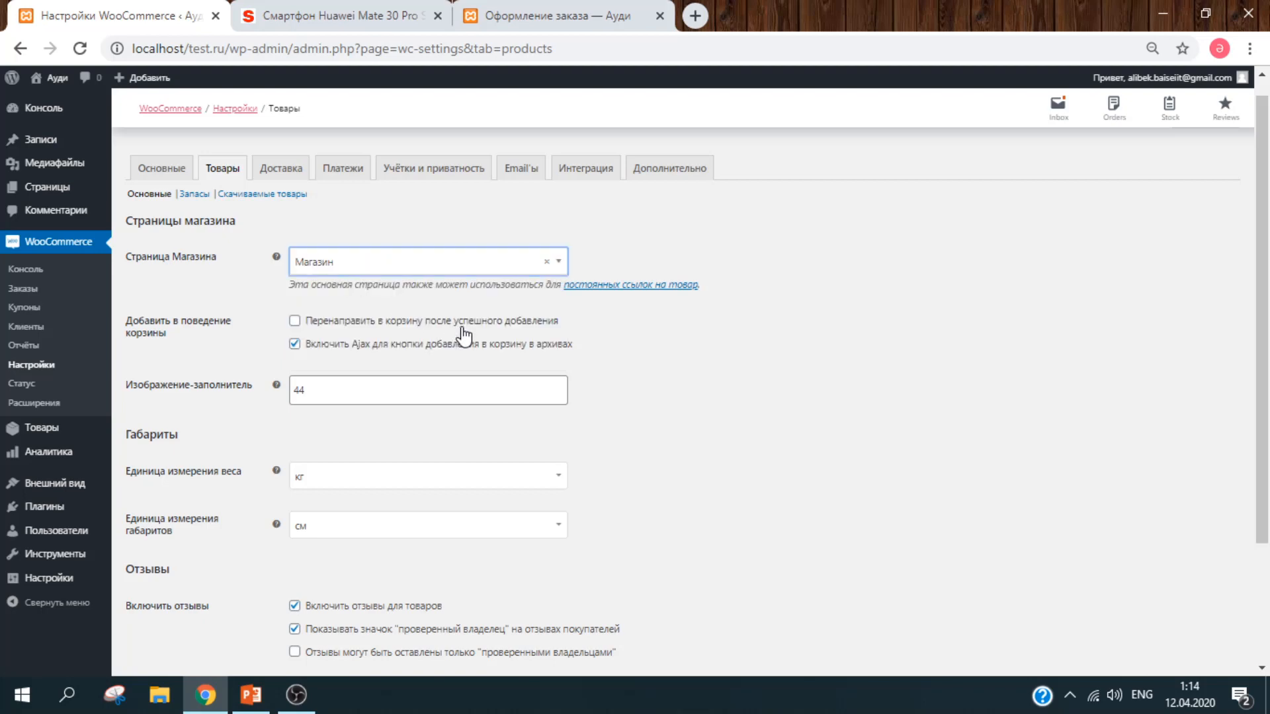
click(753, 358)
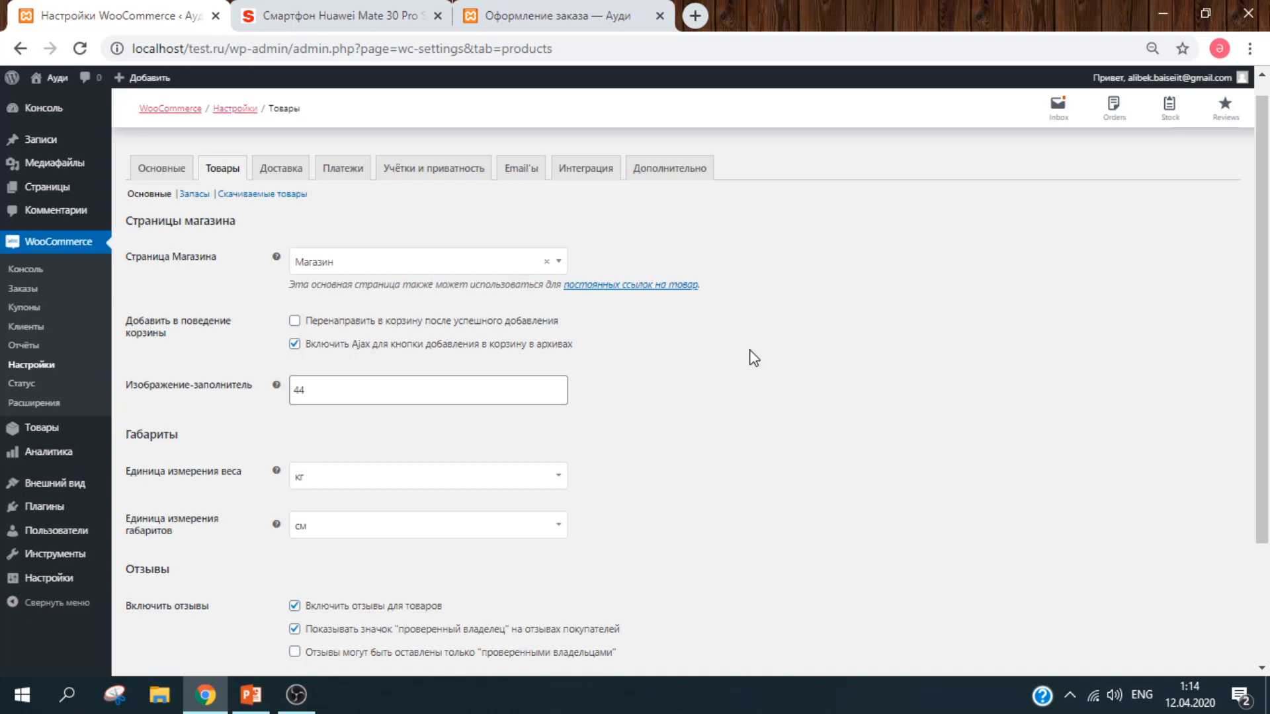
click(454, 322)
Step: Keep the weight unit at кг and the dimension unit at см
scroll(1261, 324, down, 3)
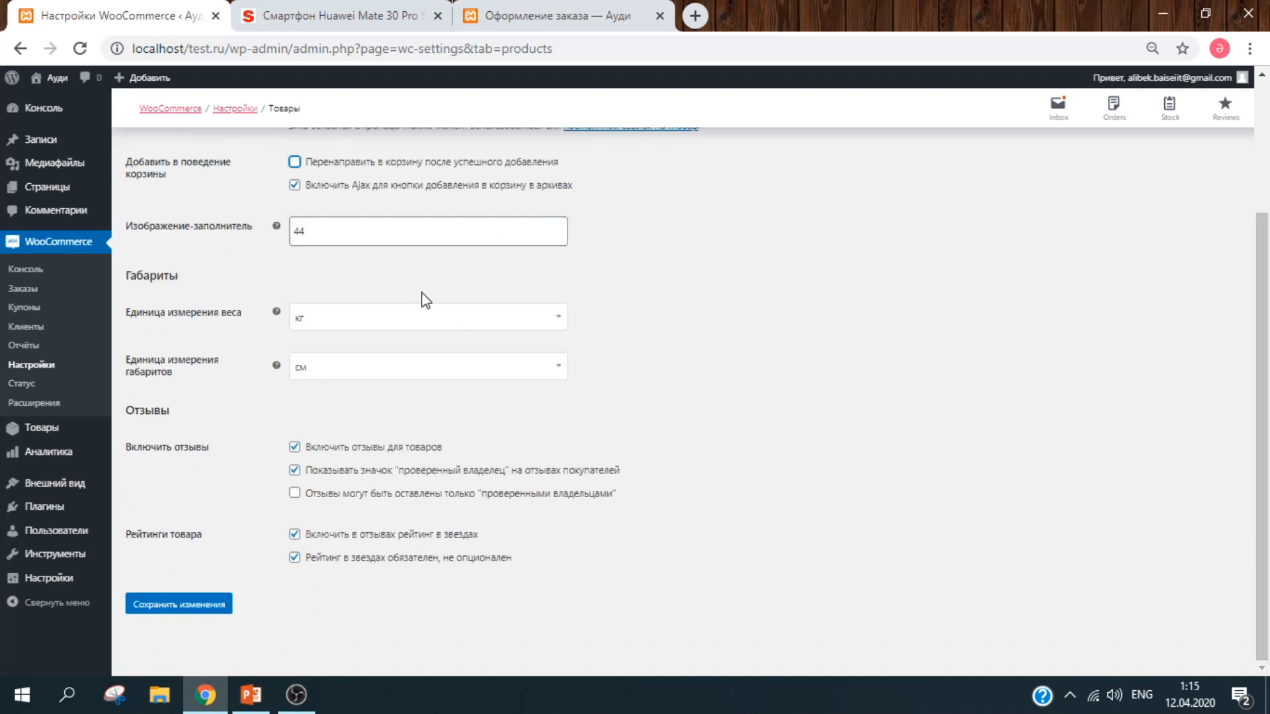
click(414, 323)
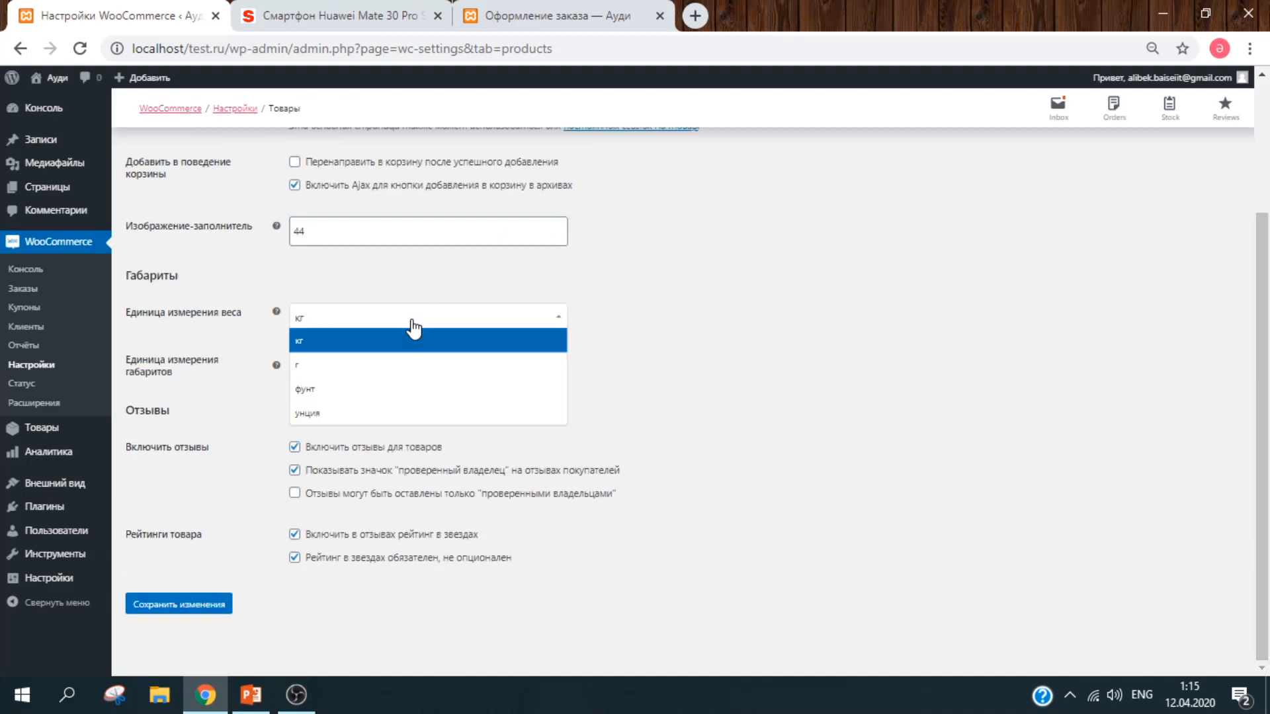
click(391, 364)
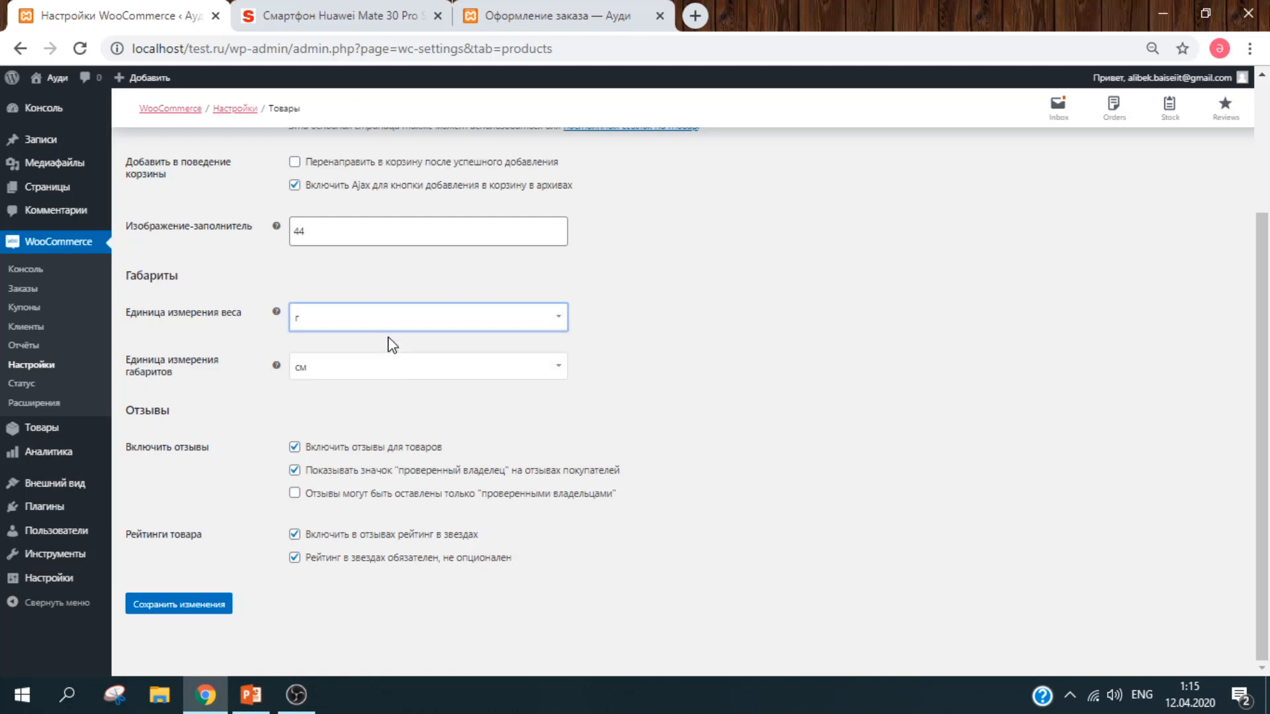
key(Up)
click(387, 326)
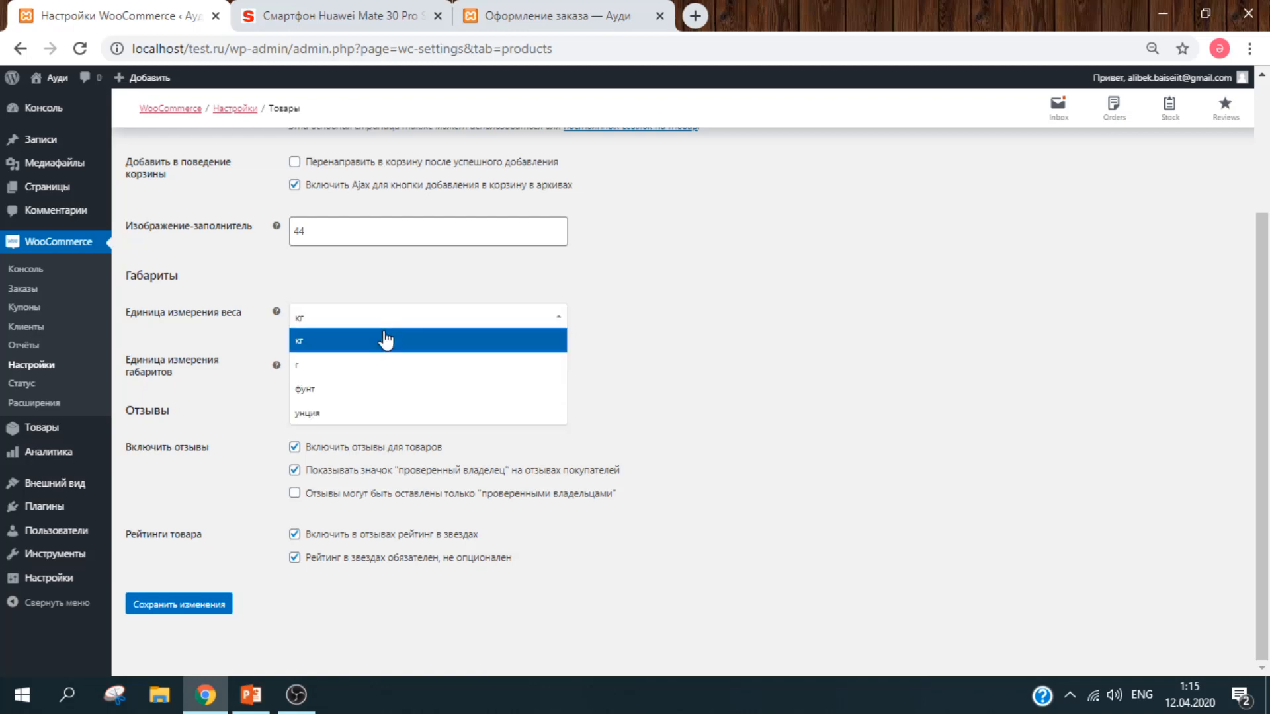
click(387, 344)
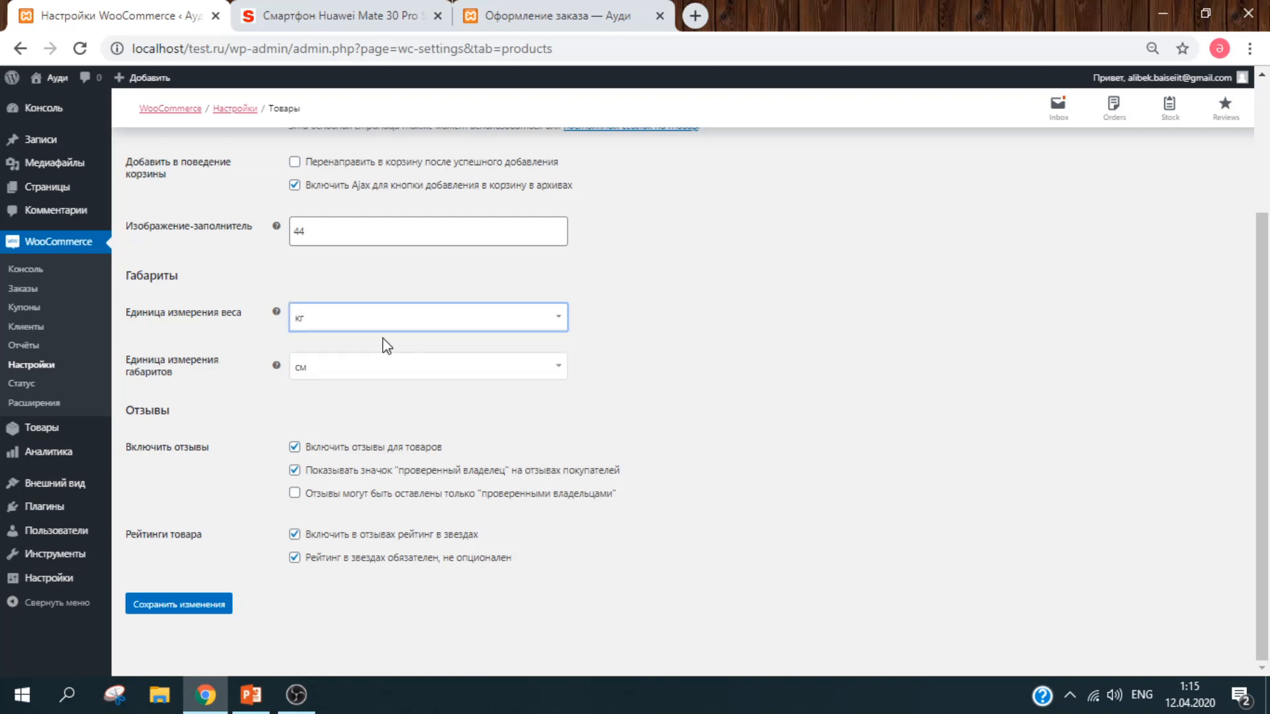
click(389, 381)
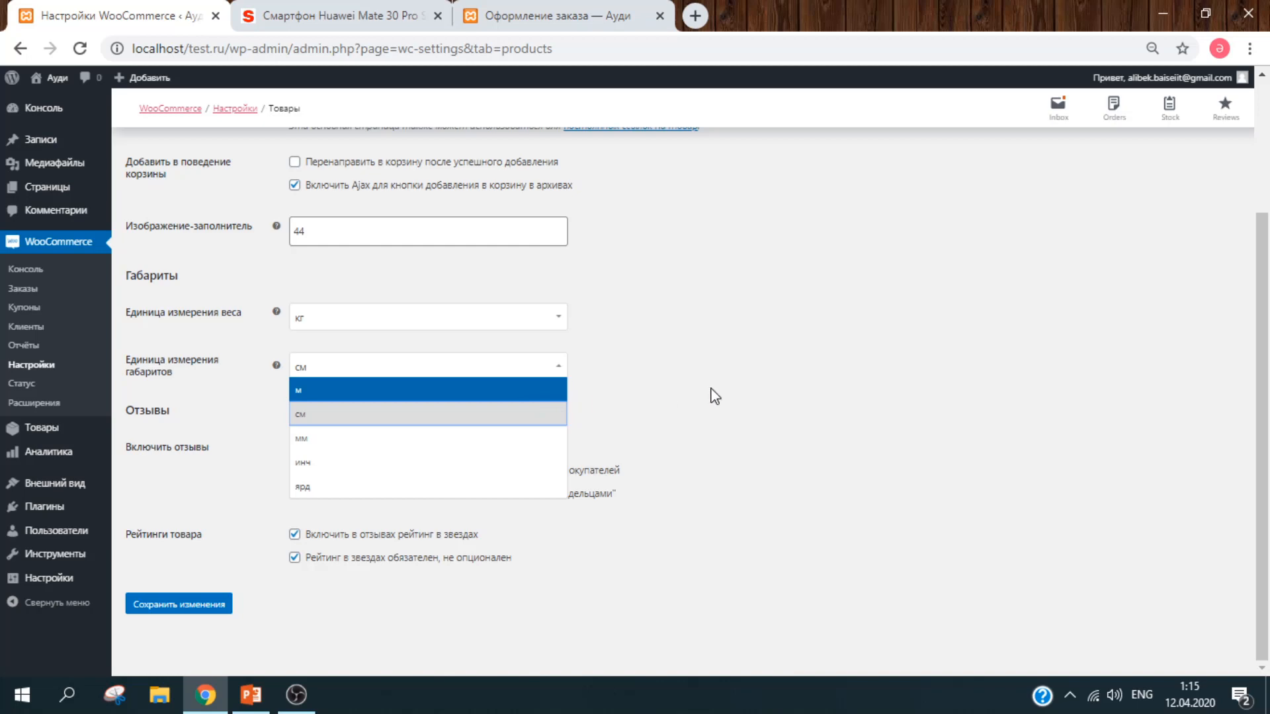
click(853, 423)
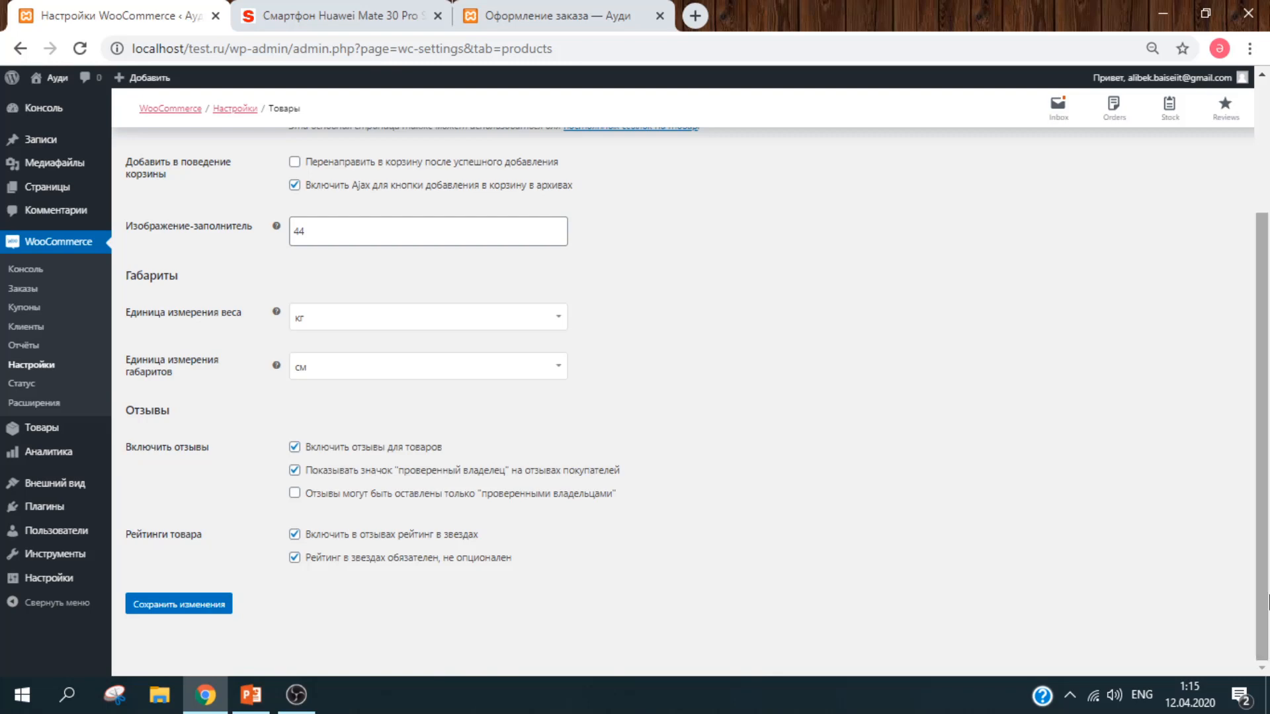
Step: Keep product reviews enabled and save the product settings
click(400, 454)
click(369, 565)
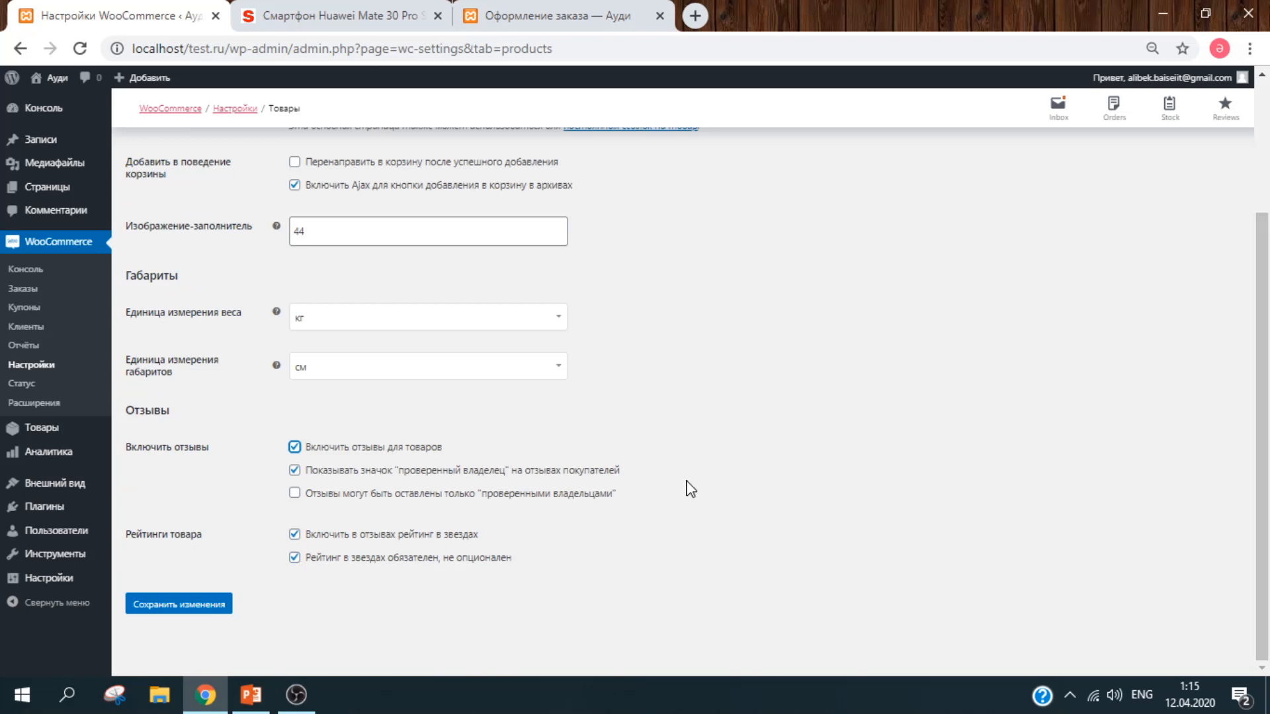
click(193, 613)
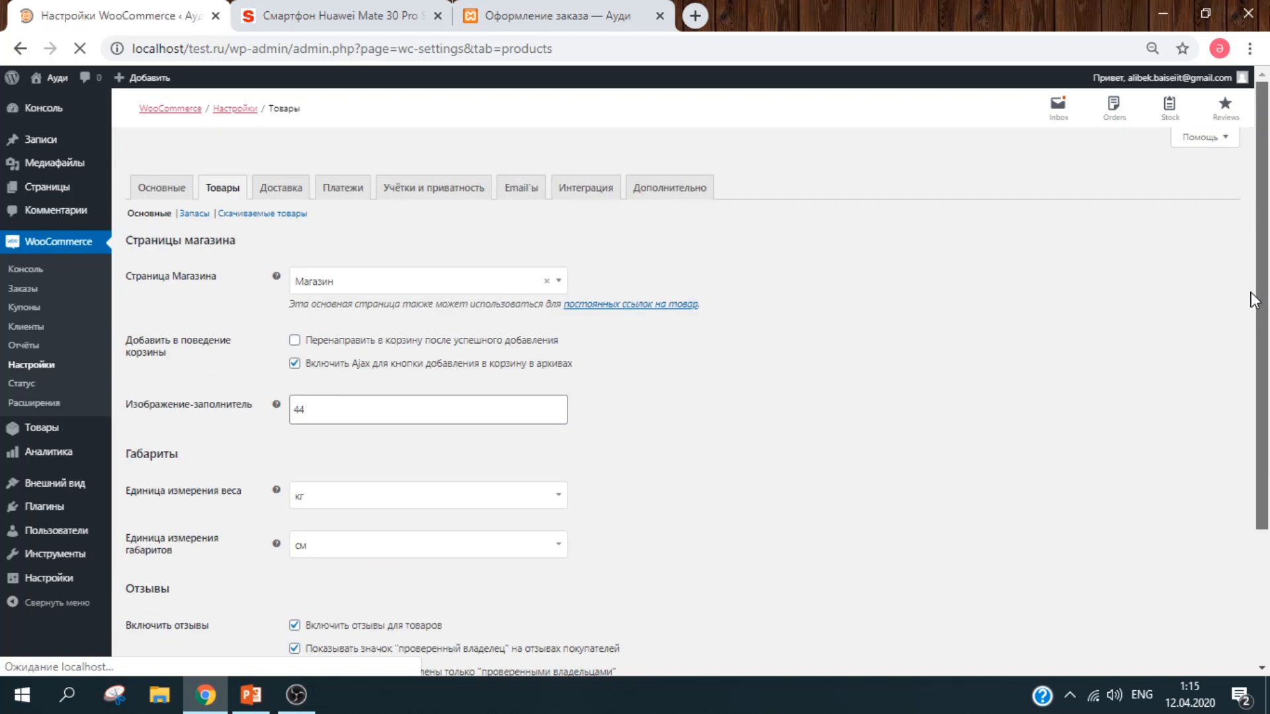
click(304, 197)
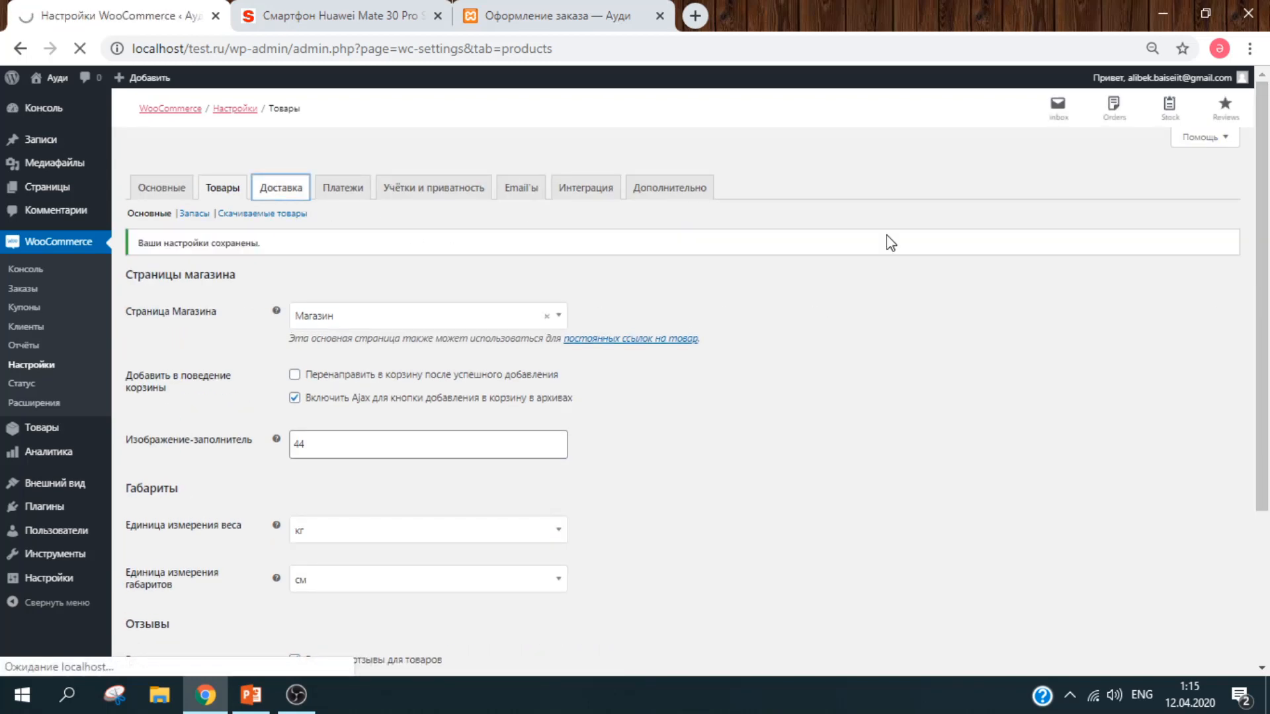
Step: Create a new shipping zone named Орта Азия
scroll(890, 243, down, 1)
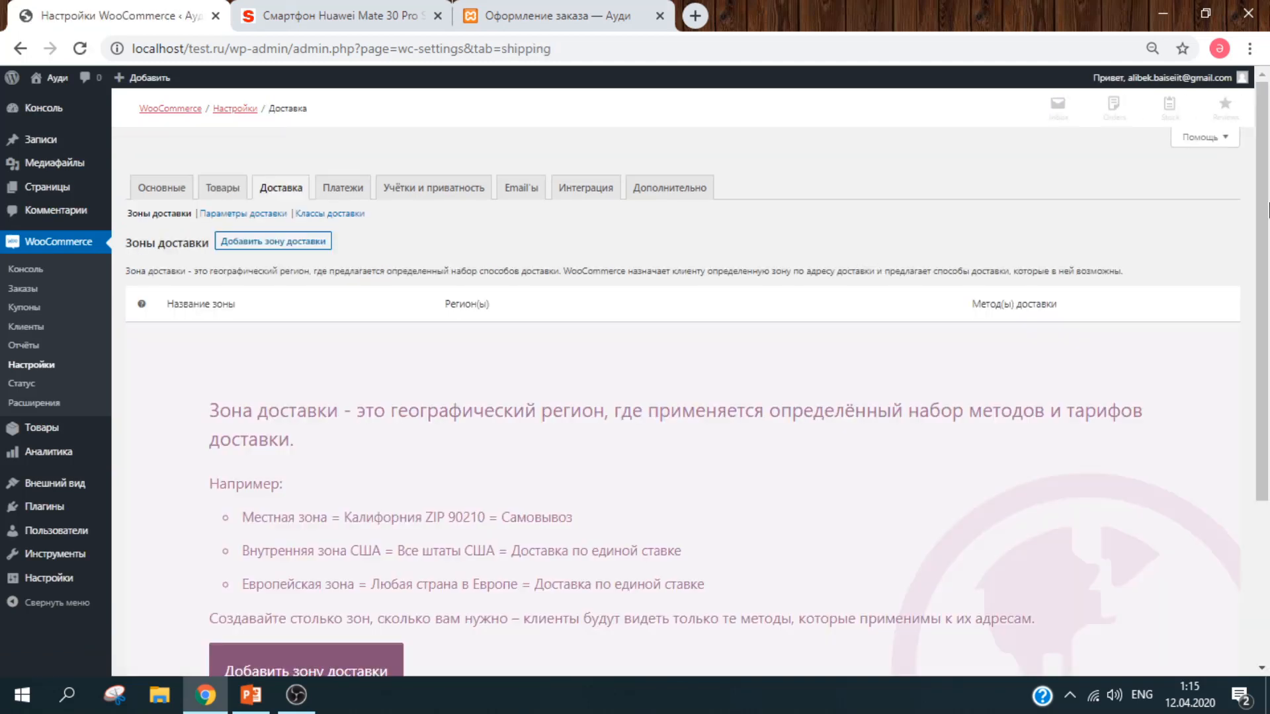
drag(1267, 210, 1267, 298)
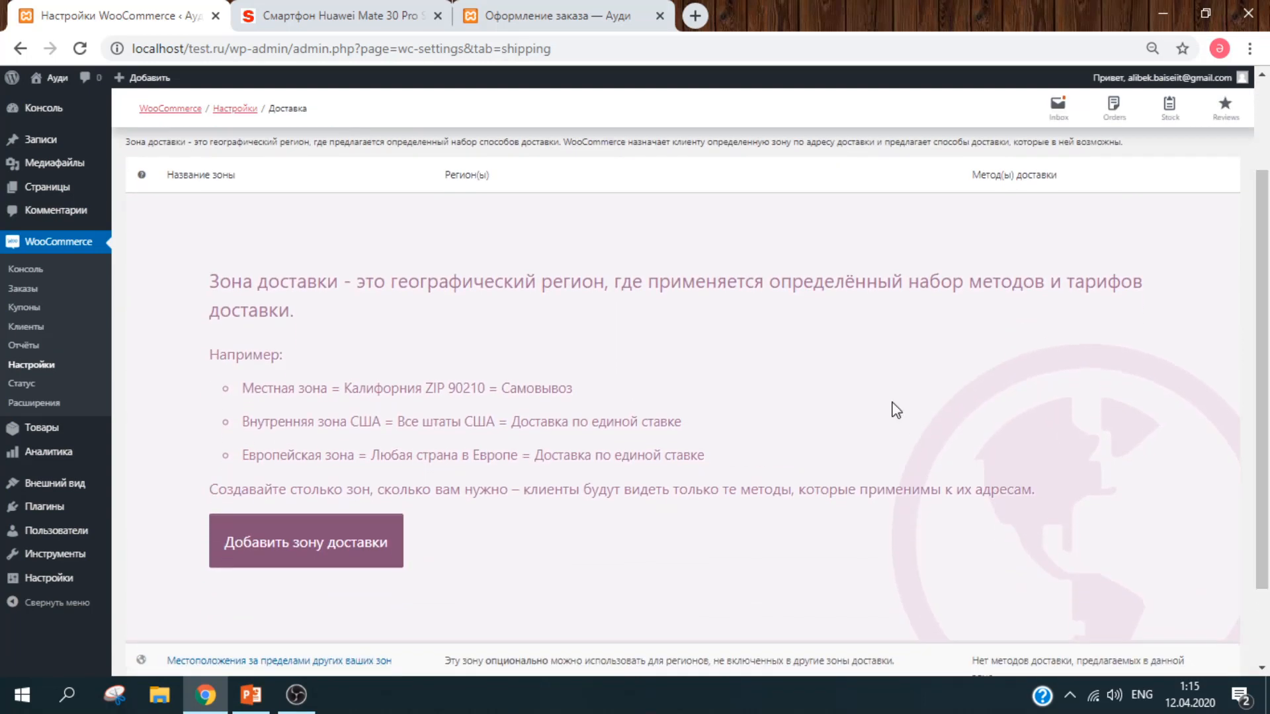
click(364, 533)
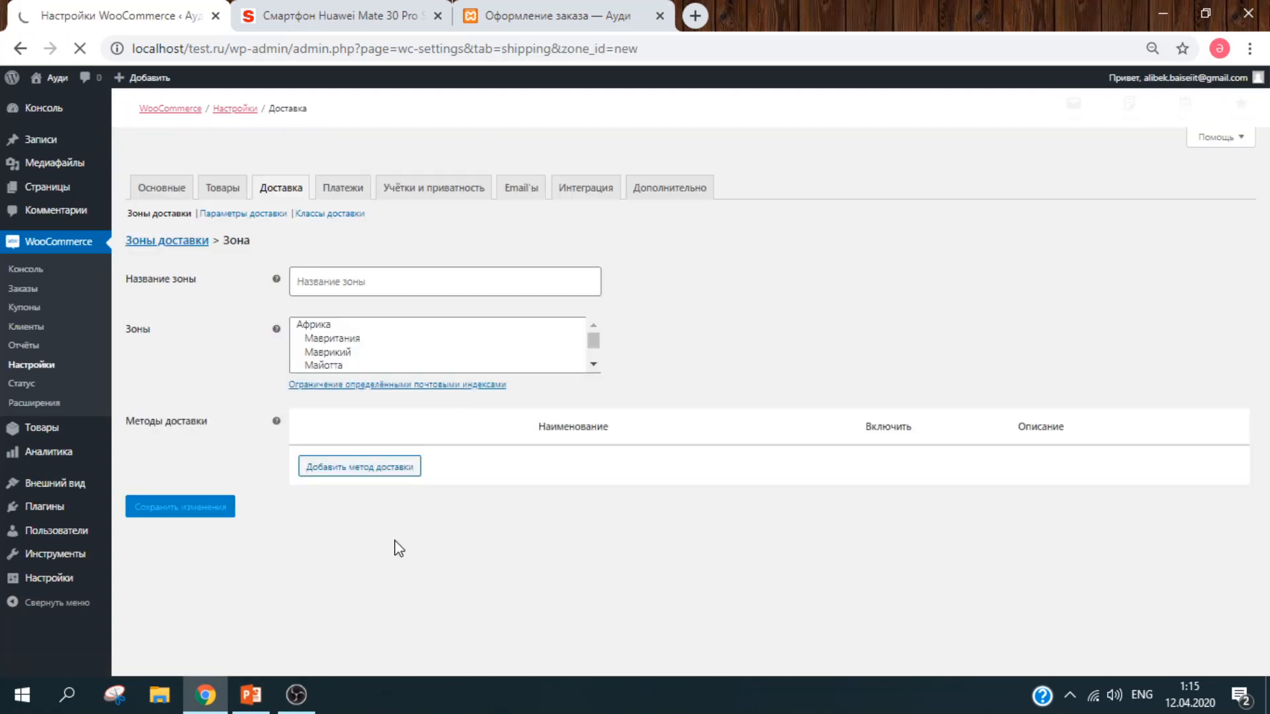
click(474, 275)
key(alt+shift)
text(Орта Ази)
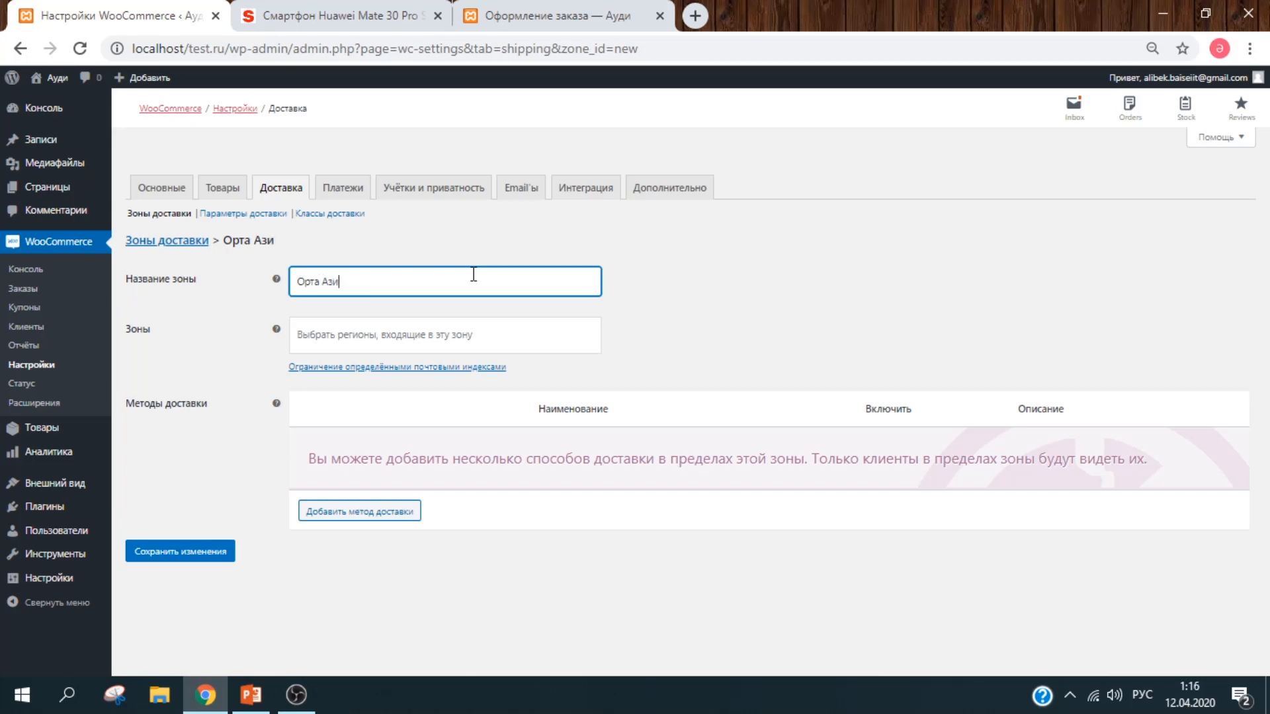
text(я)
Step: Add Казахстан and Кыргызстан as the zone's regions
click(452, 343)
click(477, 351)
click(478, 351)
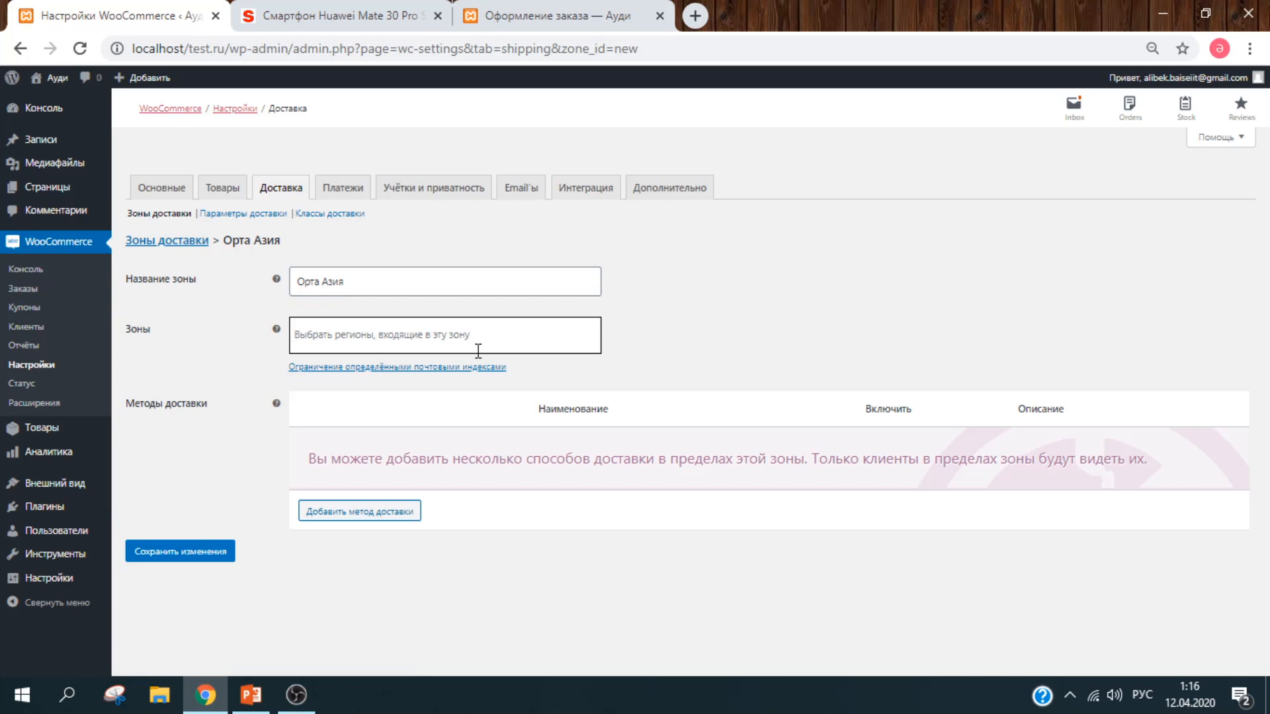
click(478, 351)
click(478, 351)
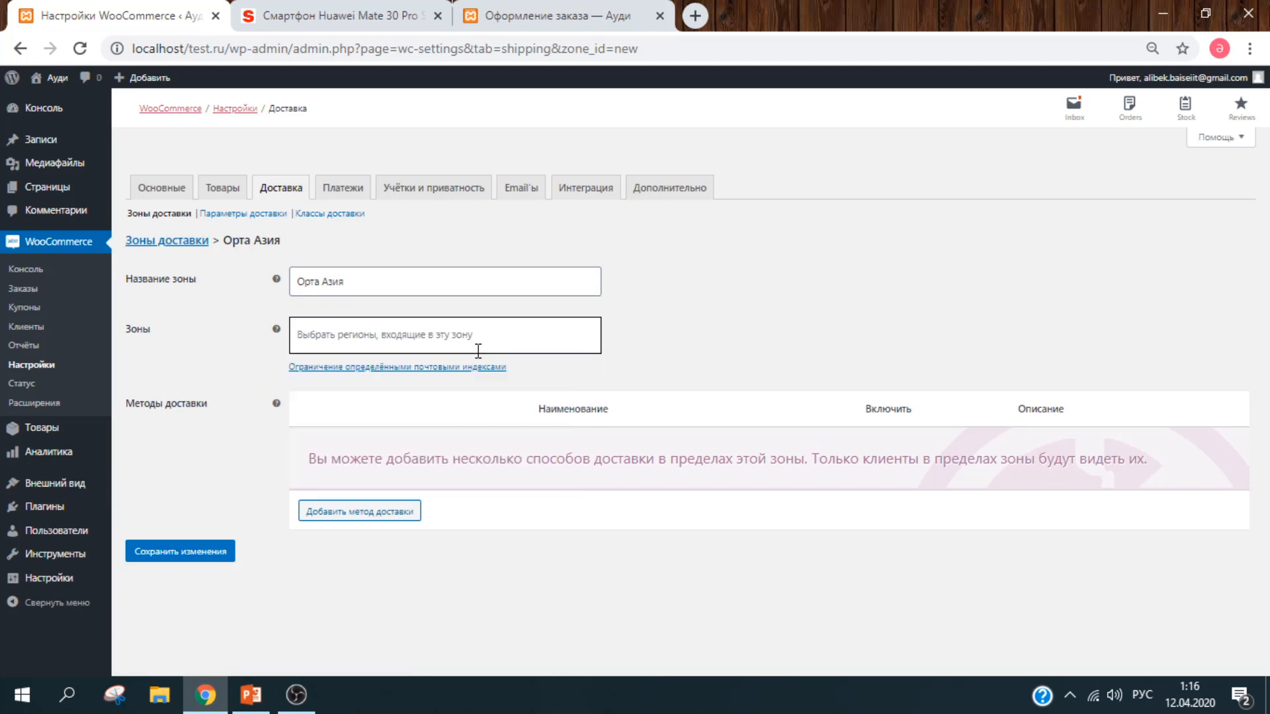
text(а)
key(BackSpace)
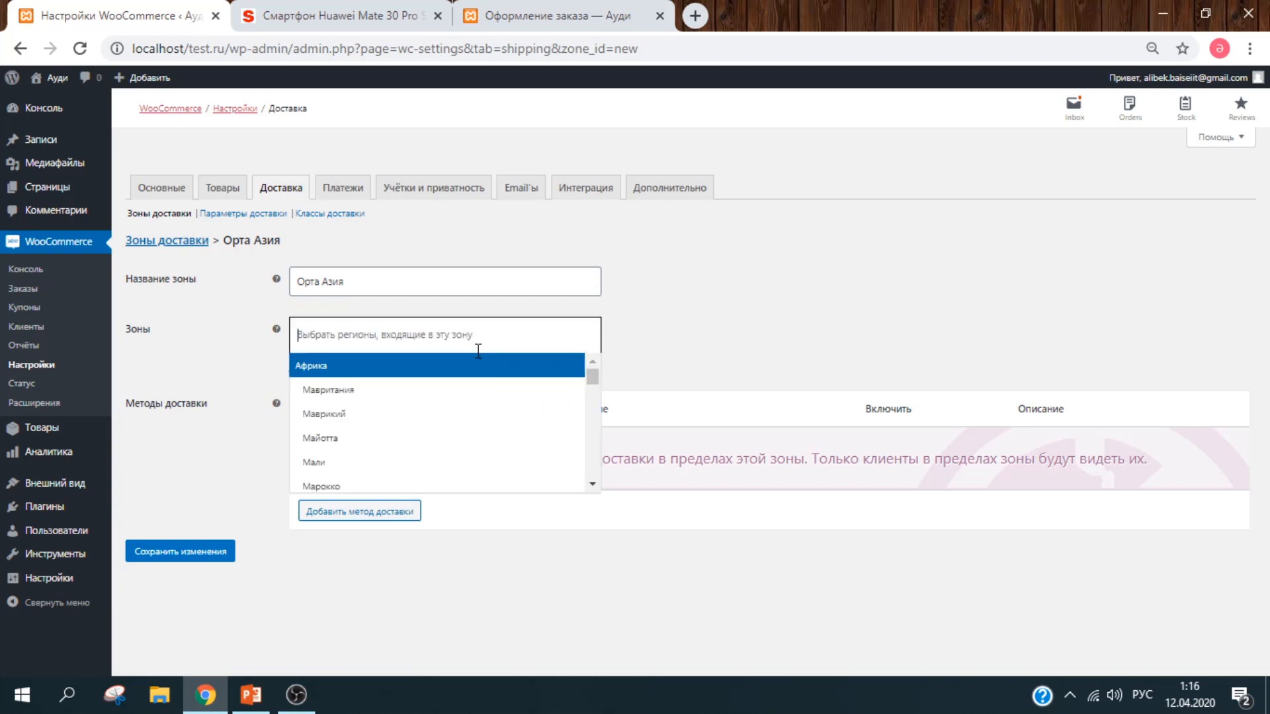
text(казах)
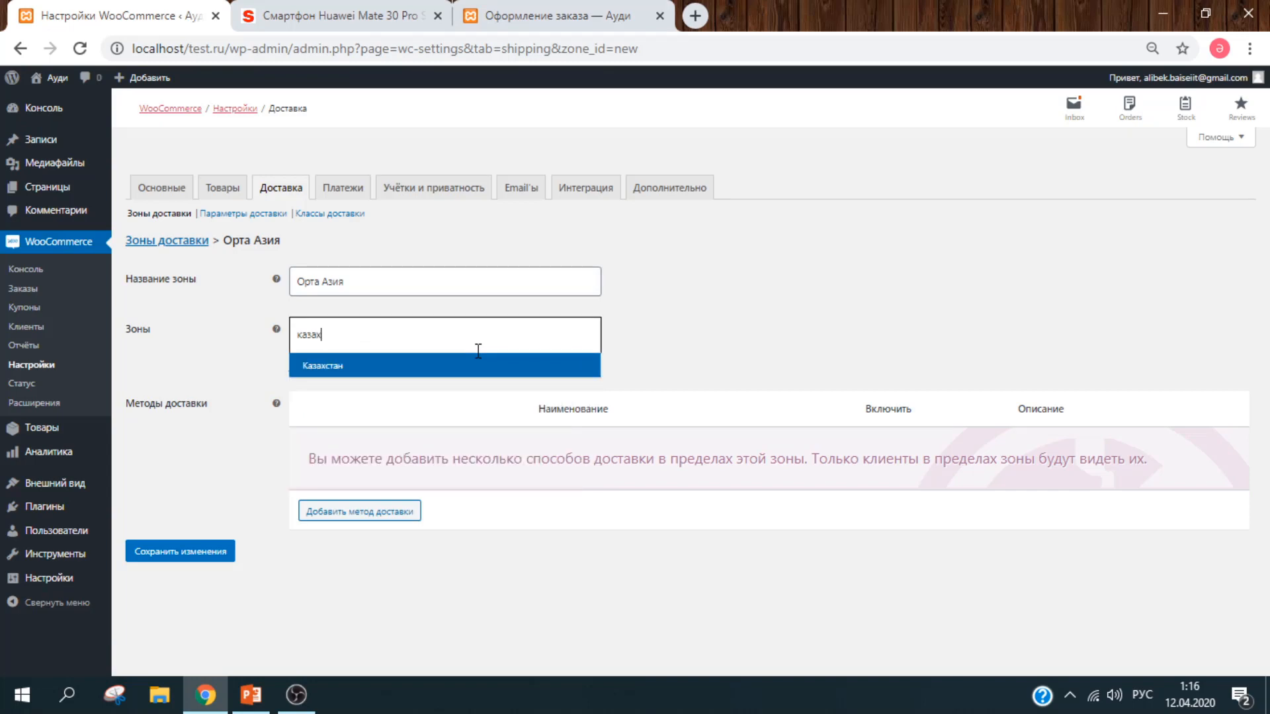
click(477, 364)
text(кырг)
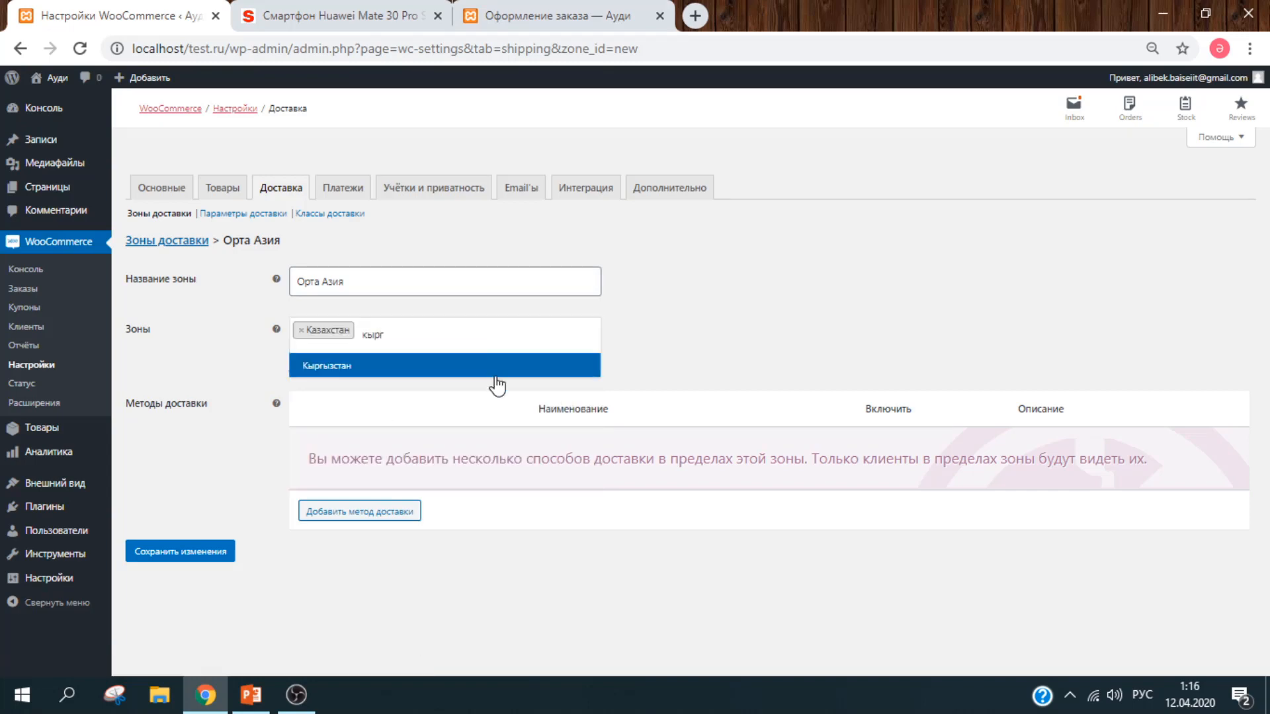
click(498, 369)
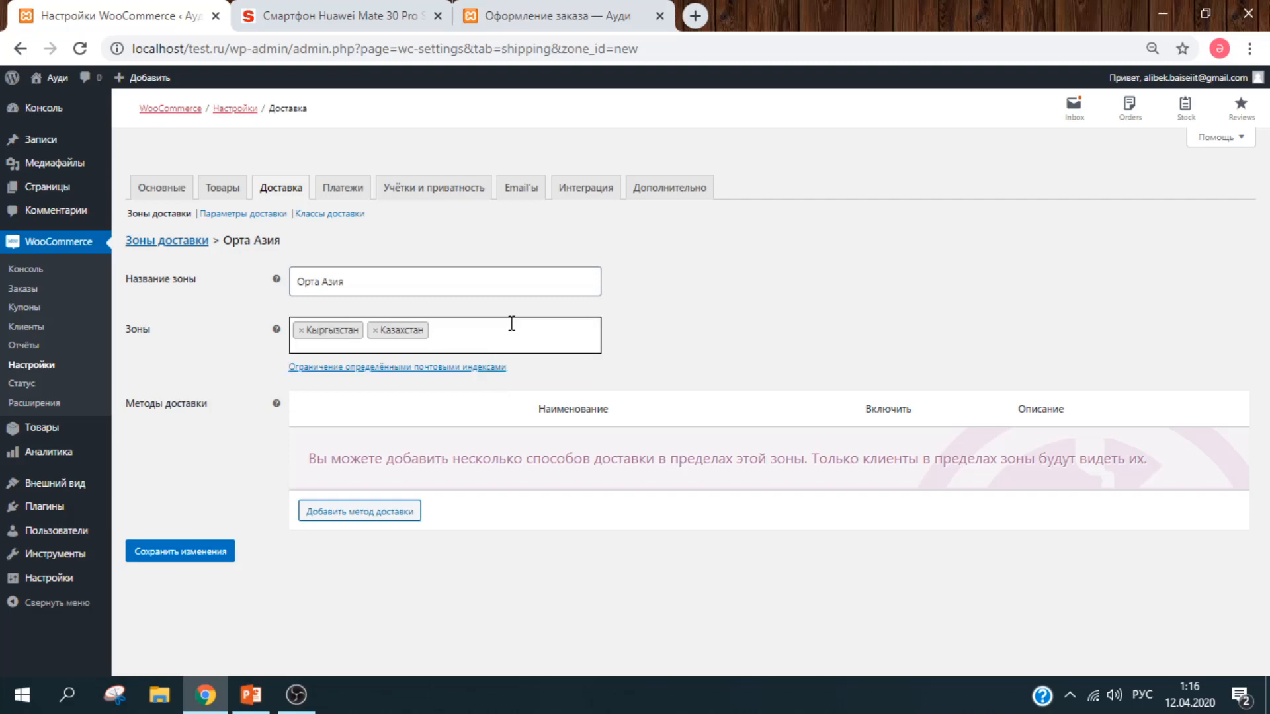
text(озбек)
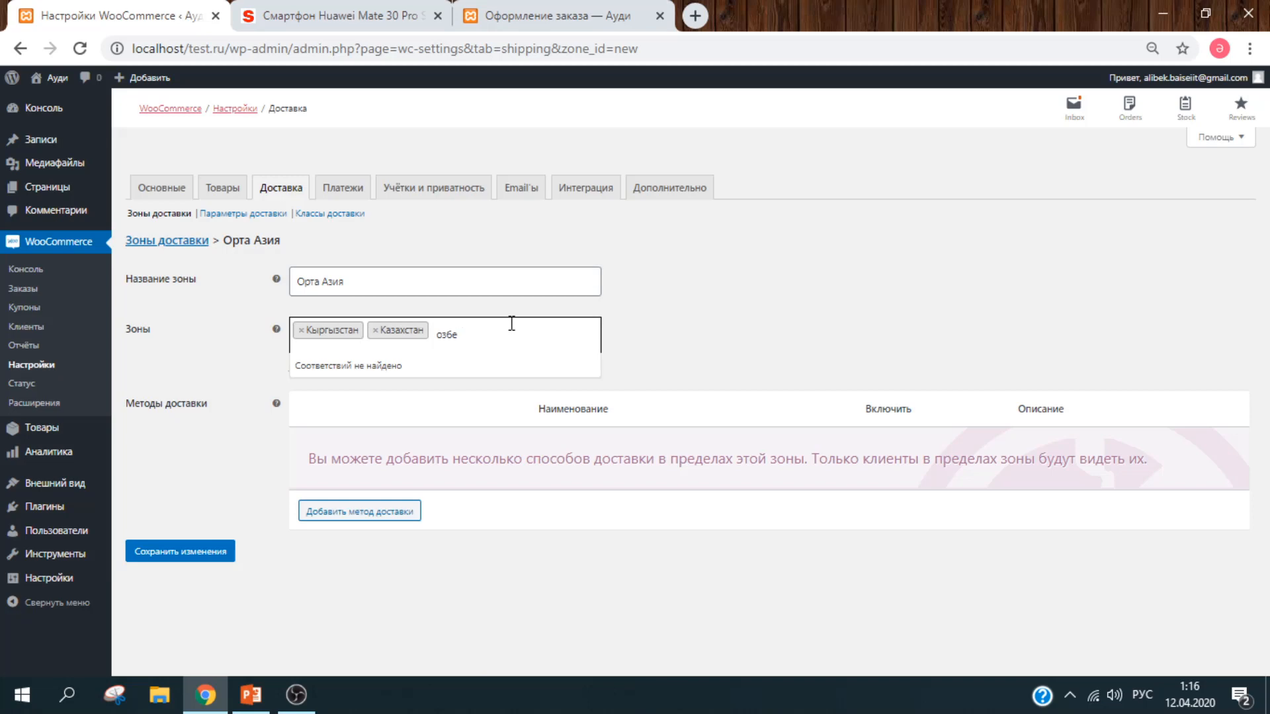
key(BackSpace)
key(BackSpace)
key(BackSpace)
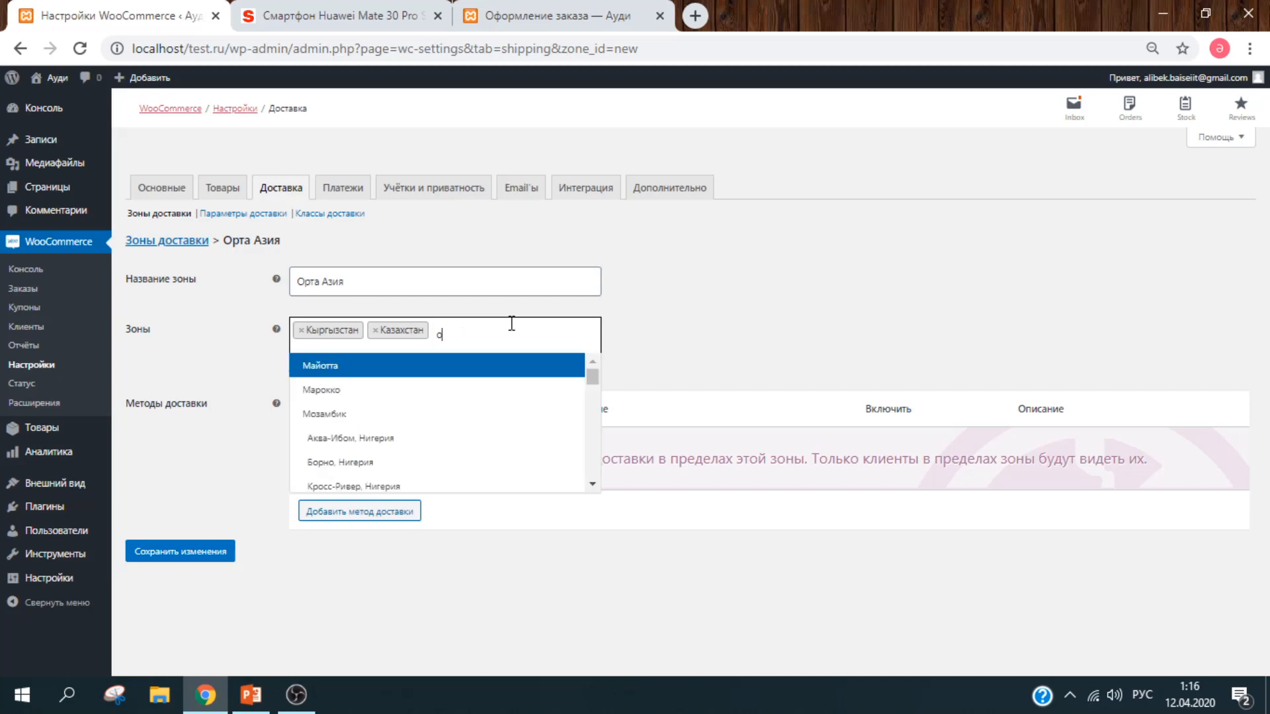
click(744, 331)
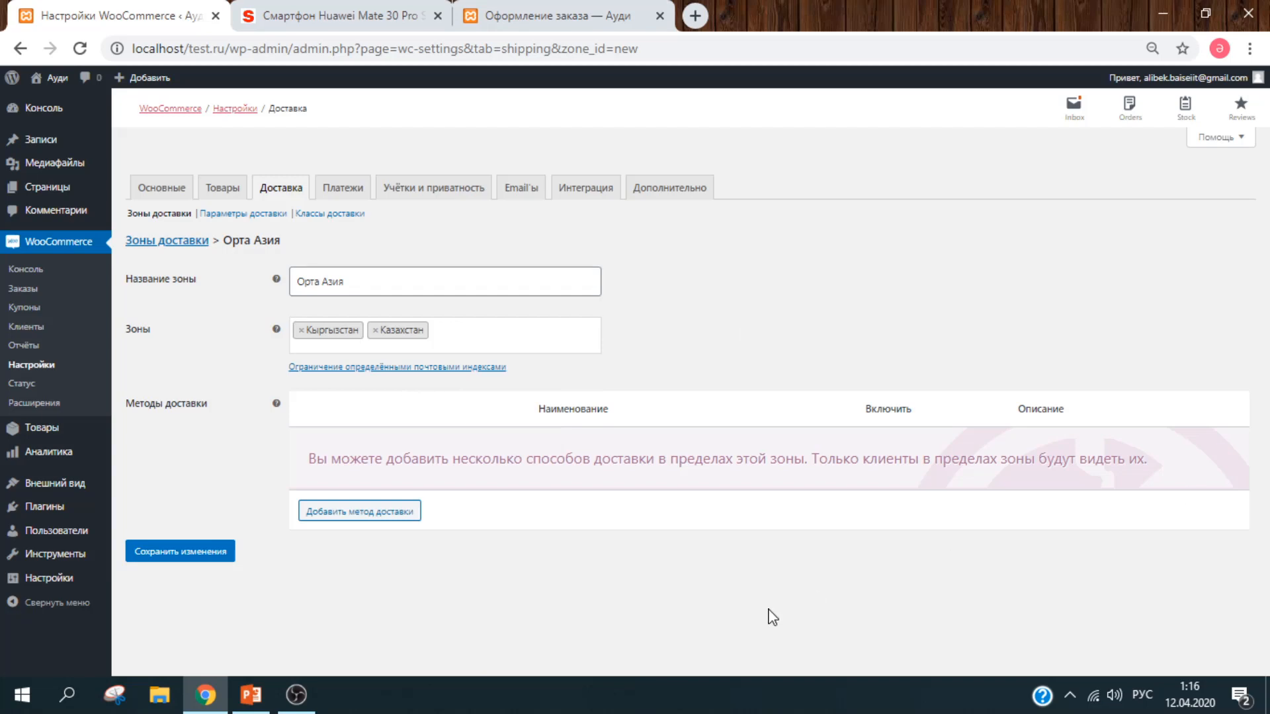
click(389, 519)
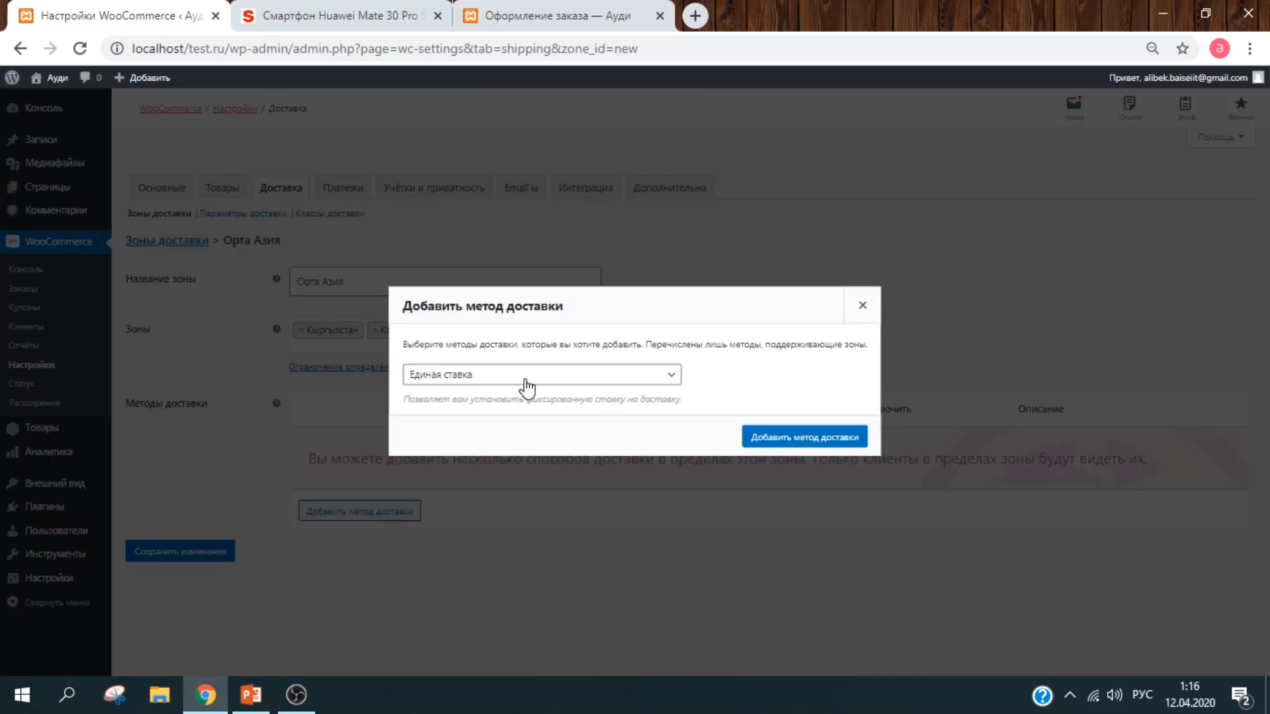
Step: Add Единая ставка and Бесплатная доставка shipping methods to the Орта Азия zone
click(537, 374)
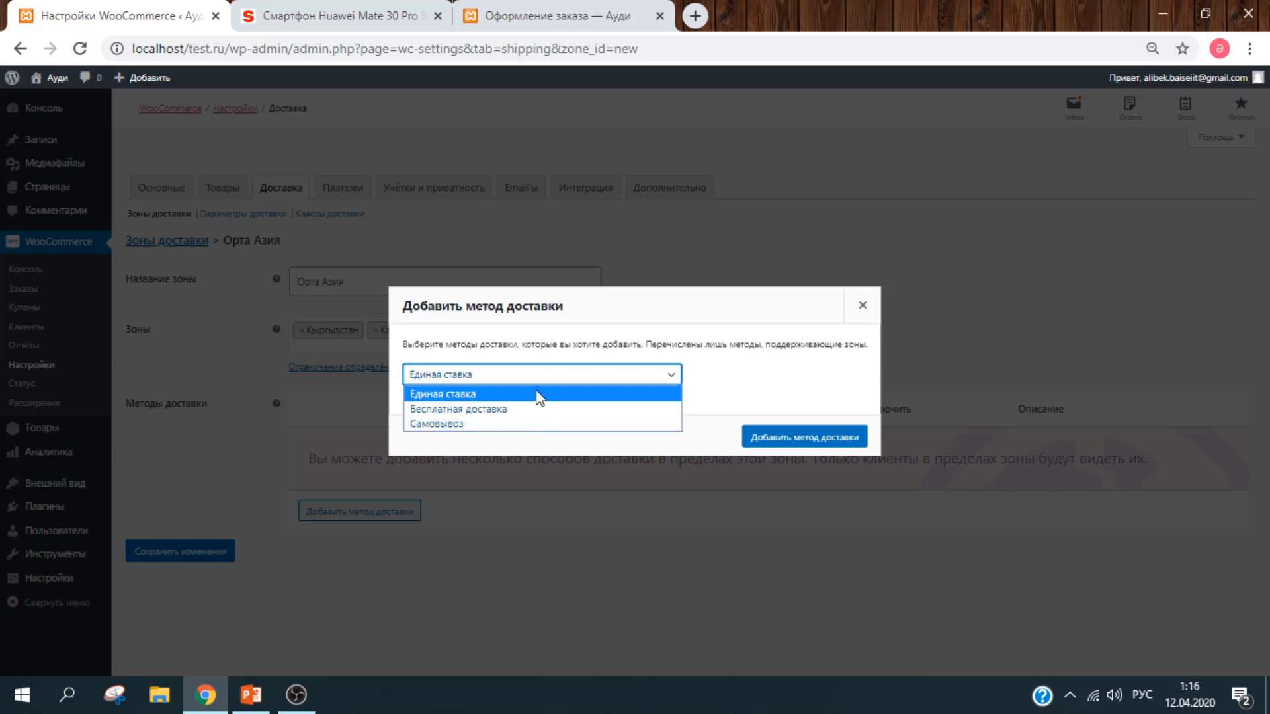
click(829, 363)
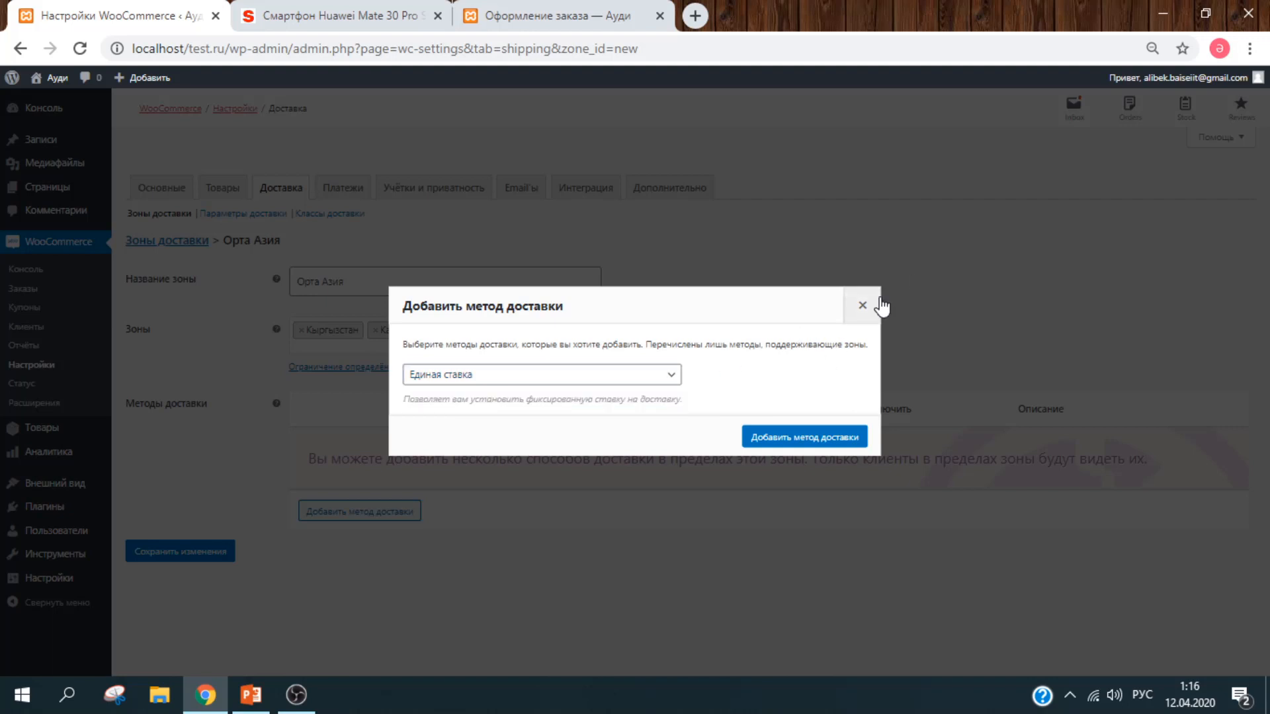
click(796, 440)
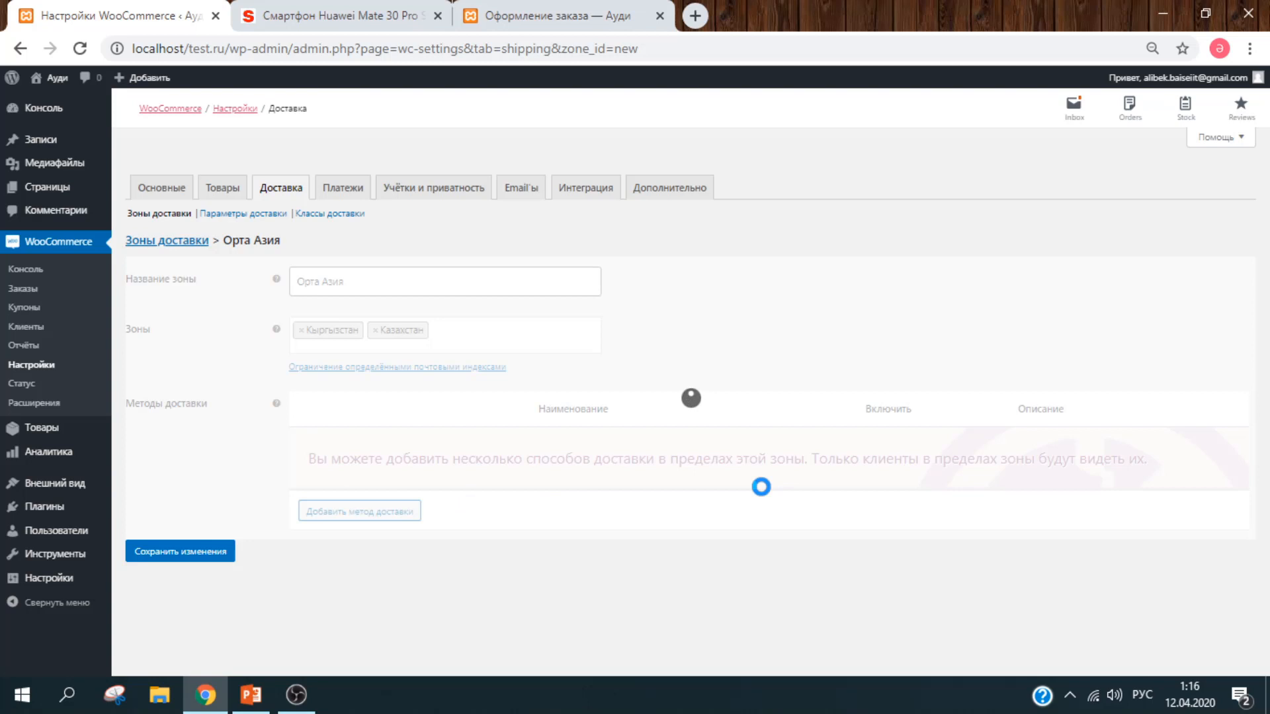
click(368, 514)
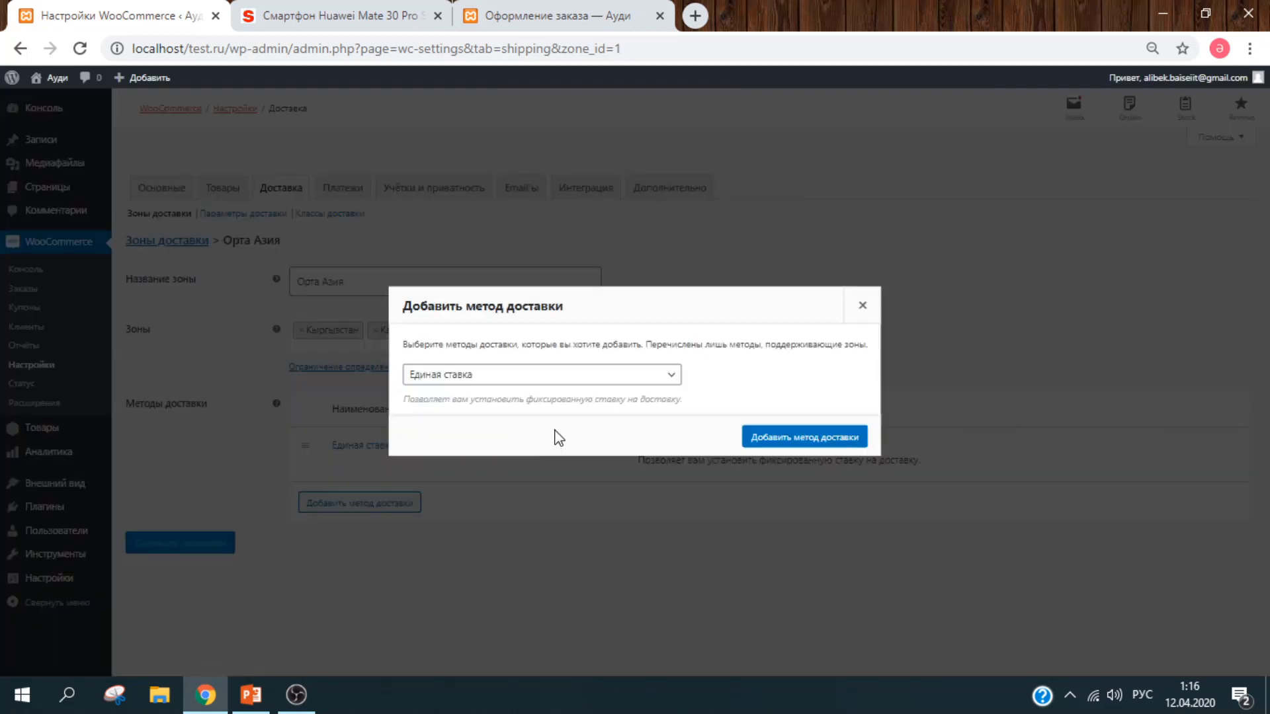
click(537, 381)
click(538, 410)
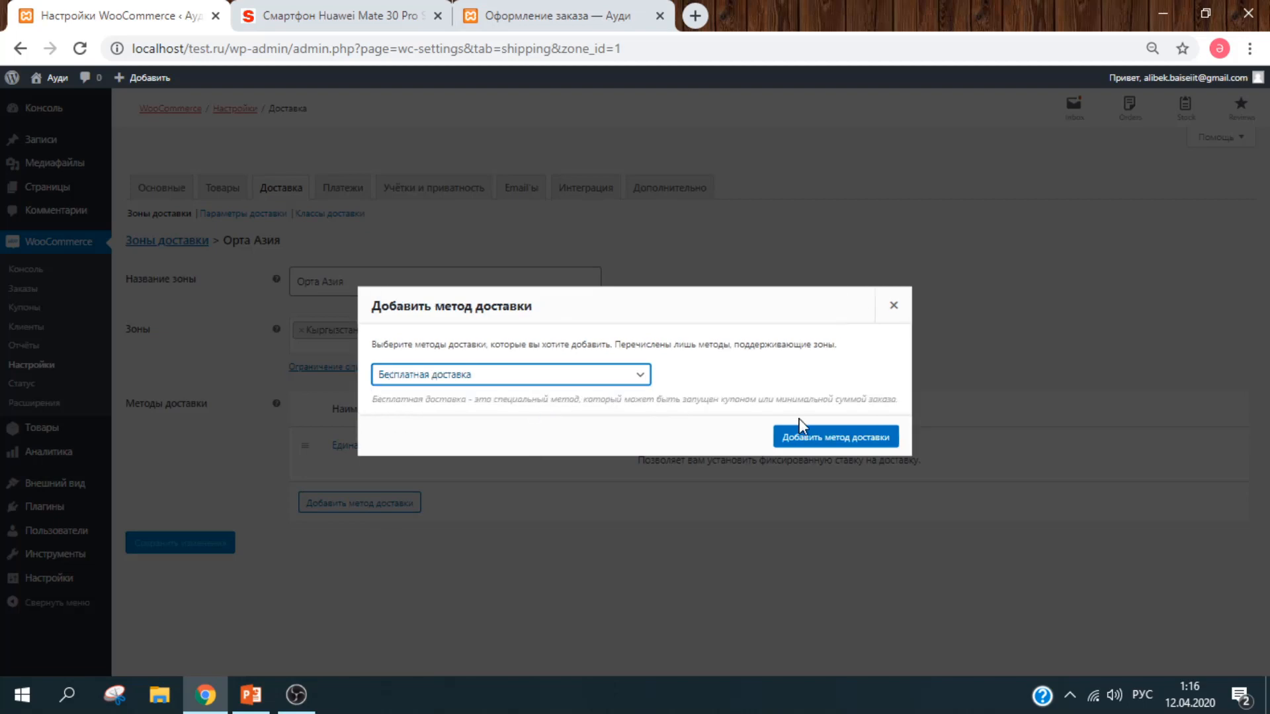
click(837, 438)
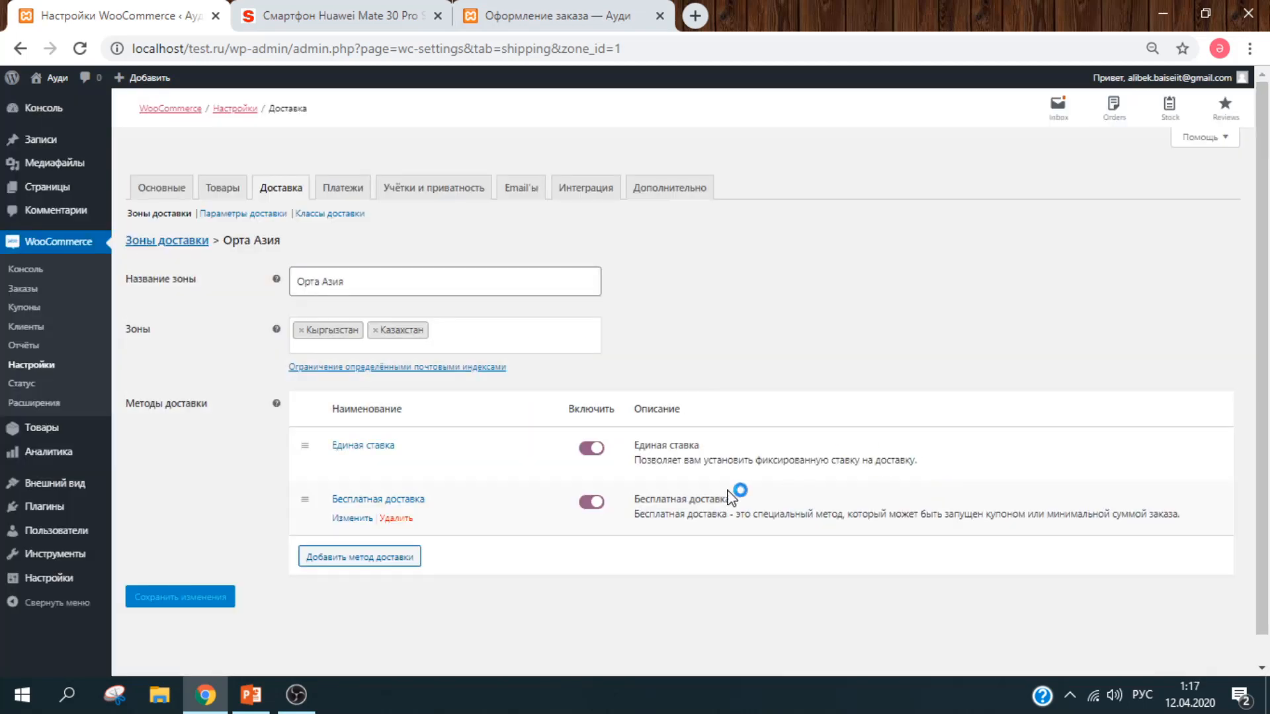
Step: Add Самовывоз as the third method, keep free shipping enabled, and save the zone
click(418, 559)
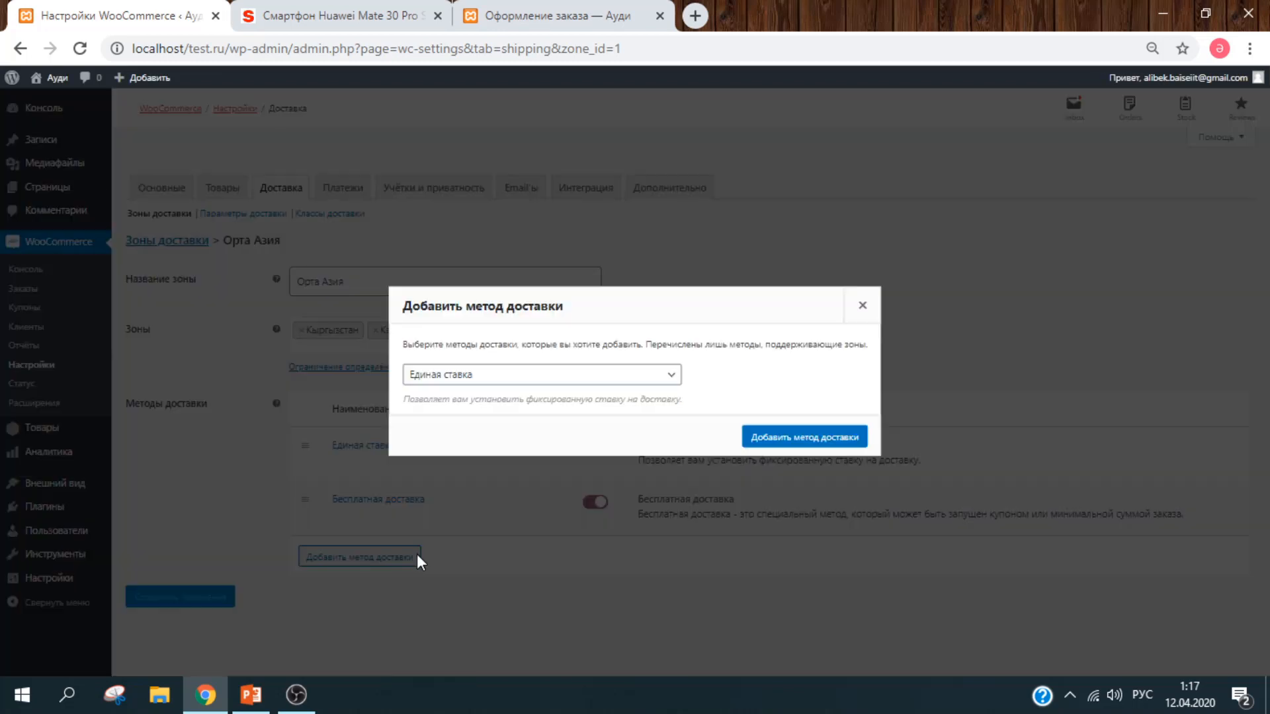
click(573, 380)
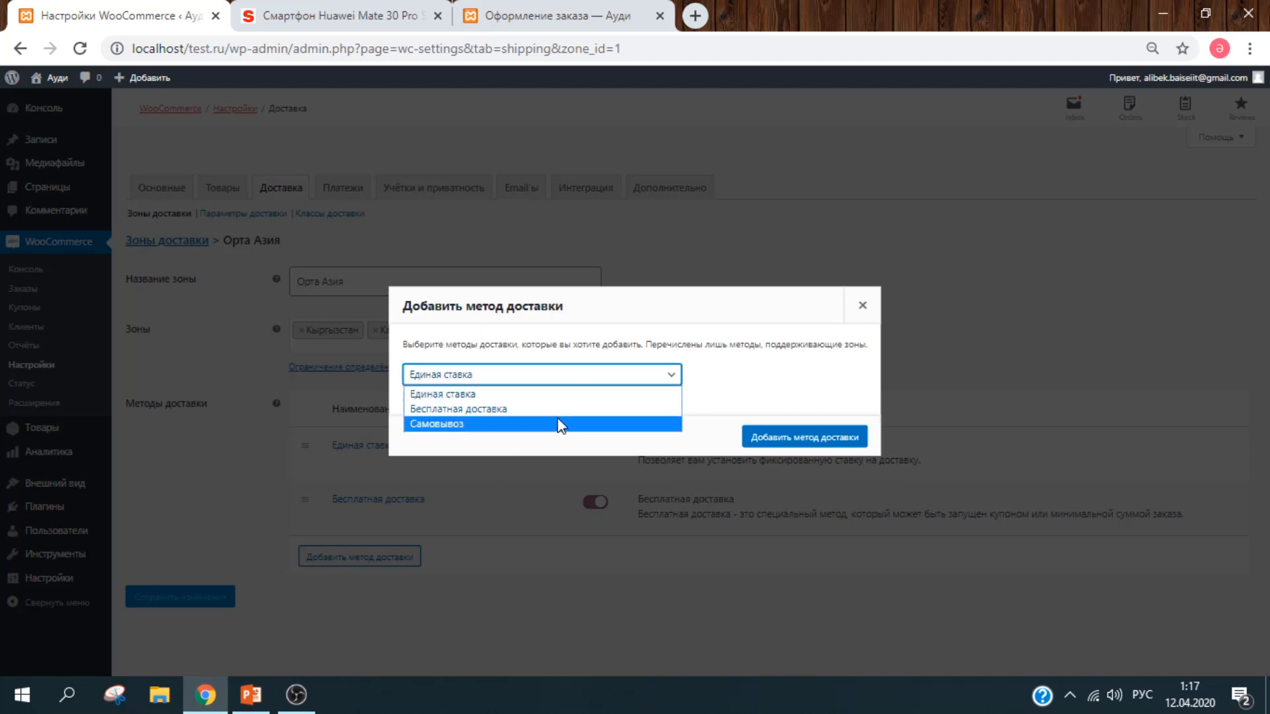
click(559, 422)
click(863, 445)
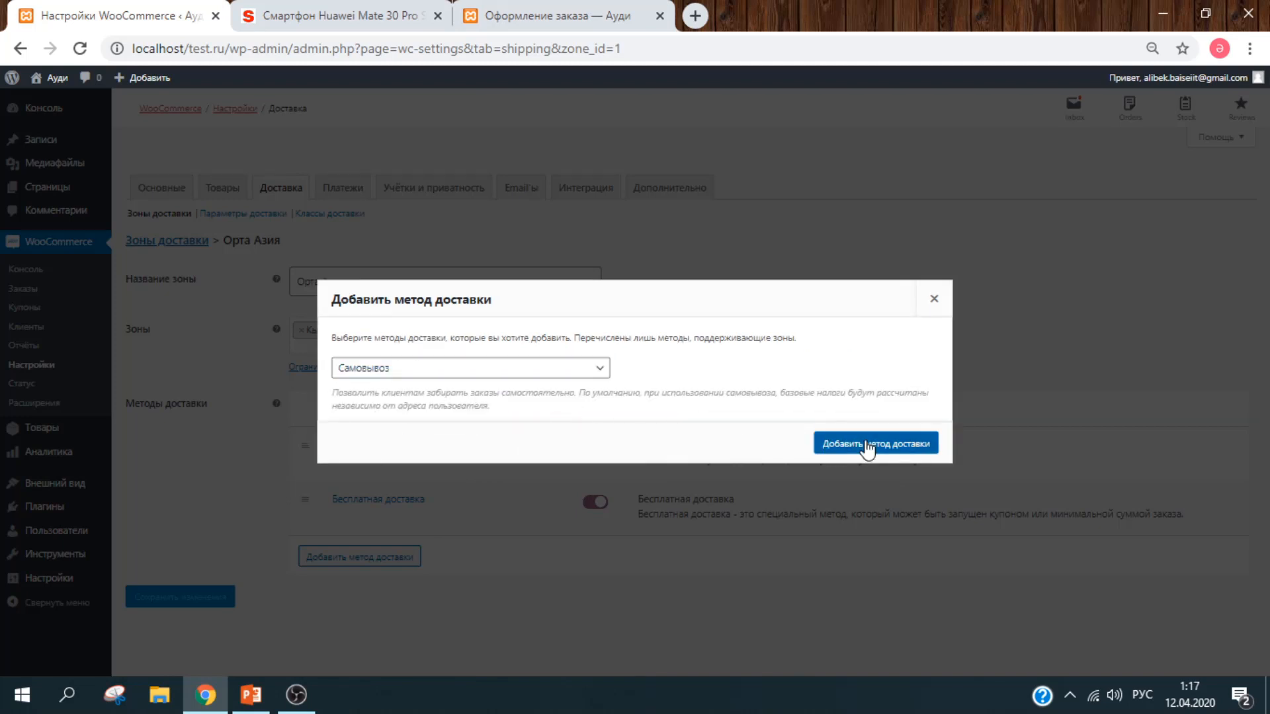
drag(1269, 421, 1268, 523)
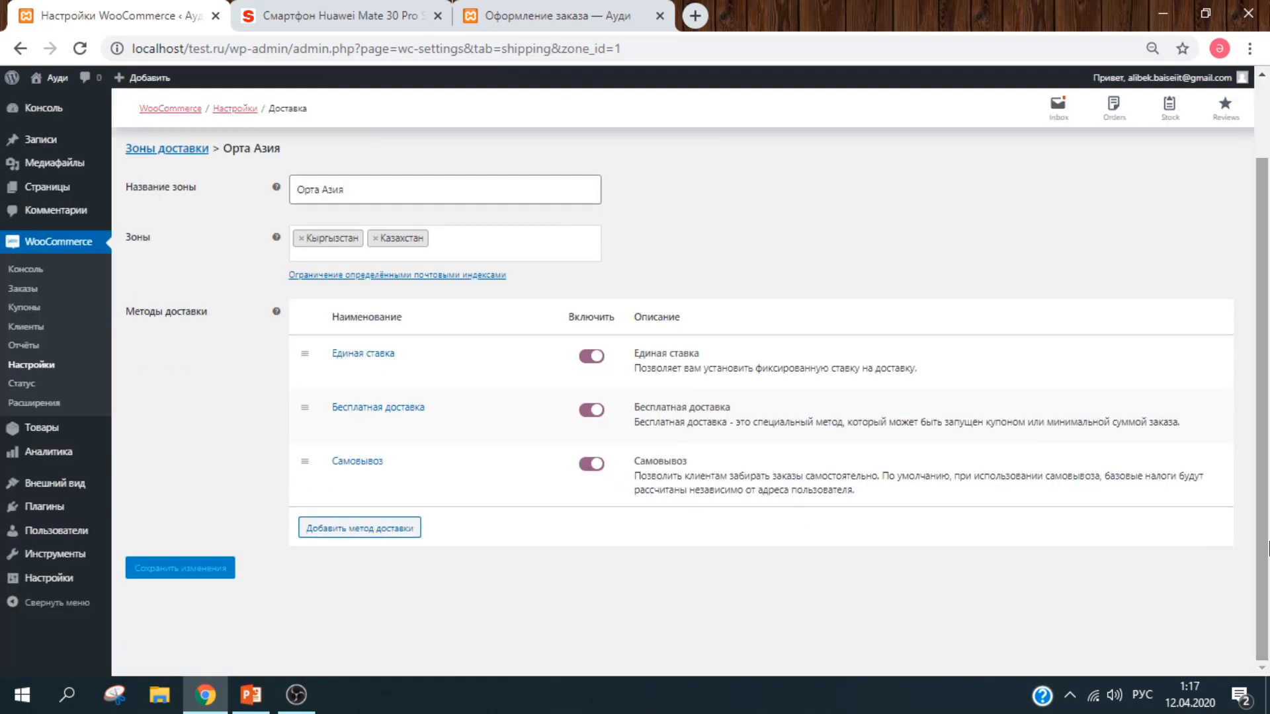
click(594, 412)
click(593, 413)
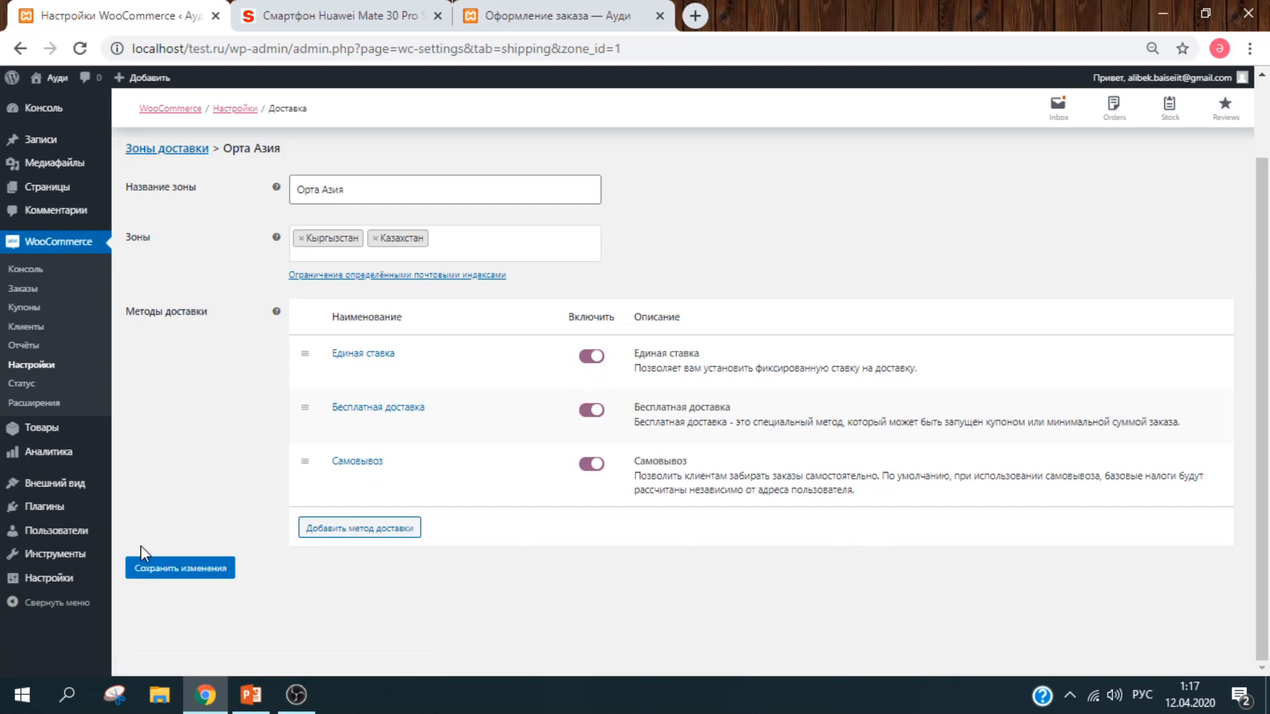
click(164, 571)
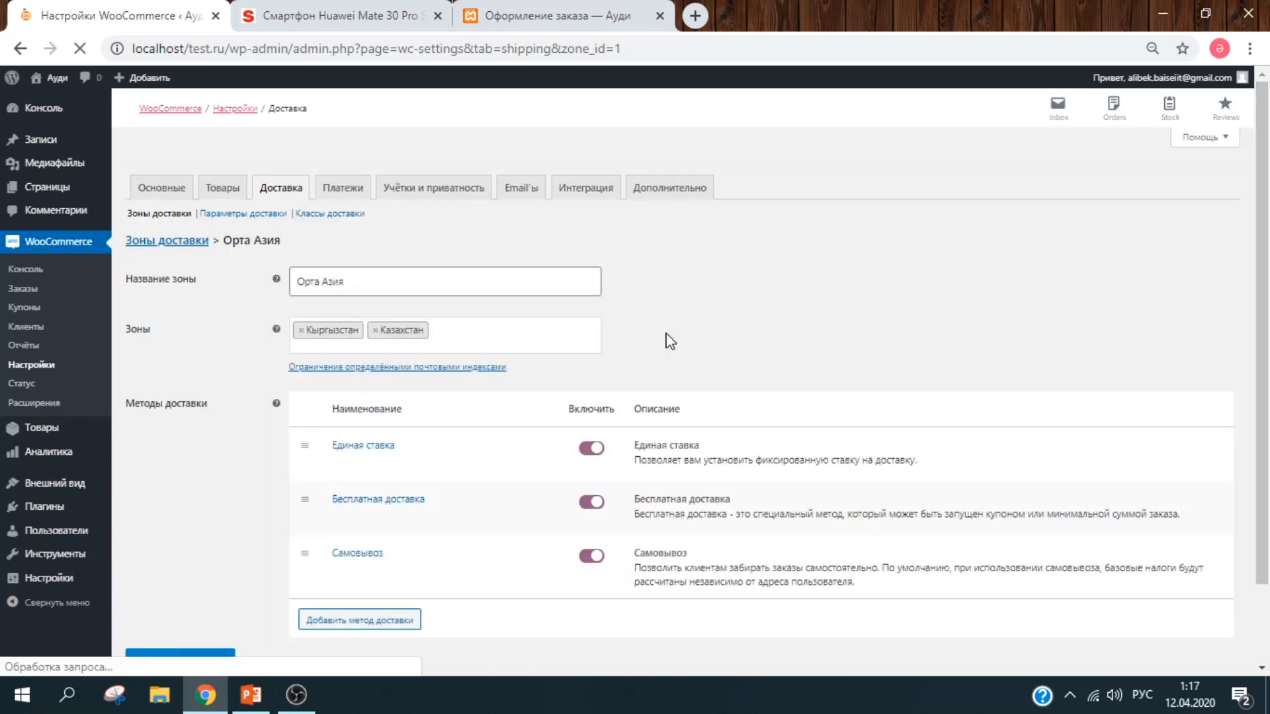
Step: Enable Прямой банковский перевод and Оплата при доставке, leave Чековые платежи off, and save
click(342, 187)
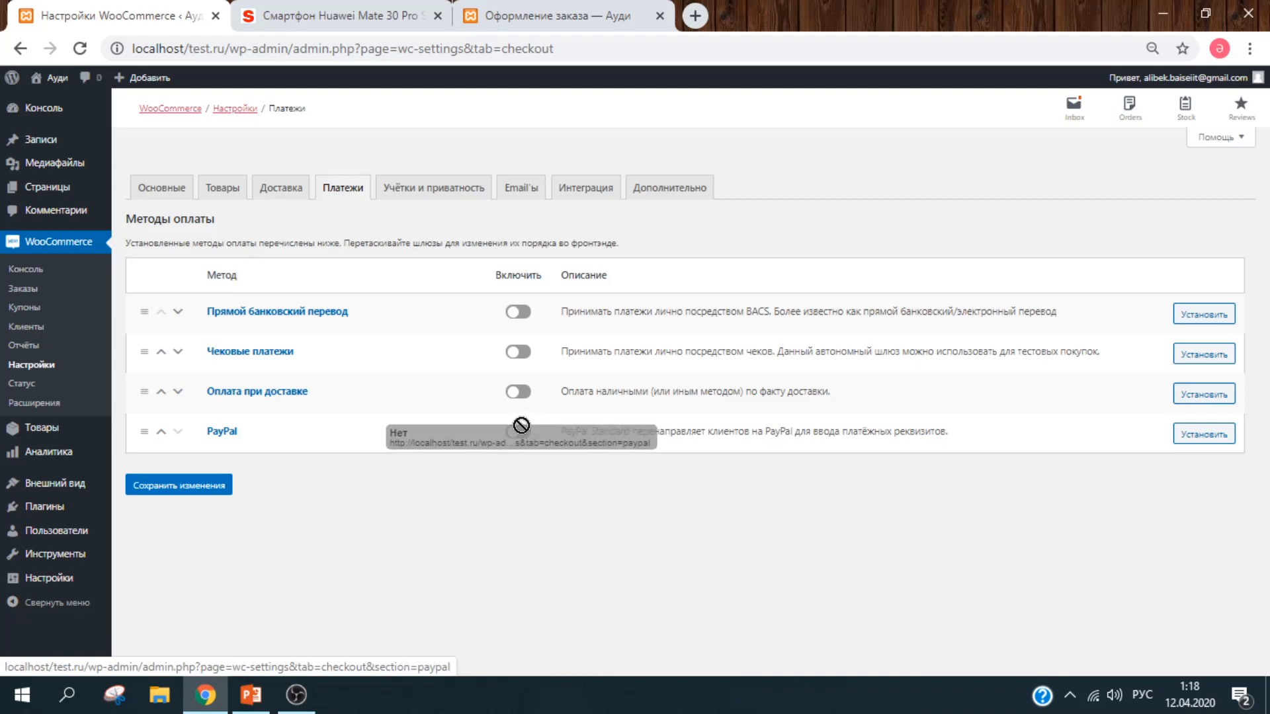
click(519, 392)
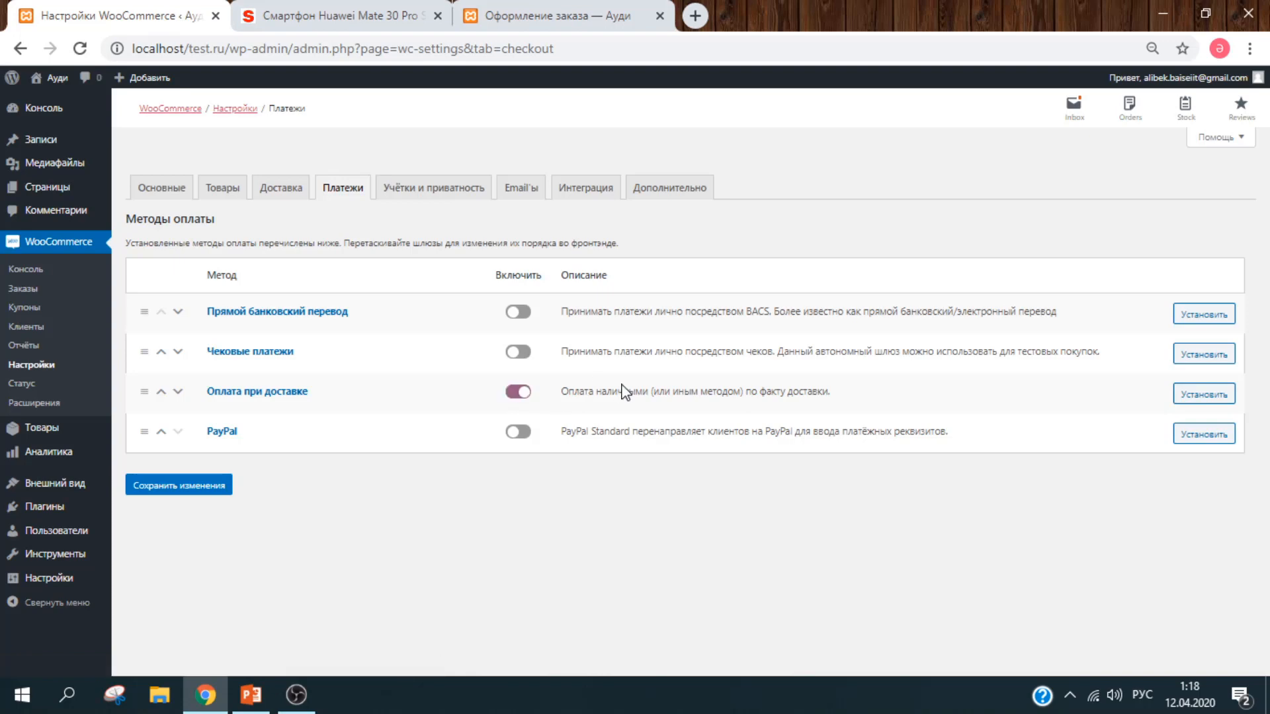
click(519, 352)
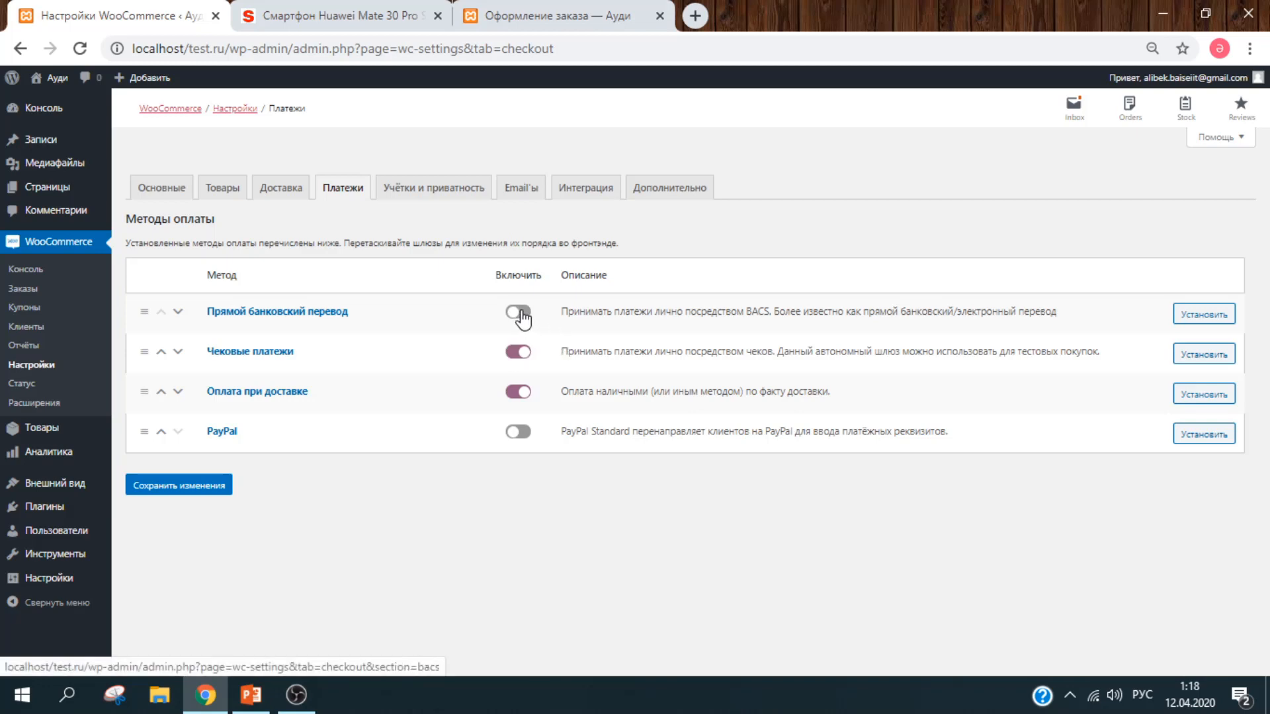
click(519, 313)
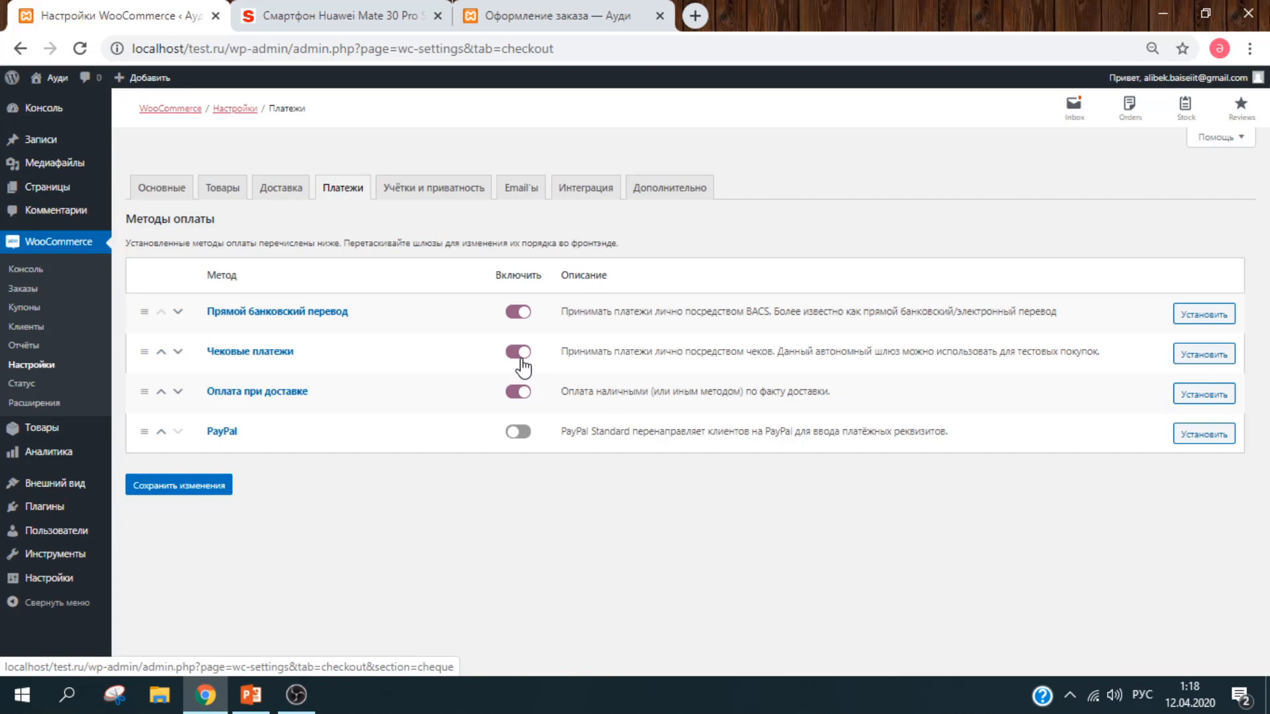
click(521, 358)
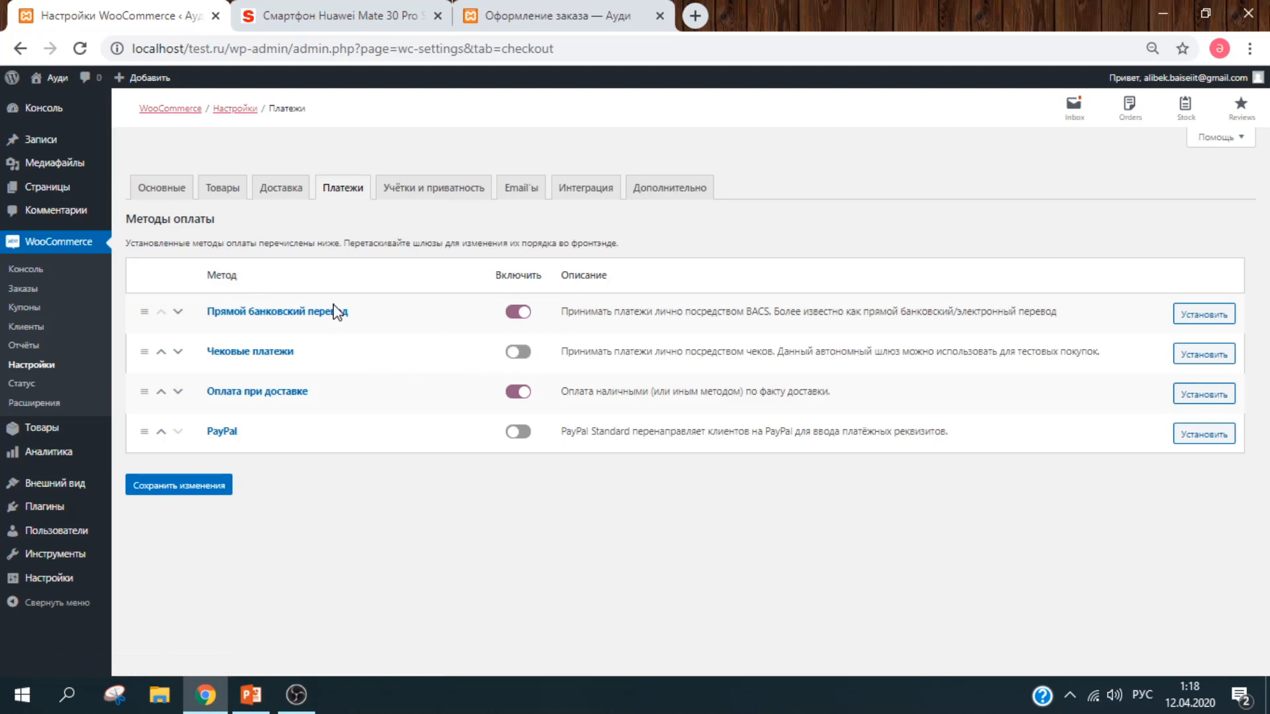
click(196, 500)
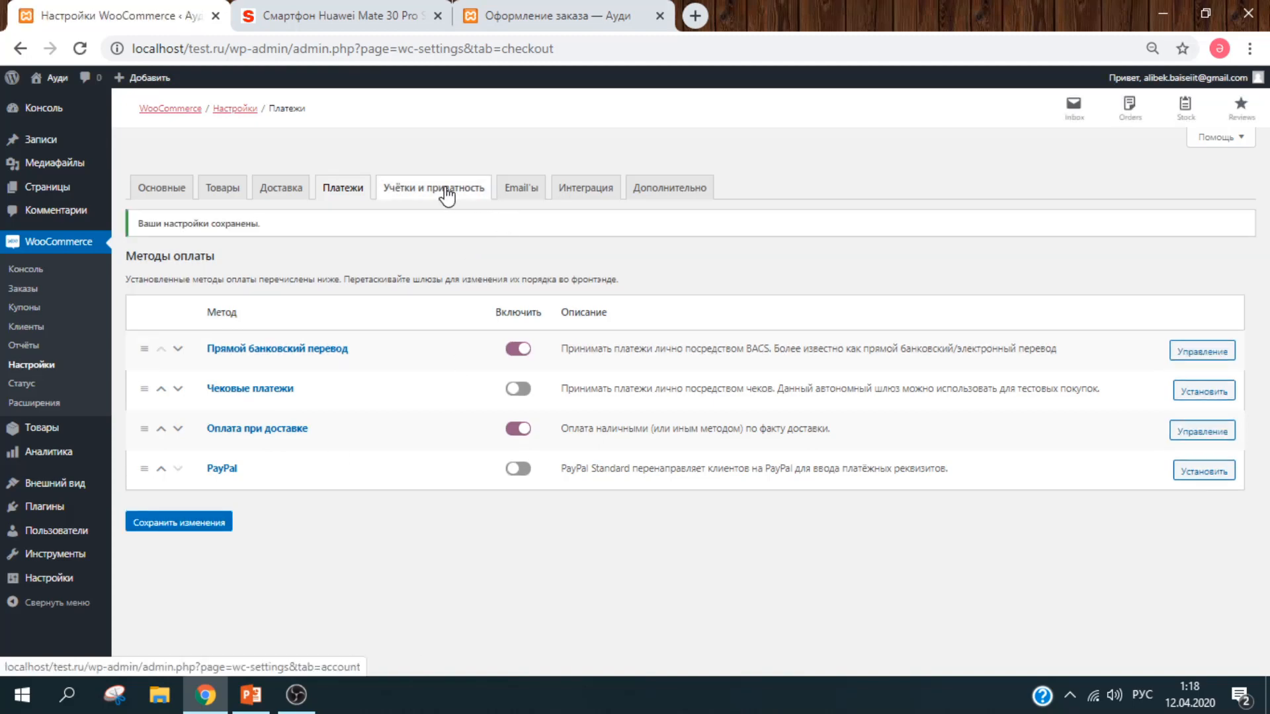
Step: Log out of the storefront My Account page, sign back in, and return to Учётки и приватность
click(447, 196)
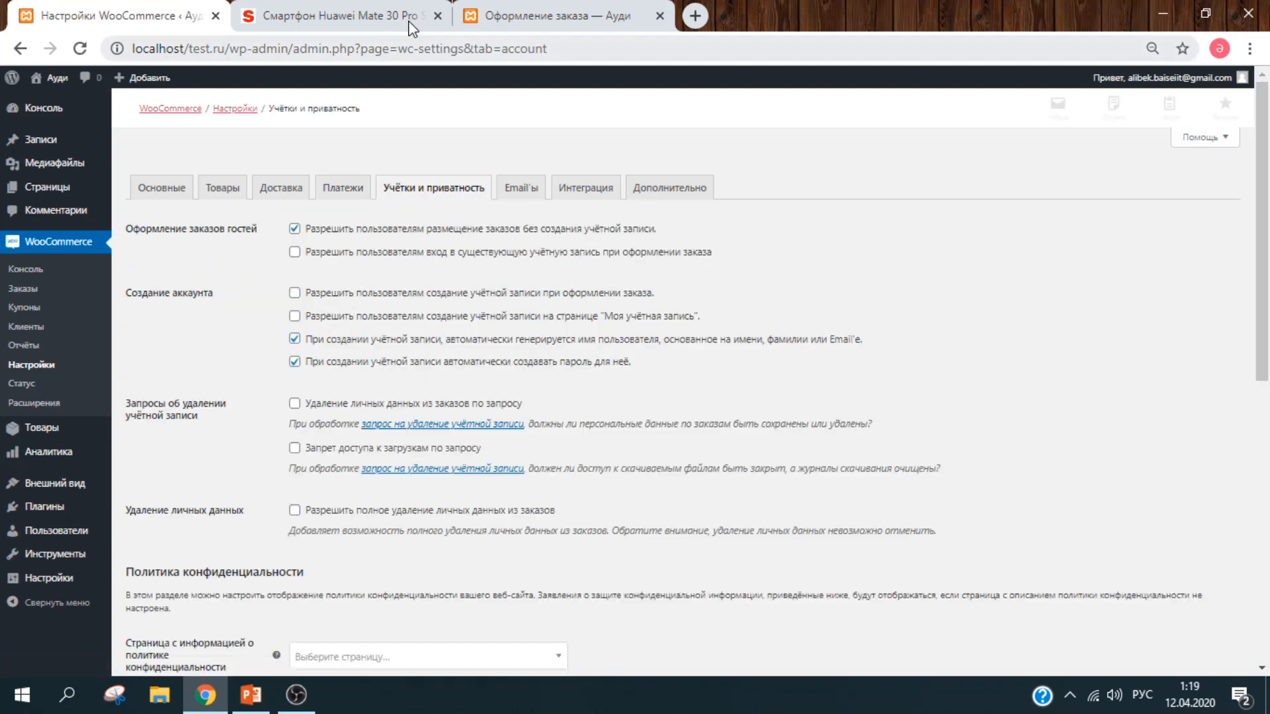
click(541, 16)
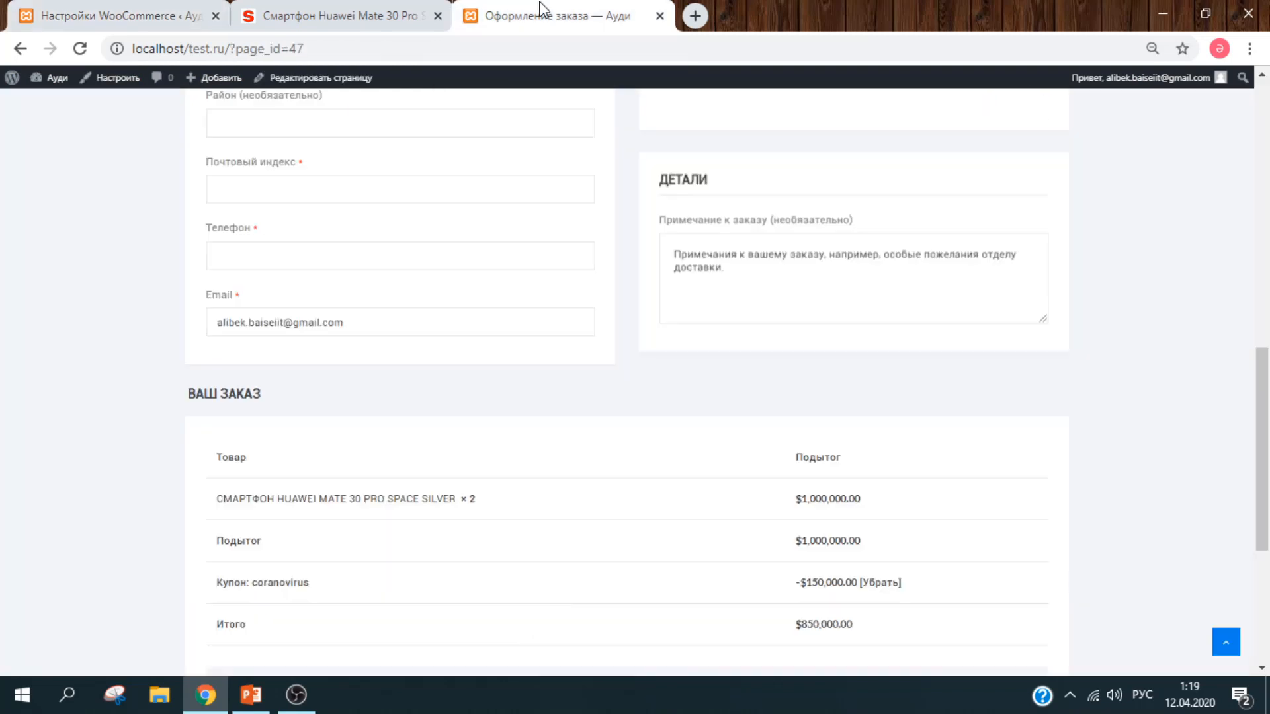
drag(1262, 387, 1262, 121)
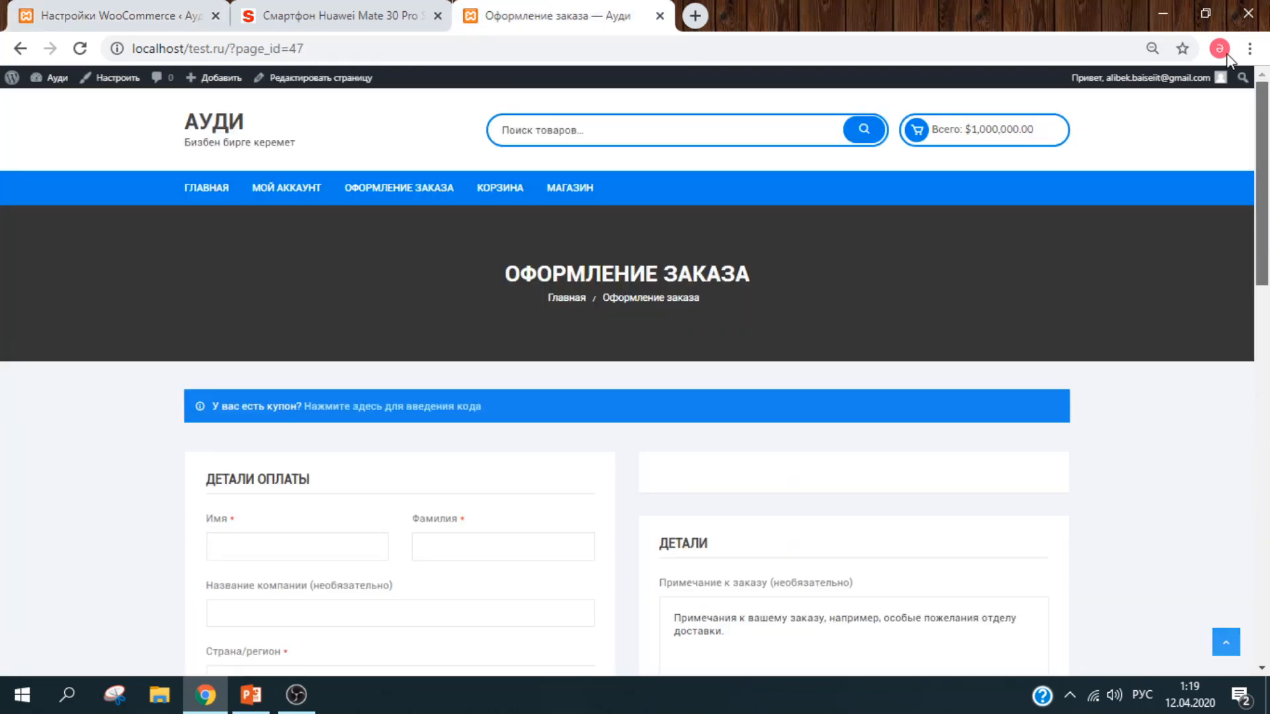
click(284, 188)
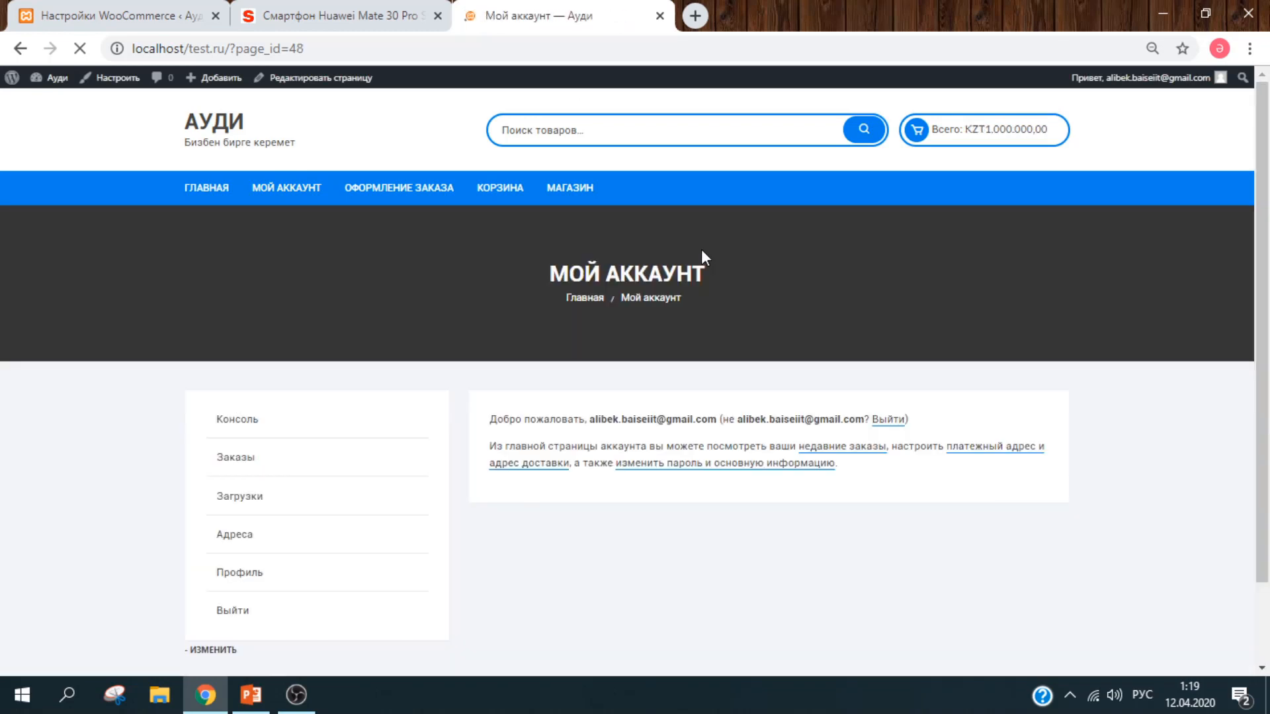
scroll(701, 248, down, 2)
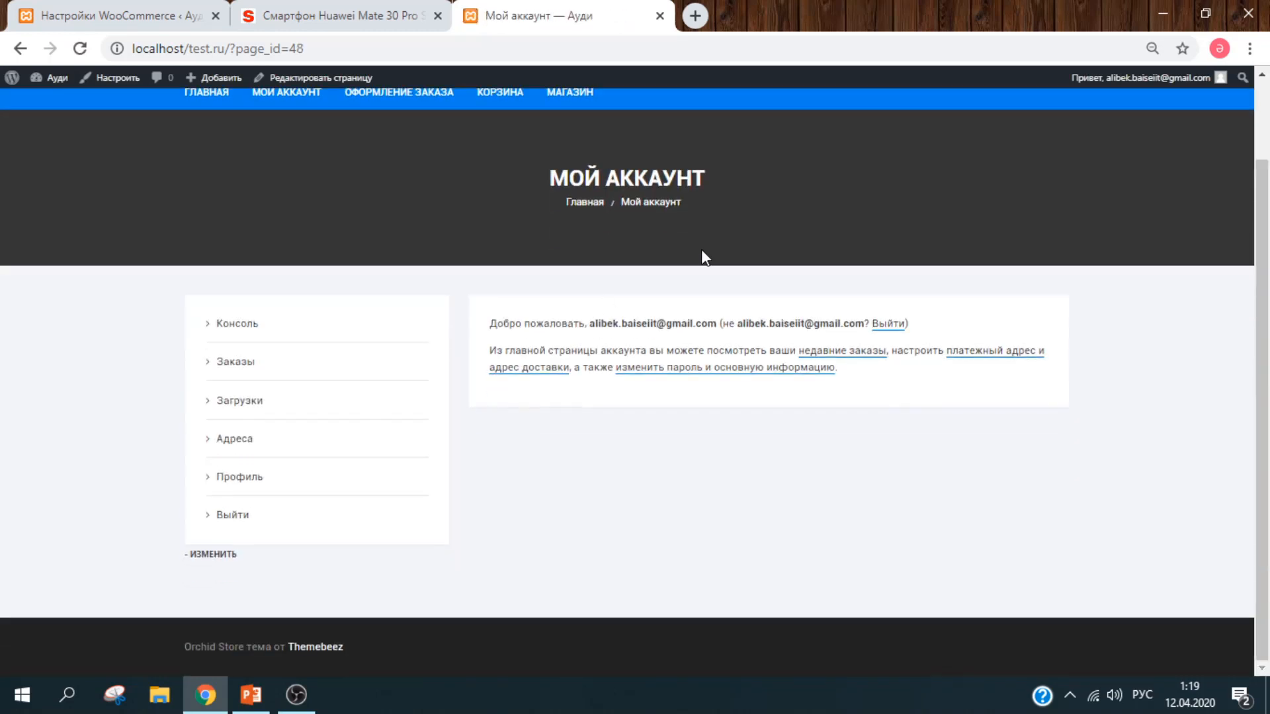
click(238, 518)
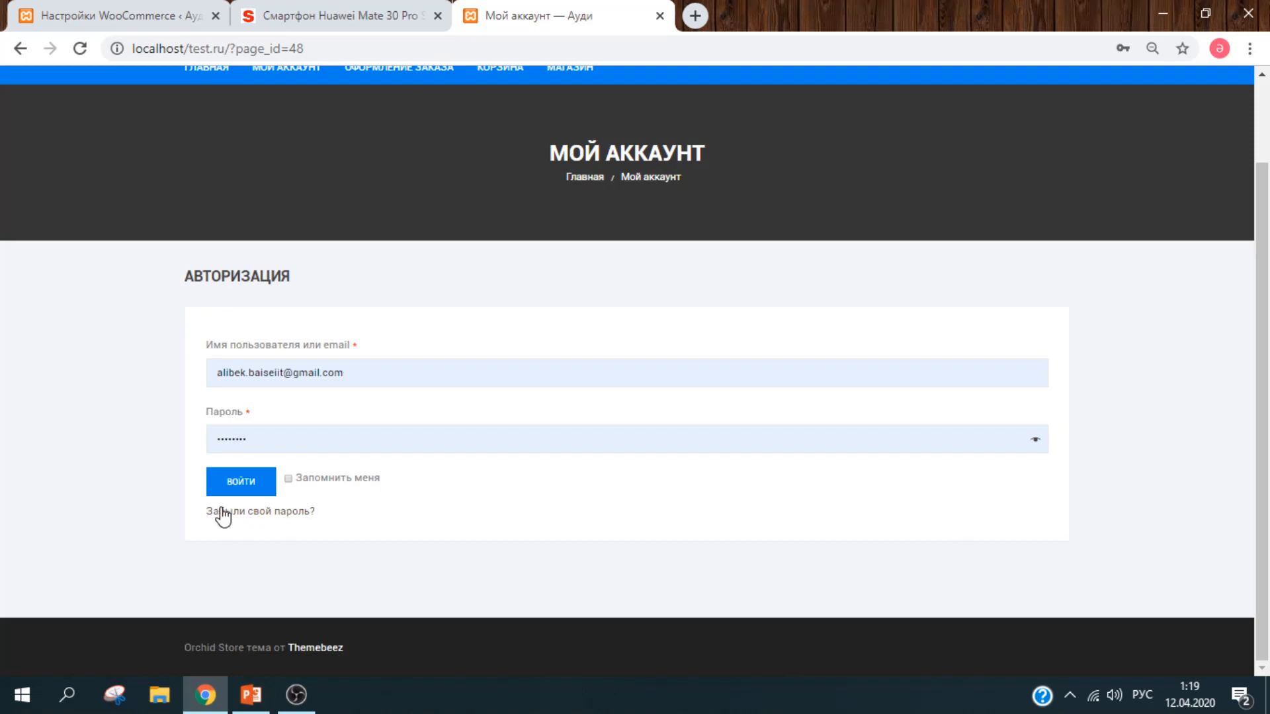
click(257, 483)
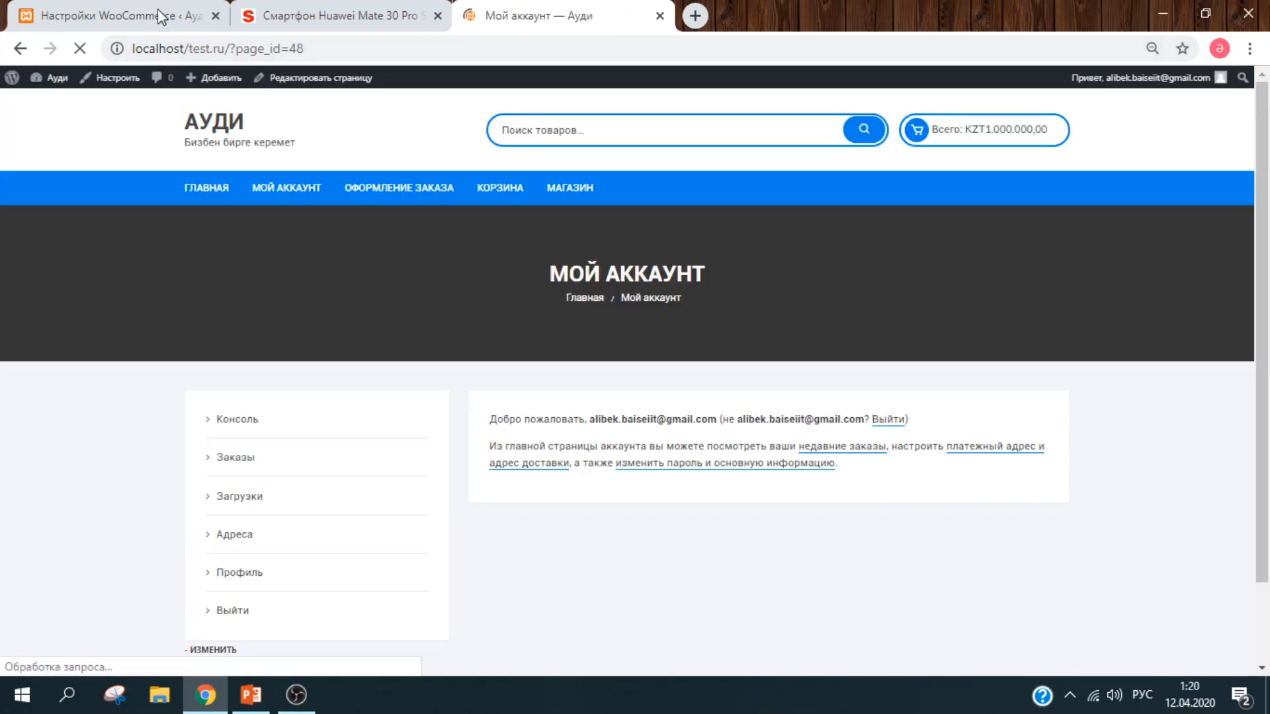
click(165, 20)
scroll(985, 262, down, 1)
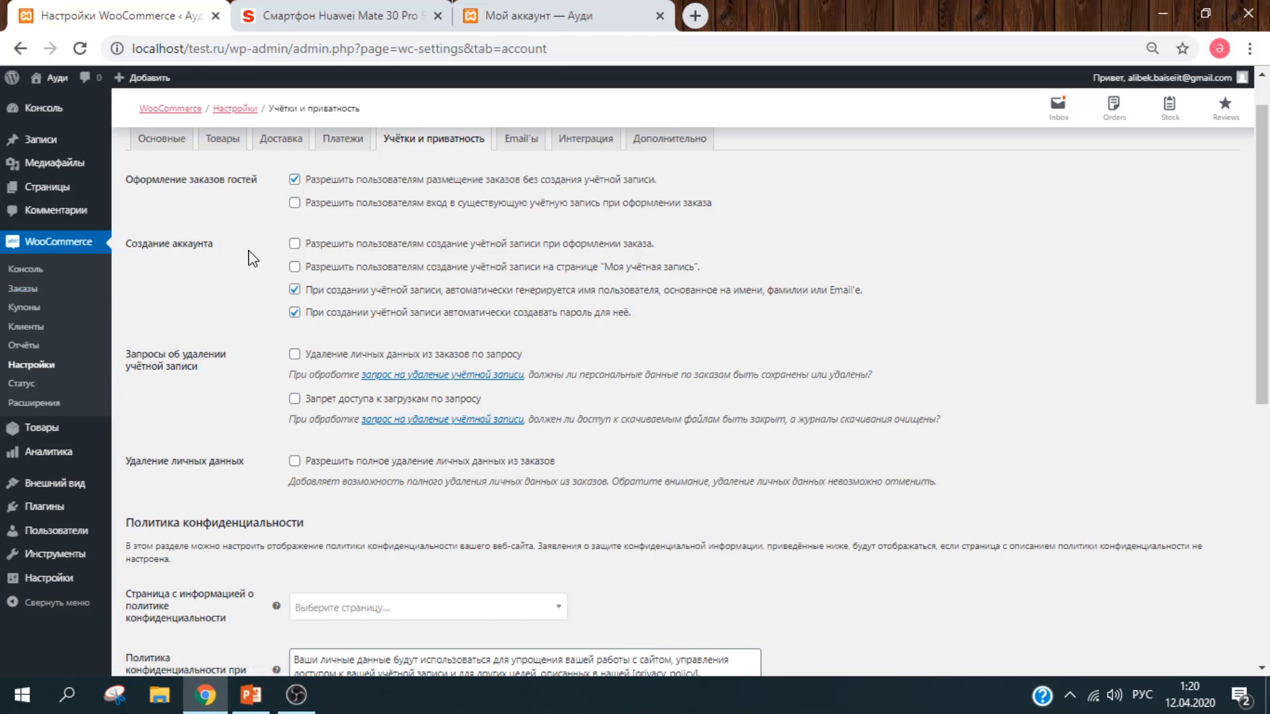
Step: Allow customers to create an account on the My Account page
click(351, 270)
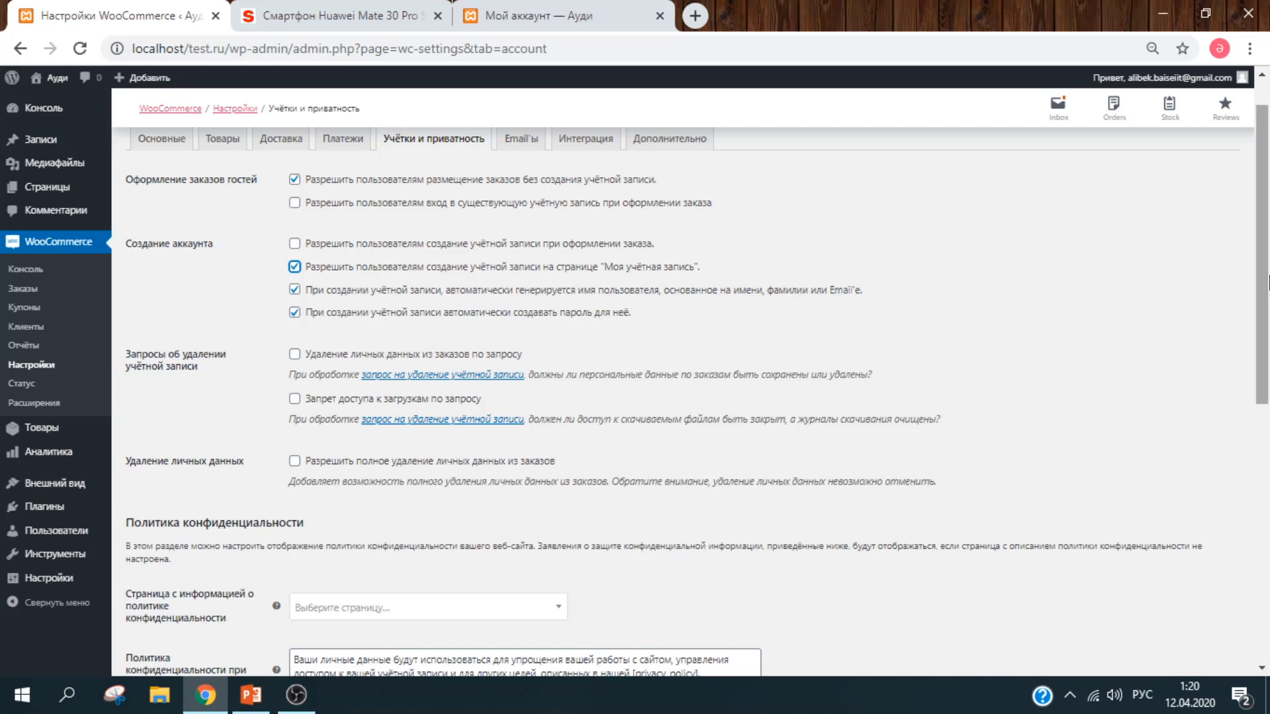
scroll(1268, 283, down, 1)
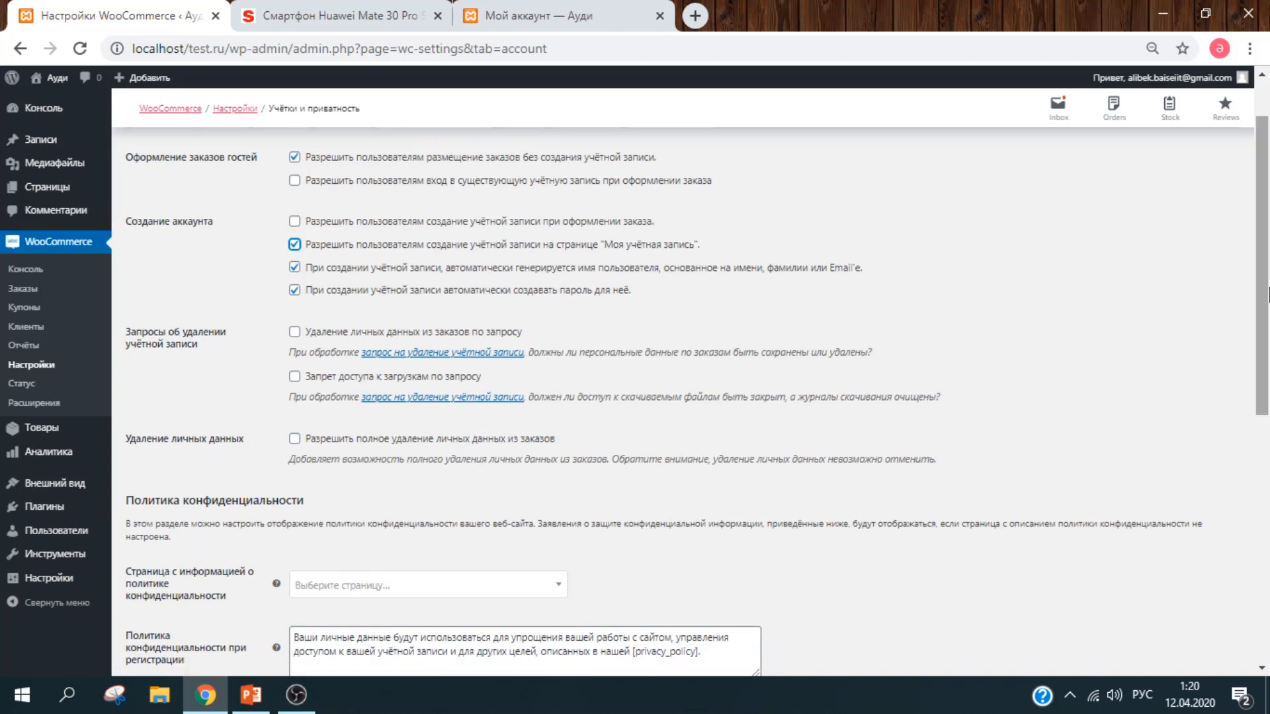
click(604, 18)
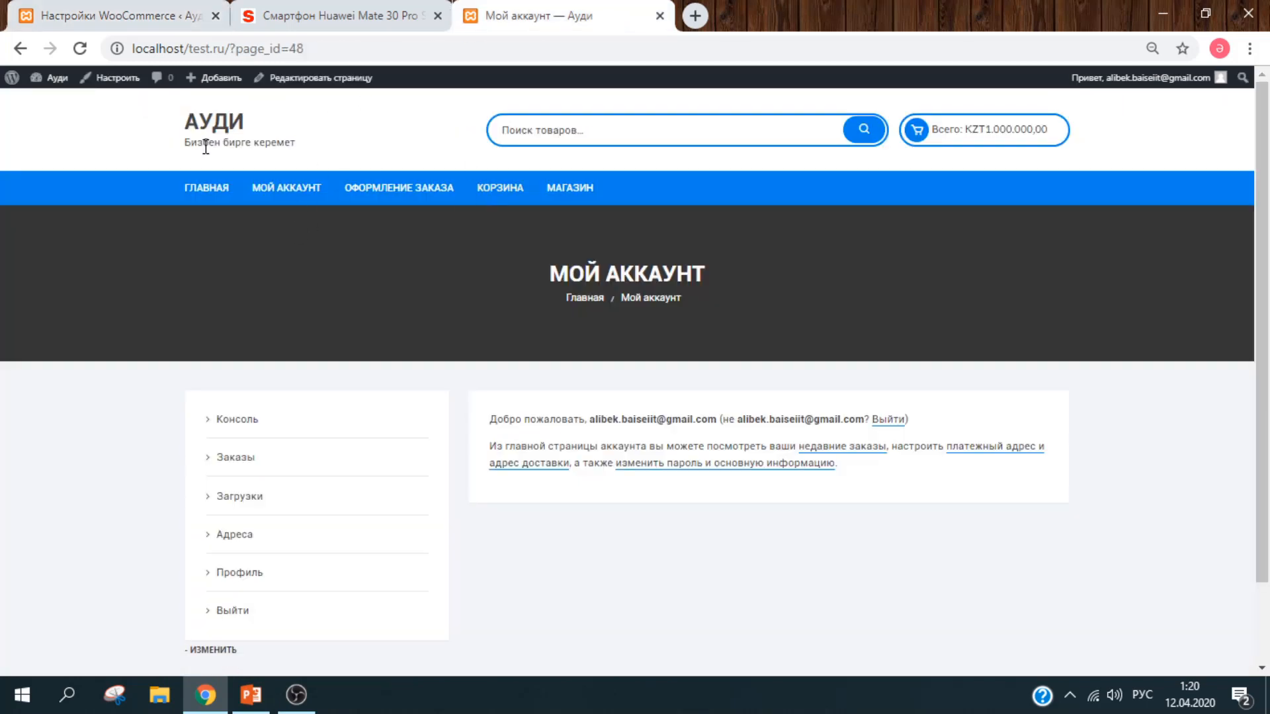
click(154, 20)
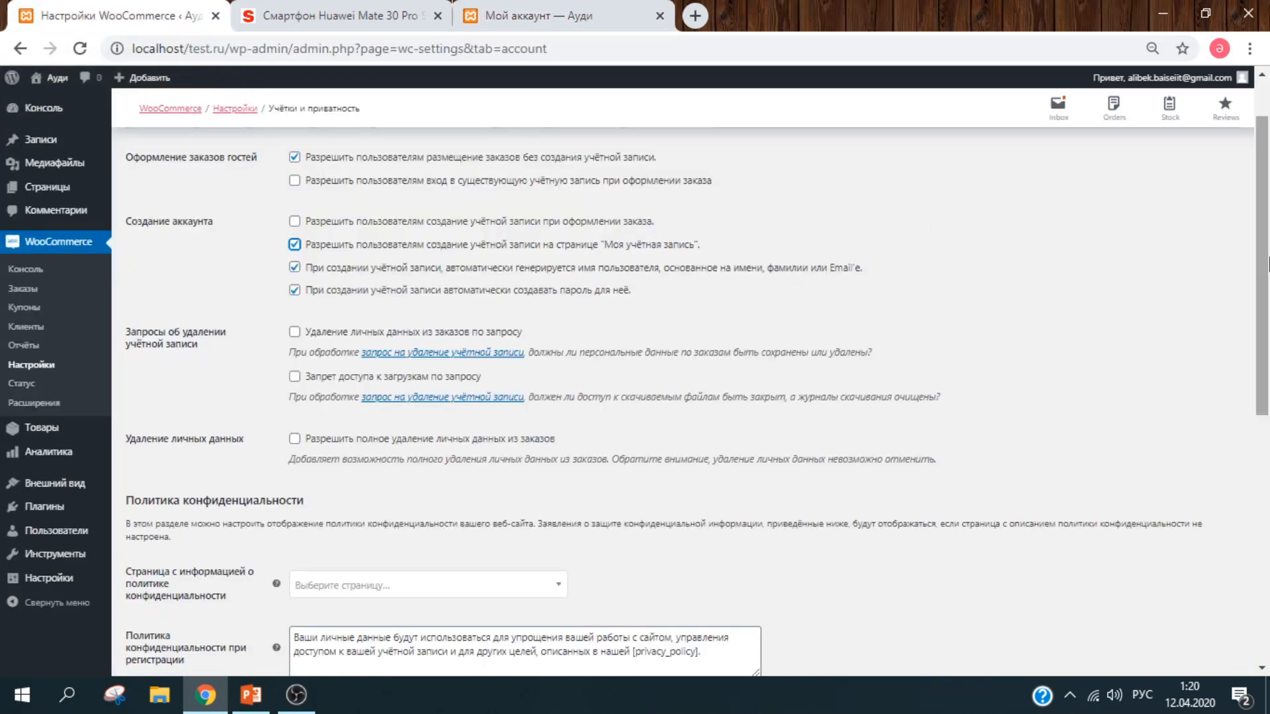
scroll(1267, 264, down, 1)
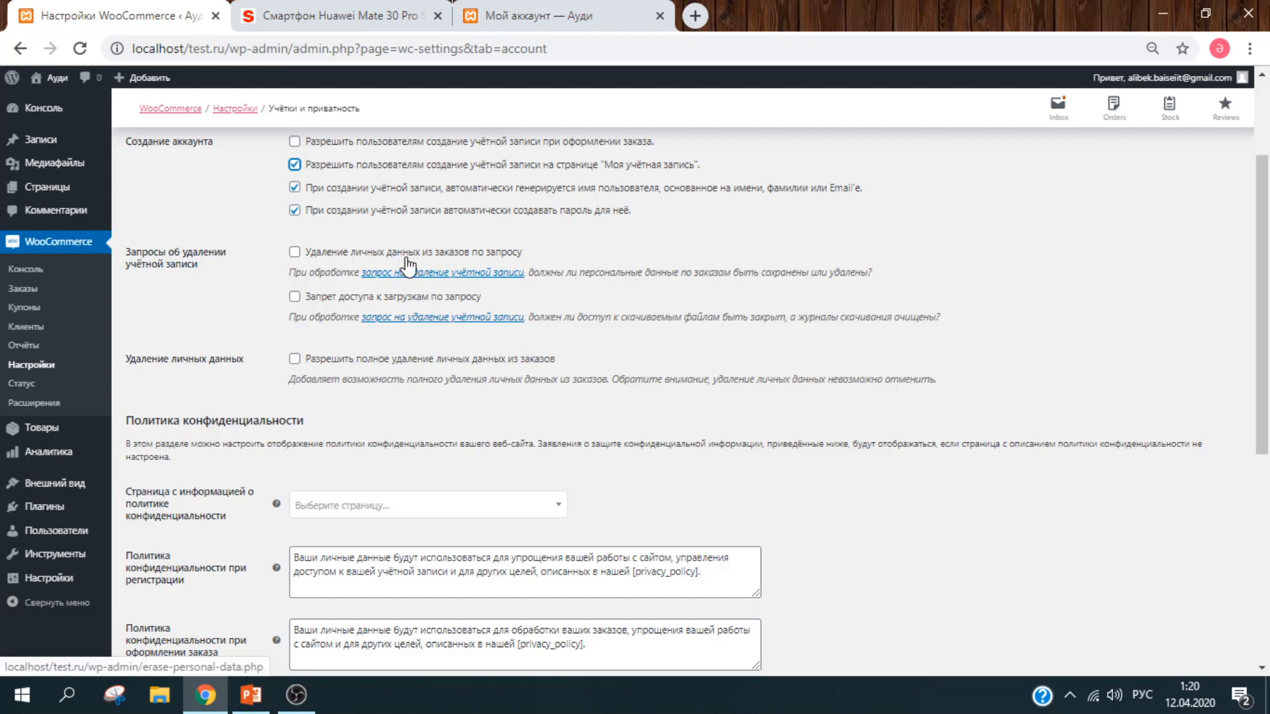
Step: Enable removal of personal data from orders on request
click(434, 252)
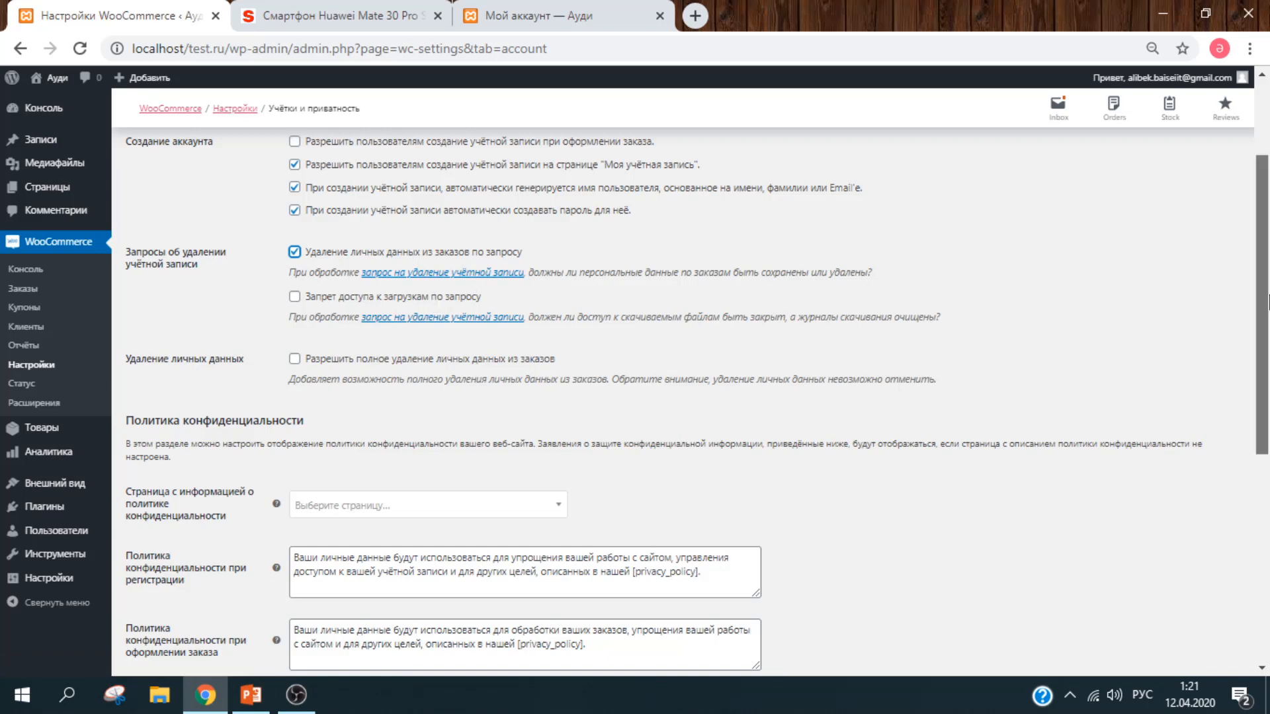
drag(1267, 303, 1267, 358)
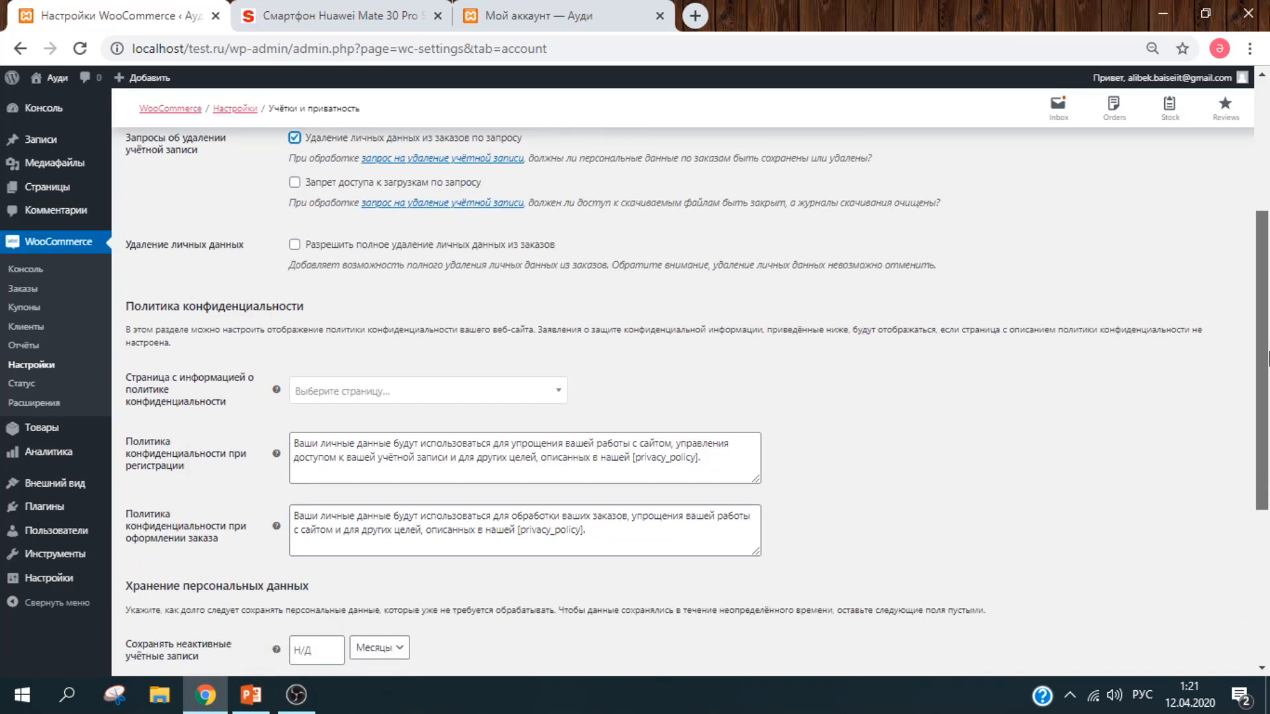
scroll(1268, 299, down, 3)
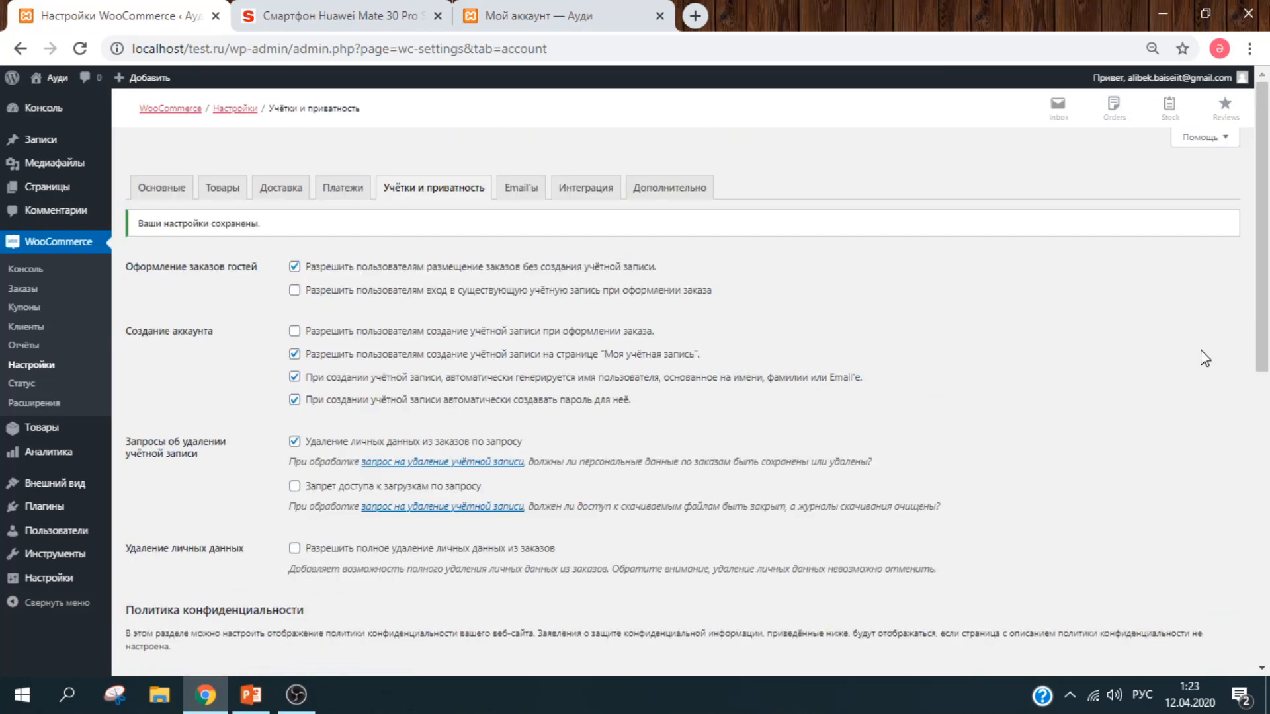
Step: Review the Новый заказ e-mail notification settings, then return to the Email'ы list
click(515, 192)
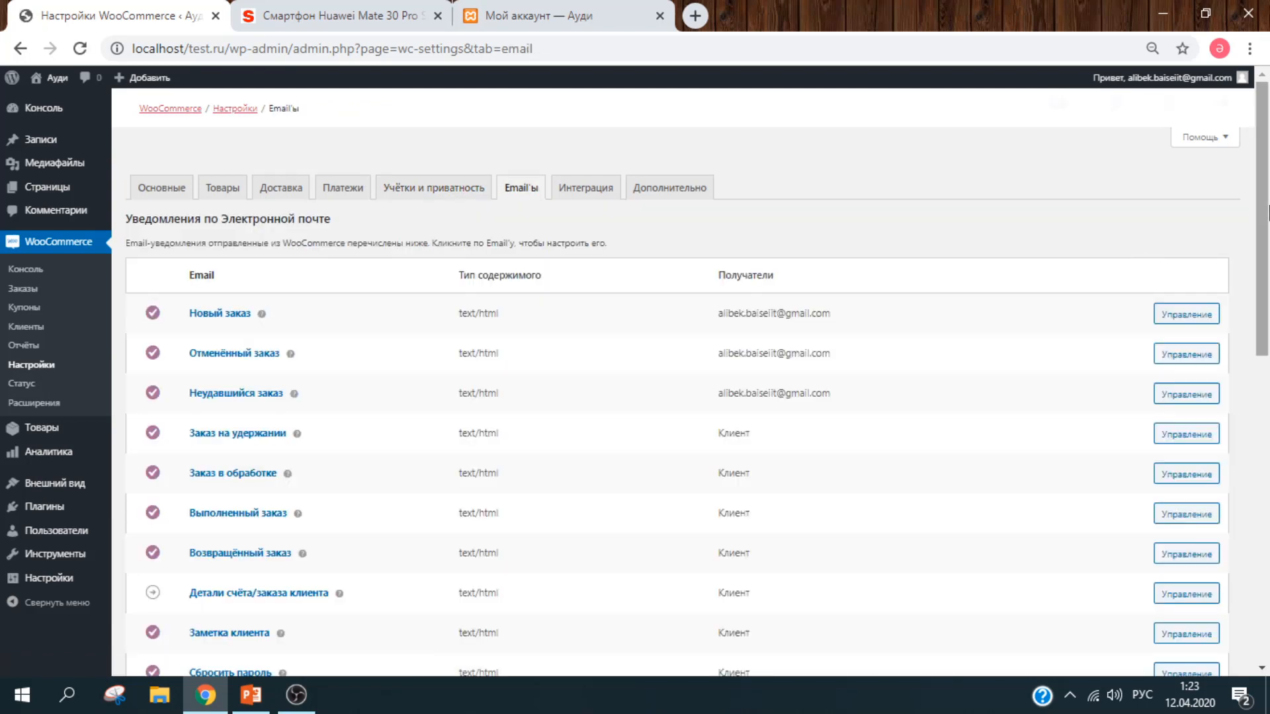
drag(1267, 212, 1267, 278)
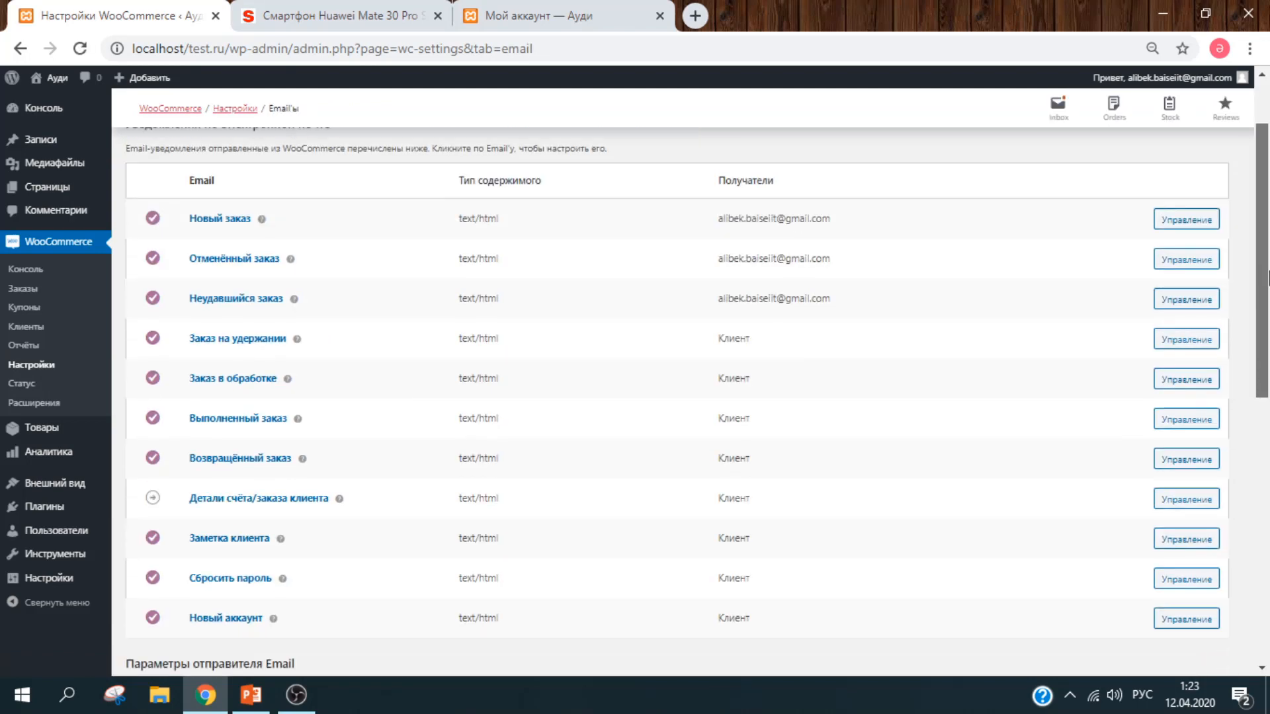
scroll(1268, 280, down, 1)
drag(1268, 284, 1174, 237)
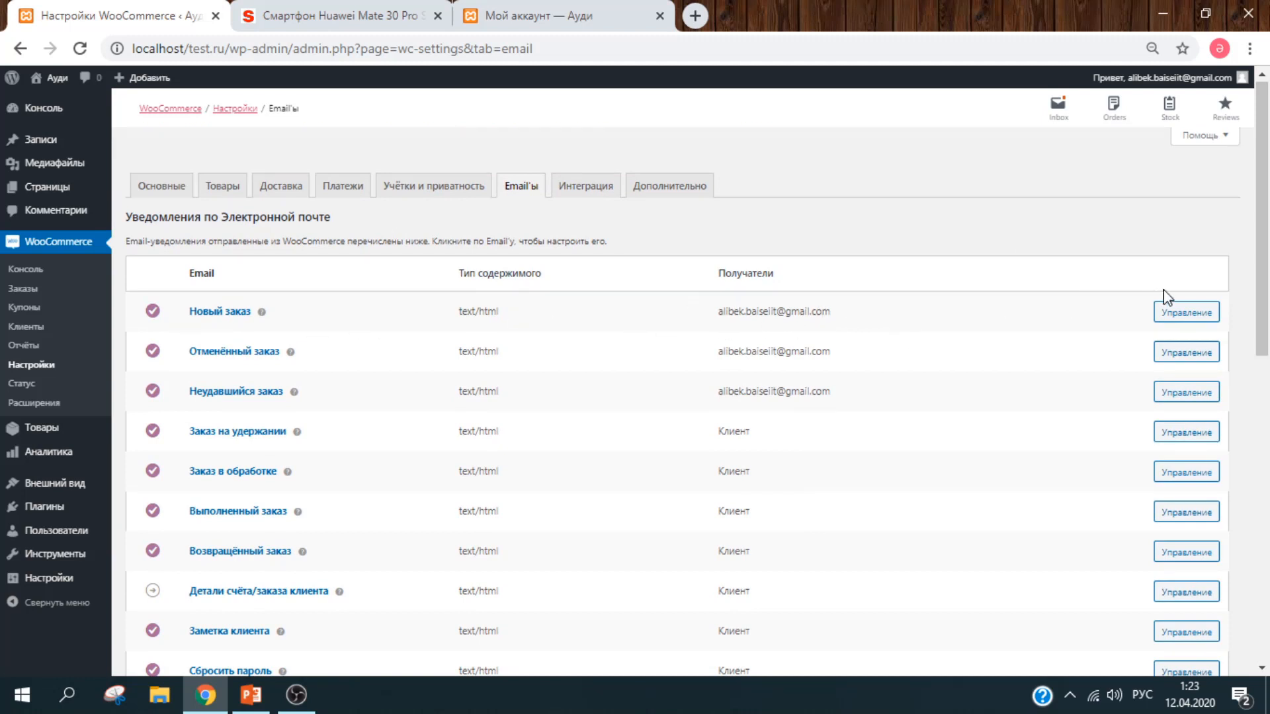
click(1187, 318)
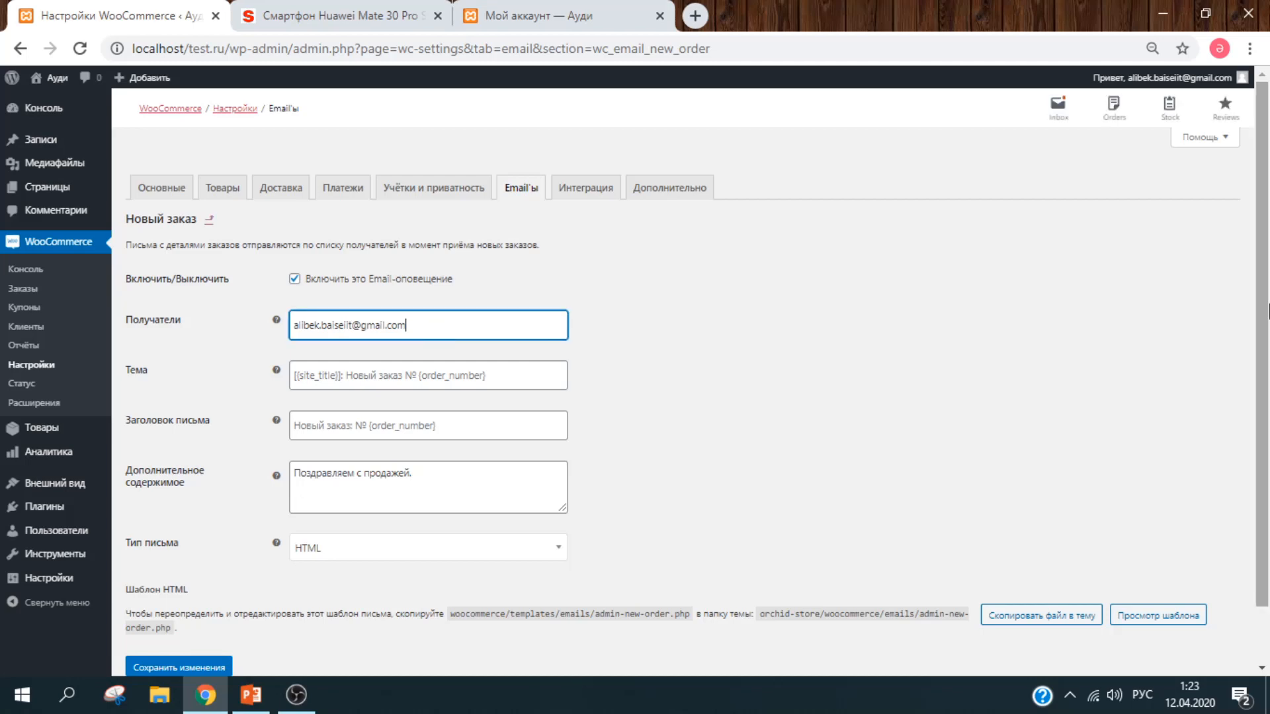
scroll(1268, 310, down, 1)
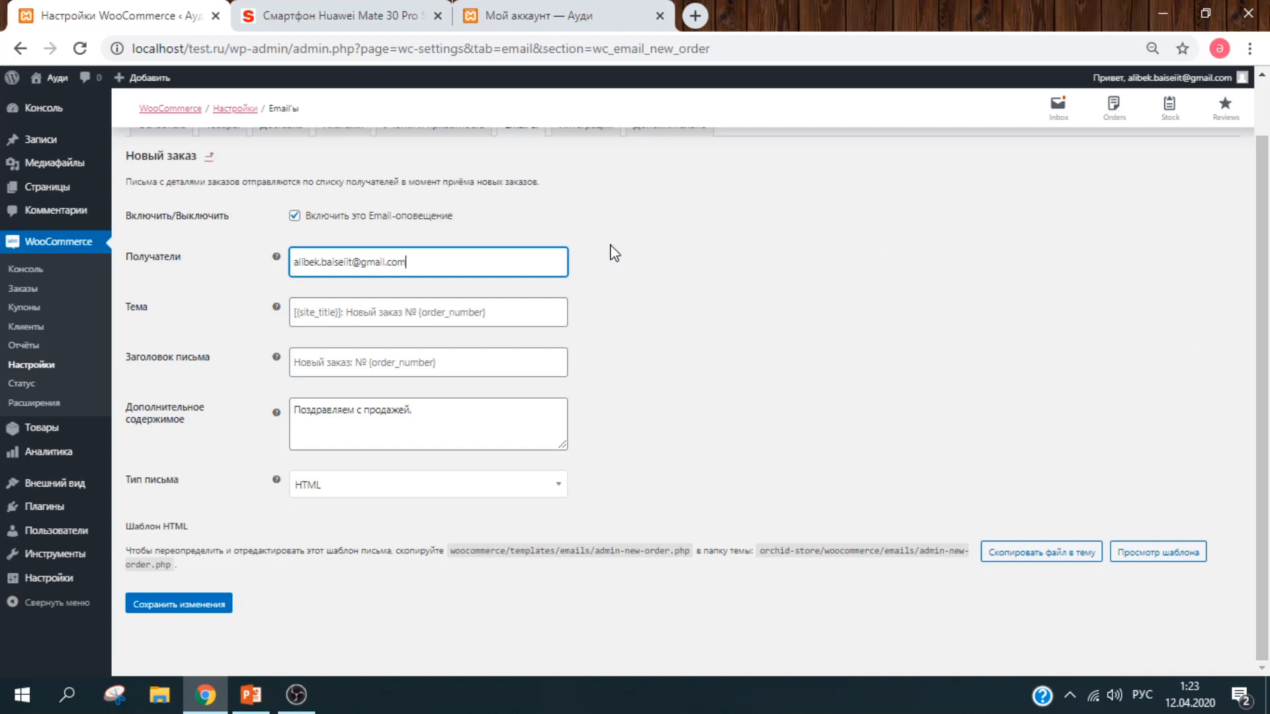
click(25, 52)
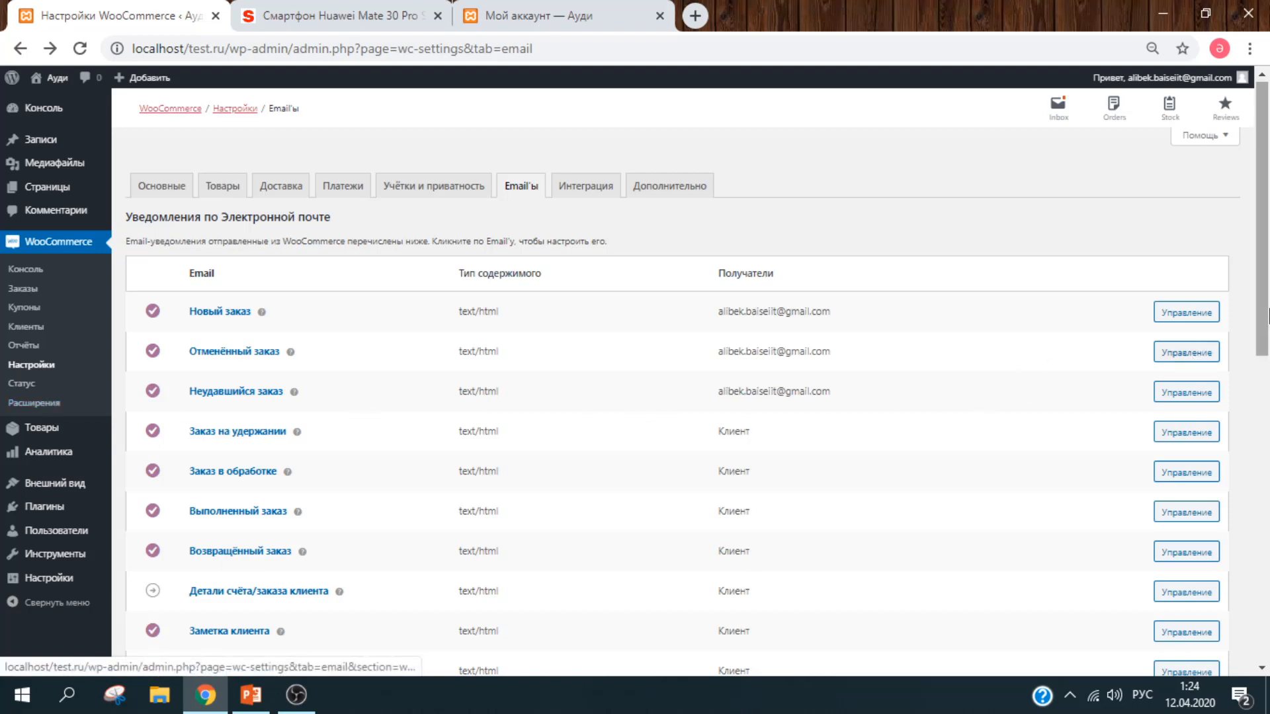
Step: Replace the sender name Ауди with Shop.kz
scroll(1266, 316, down, 2)
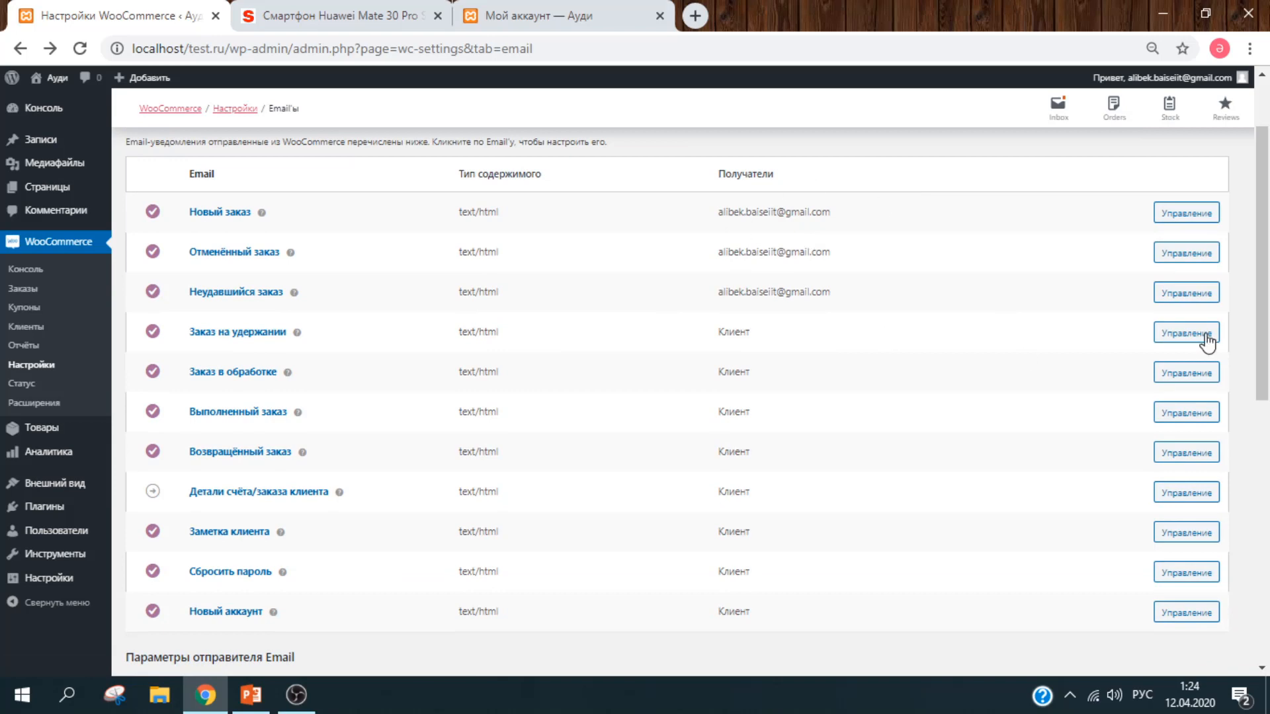
drag(1267, 259, 1266, 288)
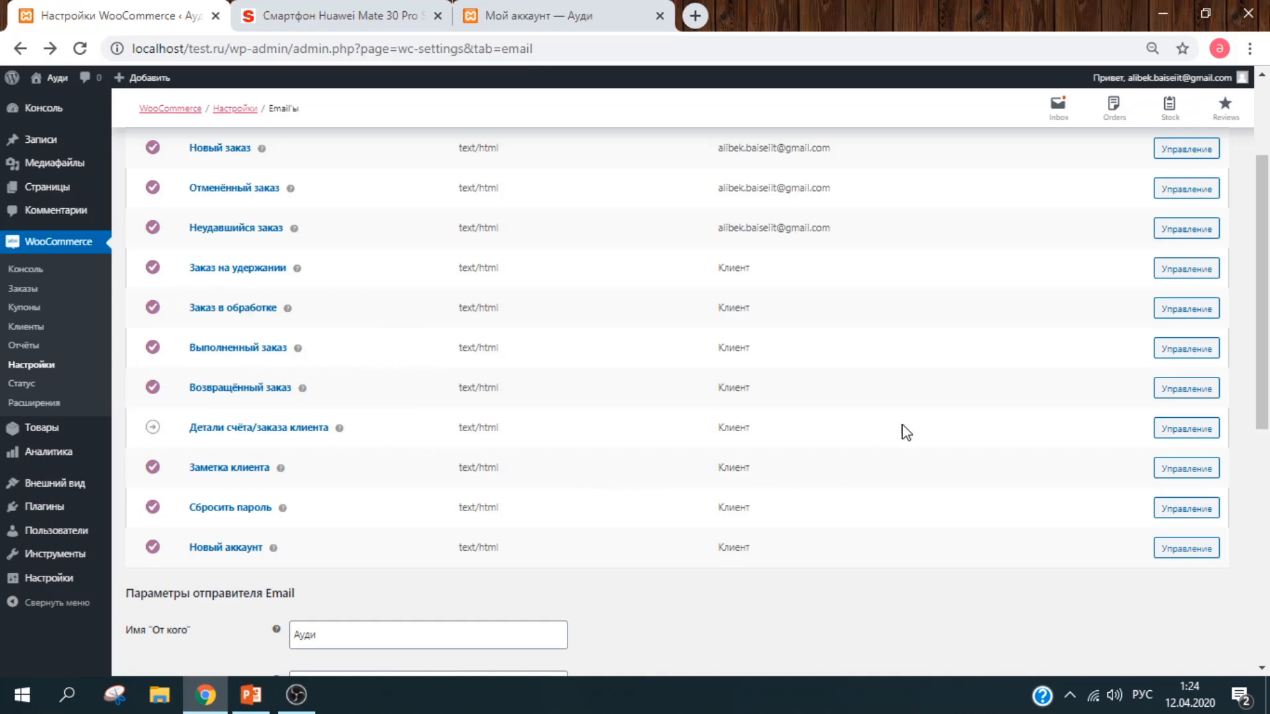
drag(1264, 414, 1267, 360)
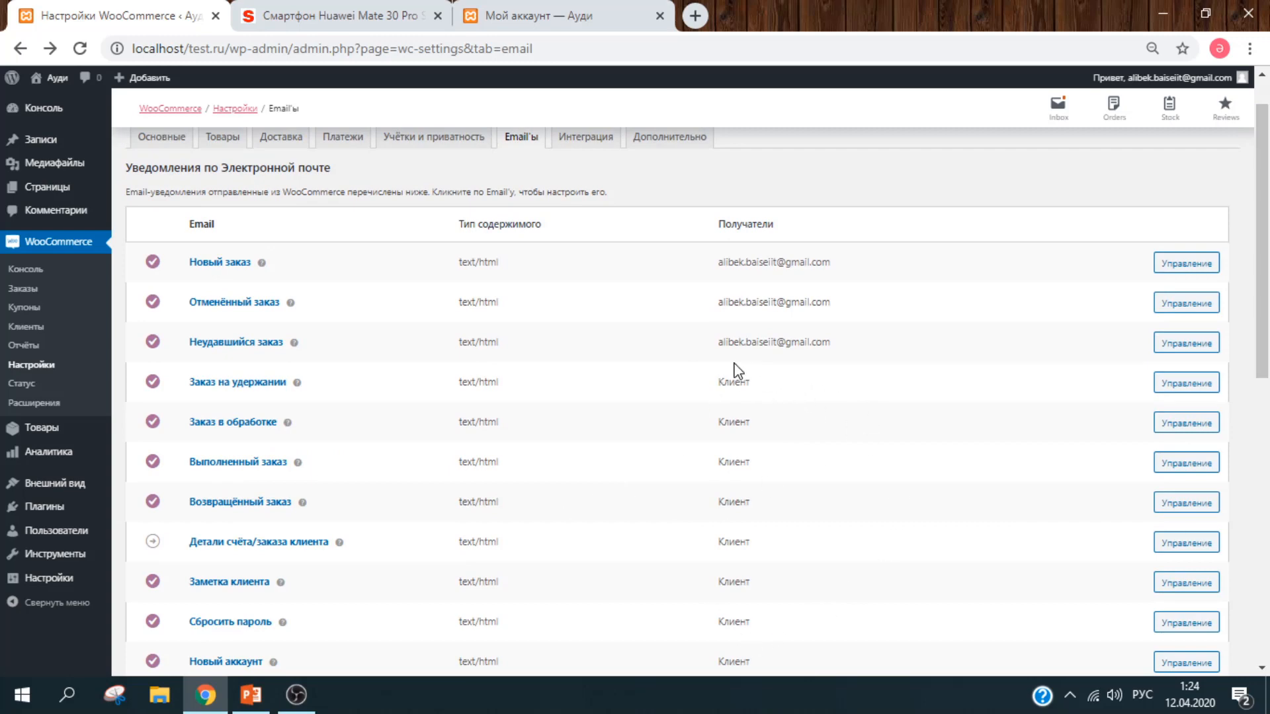
click(1268, 343)
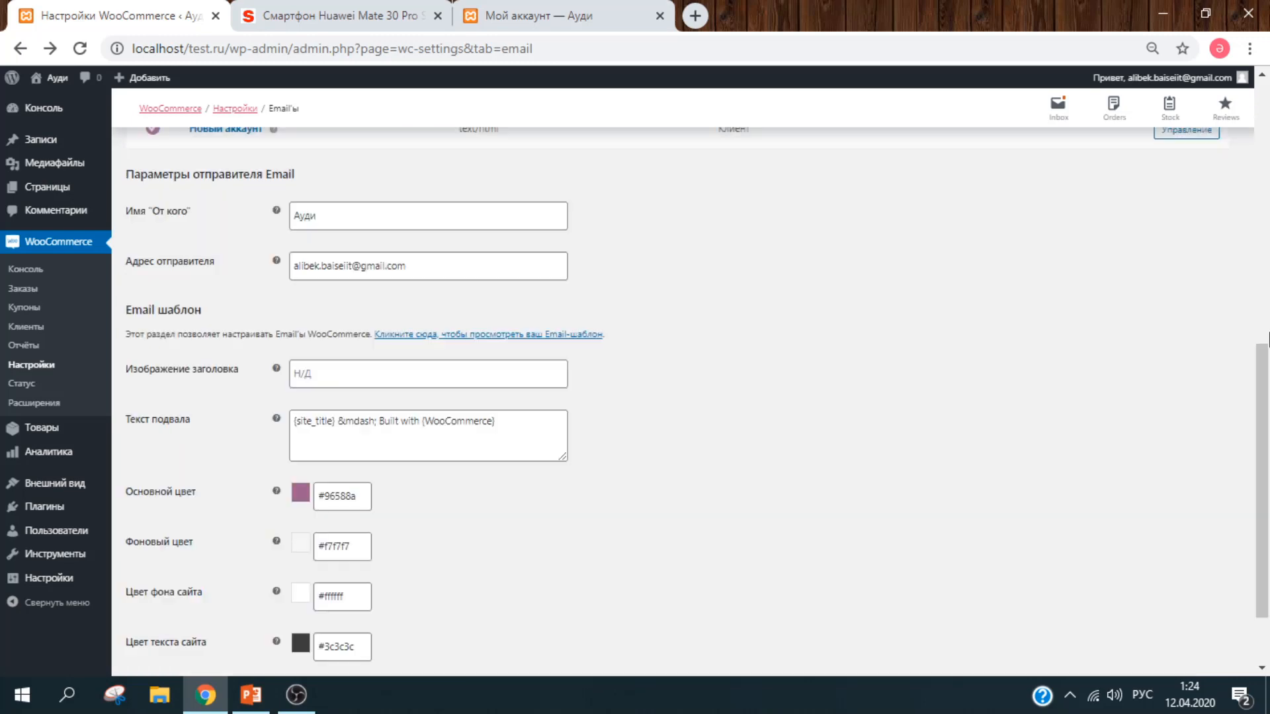
mouse_move(1268, 408)
mouse_down()
mouse_move(1266, 304)
mouse_move(1268, 423)
mouse_up()
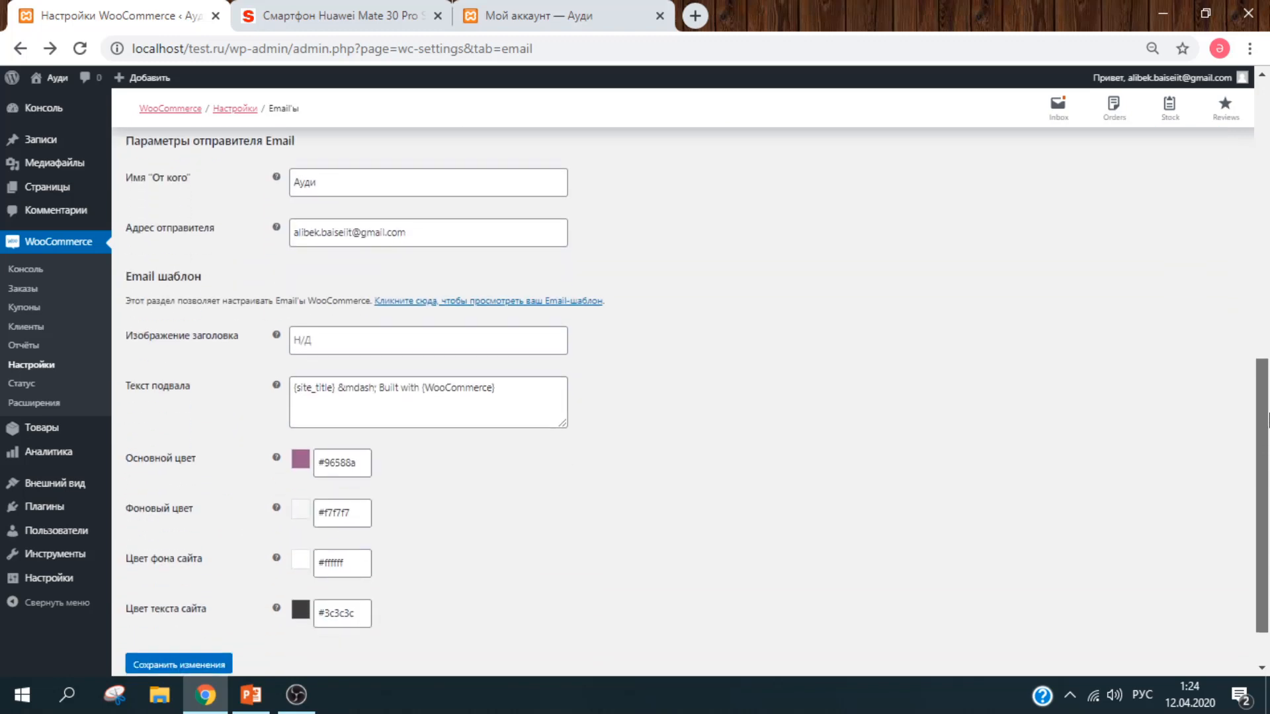
click(389, 185)
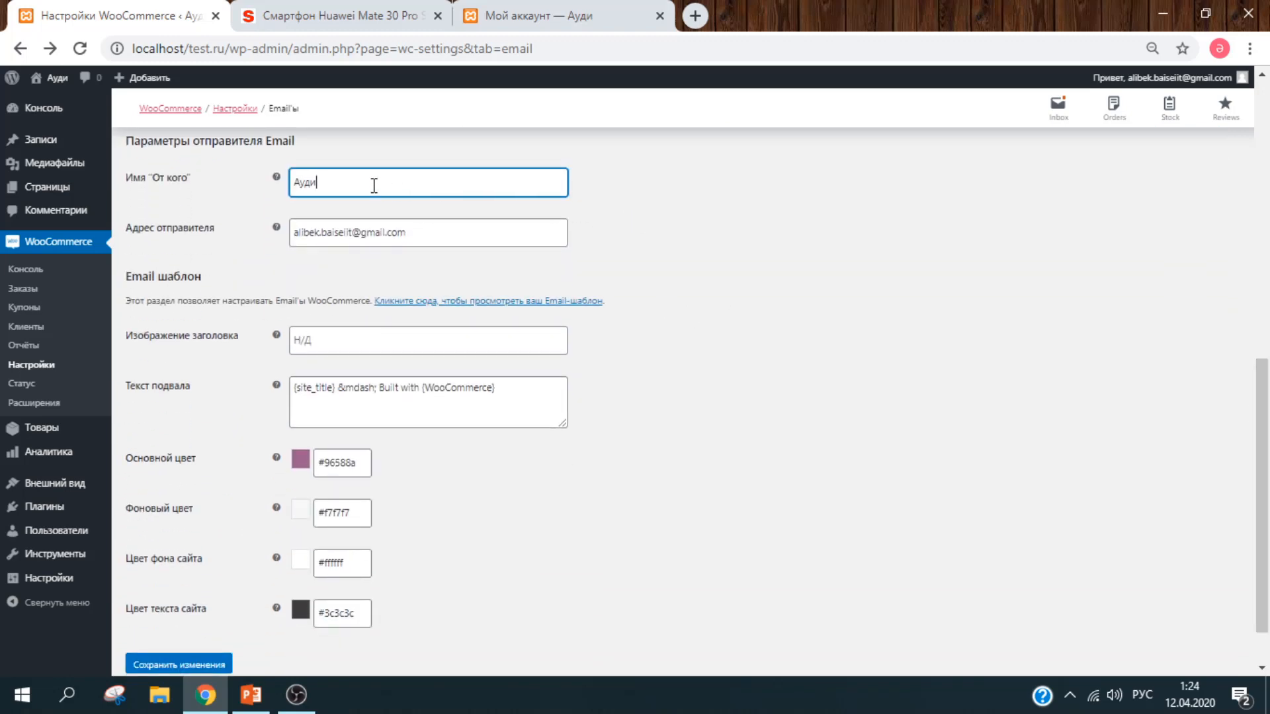
key(ctrl+a)
key(alt+shift)
key(alt+shift)
text(Shop.kz)
Step: Look over the sender e-mail address and header image, leaving both unchanged
click(519, 238)
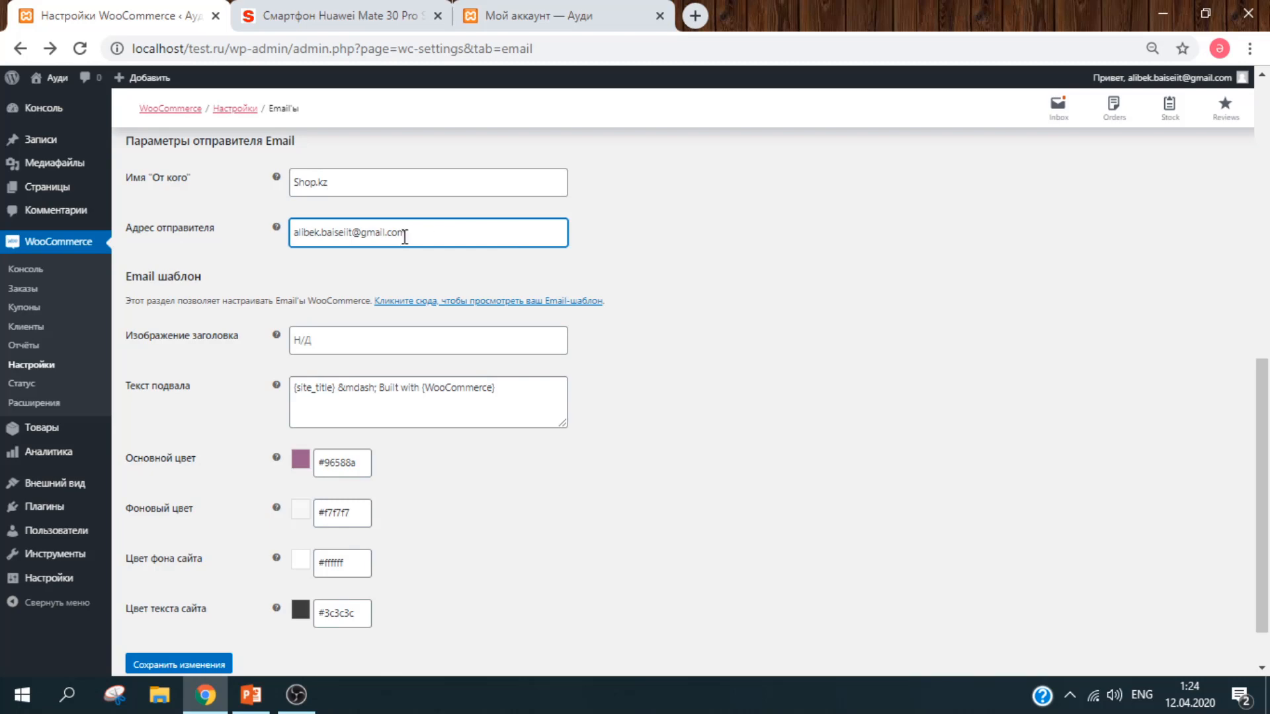
drag(440, 233, 269, 233)
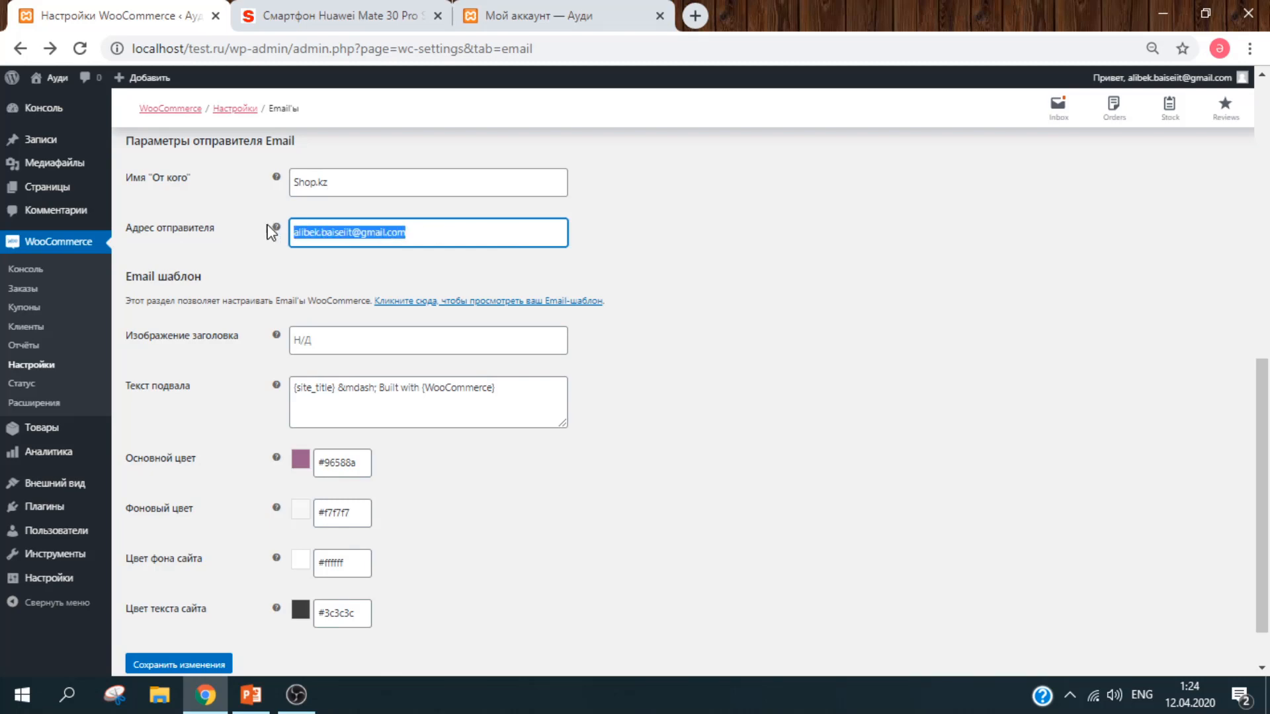
click(739, 230)
click(438, 344)
click(763, 388)
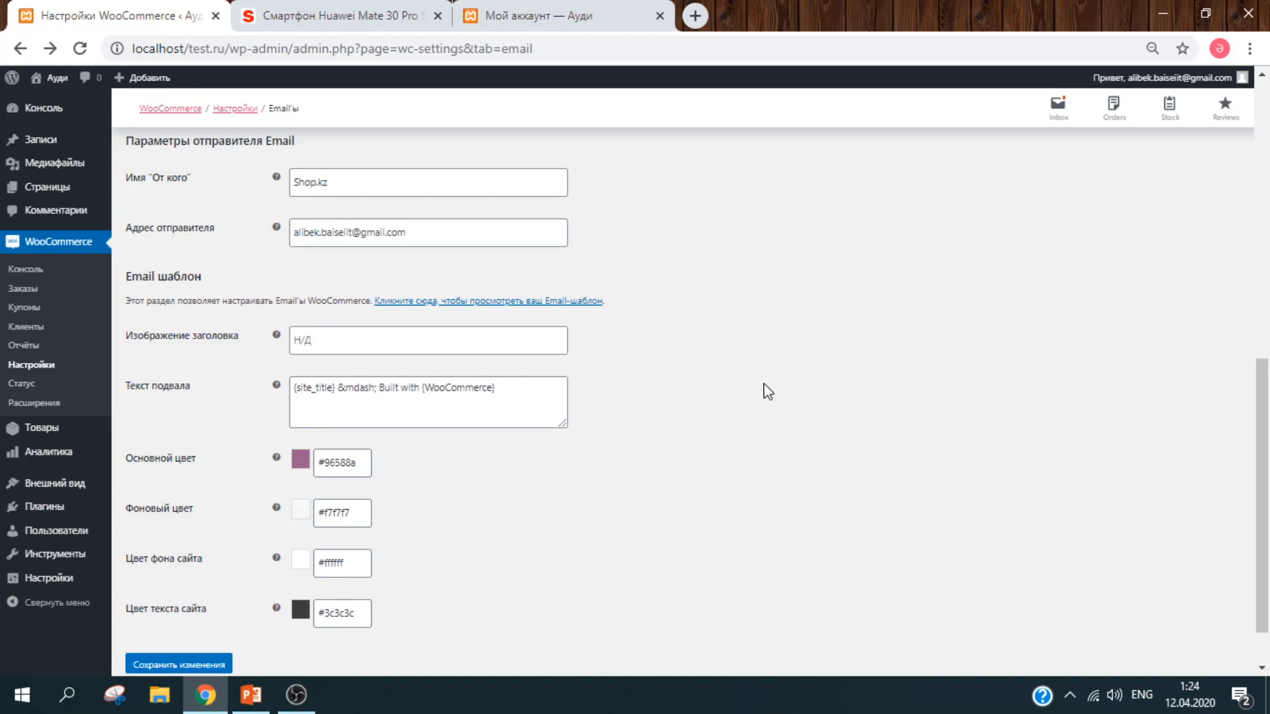
scroll(762, 388, down, 1)
Step: Replace the e-mail footer text with 'Рахмет'
click(527, 326)
key(ctrl+a)
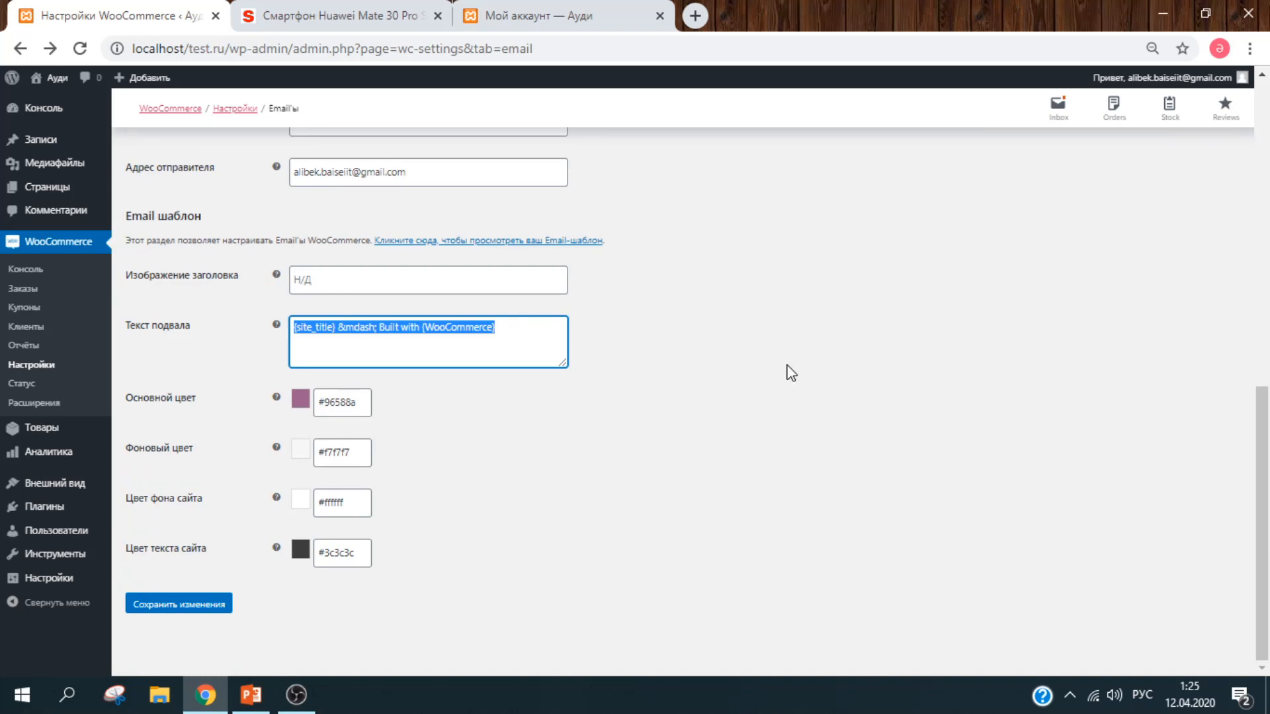
text(Рахмет!)
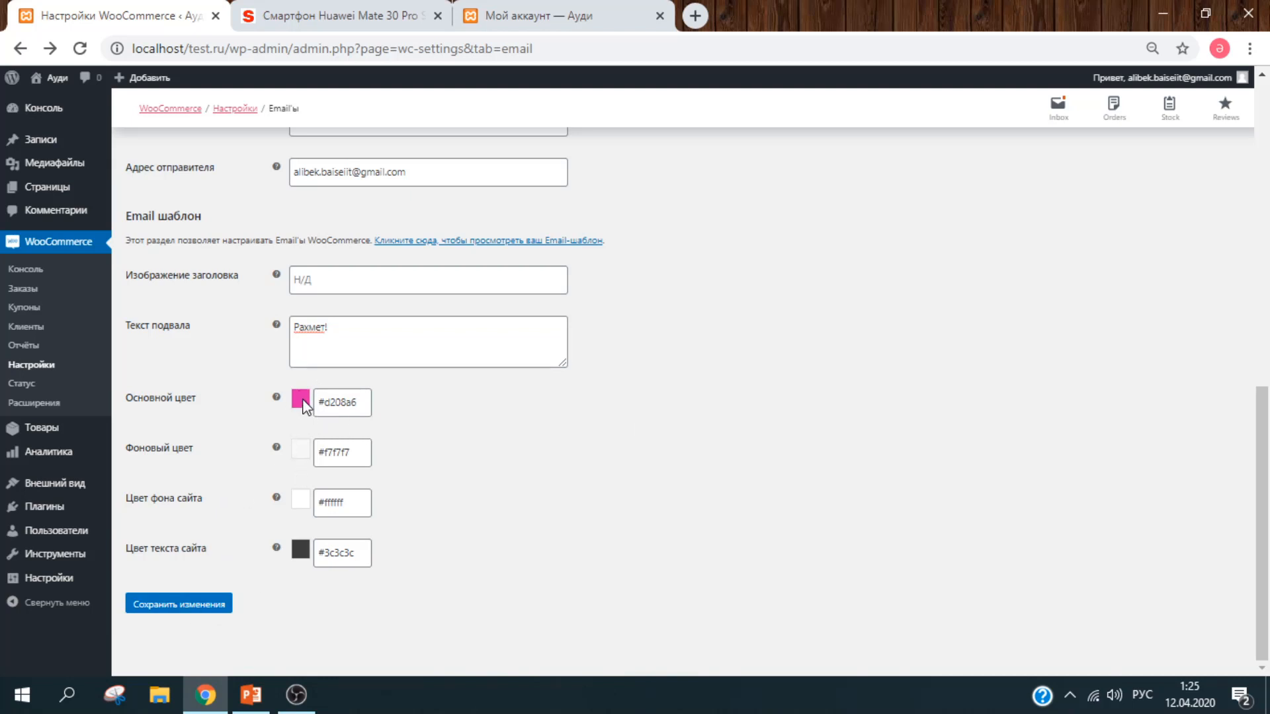
Step: Set the e-mail base colour to green #48d307 and save the email settings
click(340, 398)
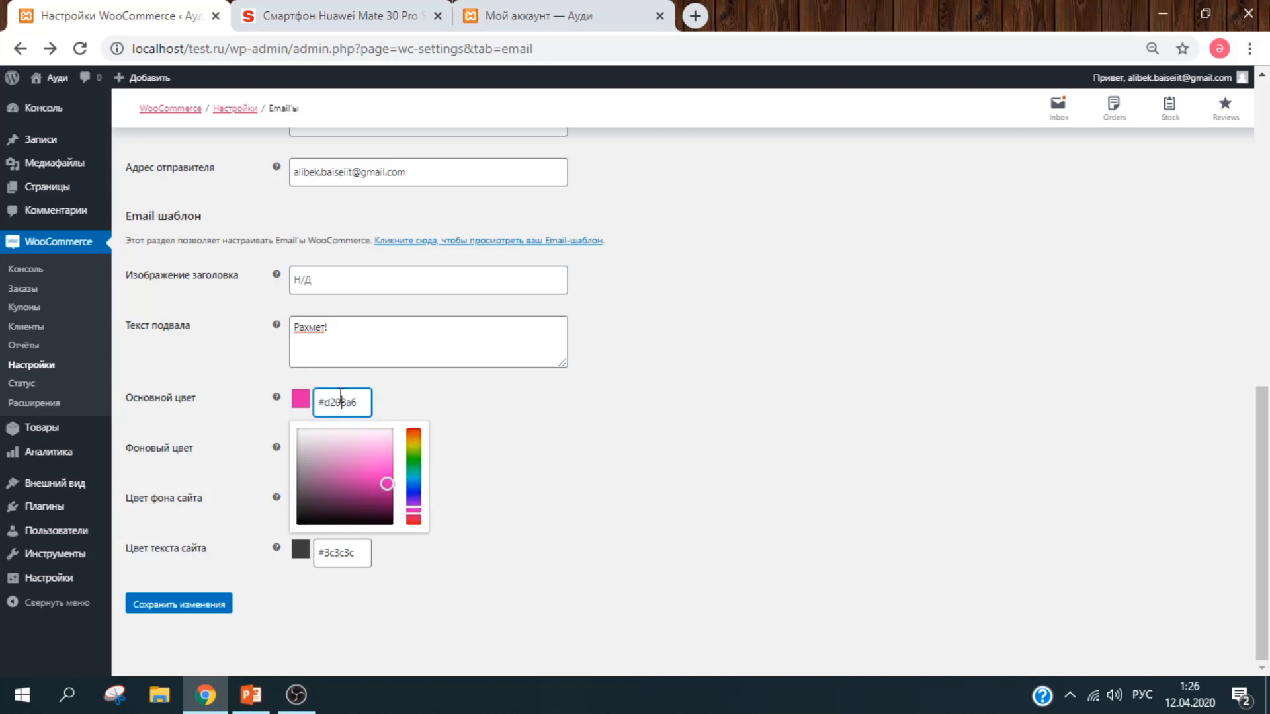
click(410, 461)
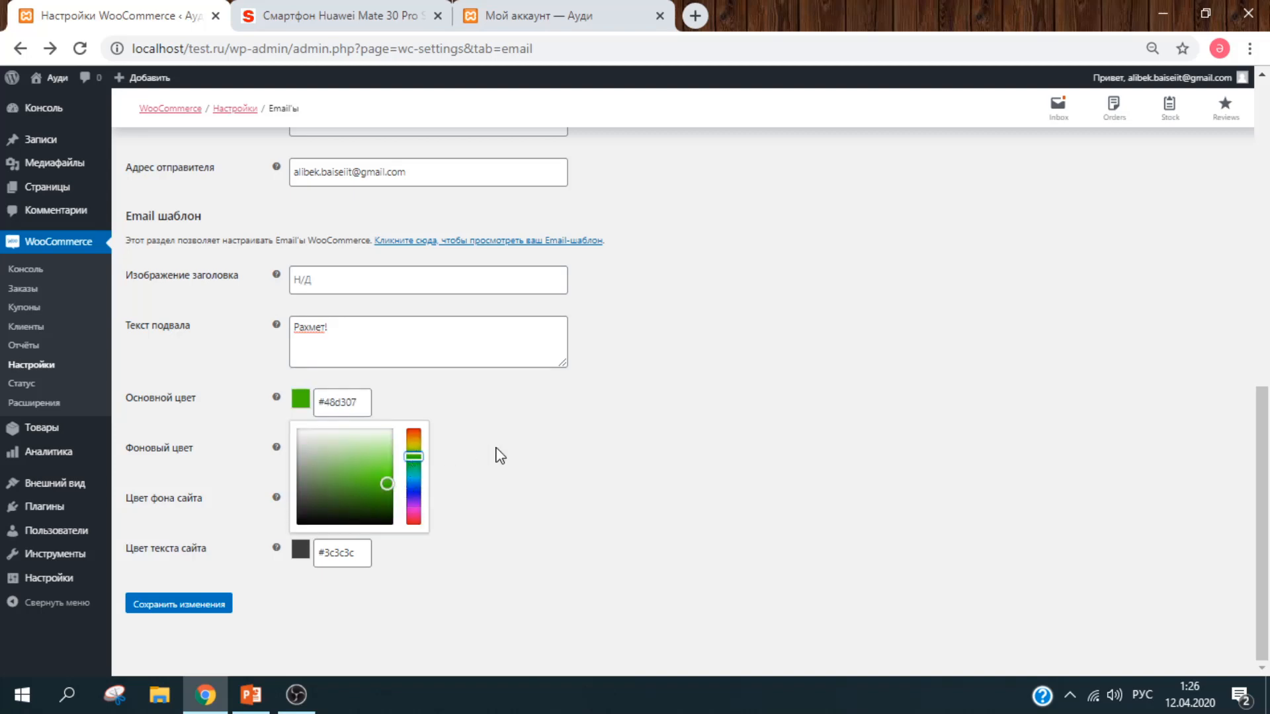
click(497, 455)
click(222, 612)
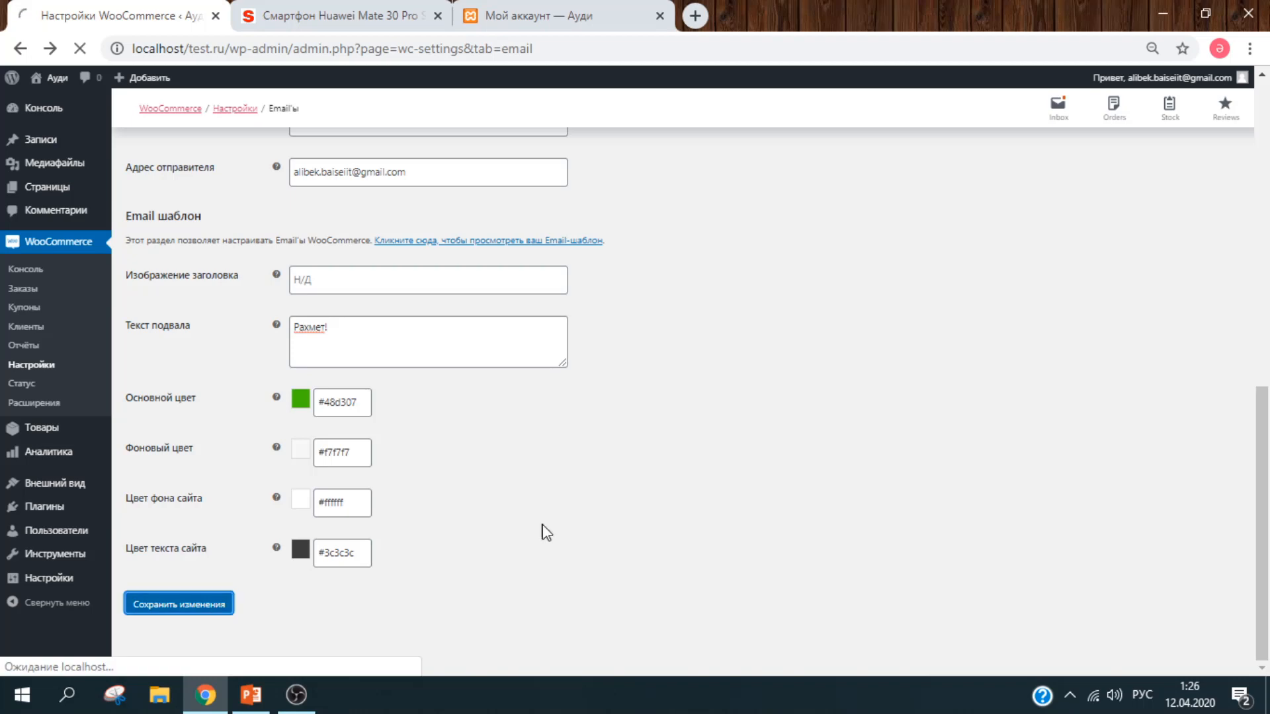
drag(1264, 481, 1259, 134)
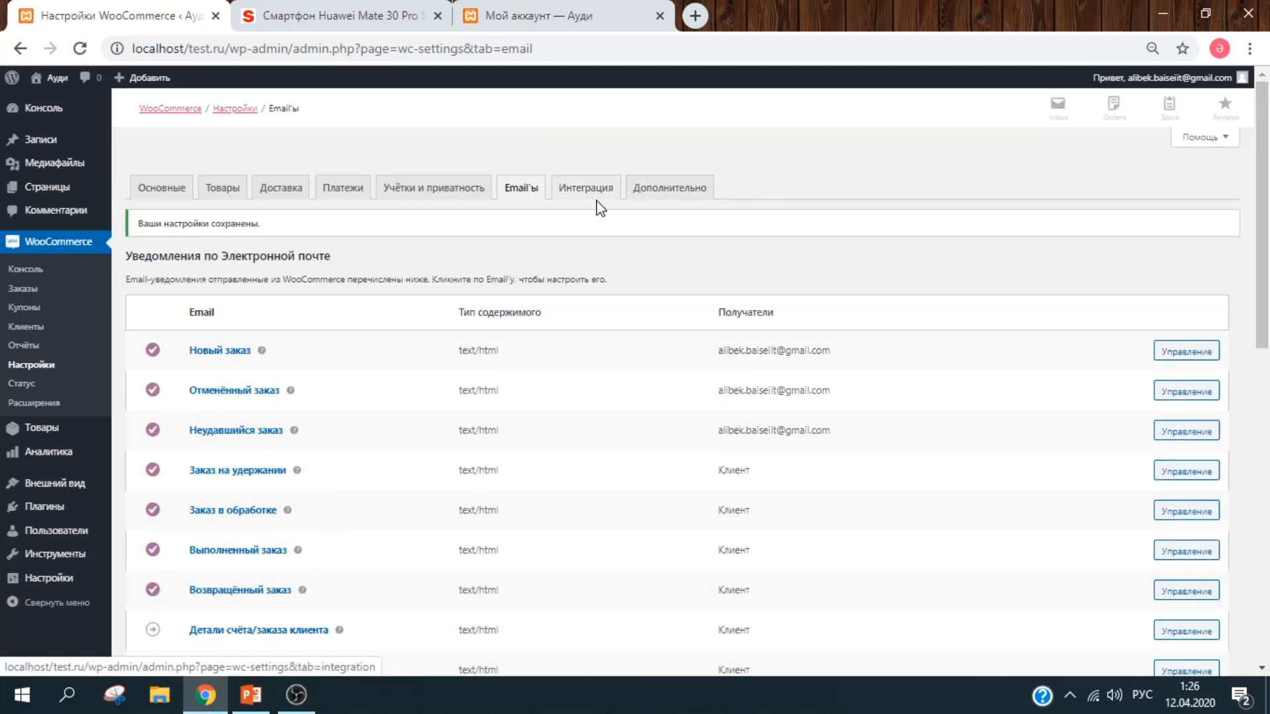
Step: Review the MaxMind fields under Интеграция, then go to the Дополнительно settings
click(594, 196)
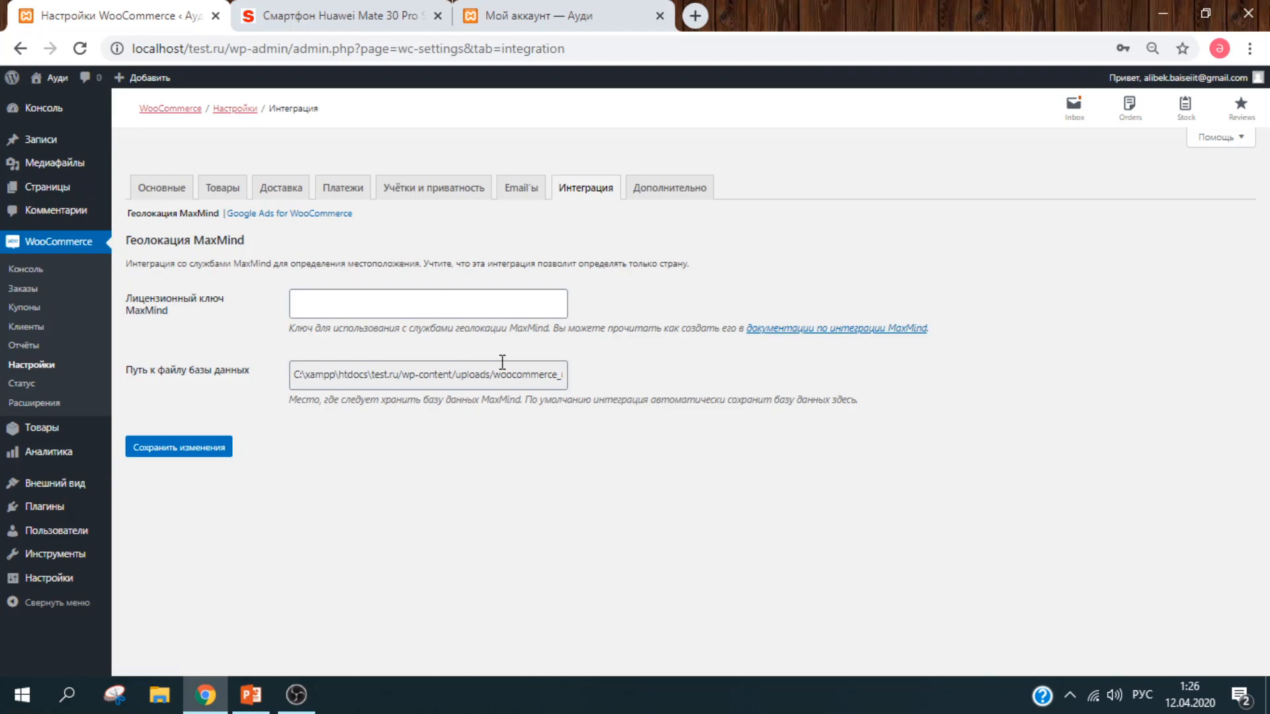
click(690, 195)
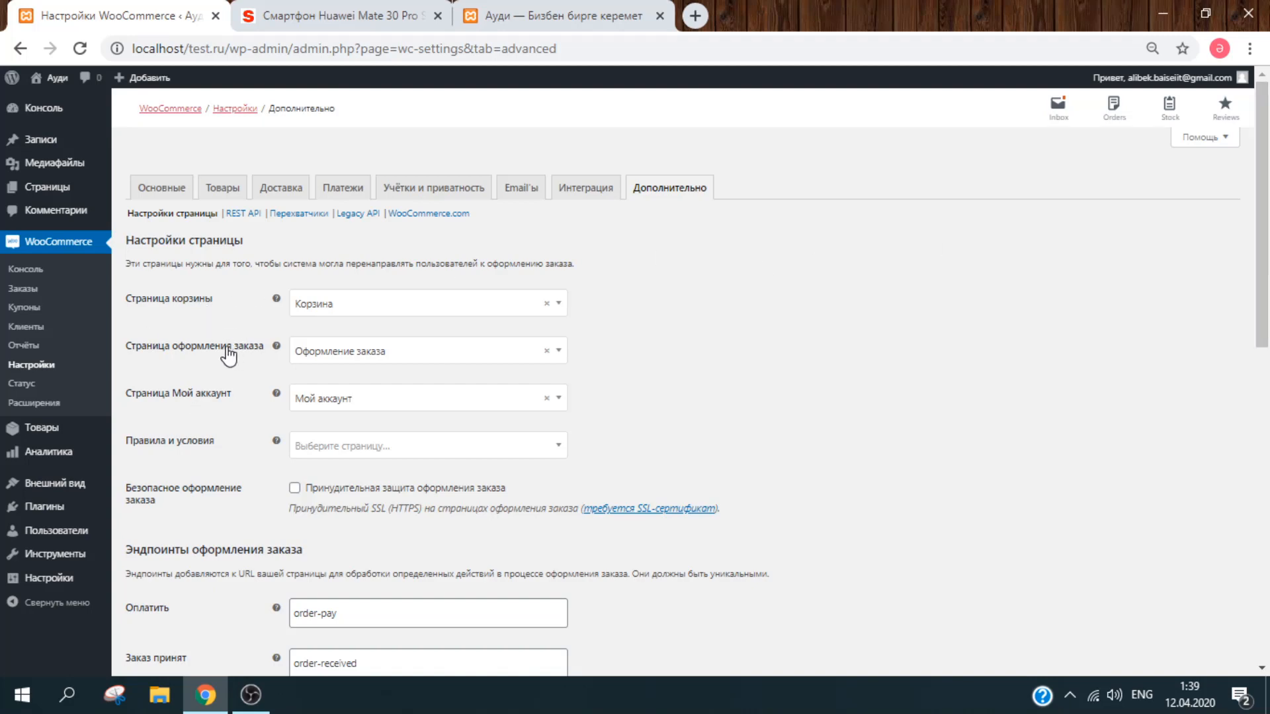
Step: Keep Корзина as the cart page, leave forced secure checkout off, and save
click(434, 311)
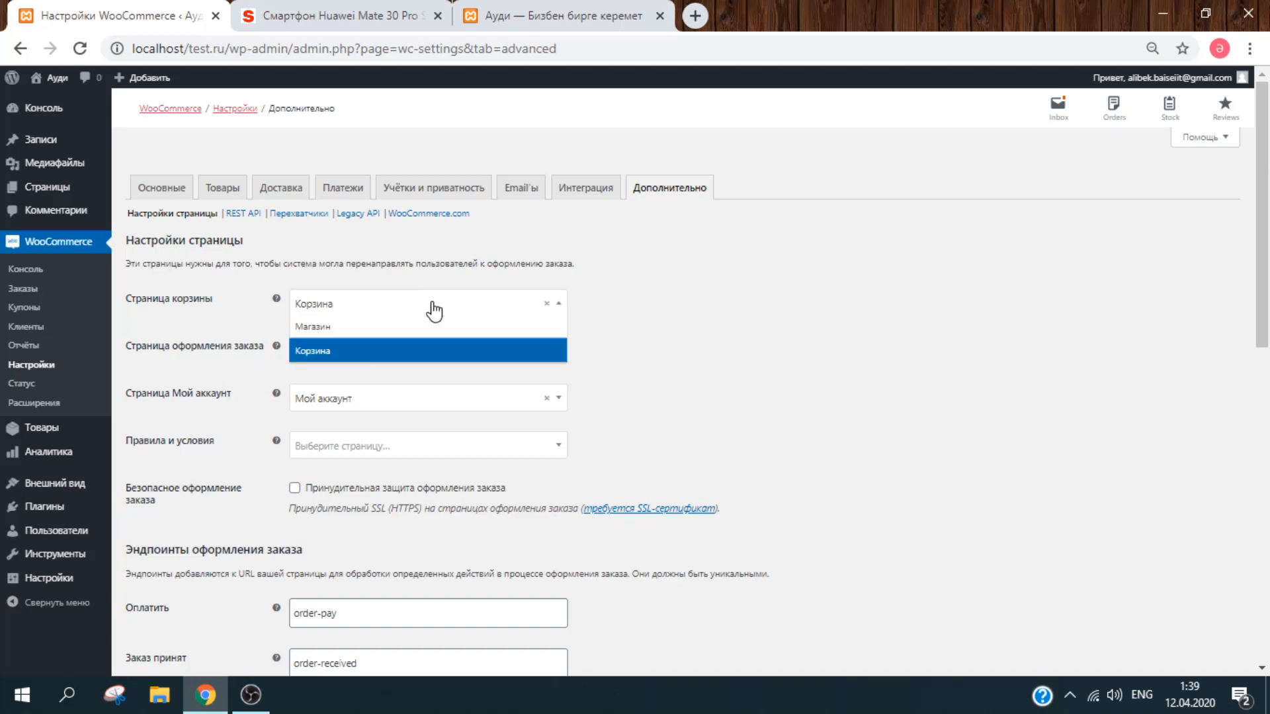
click(434, 310)
drag(1265, 296, 1268, 383)
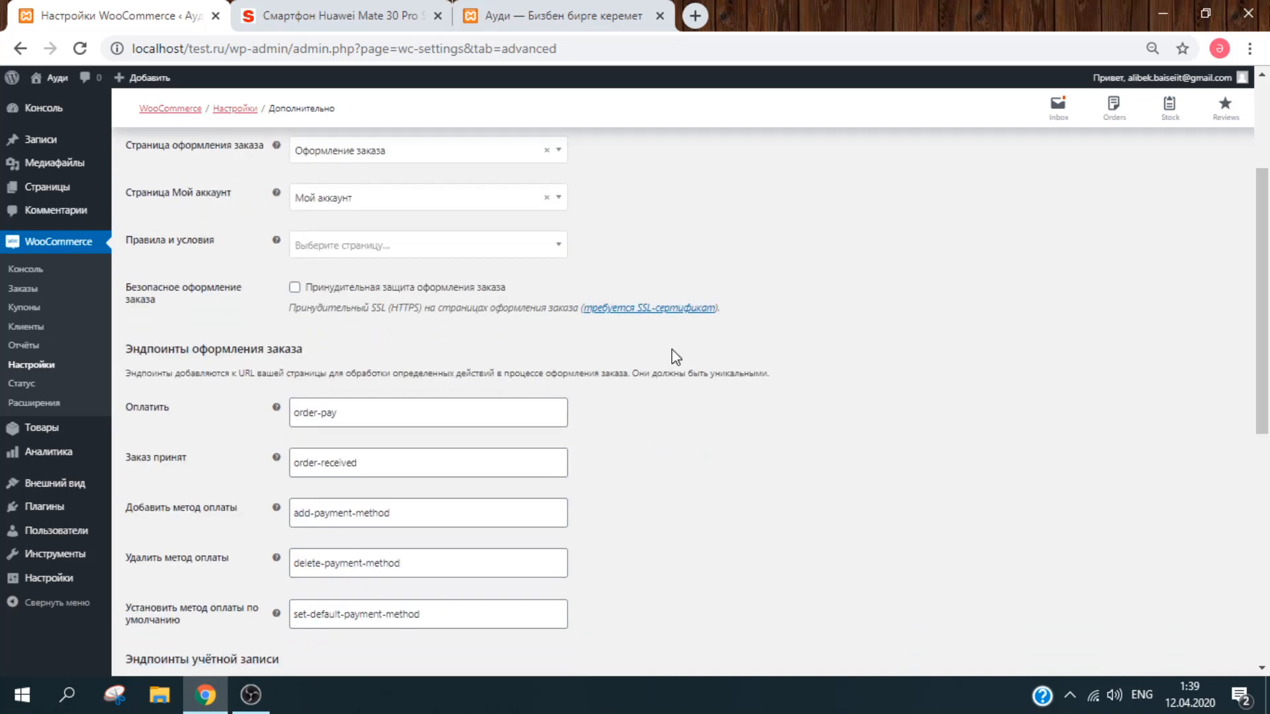
click(447, 290)
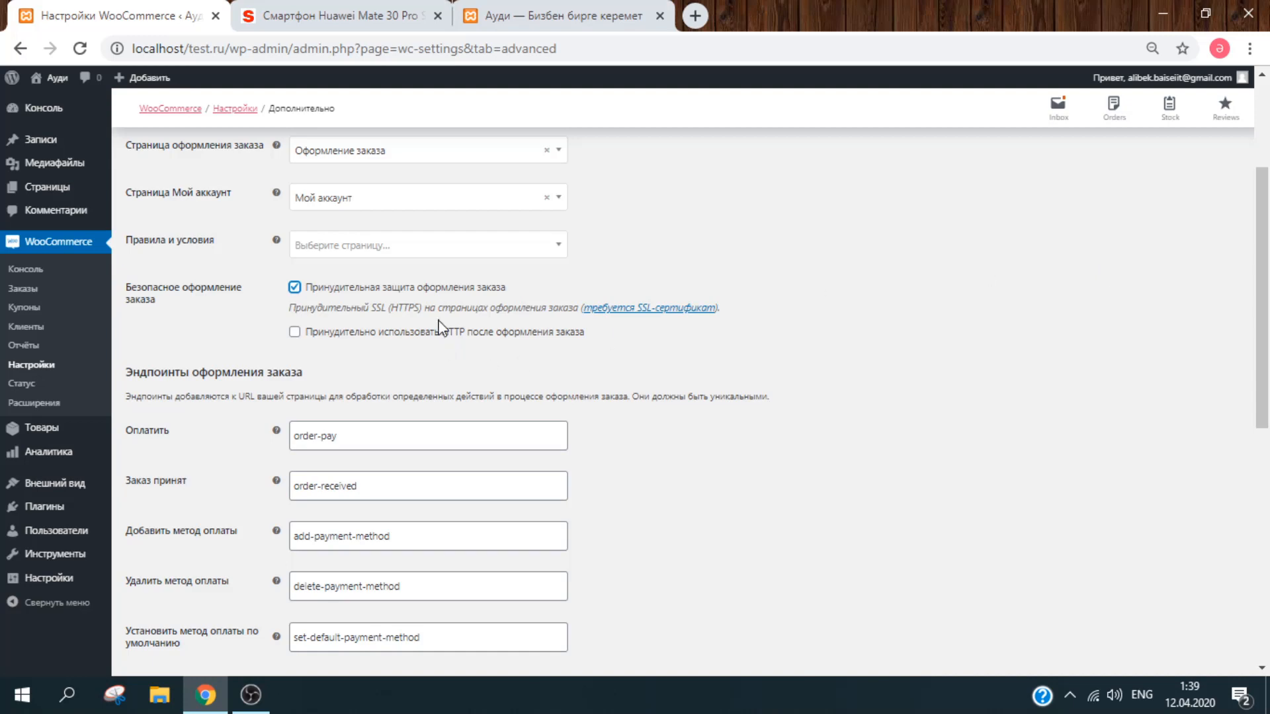
click(433, 289)
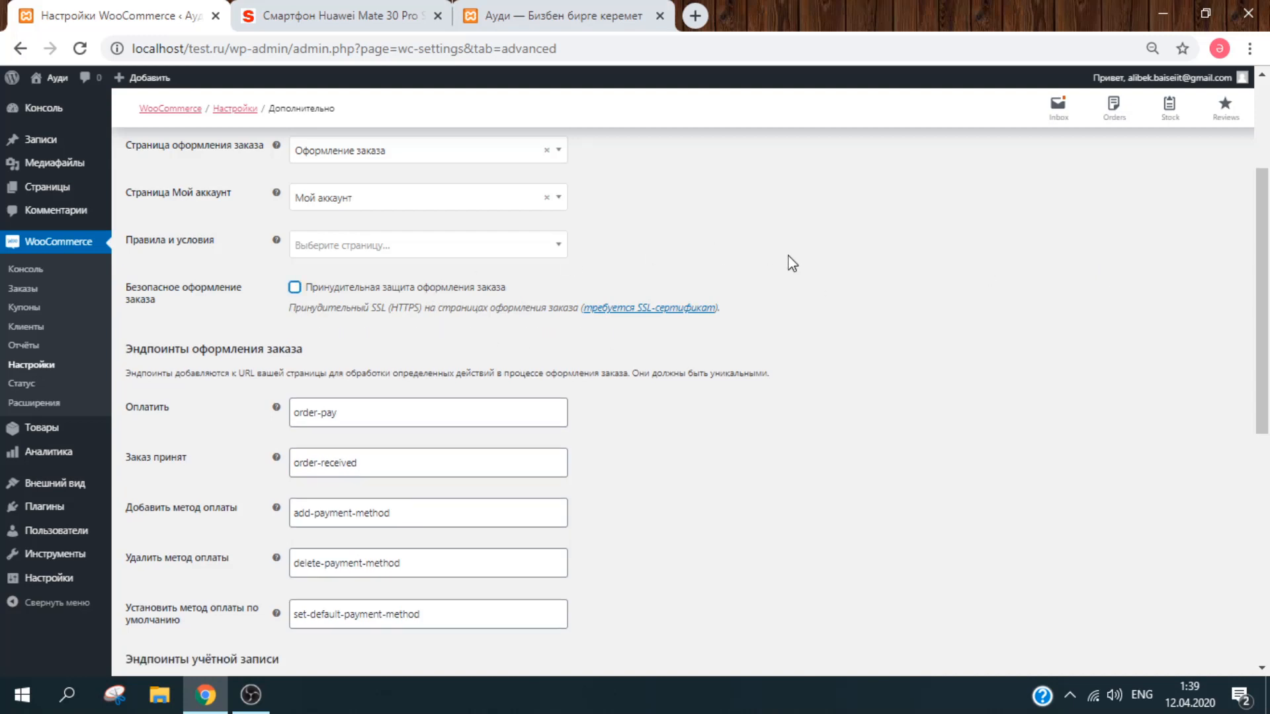
drag(1268, 355, 1267, 578)
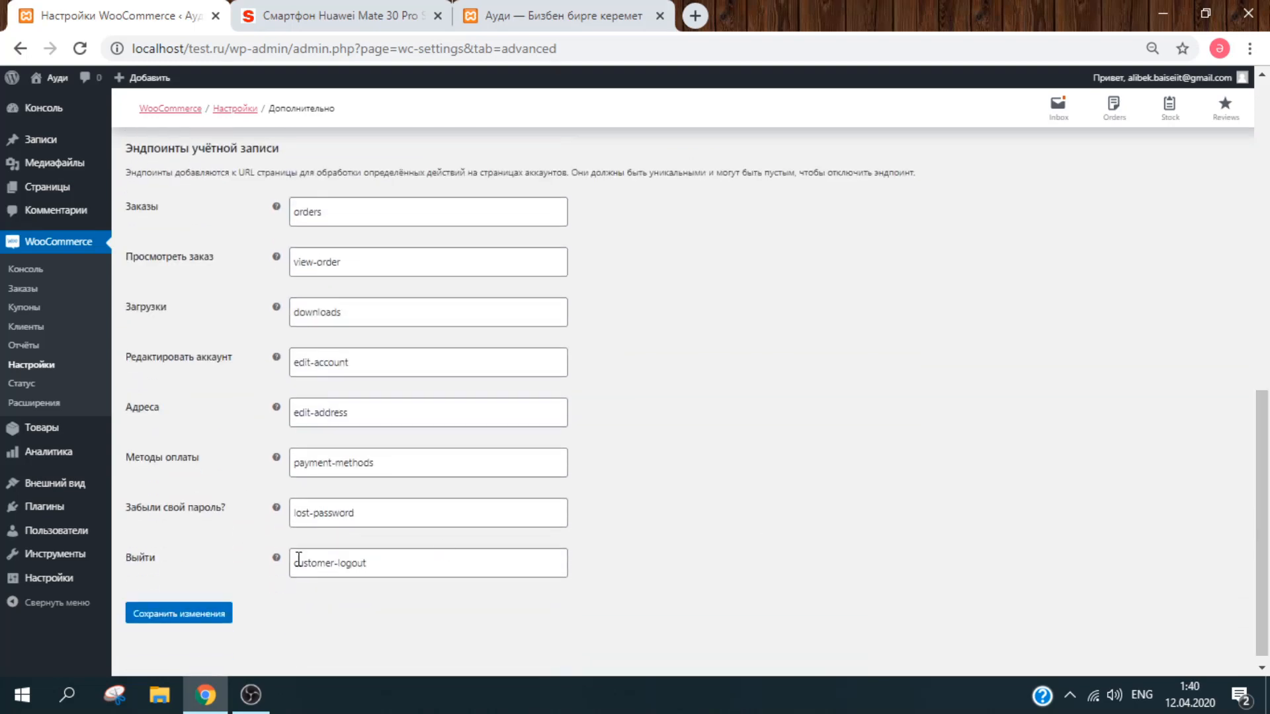
click(145, 615)
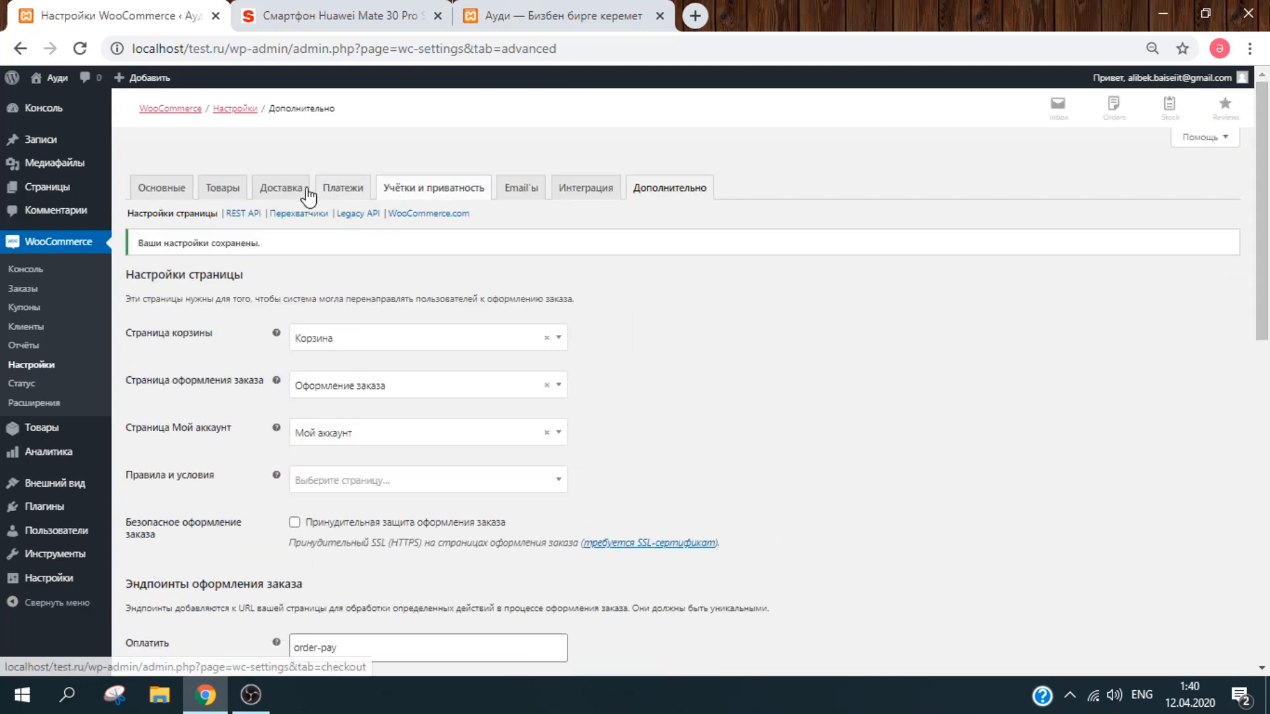
Step: Open the Прямой банковский перевод settings from the Платежи tab
click(358, 187)
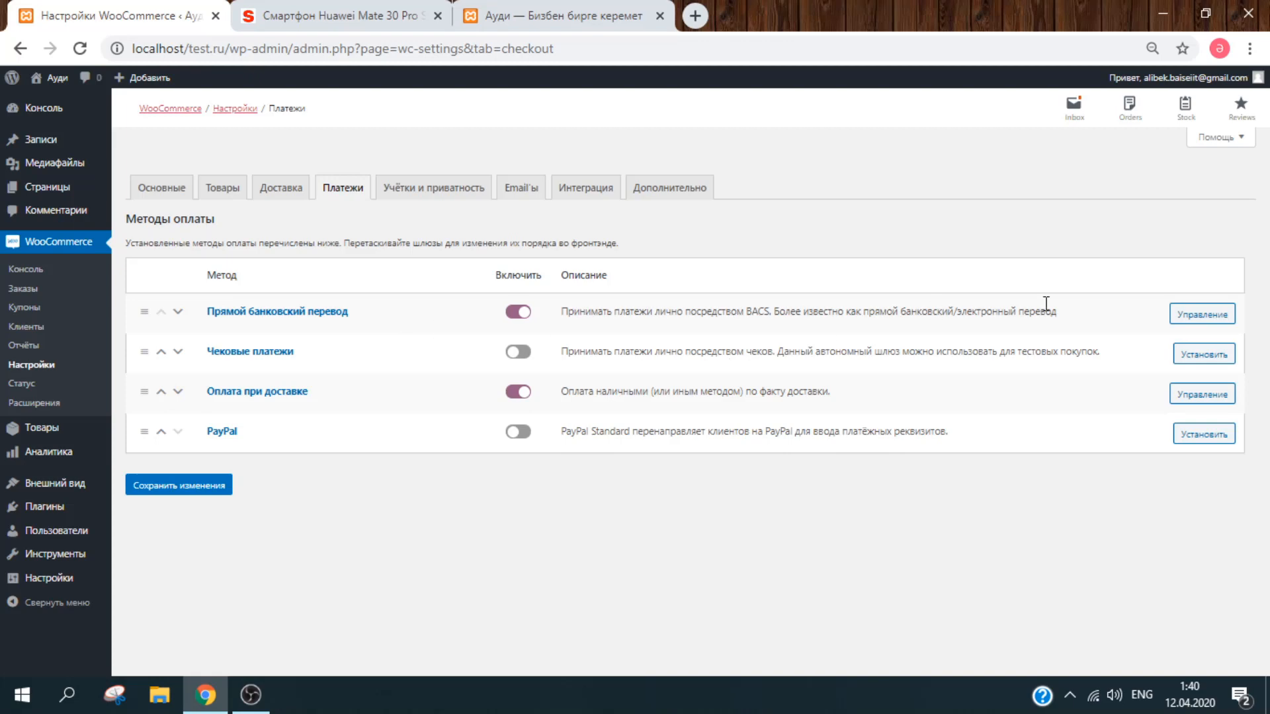
click(1205, 316)
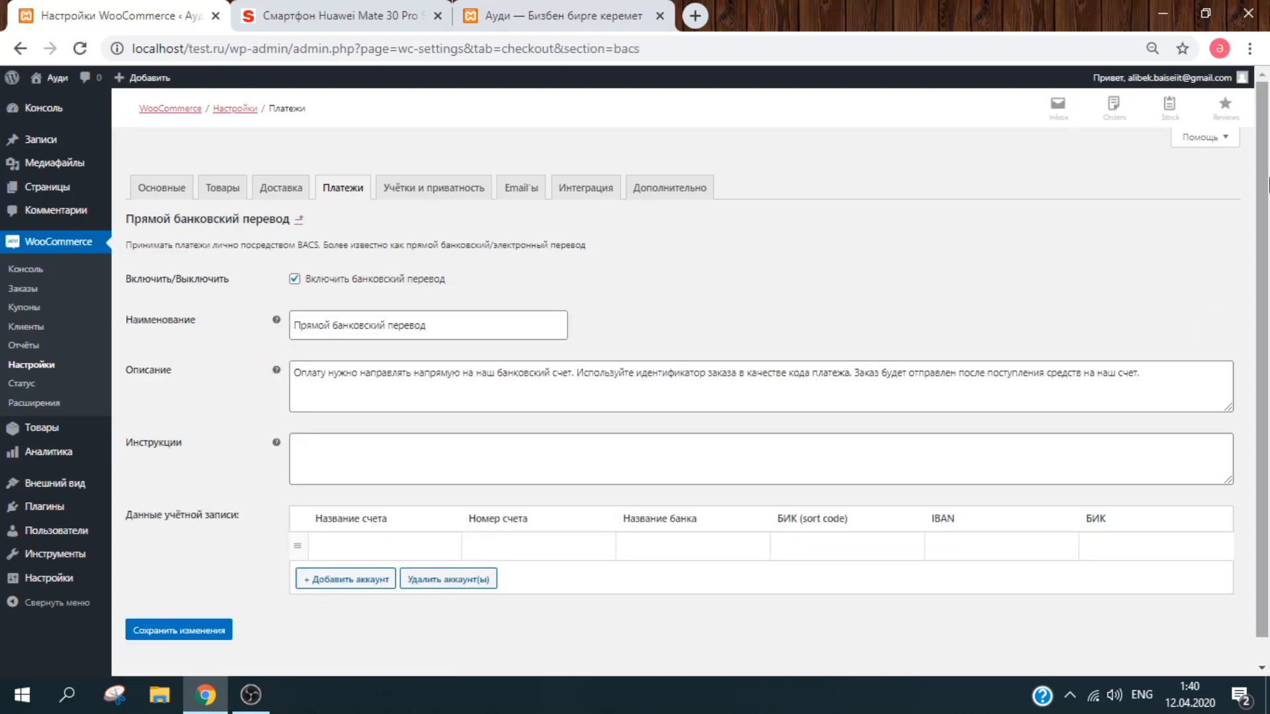
scroll(1268, 185, down, 1)
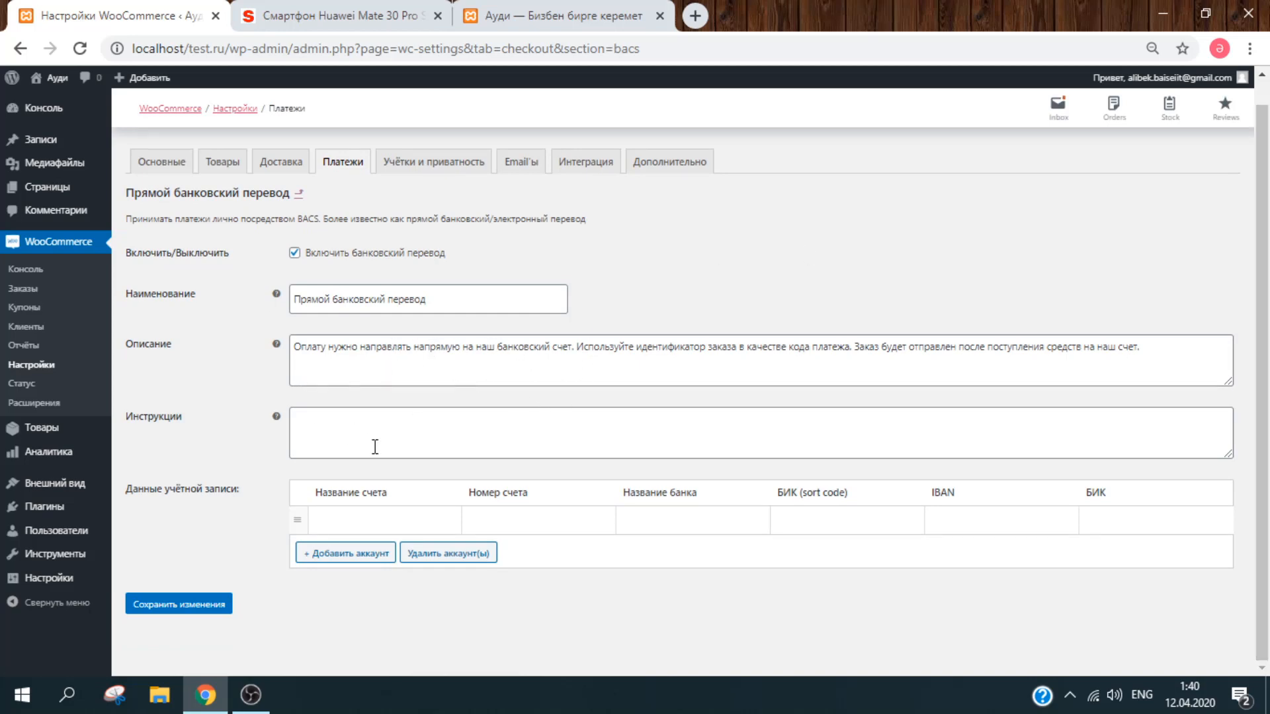
Step: Add a second empty bank account row to the account details table
click(416, 434)
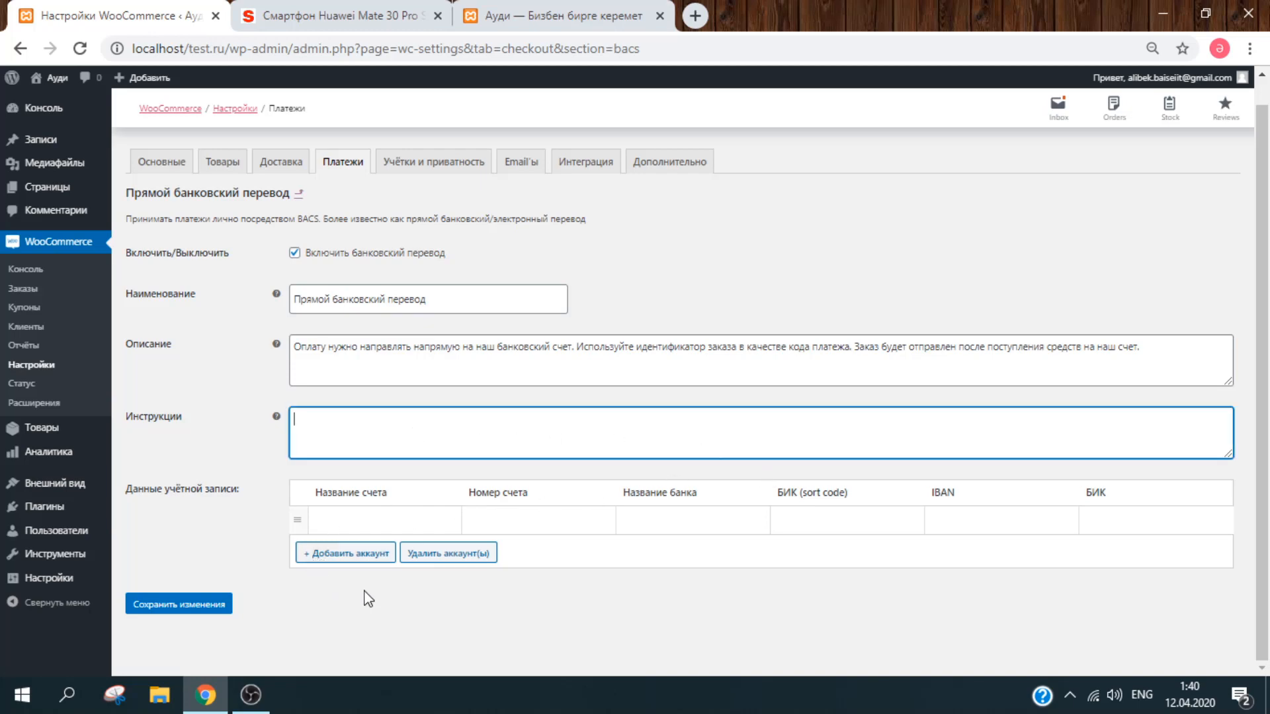
click(365, 558)
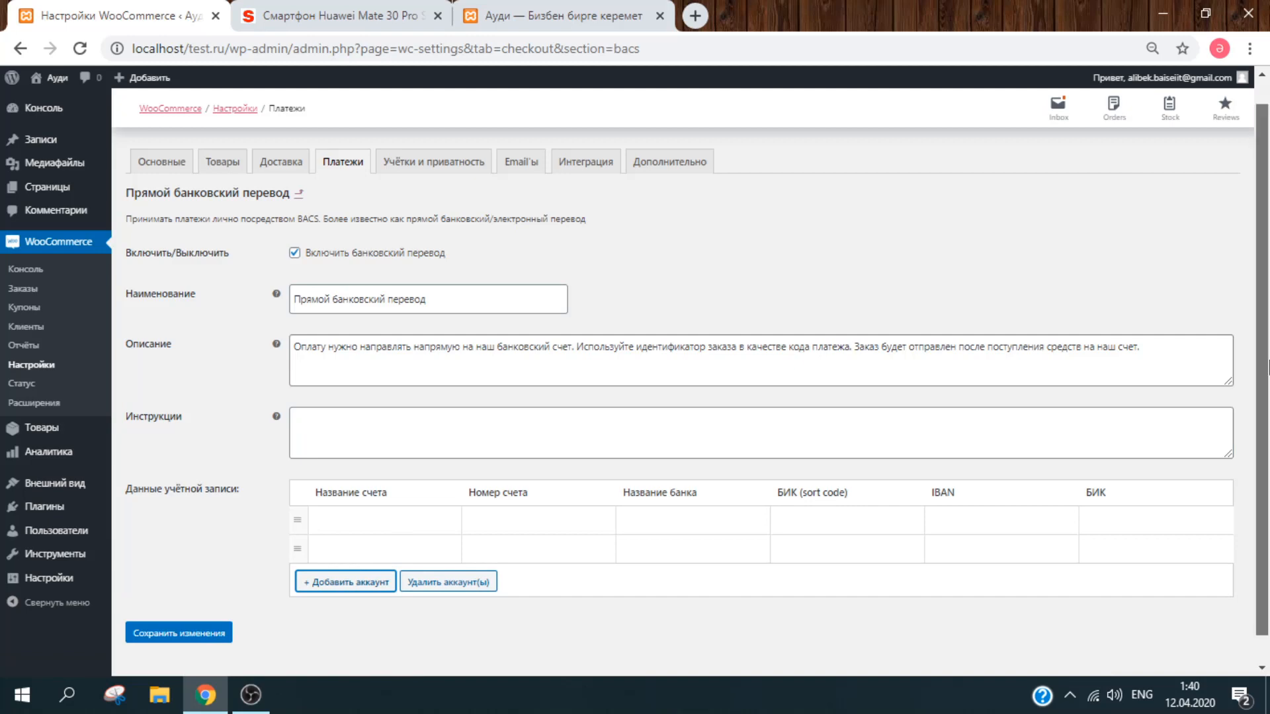
scroll(370, 568, down, 1)
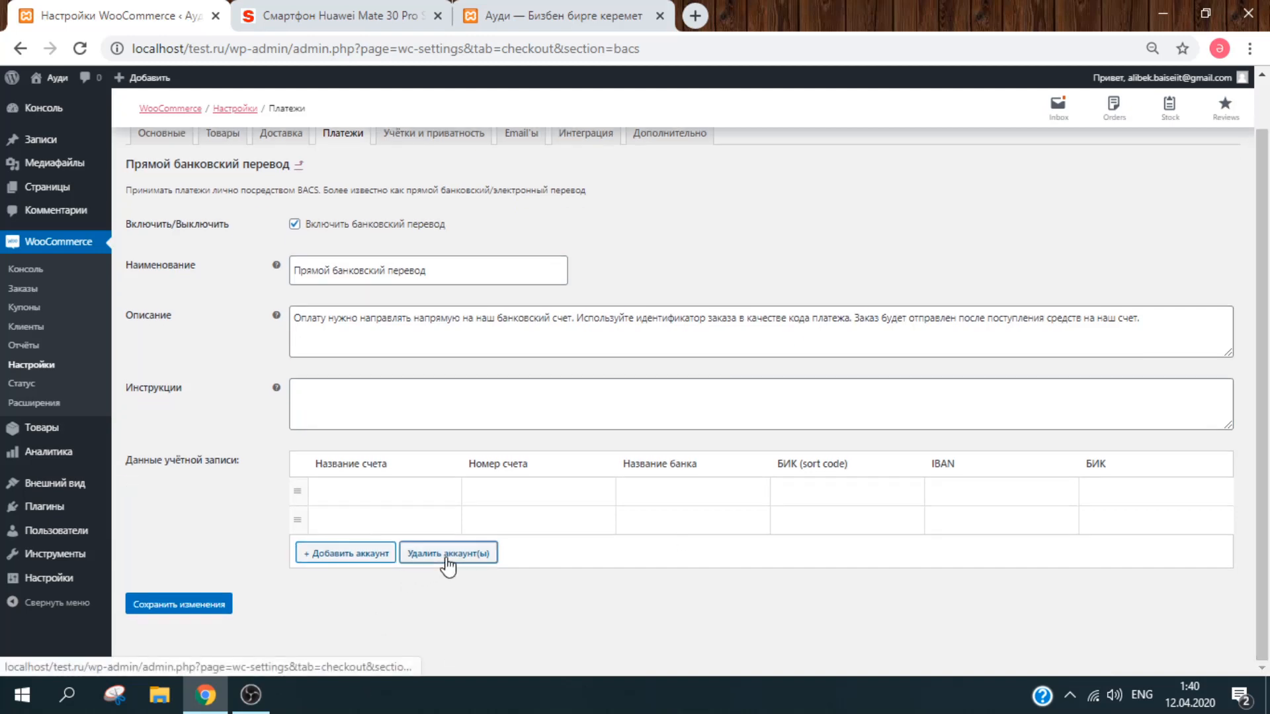
click(324, 493)
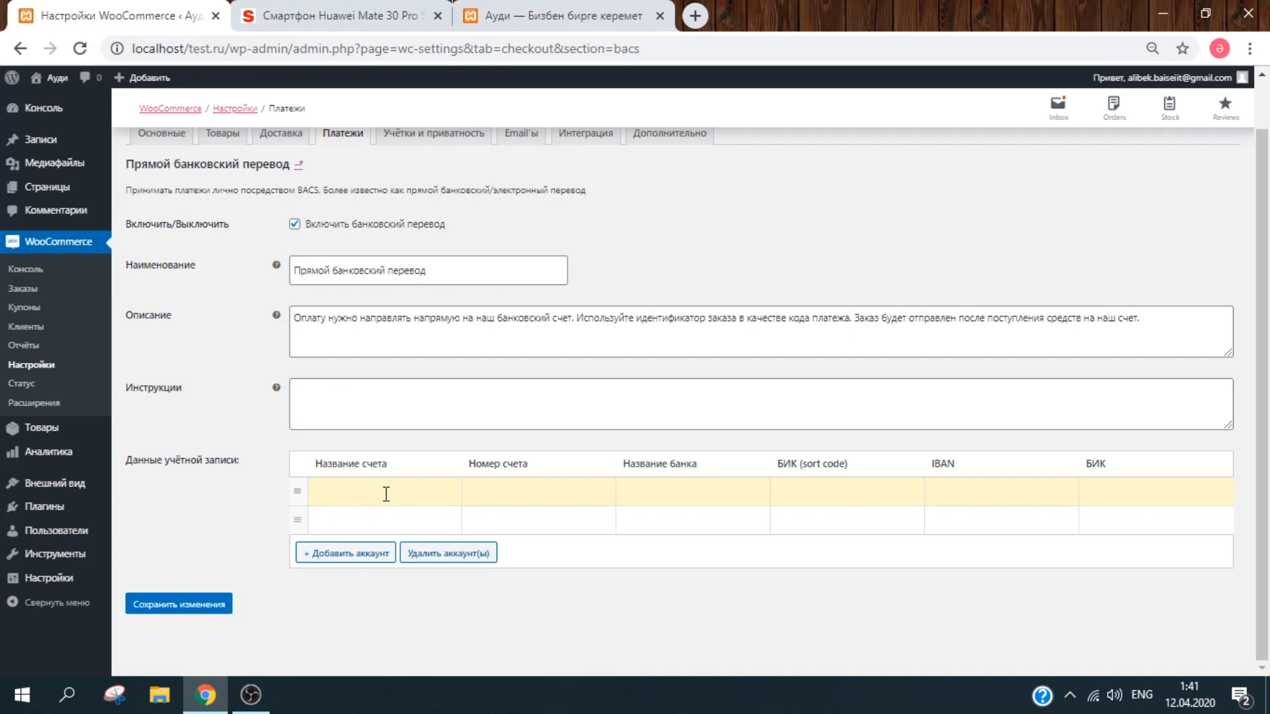
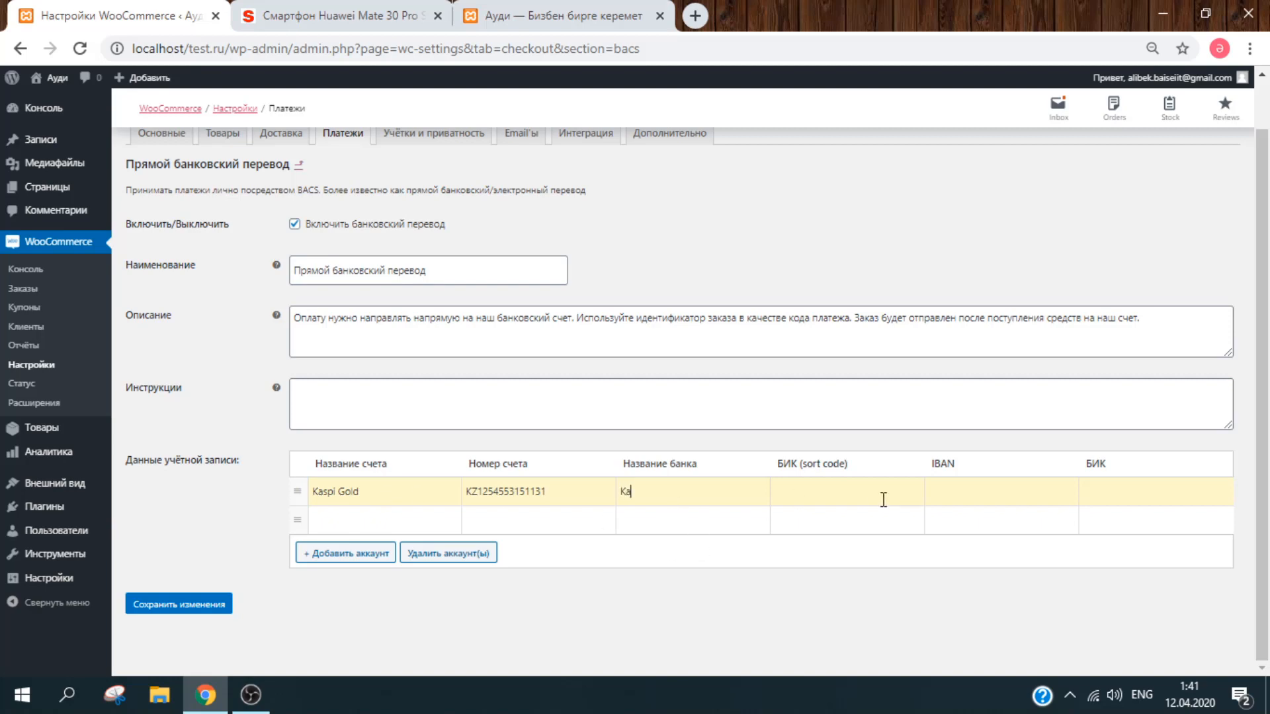
Step: Enter the Kaspi Gold account at Kaspi bank with its account number, sort code and IBAN, then save
key(Tab)
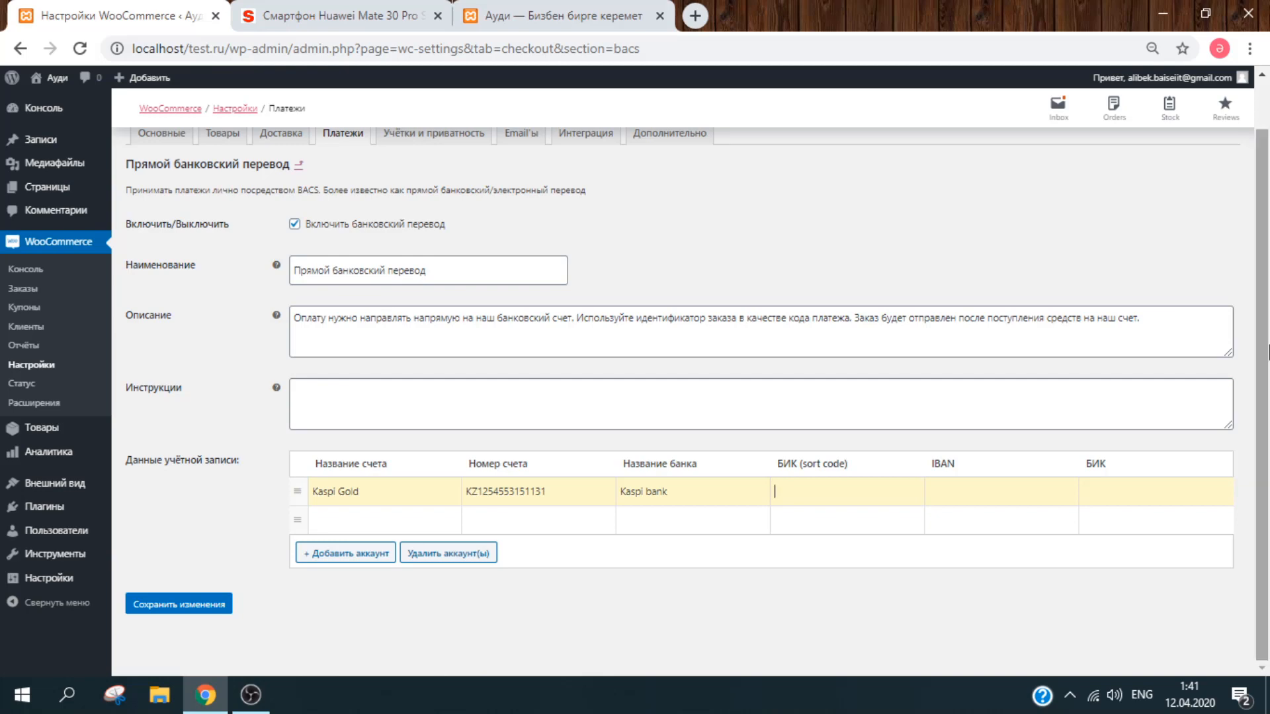
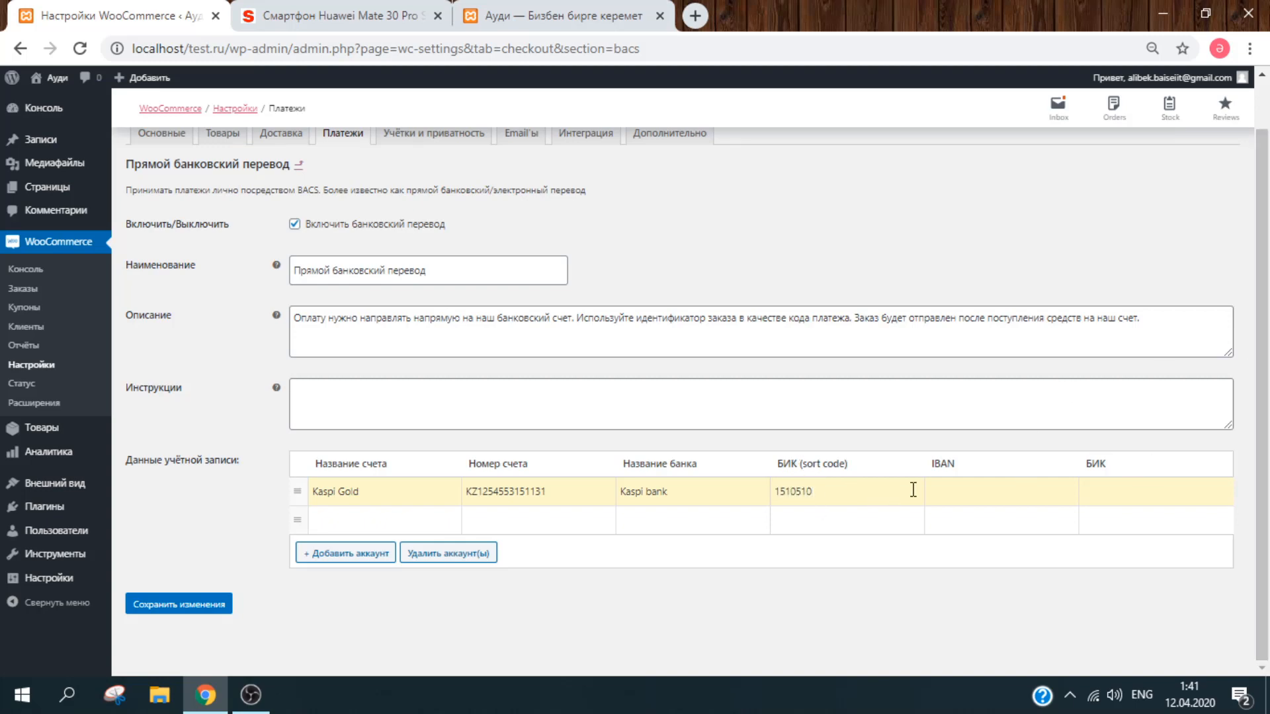
click(963, 488)
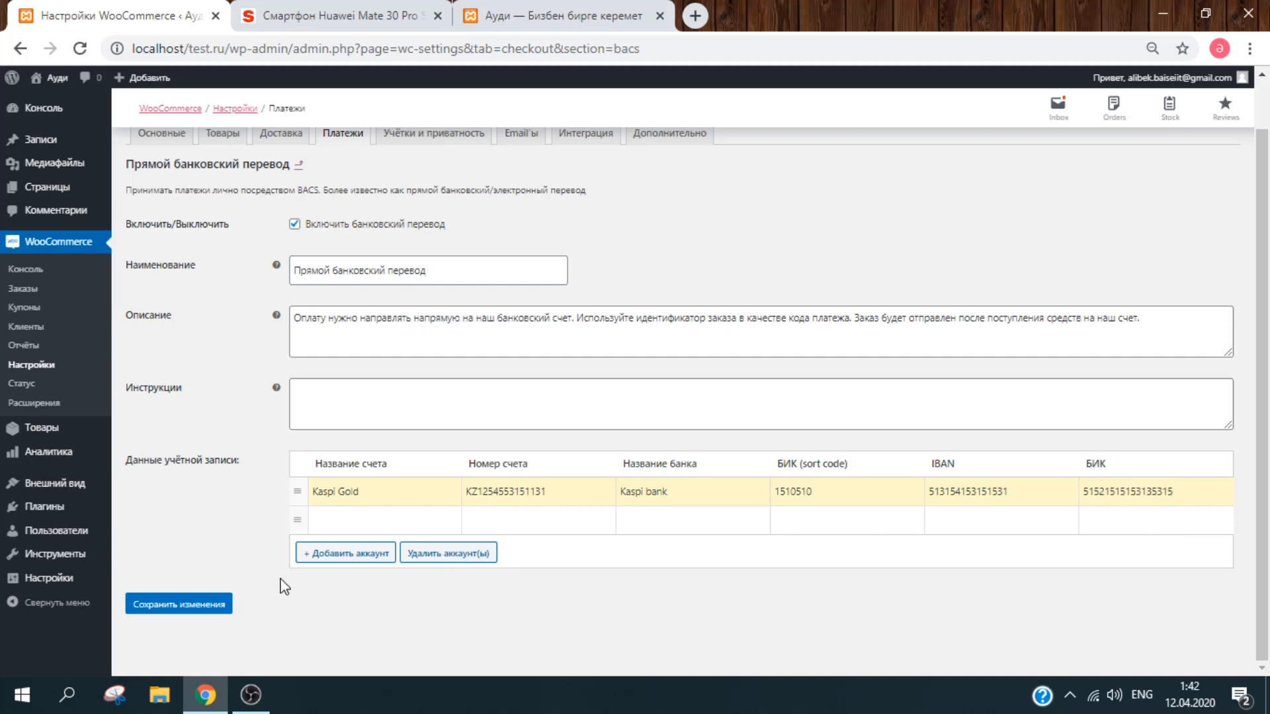
click(179, 604)
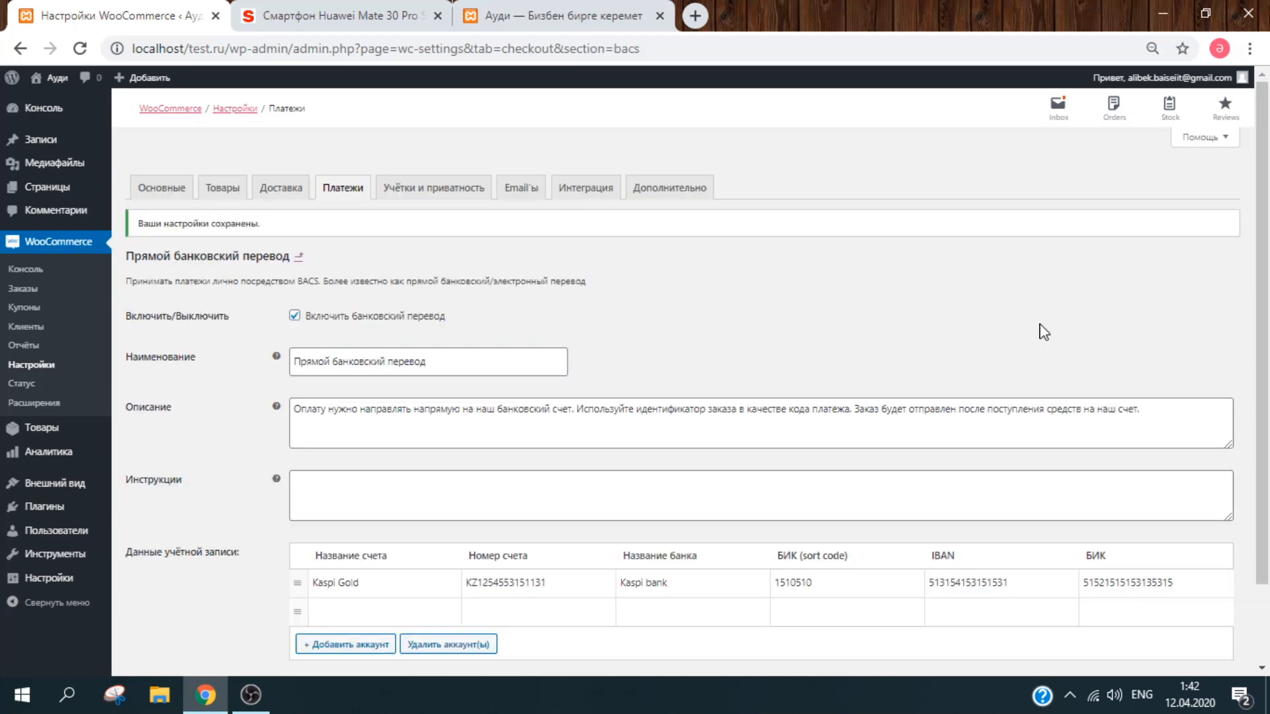
Step: Go from the storefront front page to the shopping cart page
click(549, 20)
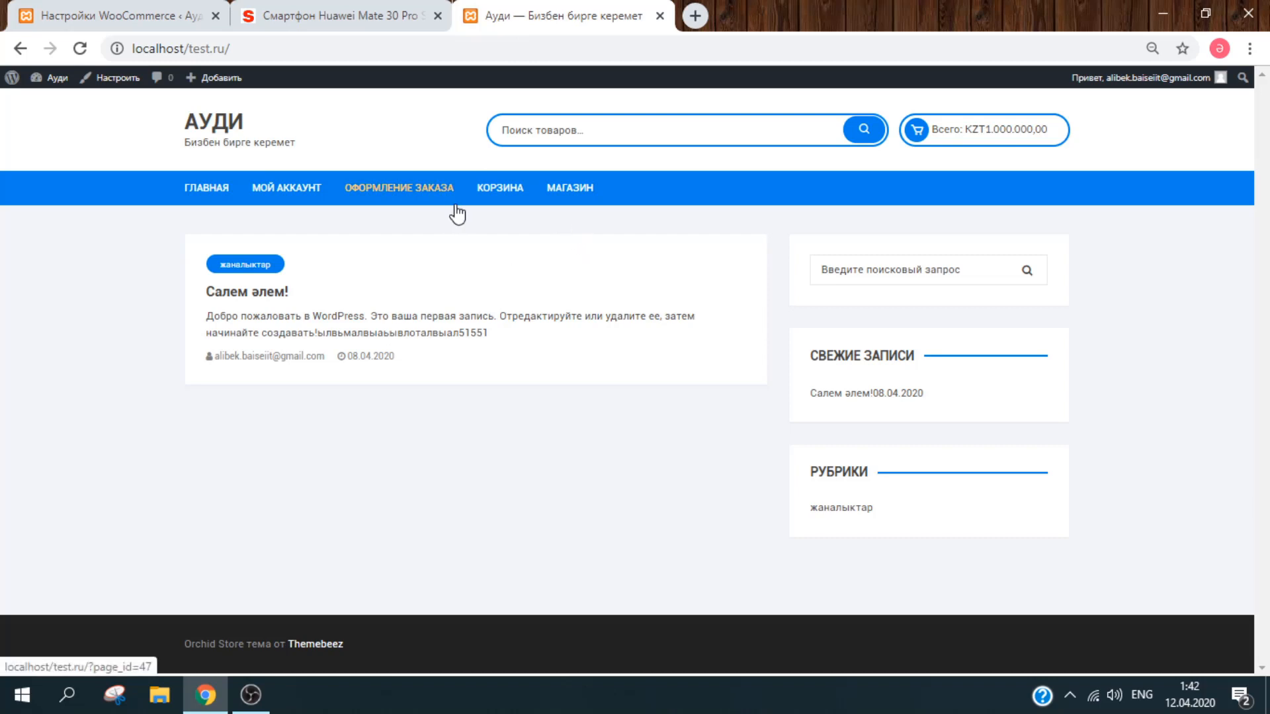
click(501, 190)
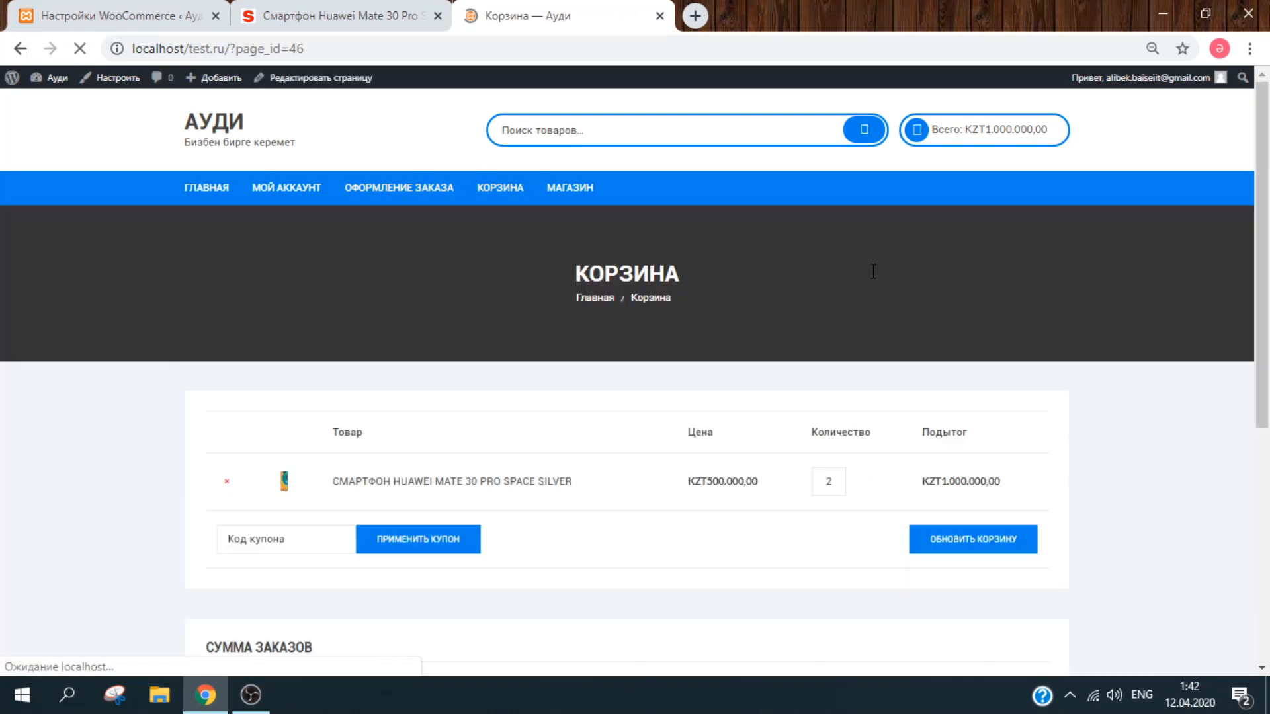
scroll(1267, 284, down, 2)
drag(1267, 284, 1268, 430)
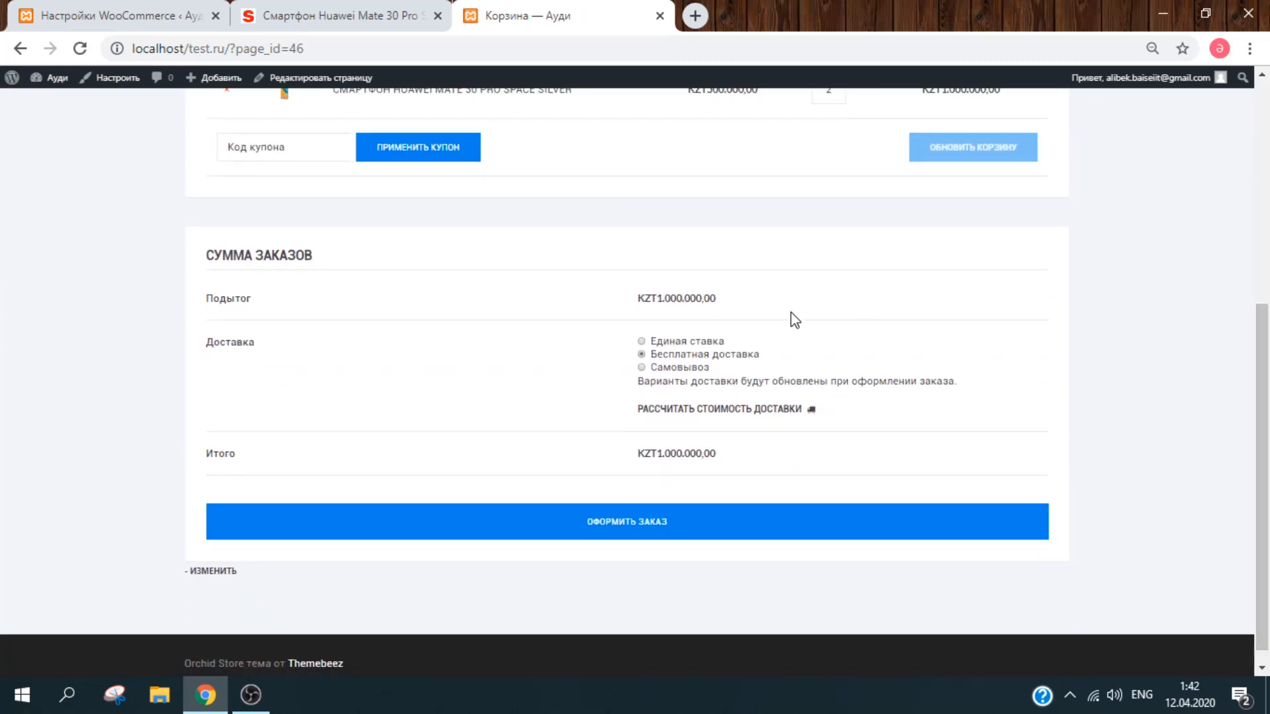
Step: Apply the coranovirus coupon and choose Самовывоз pickup delivery
click(307, 147)
click(305, 183)
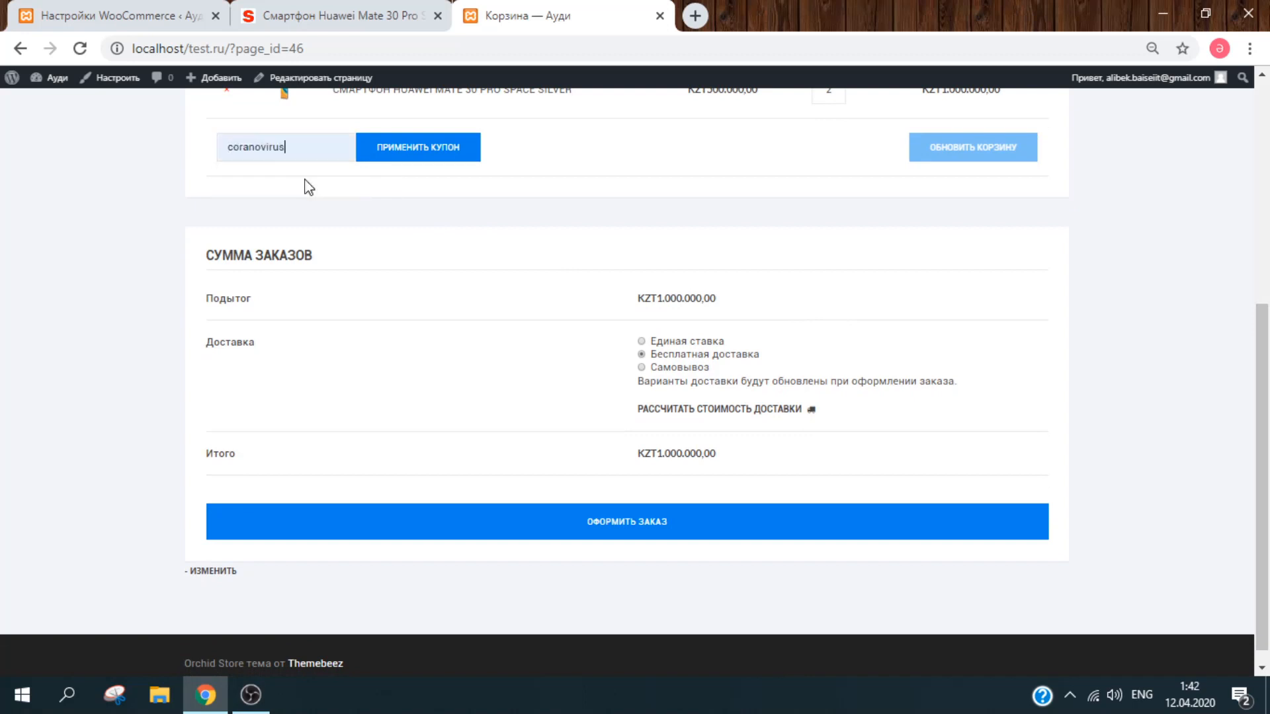
click(423, 141)
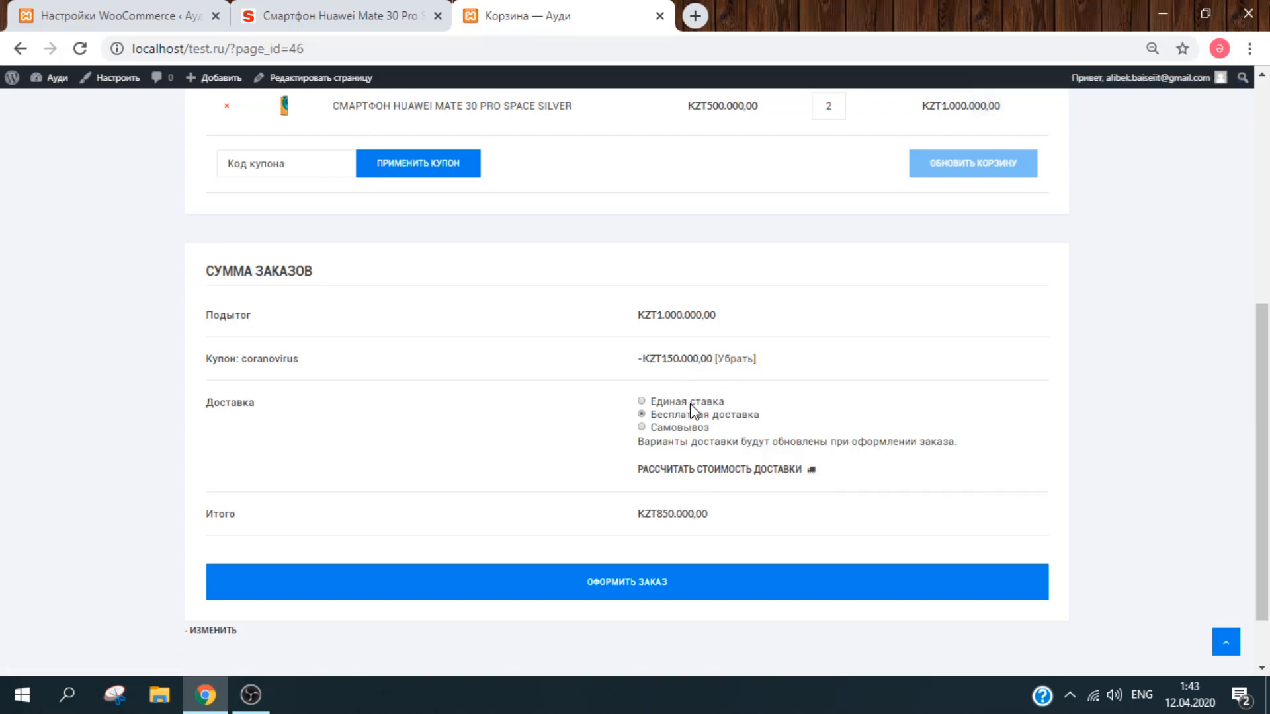
click(685, 430)
scroll(1268, 431, down, 1)
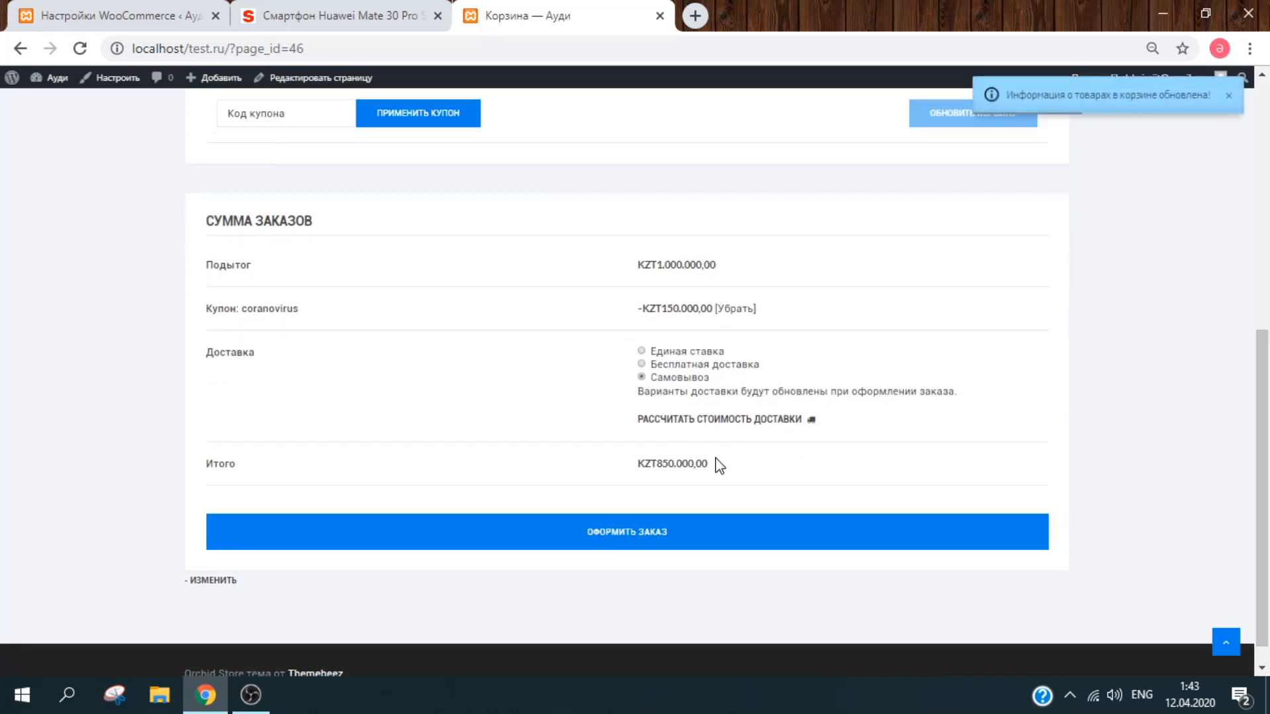
Step: Proceed to checkout and enter the customer's billing first and last name
click(707, 531)
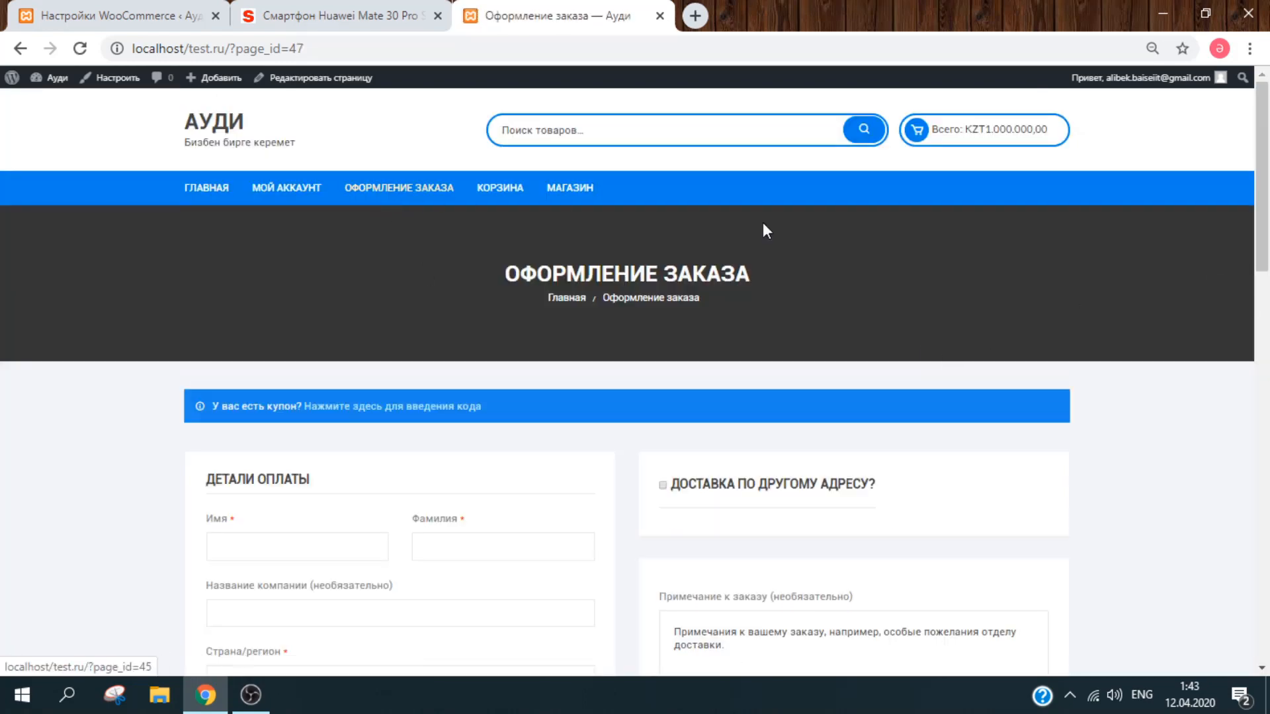
drag(1267, 223, 1268, 303)
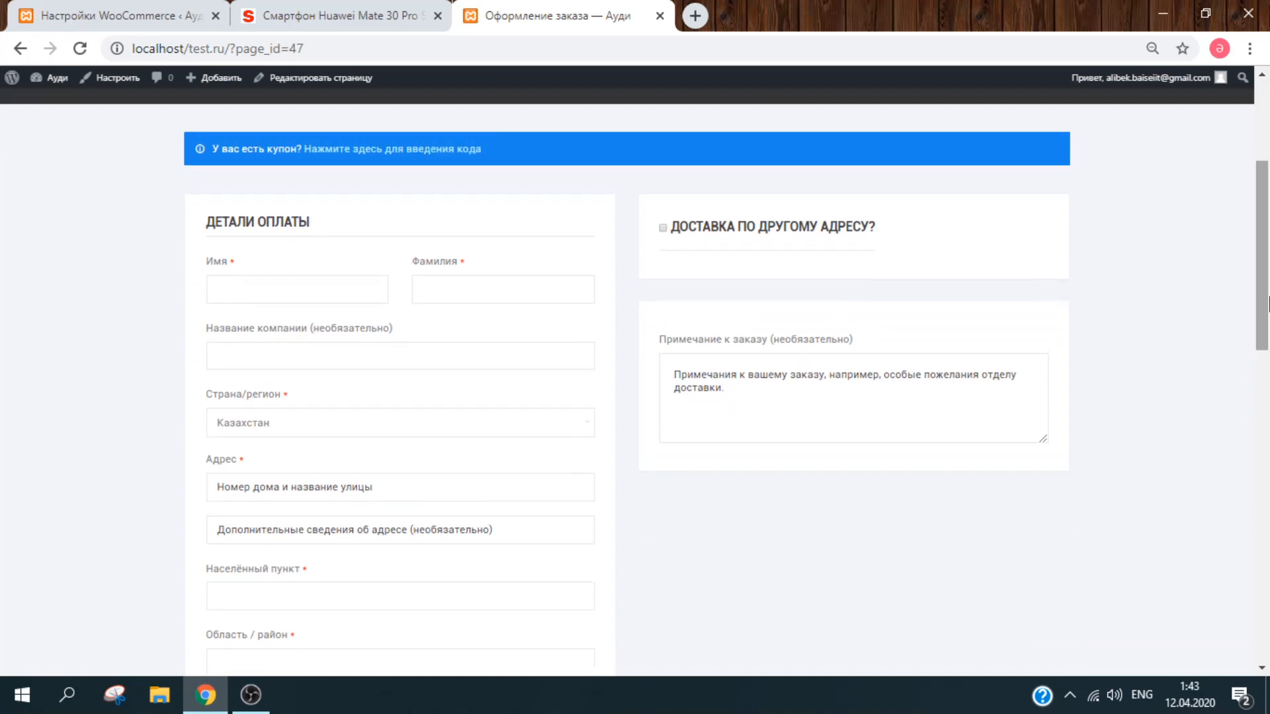
click(259, 295)
key(Tab)
key(Tab)
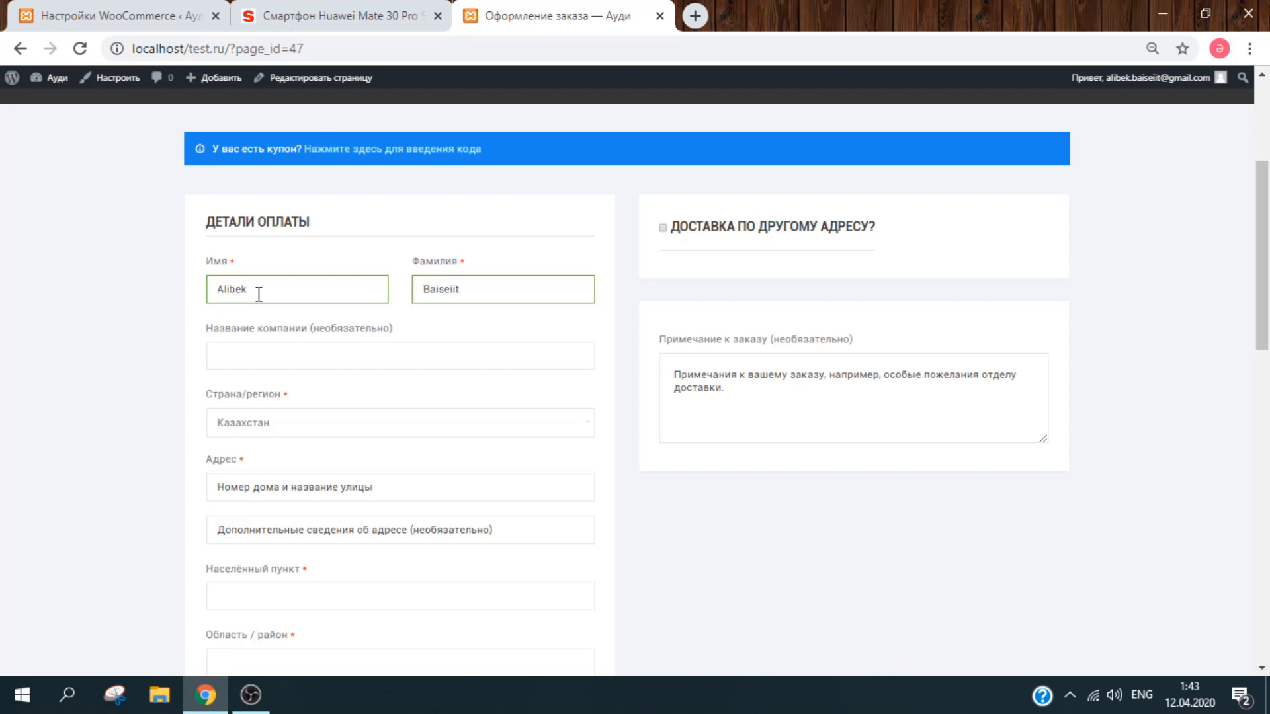
Step: Keep Казахстан as the country and enter the customer's street address
drag(1267, 264, 1269, 307)
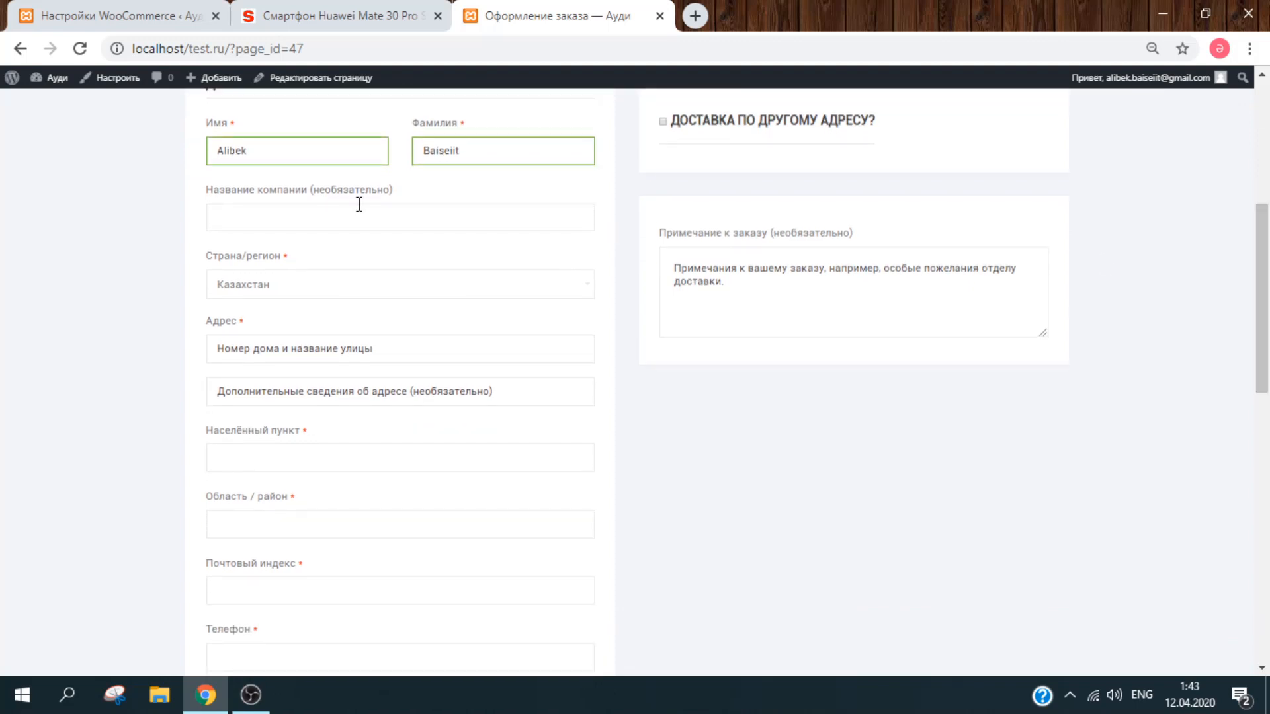
click(359, 293)
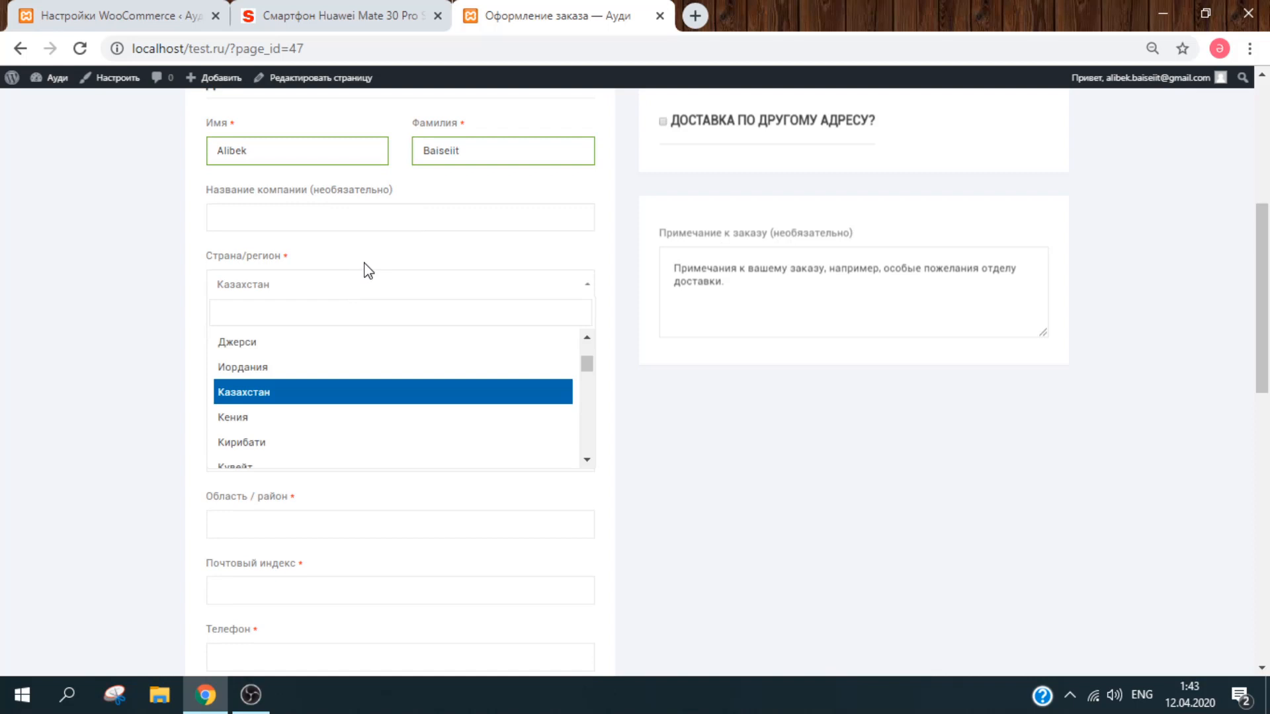
click(364, 264)
click(359, 345)
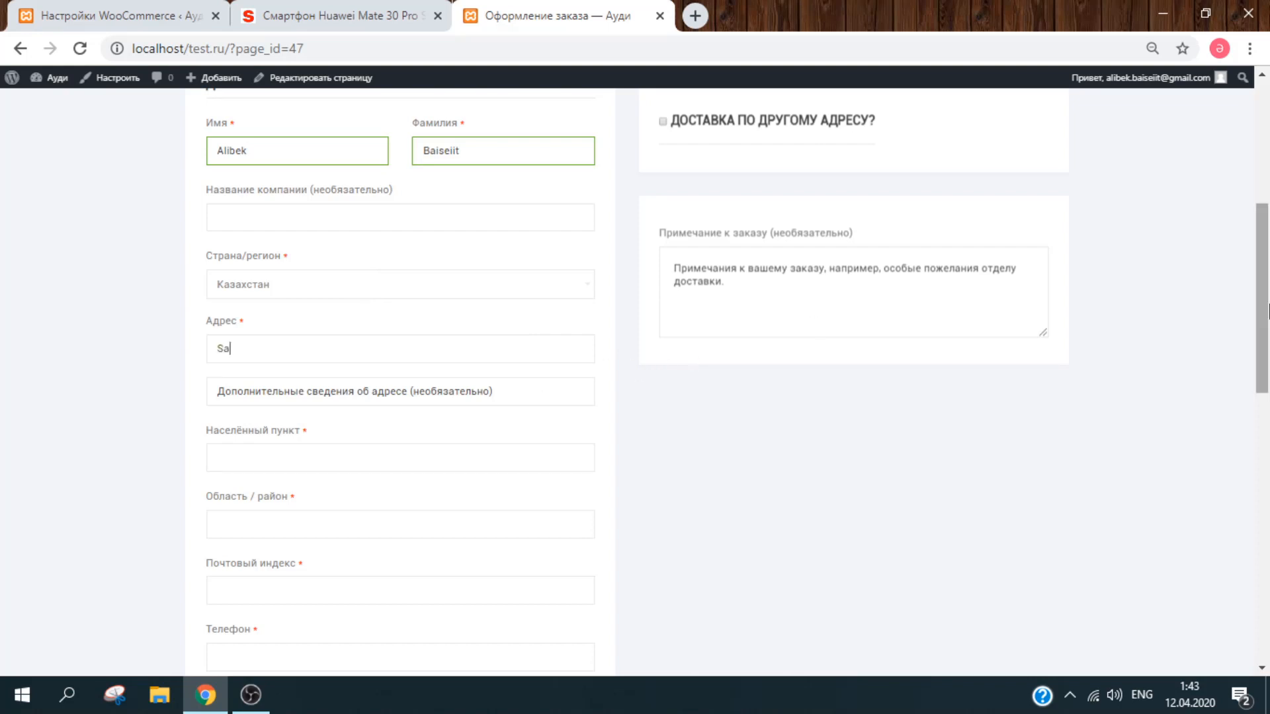
click(468, 389)
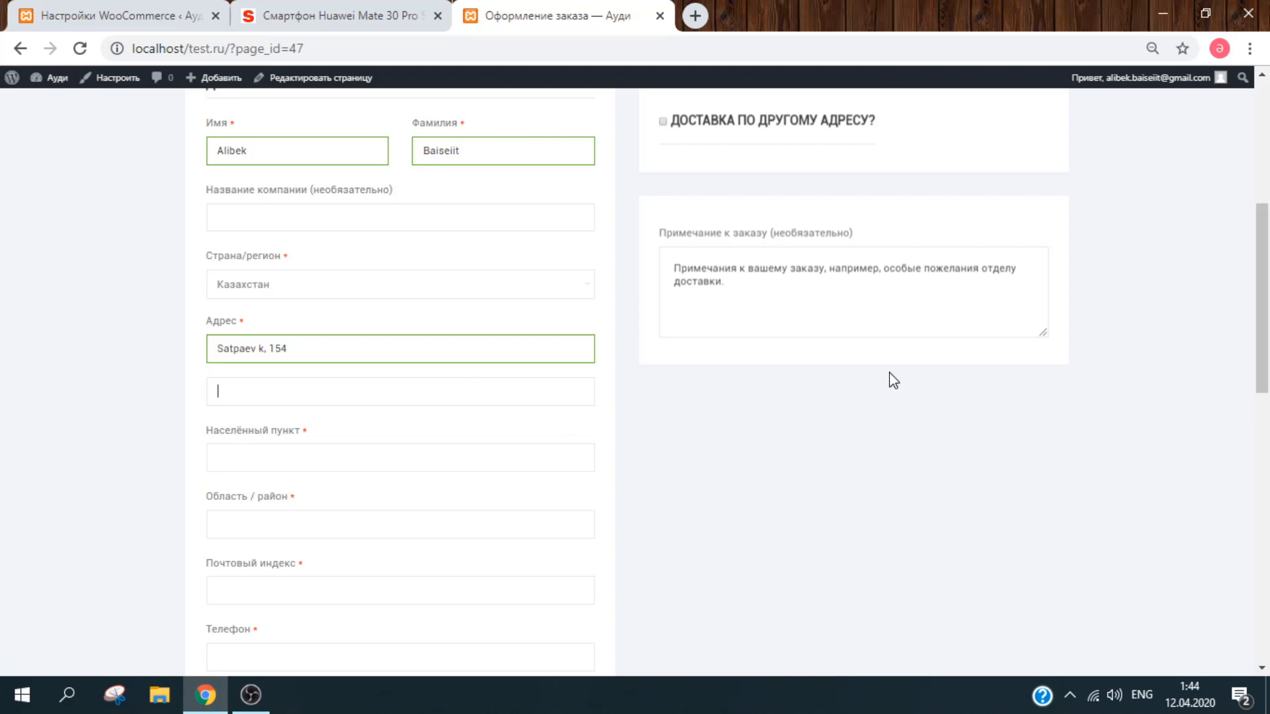
scroll(727, 344, down, 2)
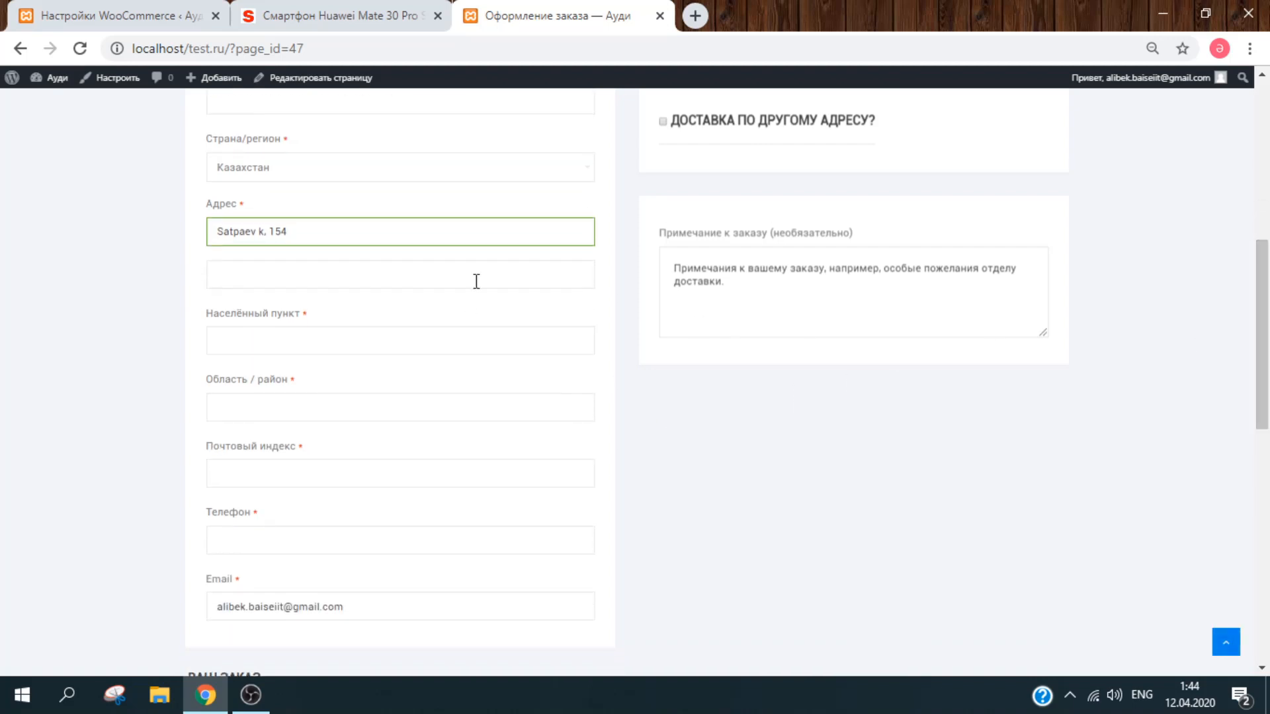
Step: Fill in the customer's city, region and postcode
click(330, 346)
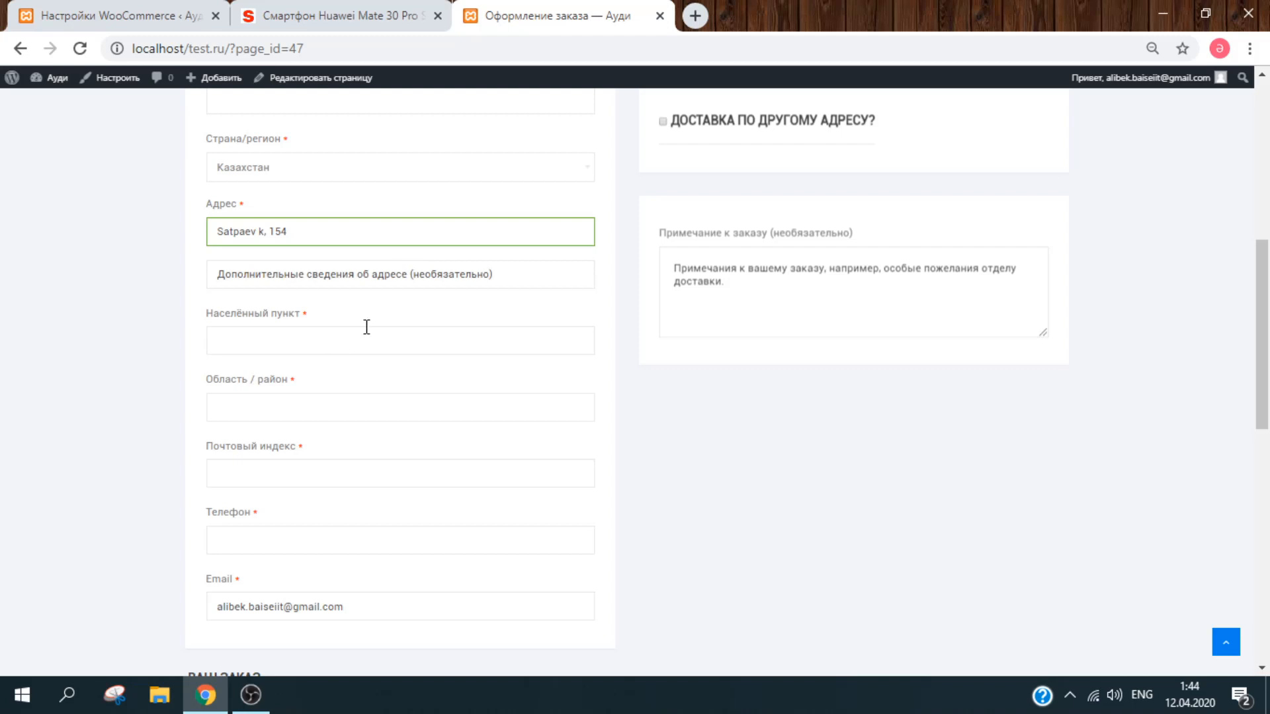
text(Almaty)
key(Tab)
text(Almaty)
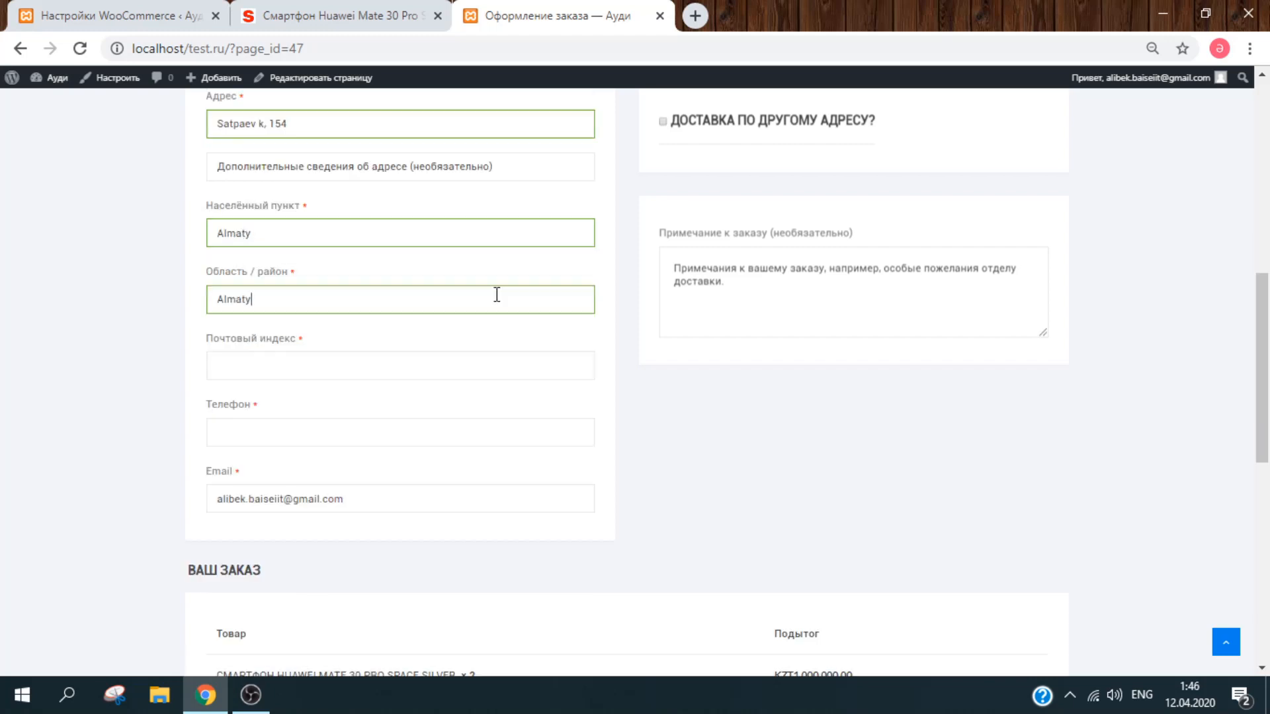
click(468, 363)
text(042000)
Step: Enter the customer's phone number in the billing details
click(366, 434)
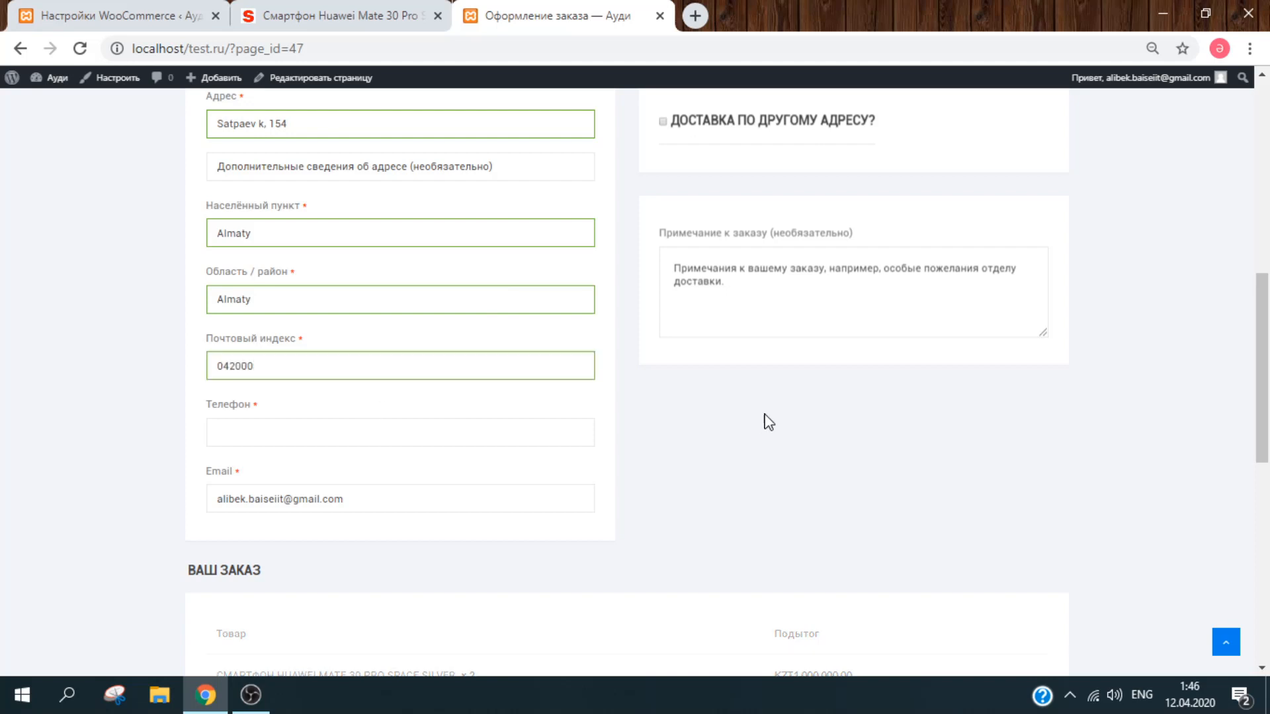
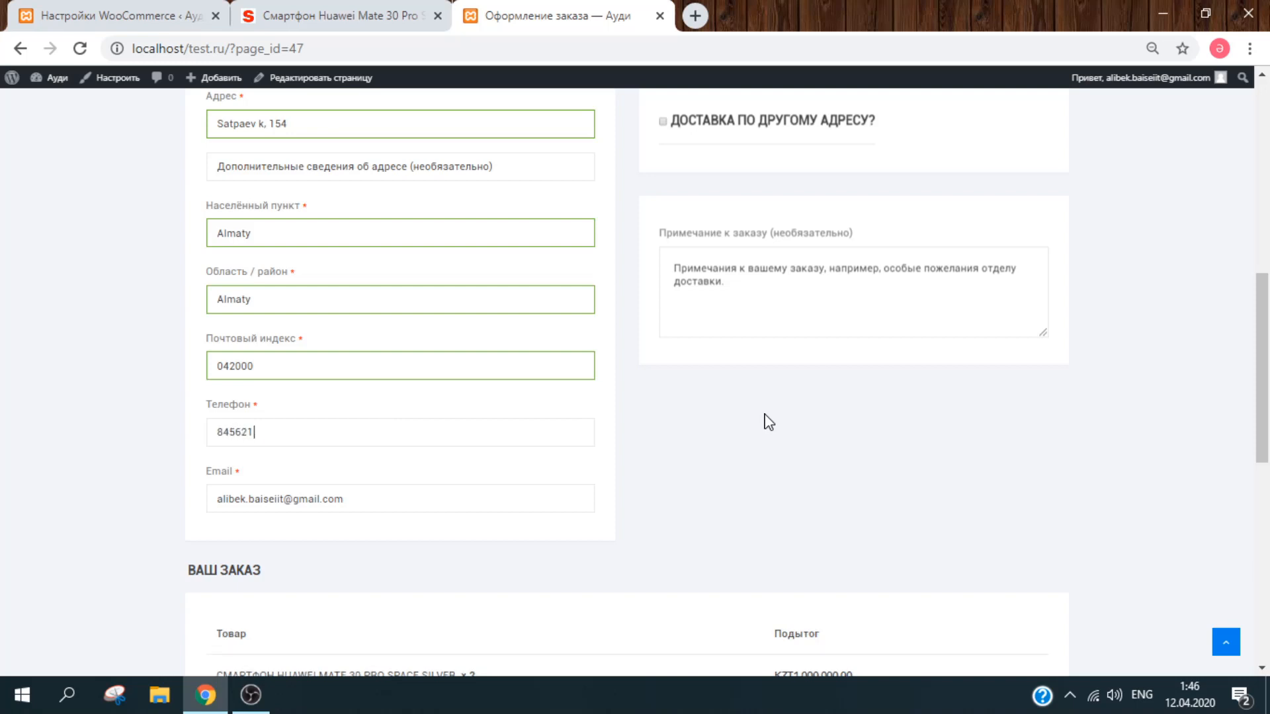
scroll(1267, 504, down, 3)
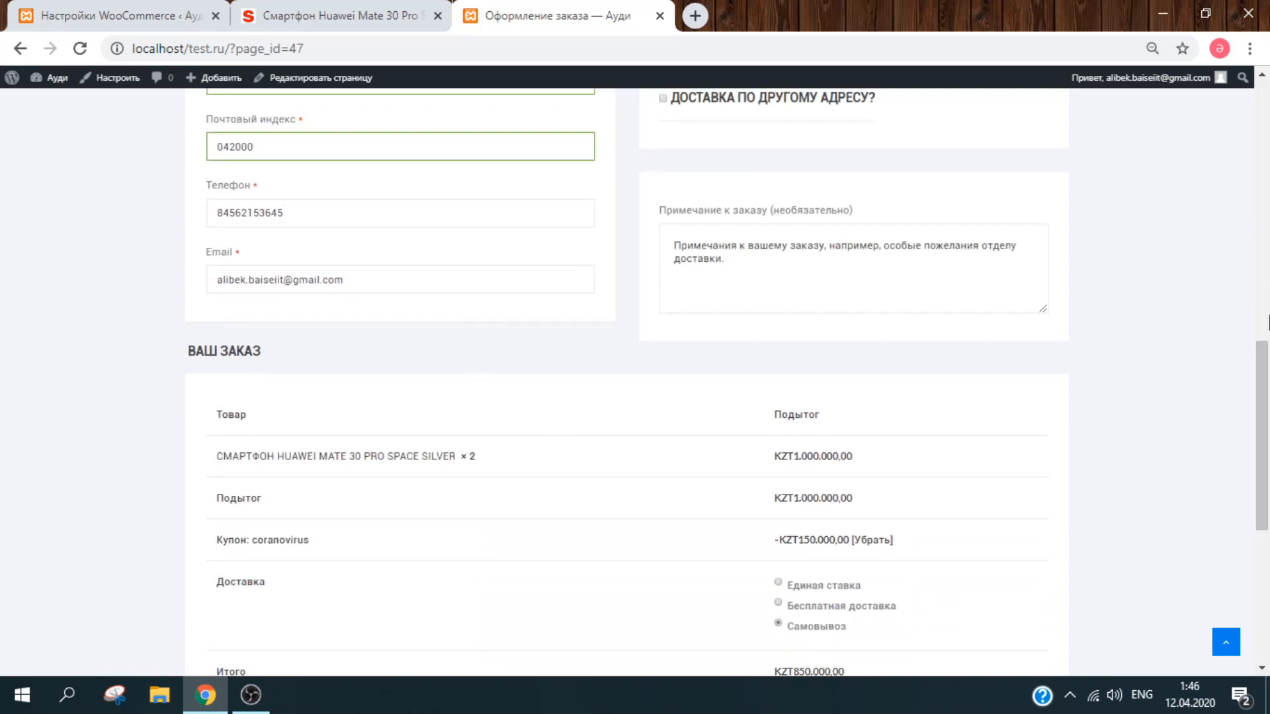
scroll(1260, 265, up, 10)
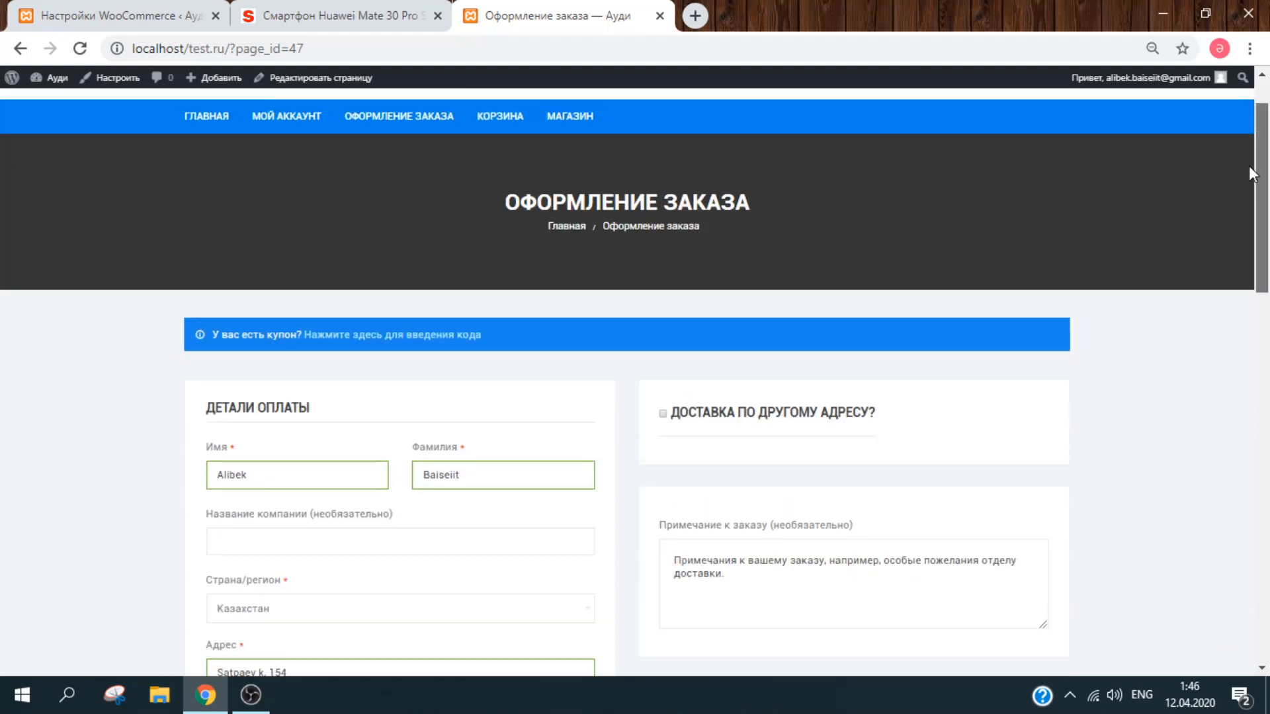
scroll(1248, 165, down, 5)
click(779, 275)
scroll(1267, 265, down, 2)
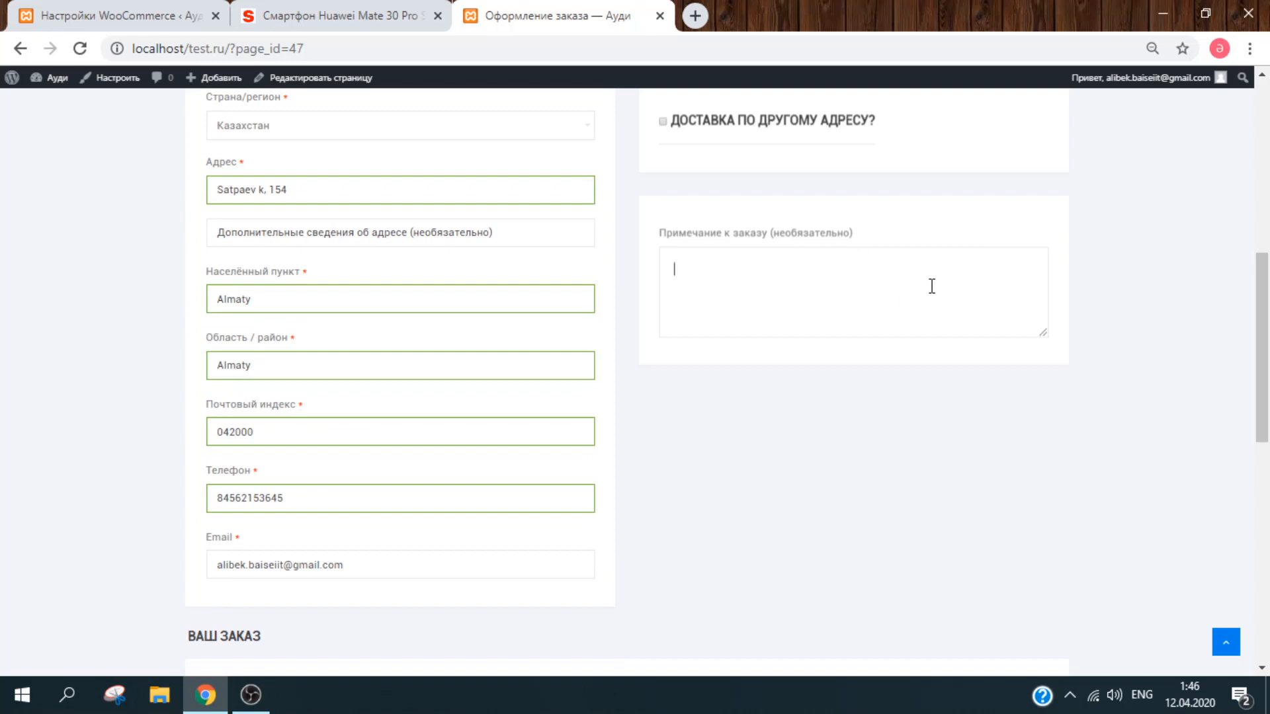
Step: Choose Бесплатная доставка and place the order paid by Прямой банковский перевод
scroll(1266, 350, down, 3)
drag(1267, 351, 1267, 461)
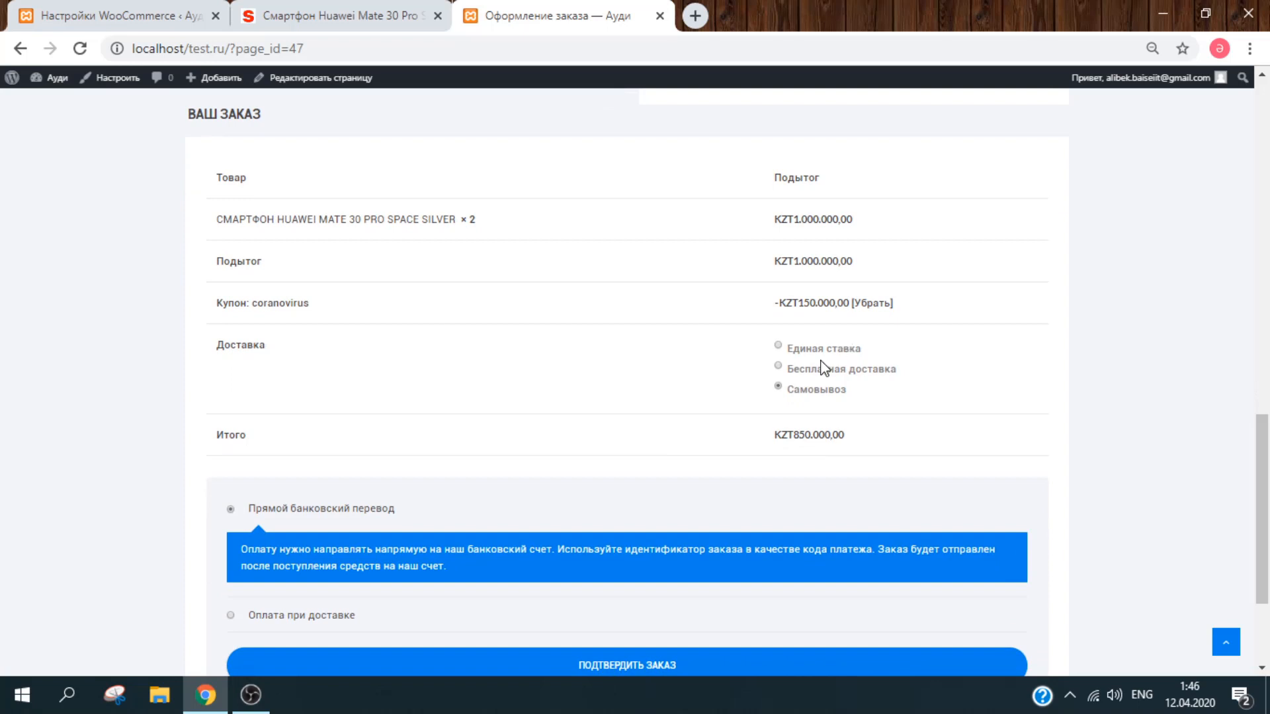
click(804, 370)
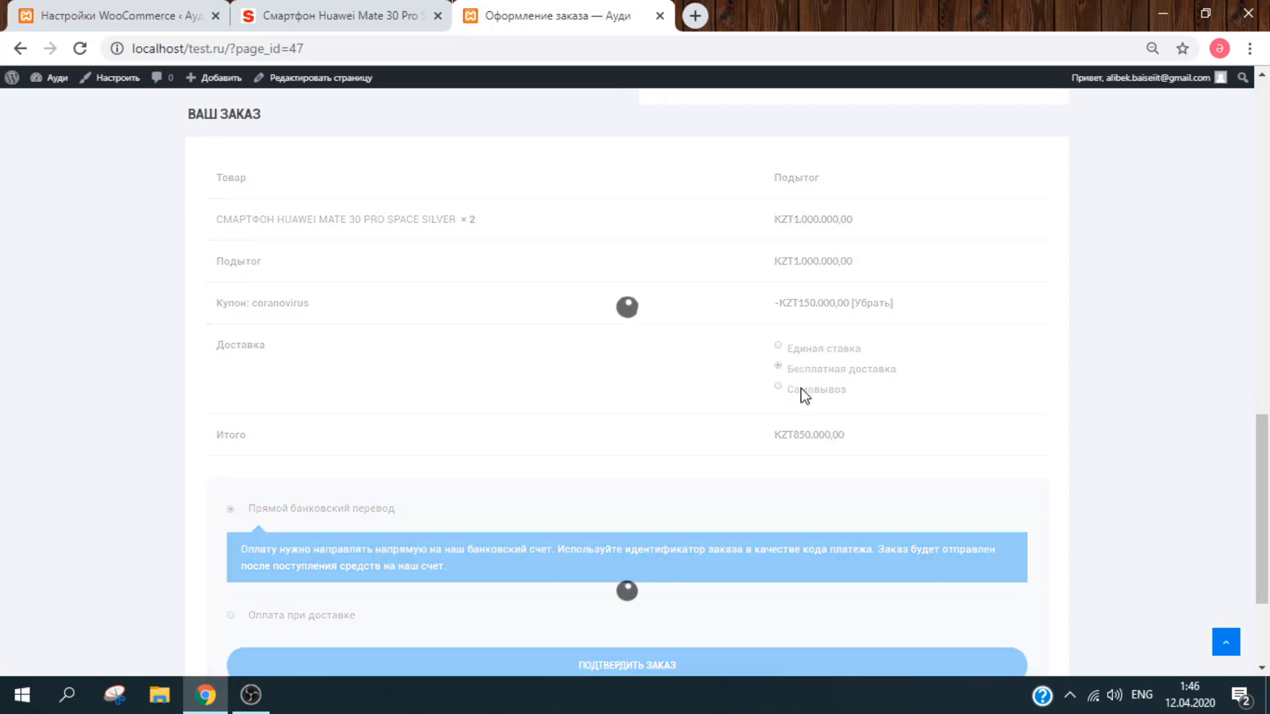
drag(1268, 423, 1268, 469)
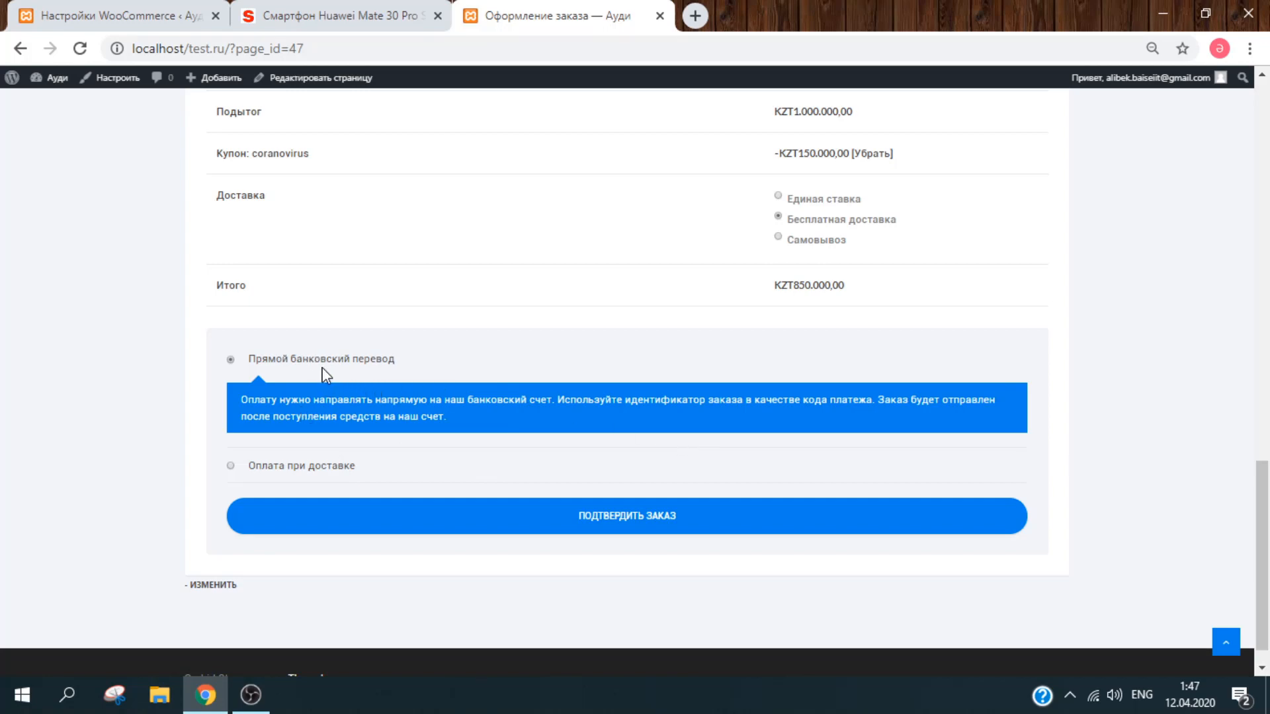
click(661, 520)
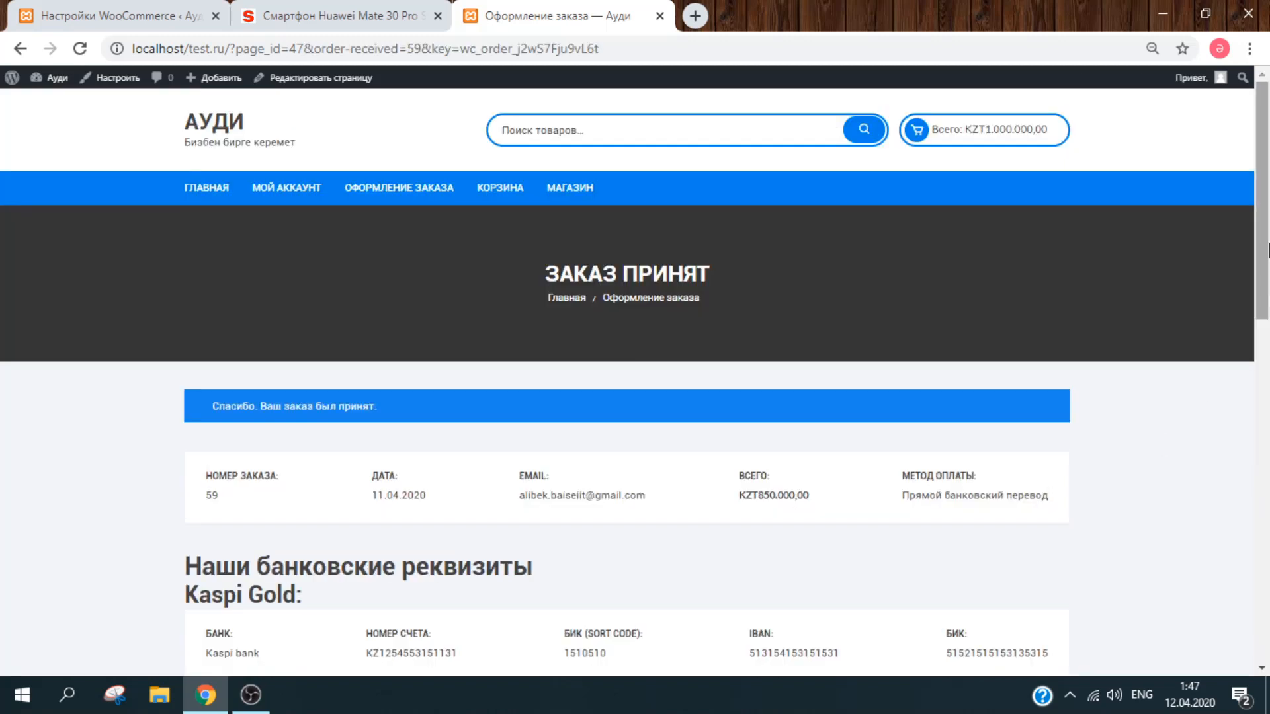
drag(1265, 236, 1268, 316)
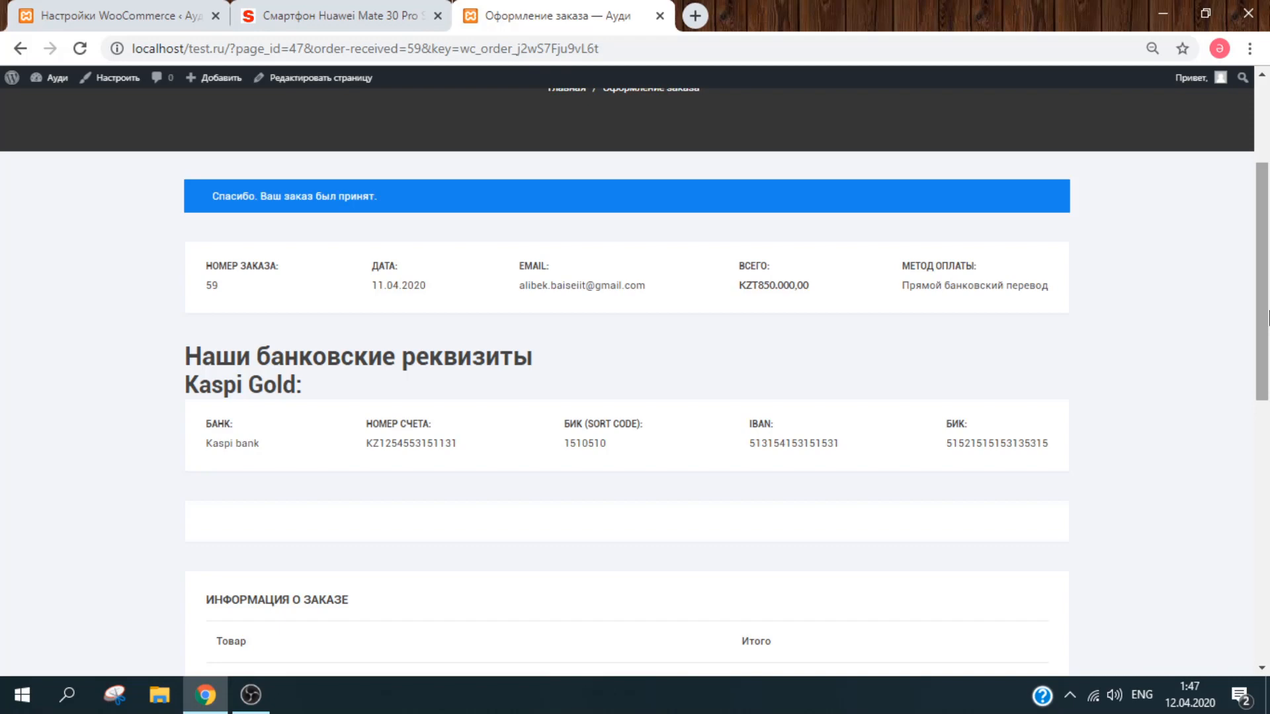
mouse_move(1266, 316)
mouse_down()
mouse_move(1266, 626)
mouse_move(1249, 318)
mouse_up()
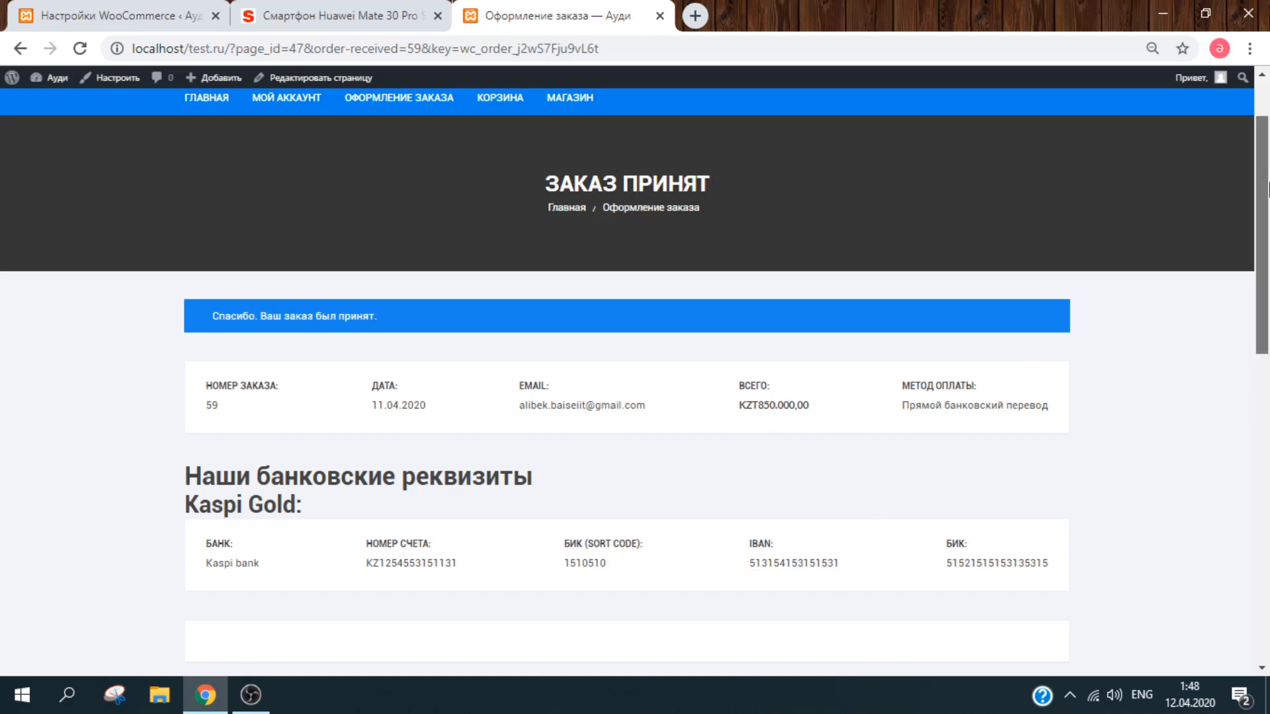
scroll(1267, 190, down, 3)
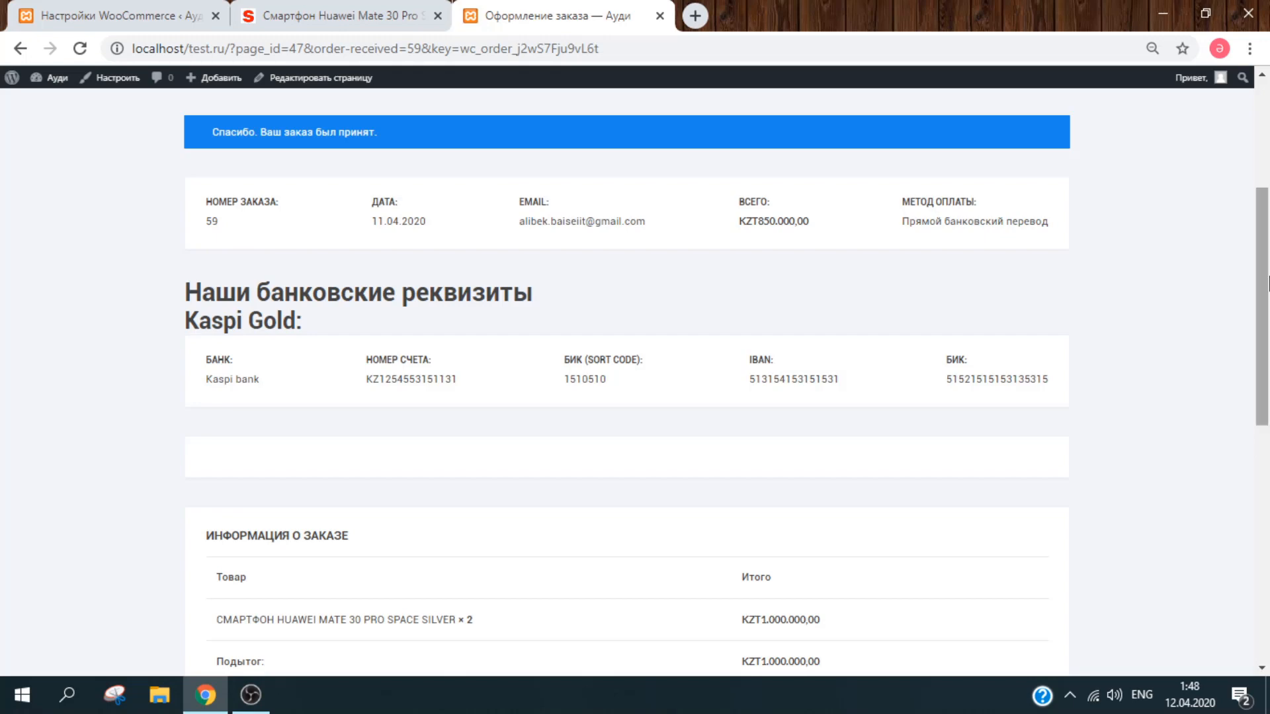
drag(1268, 277, 1268, 255)
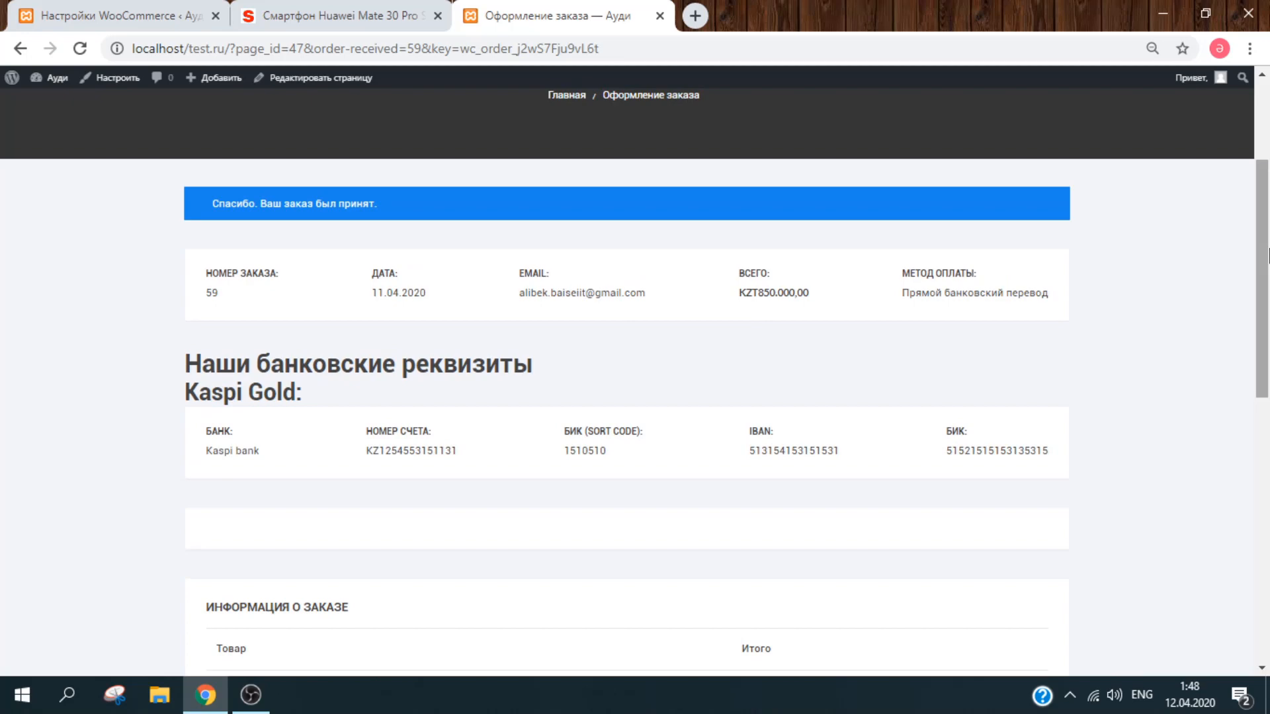
drag(1268, 256, 1268, 197)
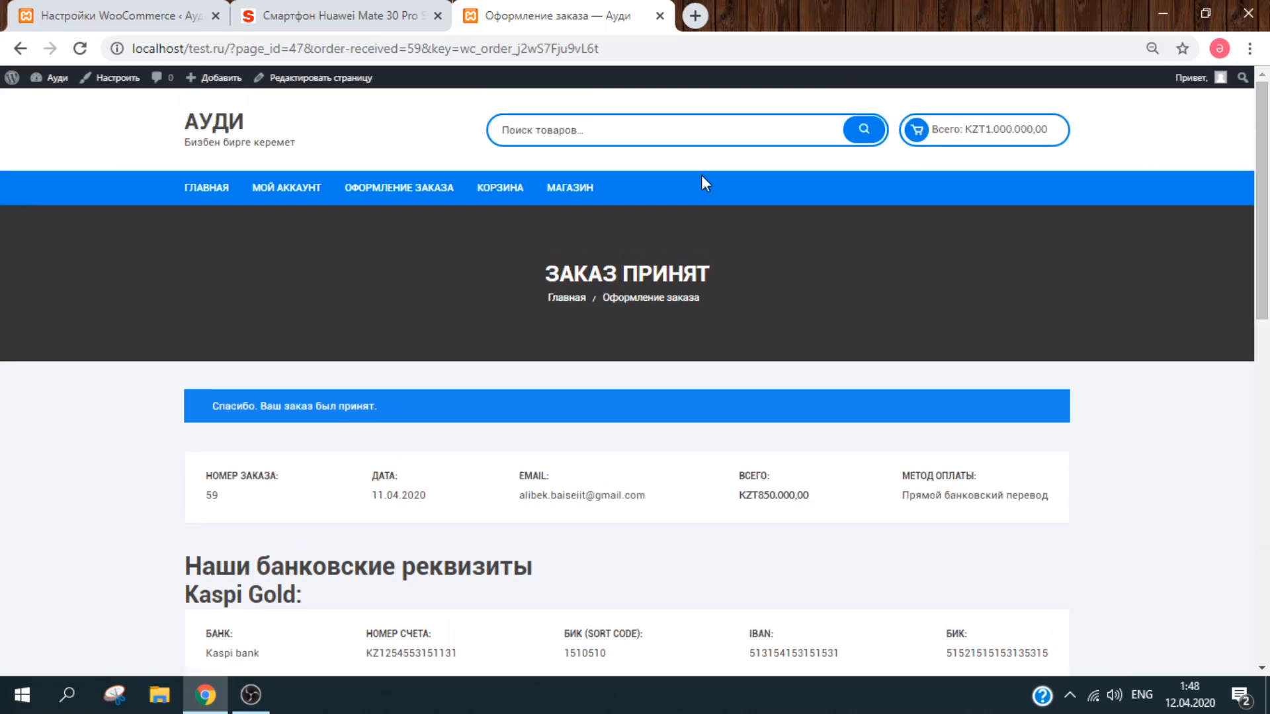
Step: Return home via the АУДИ logo and open the МАГАЗИН page listing Huawei Mate 30 Pro
click(203, 116)
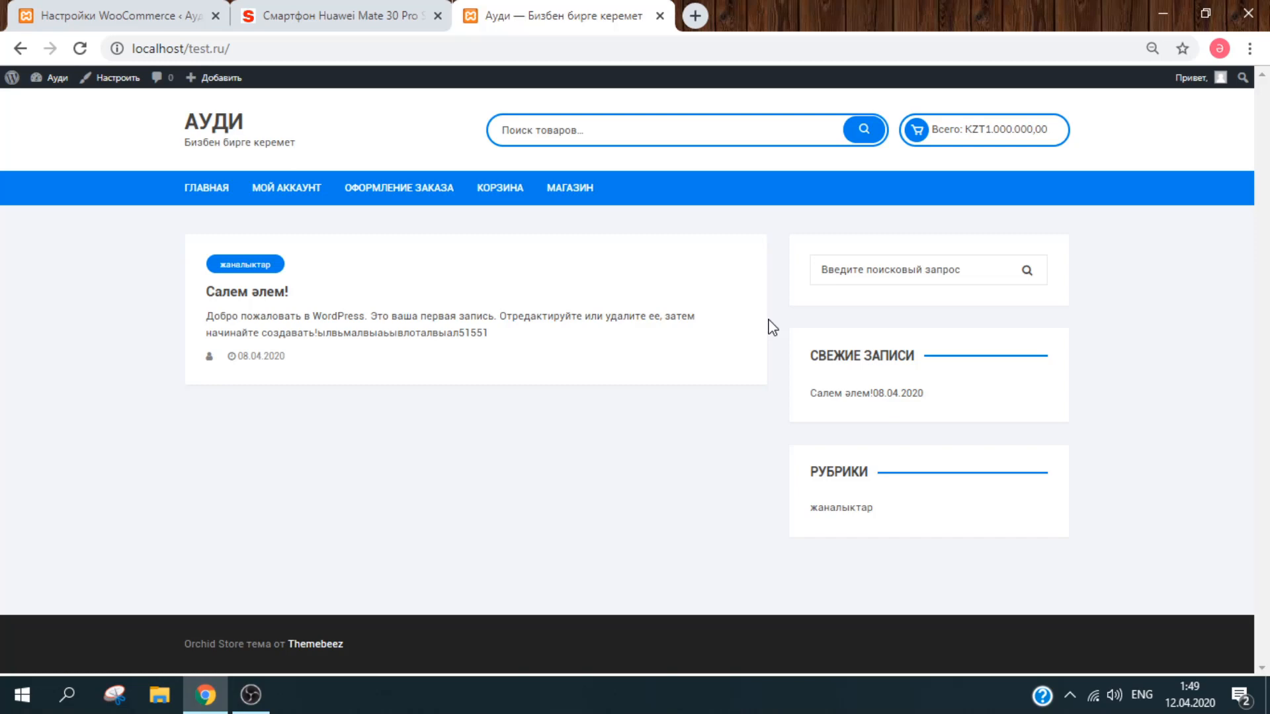
click(600, 192)
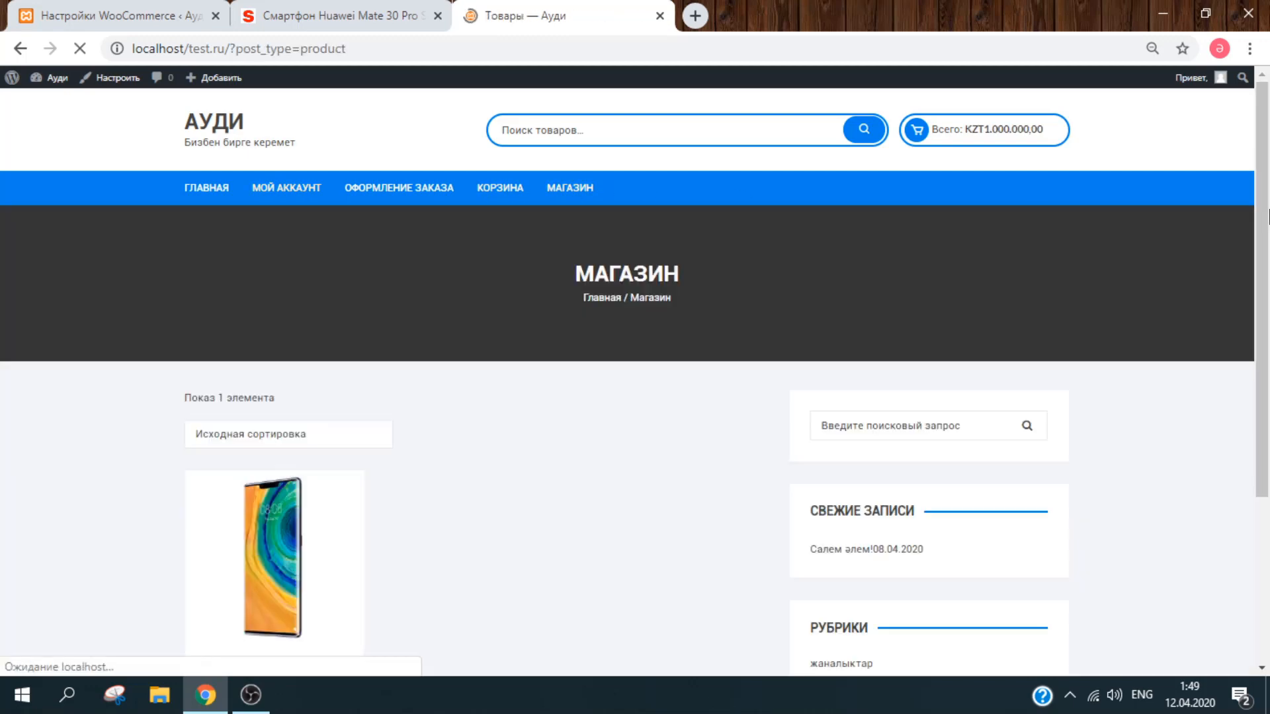
drag(1268, 215, 1268, 339)
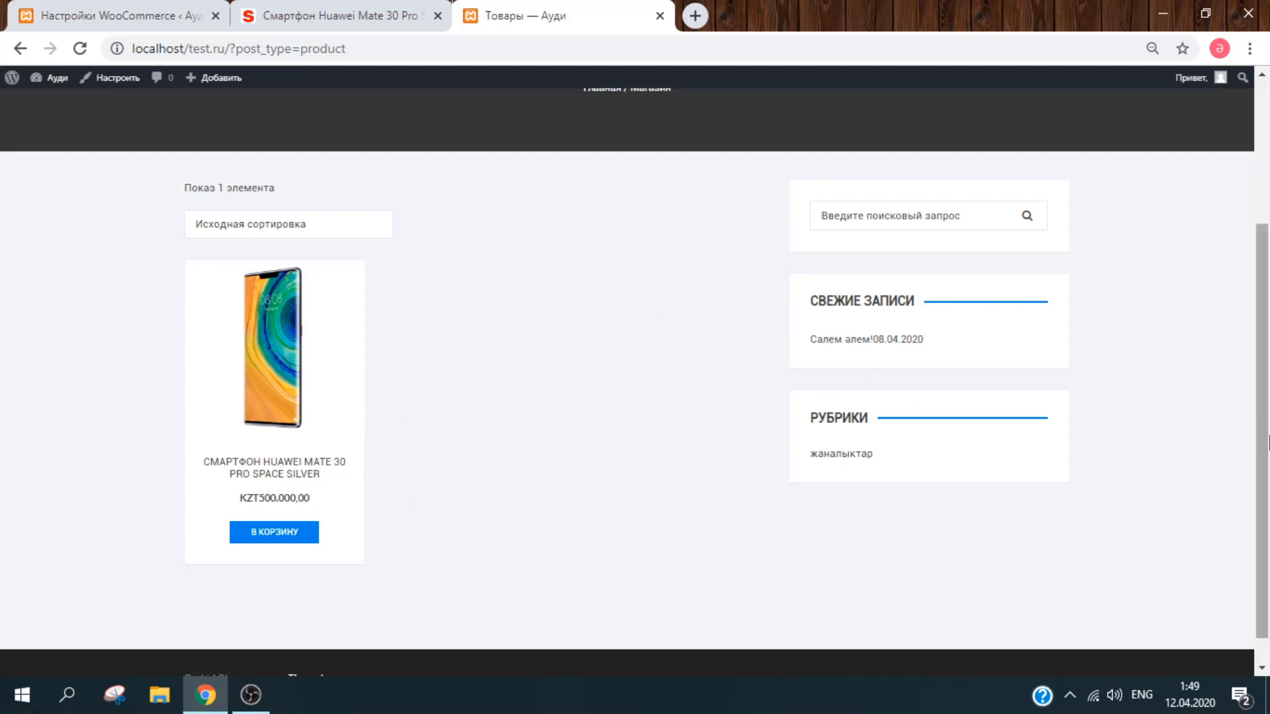
drag(1268, 434, 1269, 292)
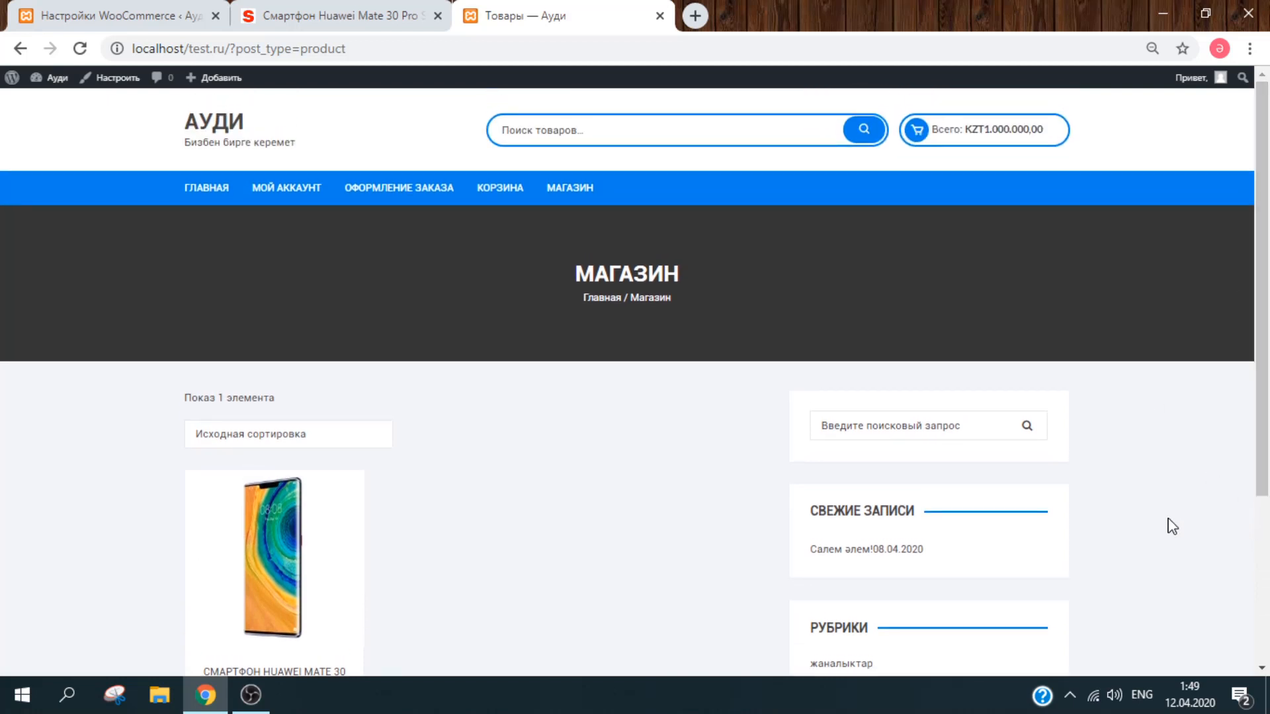